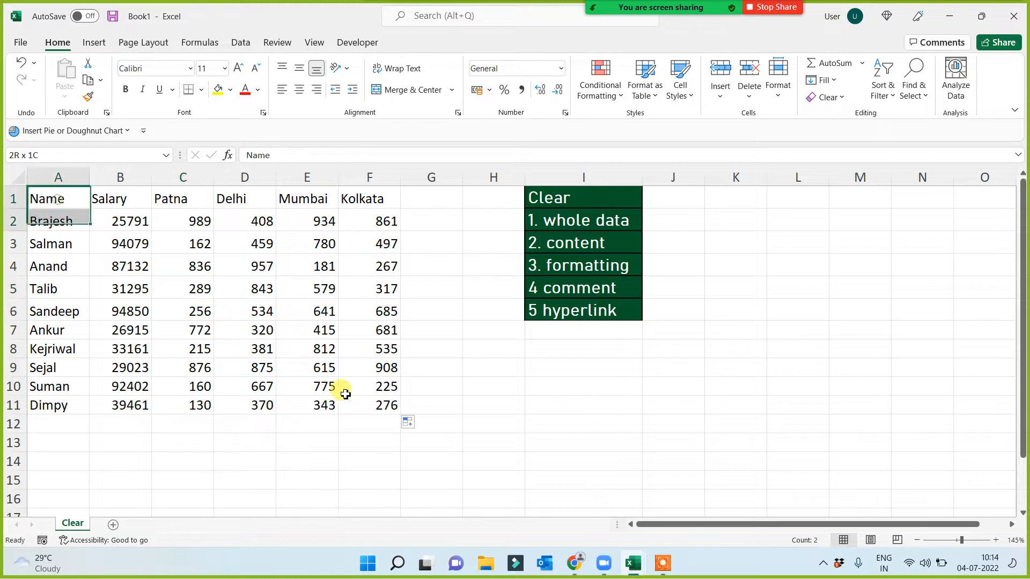
Copy the data range A1:F11 from the Clear sheet into a new worksheet.
key("ctrl+c")
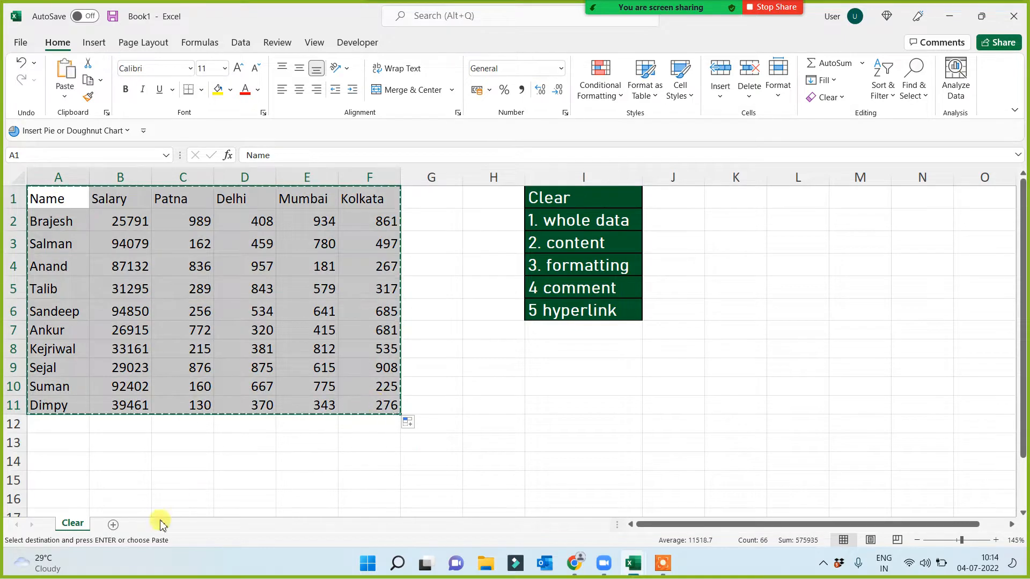
left_click(113, 524)
key("ctrl+v")
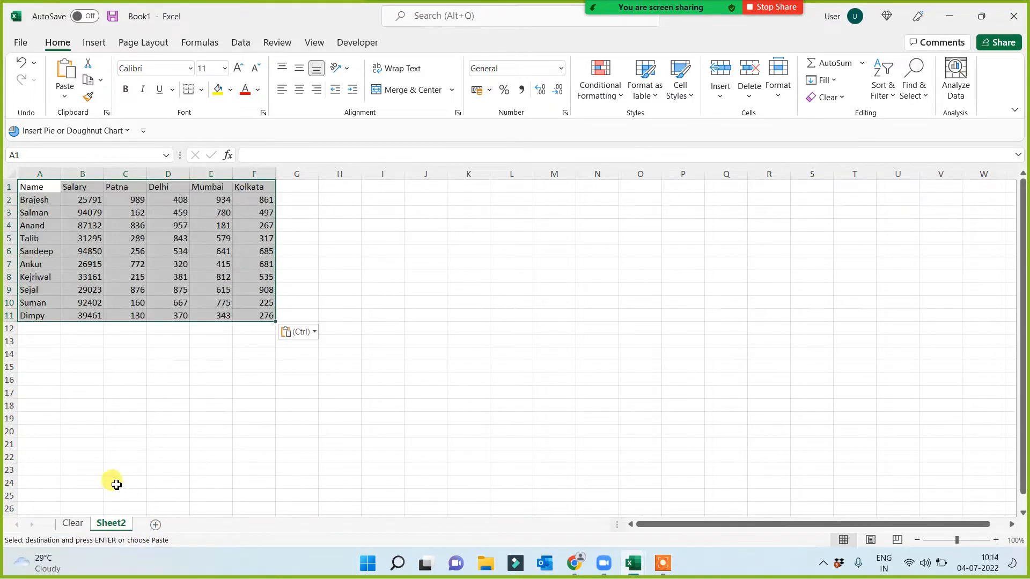
Rename the new sheet as "Format as Table".
double_click(116, 524)
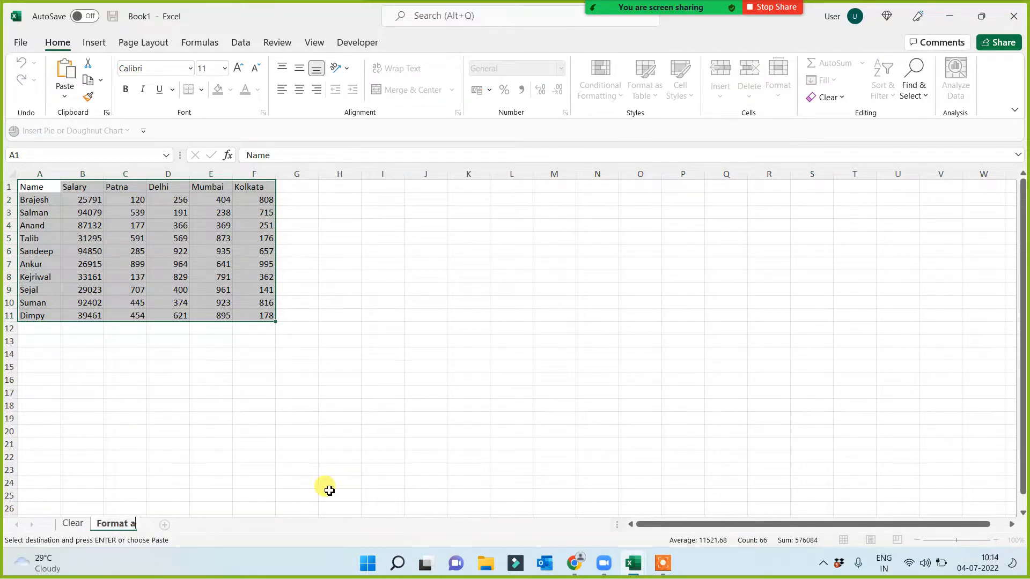
left_click(257, 467)
scroll(300, 426, "up", 2)
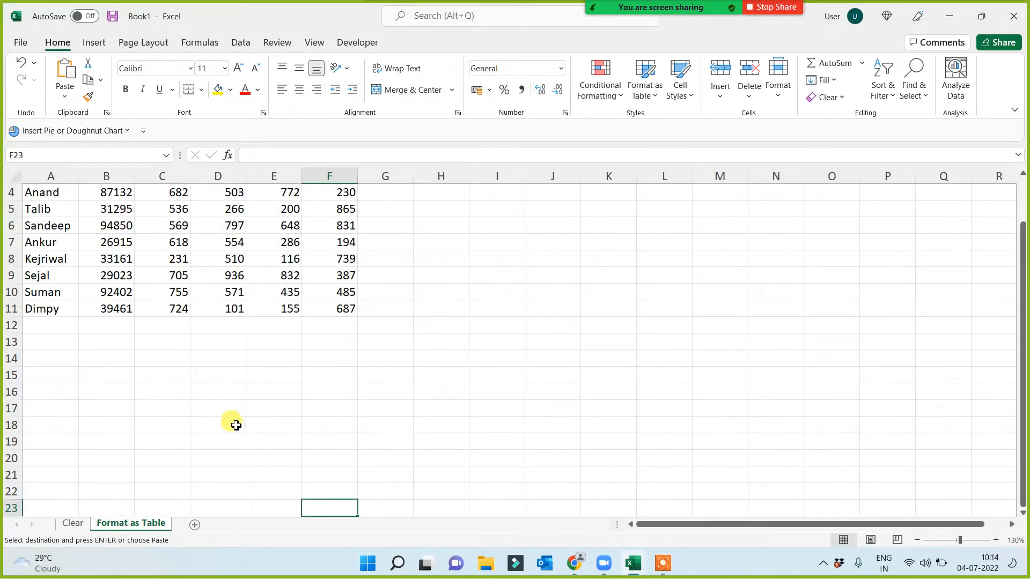
scroll(229, 420, "down", 1)
scroll(210, 423, "up", 3)
Review the Clear sheet's data, and examine the Home Tab & Formatting topics in the CCA - TAb options workbook.
left_click(76, 528)
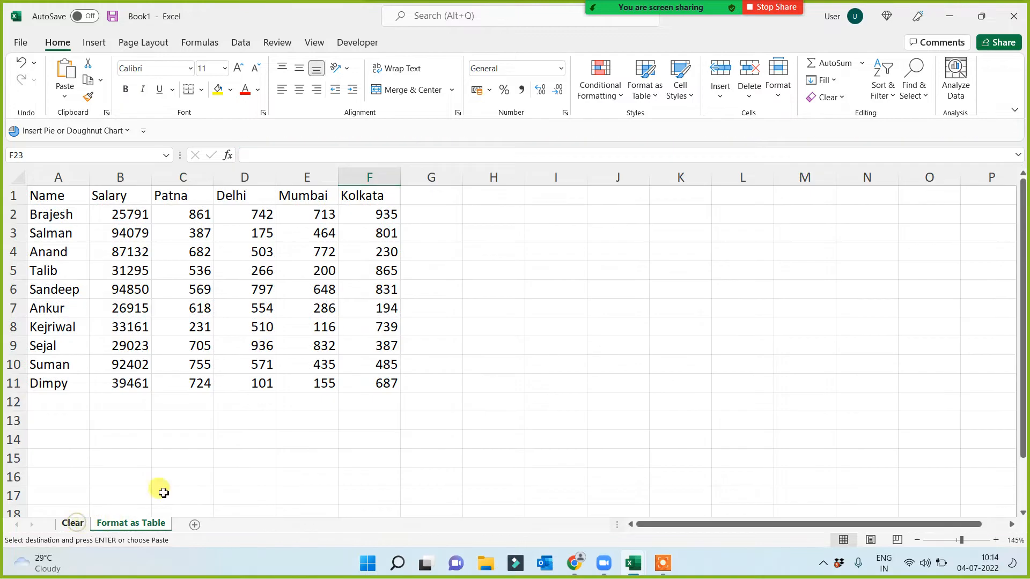
left_click(69, 209)
left_click_drag(69, 208, 376, 405)
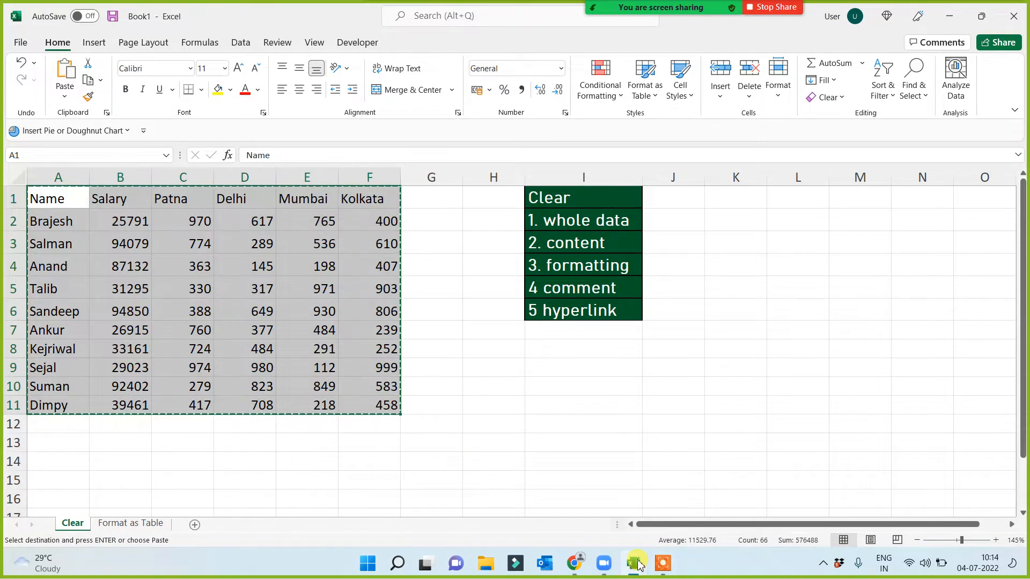
mouse_move(638, 565)
left_click(588, 501)
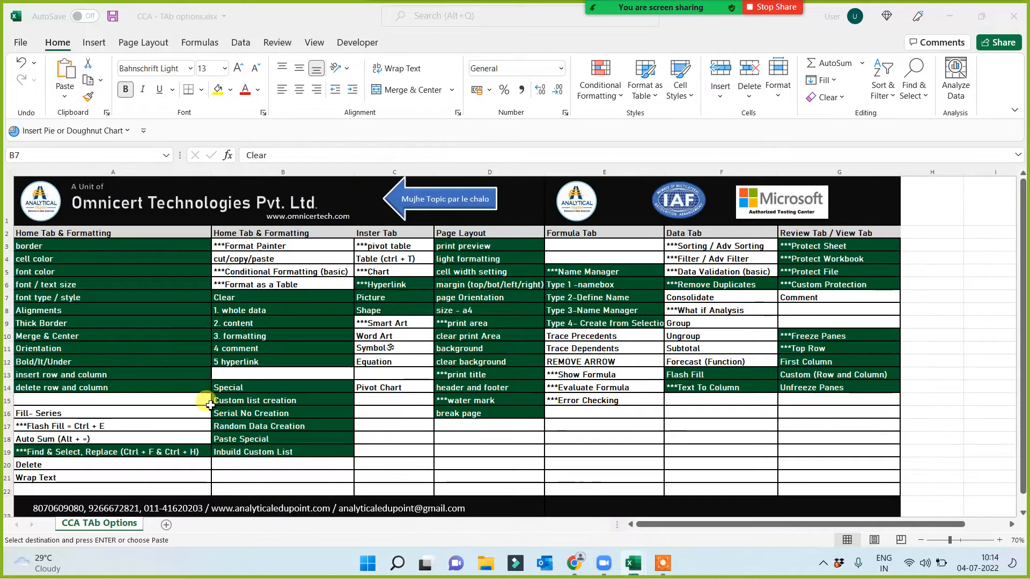
left_click_drag(78, 250, 79, 393)
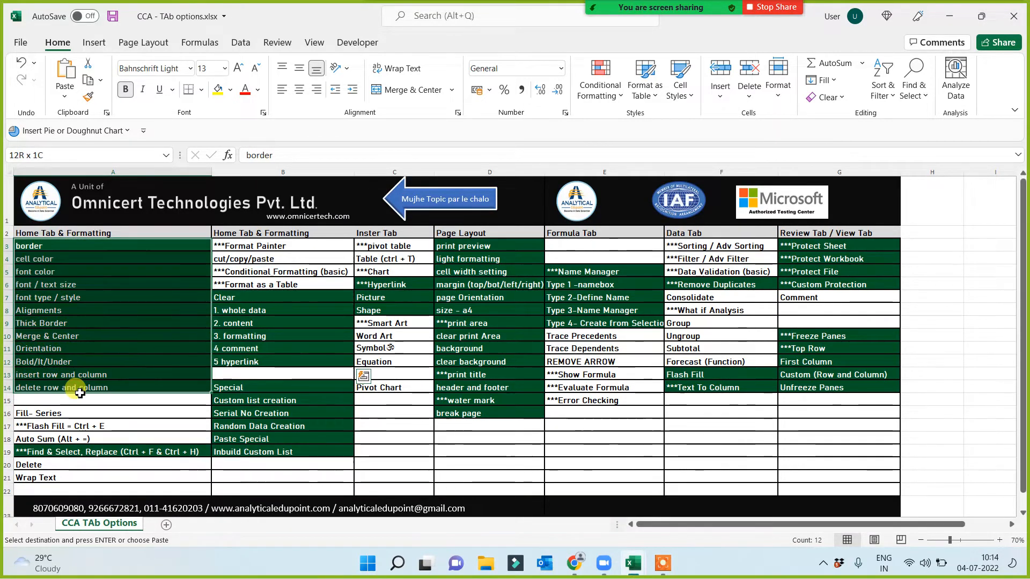
key("ctrl+v")
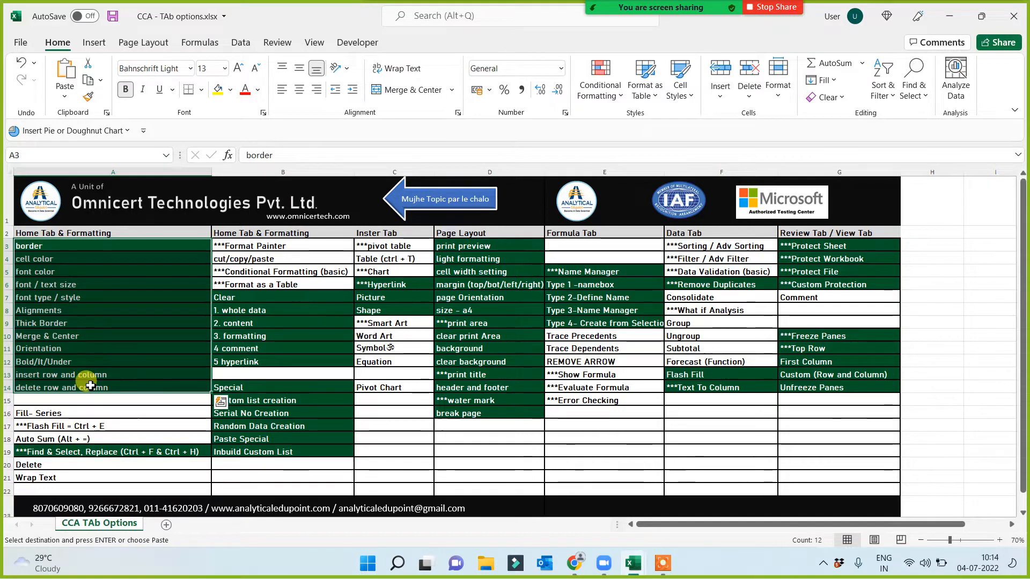
left_click(425, 563)
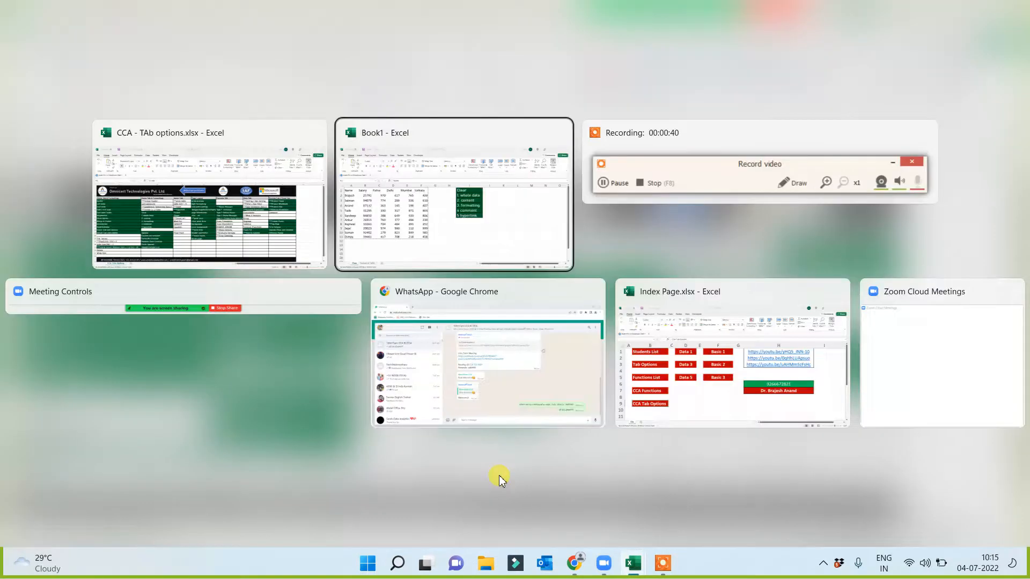
left_click(244, 232)
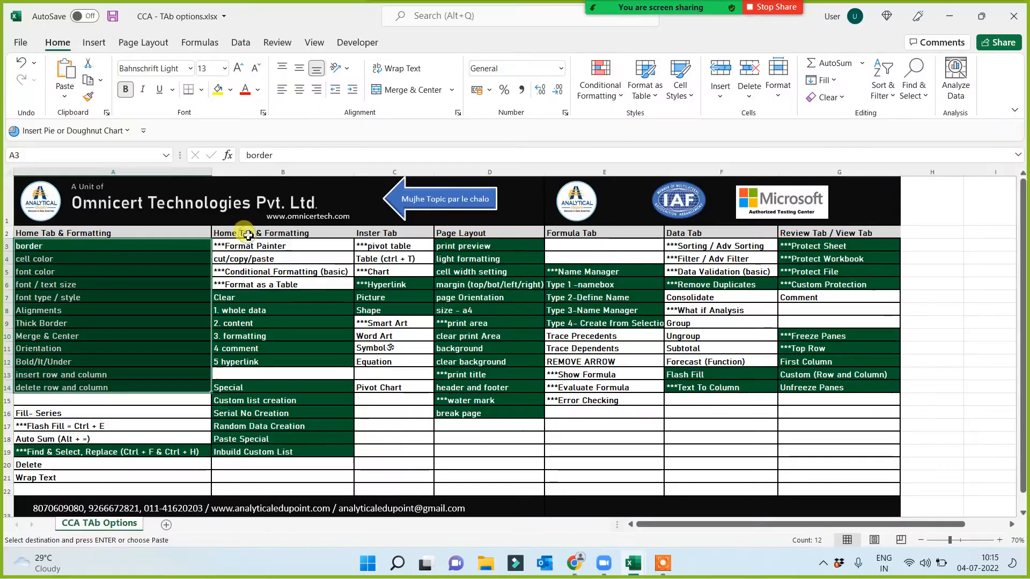
Return to Book1 and format A1:F11 on the Format as Table sheet with the medium table style that has a green header and grey bands.
mouse_move(633, 564)
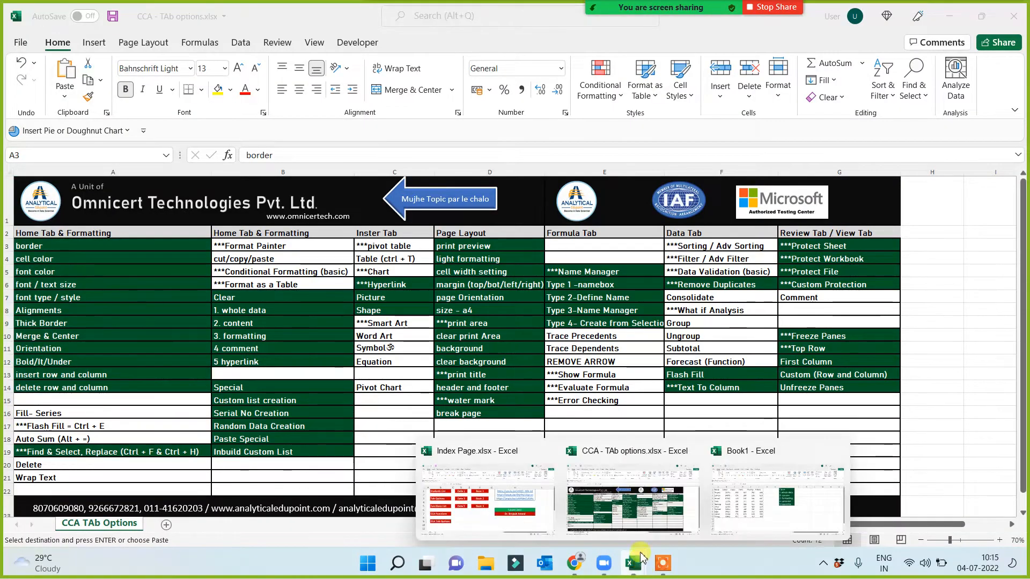
left_click(737, 518)
left_click(194, 457)
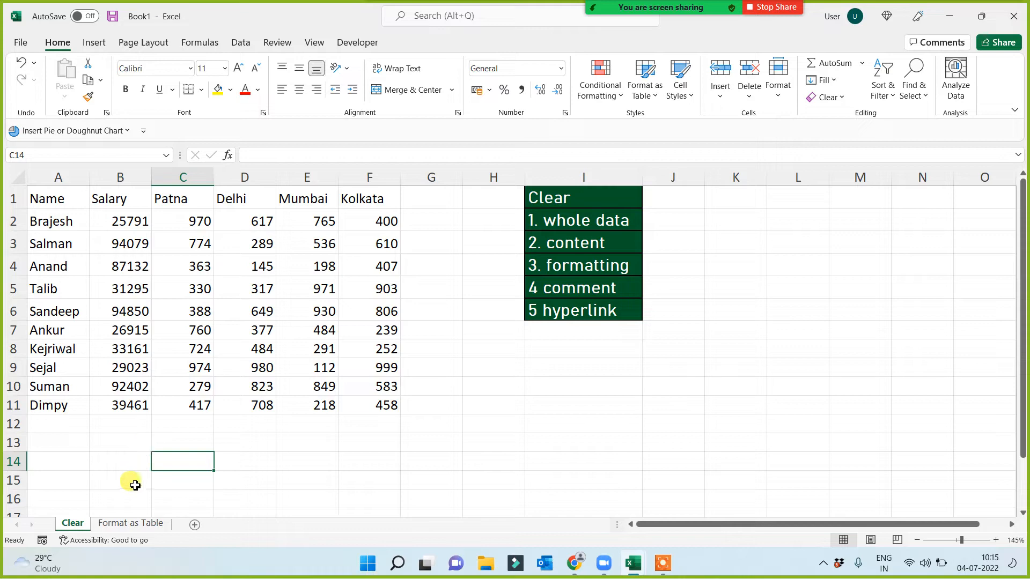
left_click(115, 524)
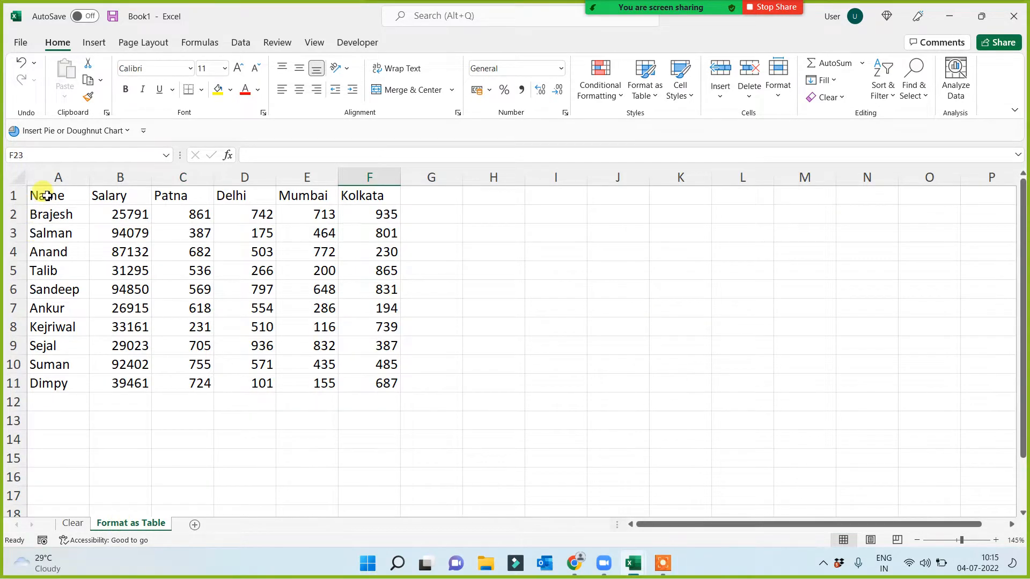
left_click_drag(47, 196, 379, 384)
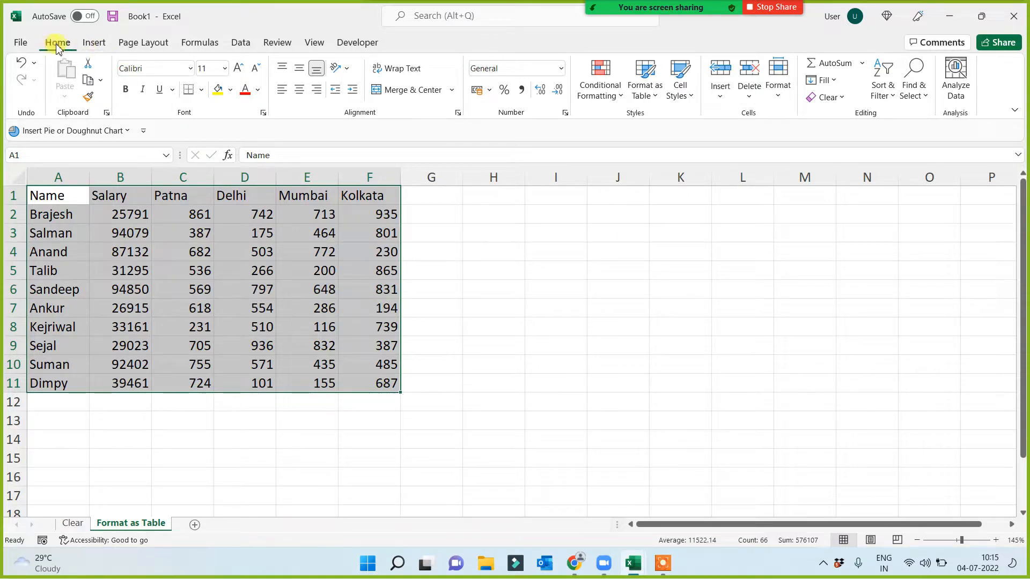
left_click(646, 81)
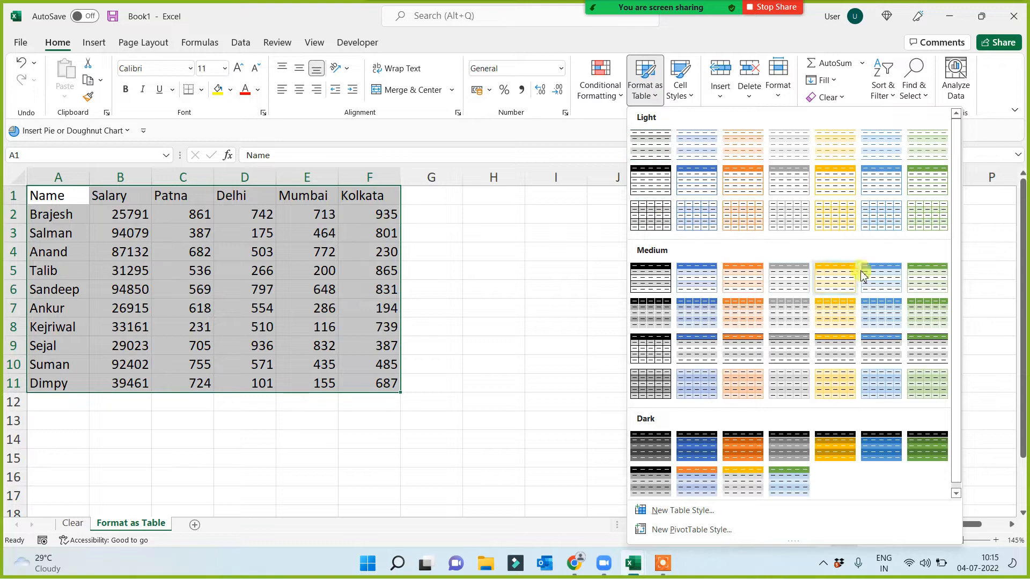
left_click(917, 354)
left_click(751, 420)
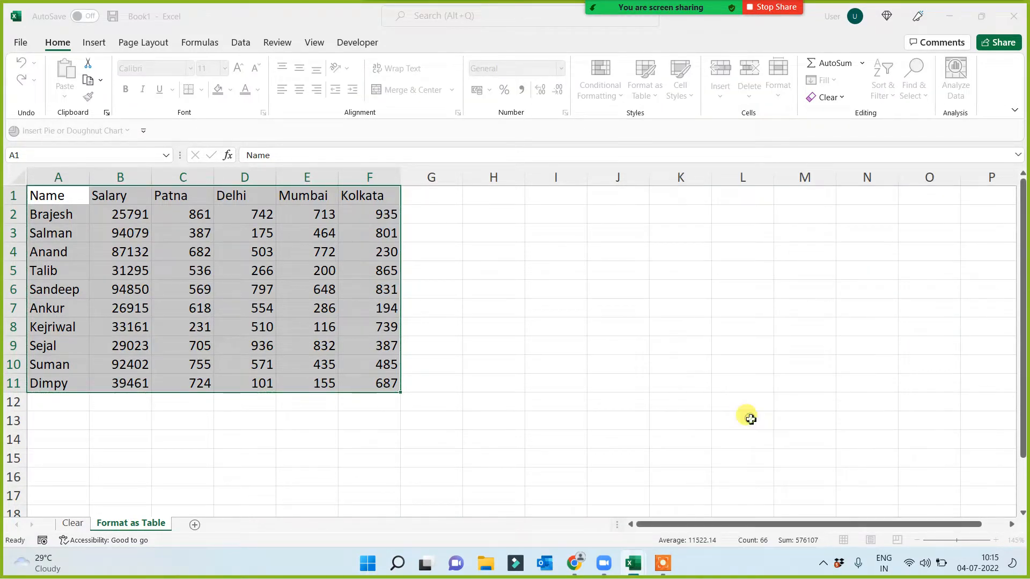
left_click(559, 380)
scroll(523, 360, "up", 2)
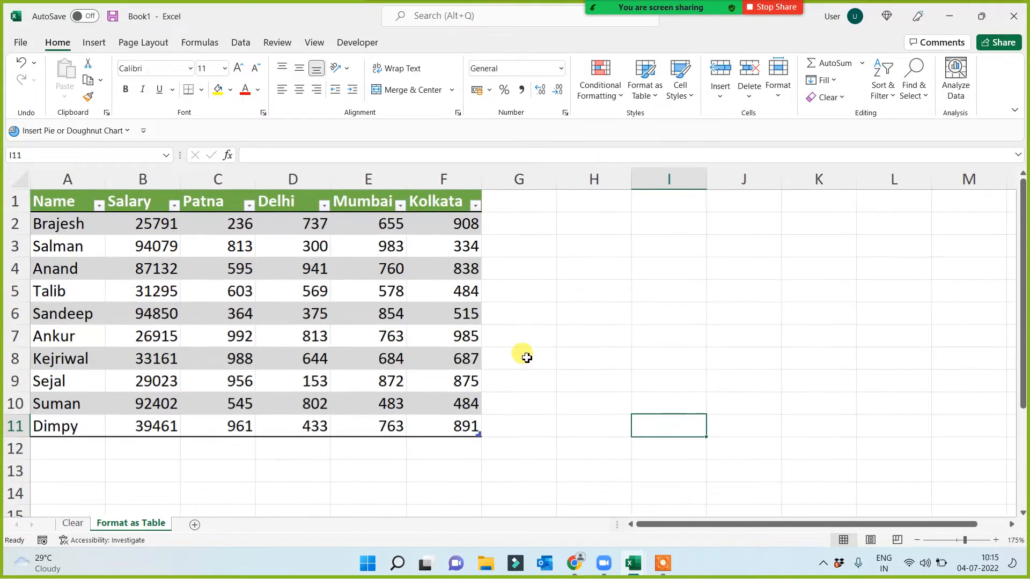
left_click(560, 390)
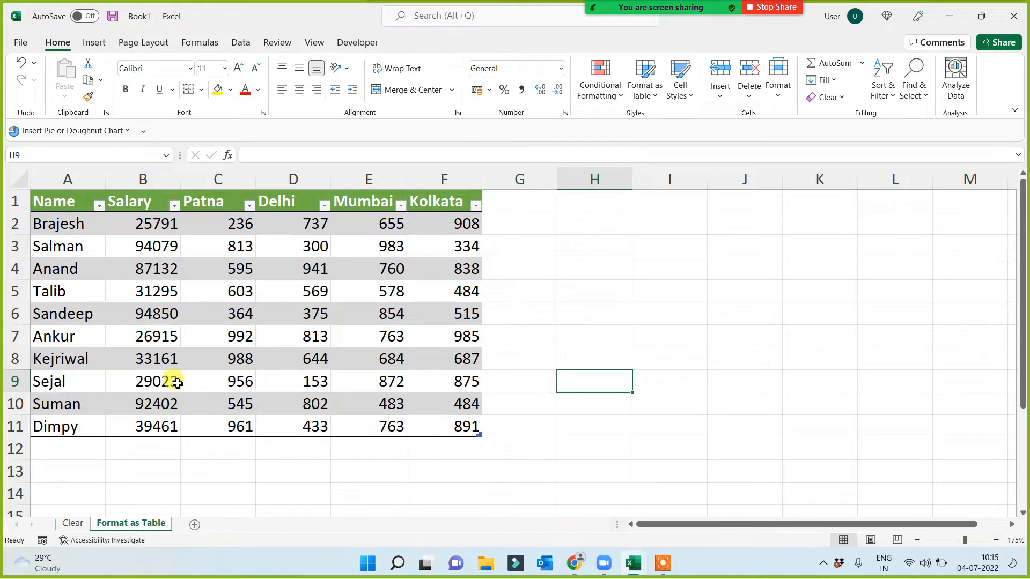
Copy A1:F11 from the Clear sheet and paste it at cell D16 of the Format as Table sheet.
left_click(82, 524)
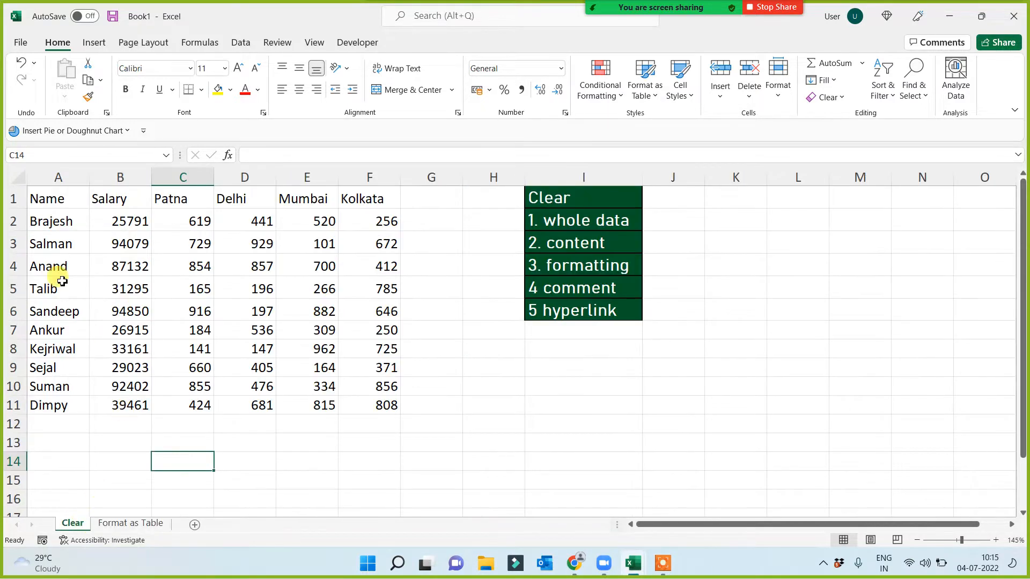
left_click_drag(46, 198, 384, 404)
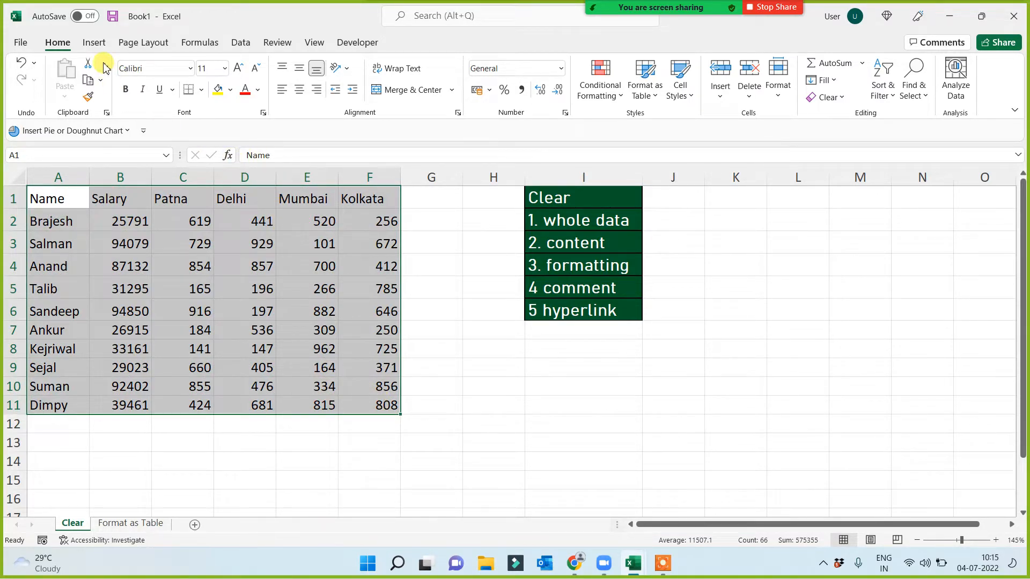
key("ctrl+c")
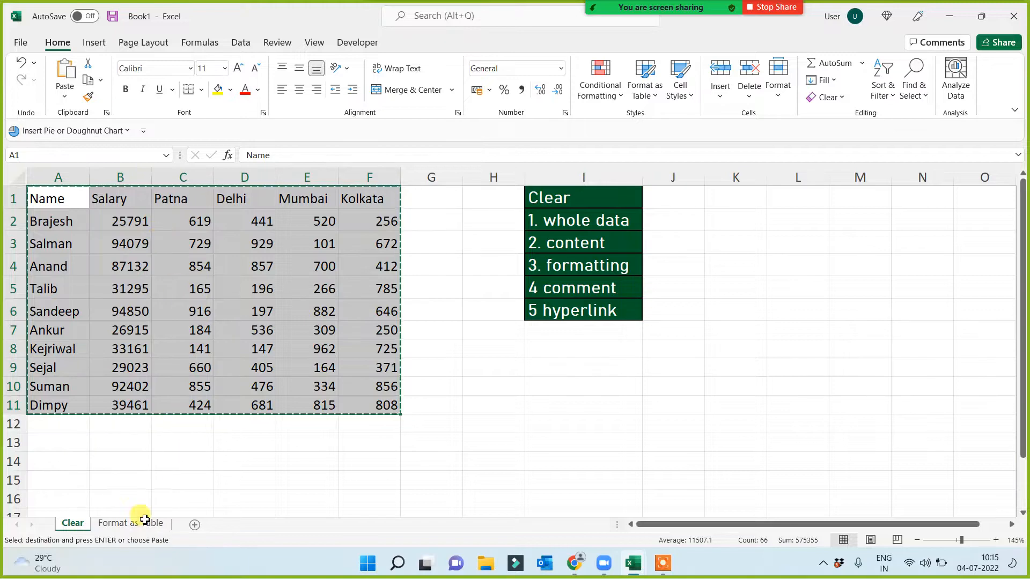
left_click(150, 525)
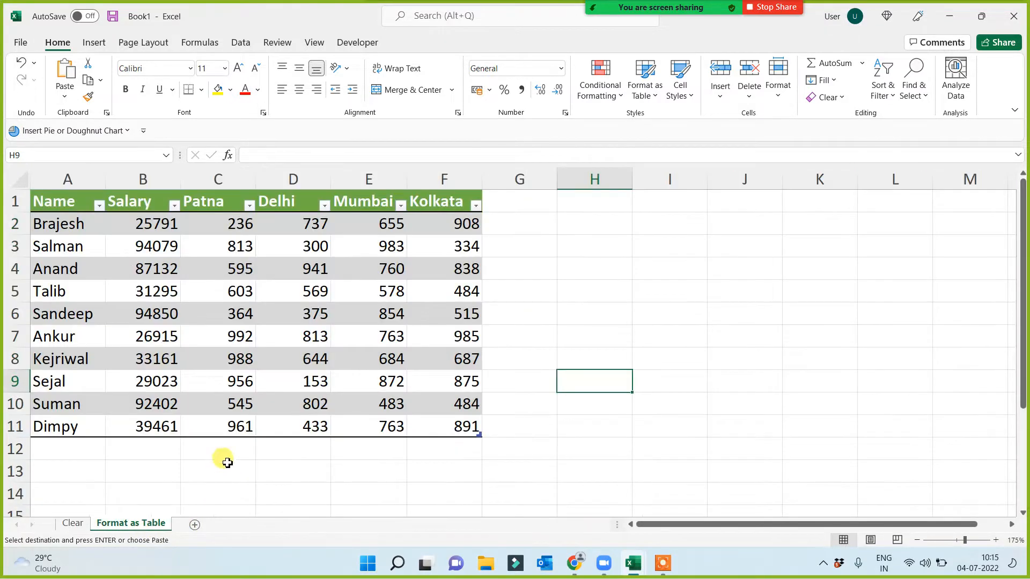
scroll(219, 451, "down", 4)
left_click(279, 269)
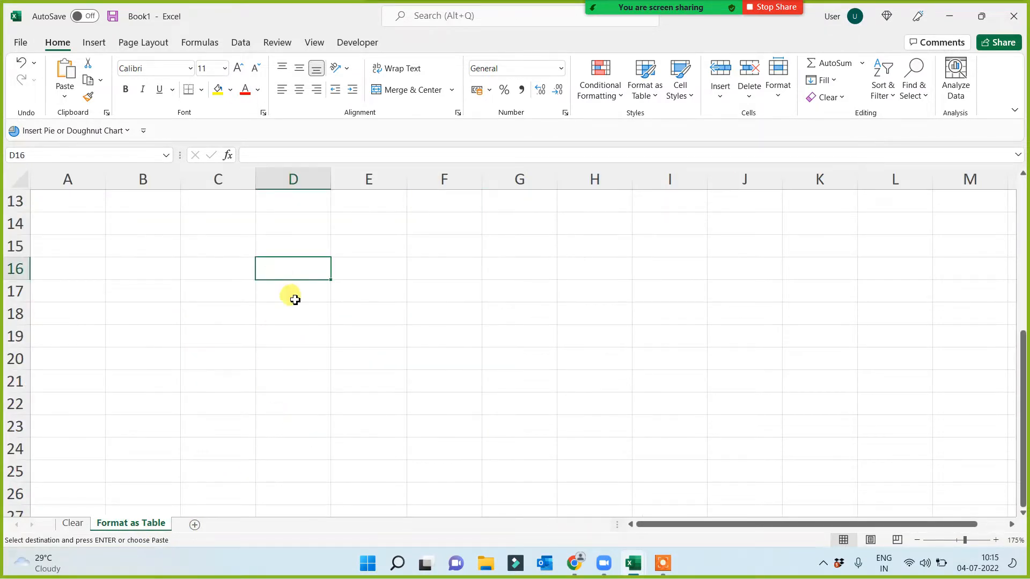
key("ctrl+v")
Paste two more copies of the data at cells B30 and I30 of the Format as Table sheet.
scroll(301, 354, "down", 3)
left_click(160, 376)
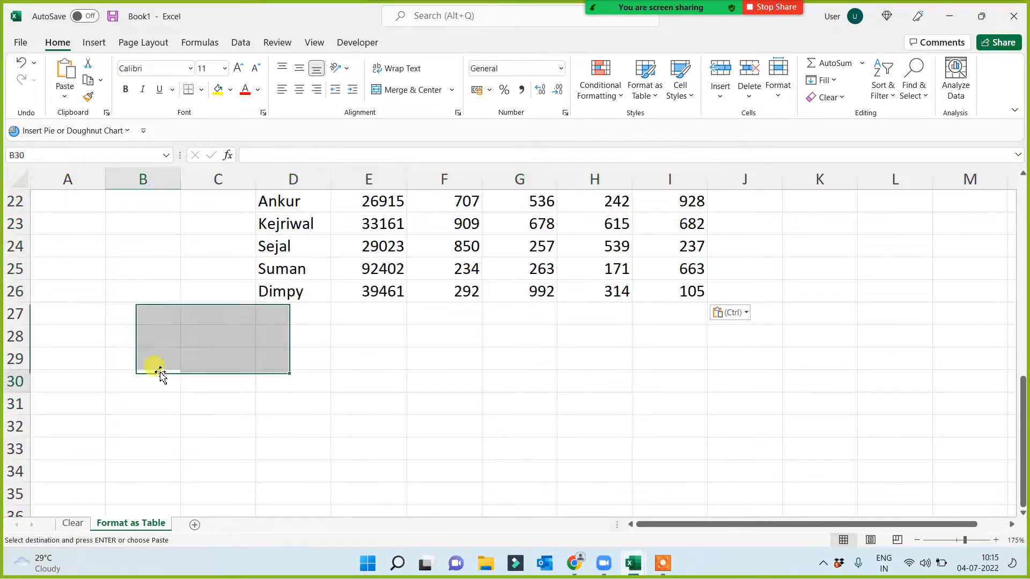
key("ctrl+v")
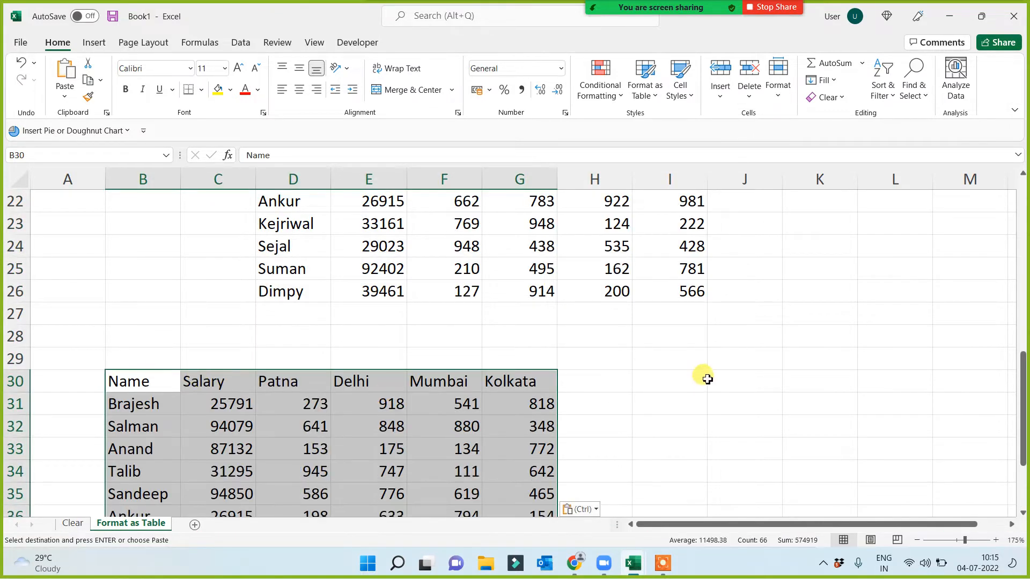
left_click(706, 377)
key("ctrl+v")
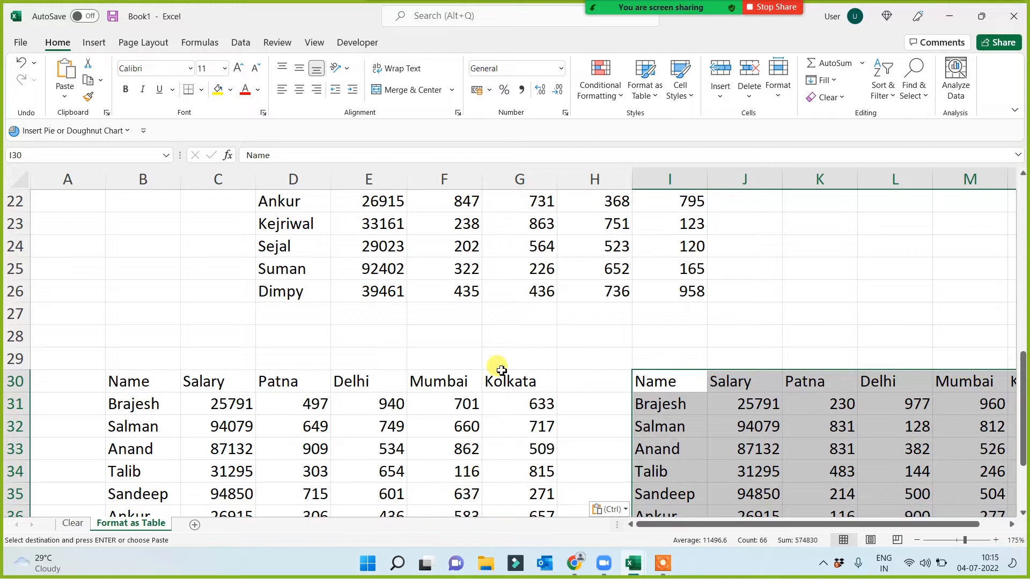
Convert the range D16:I26 into a table with headers in the default style.
scroll(498, 369, "up", 3)
left_click_drag(295, 276, 671, 489)
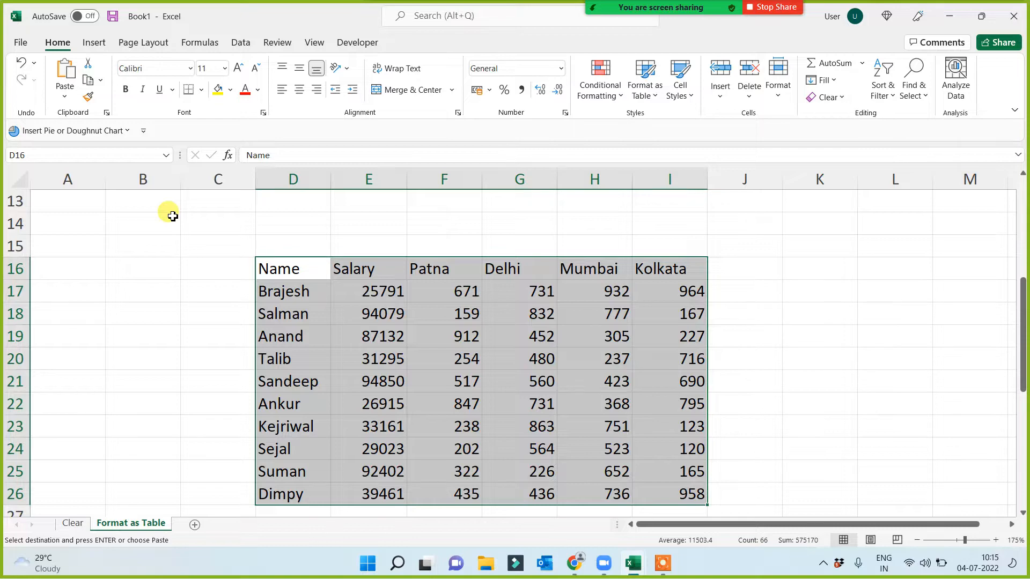
key("ctrl+t")
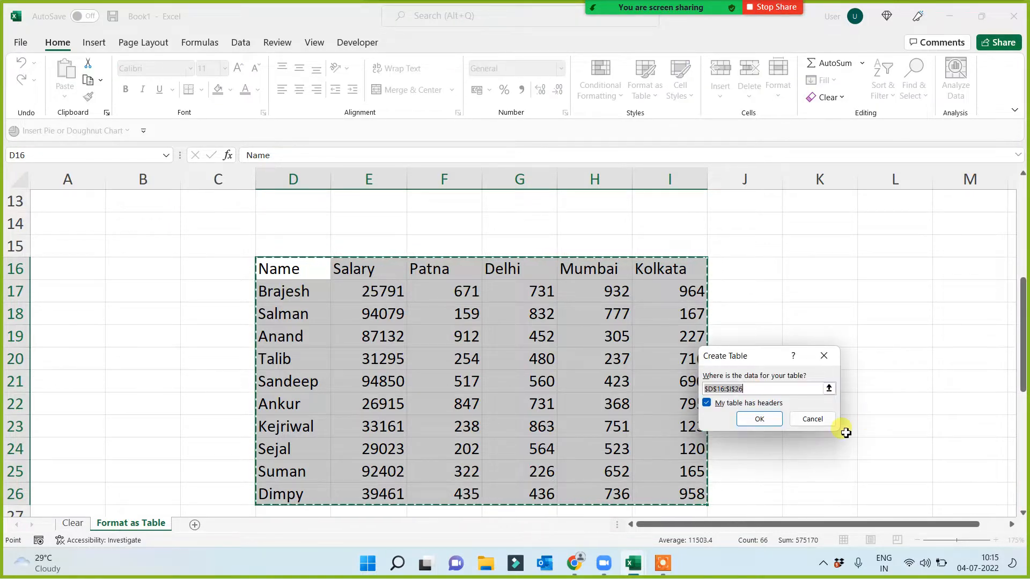
left_click(760, 419)
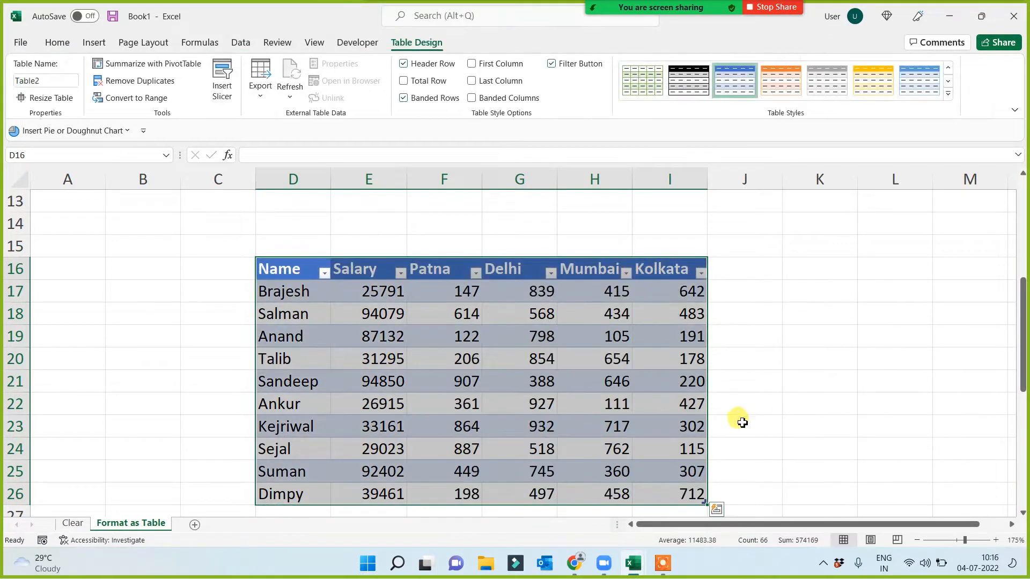
Enter the note "Ctrl + T" in cell K19 beside the blue table.
left_click(807, 336)
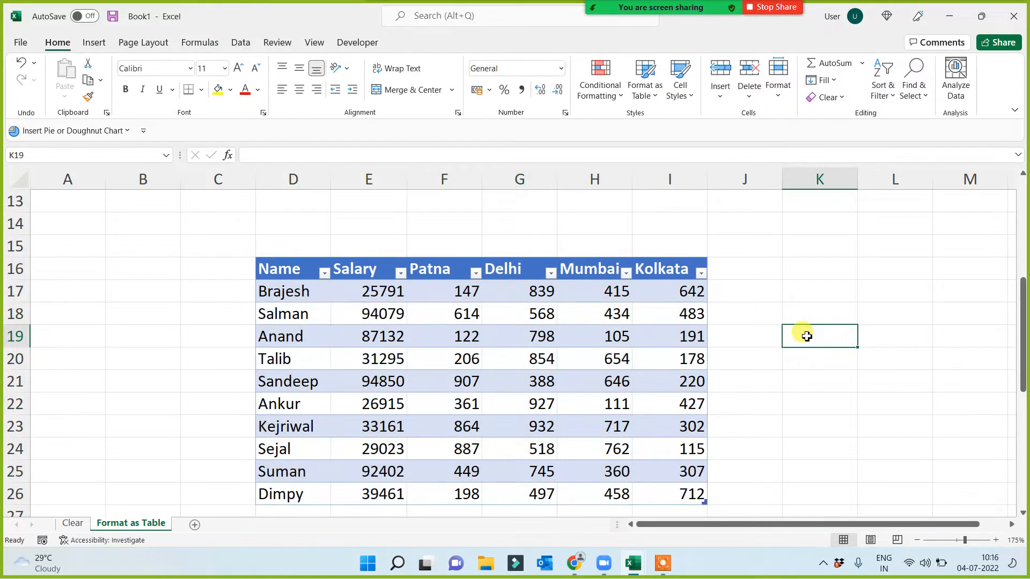
type("Ctrl + T")
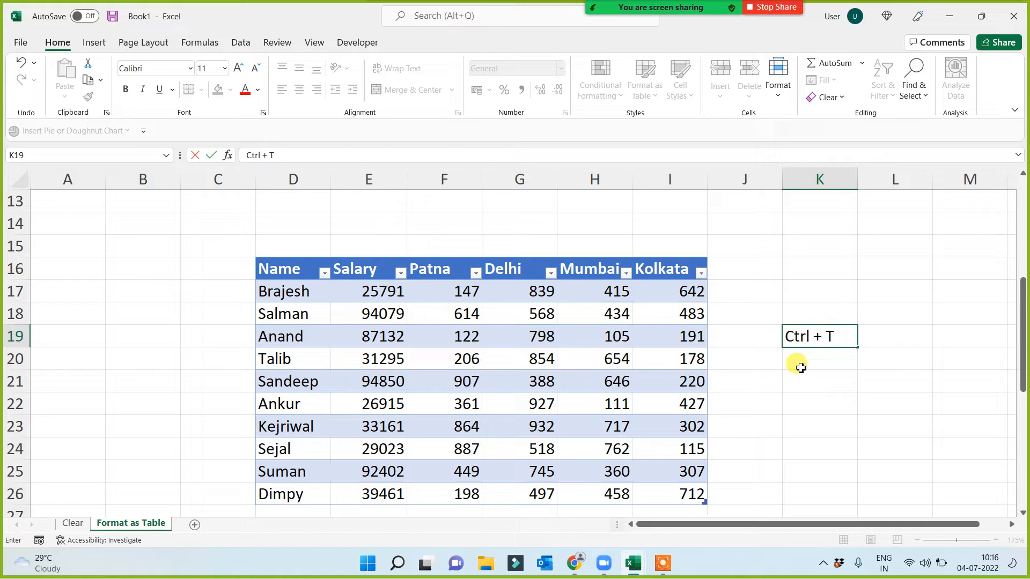
key("Return")
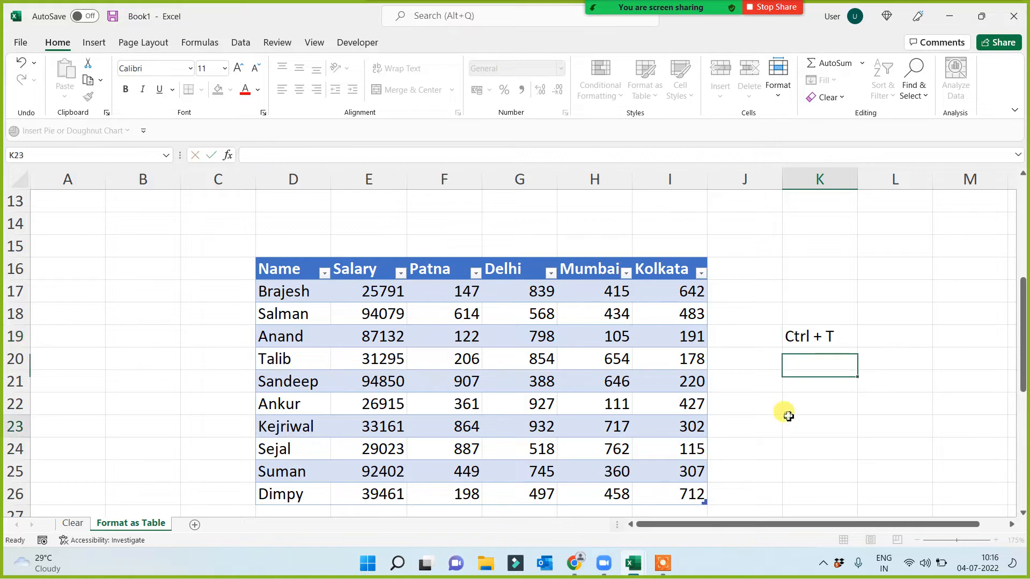
left_click(788, 421)
scroll(788, 420, "up", 3)
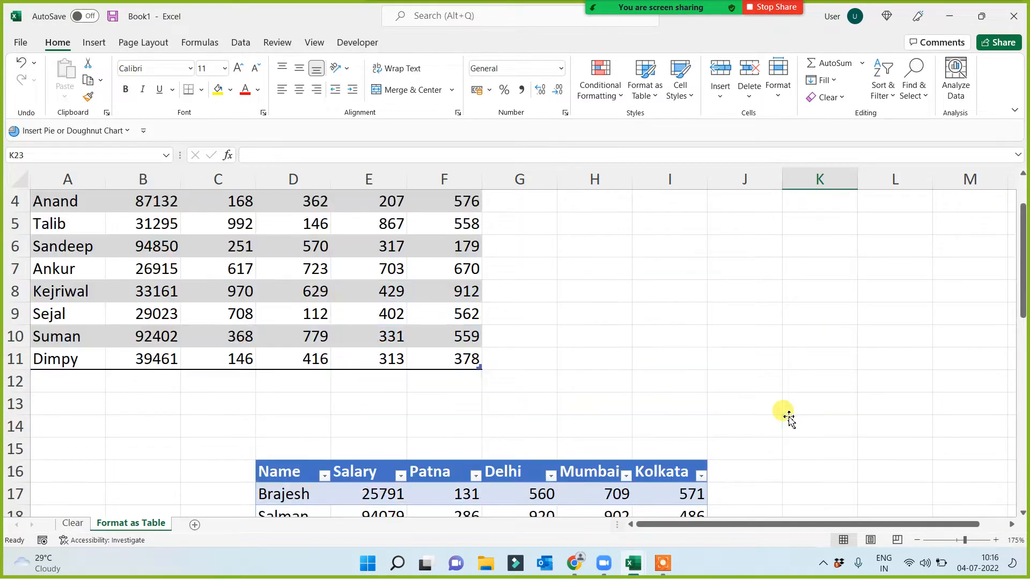
scroll(614, 340, "up", 1)
left_click(590, 283)
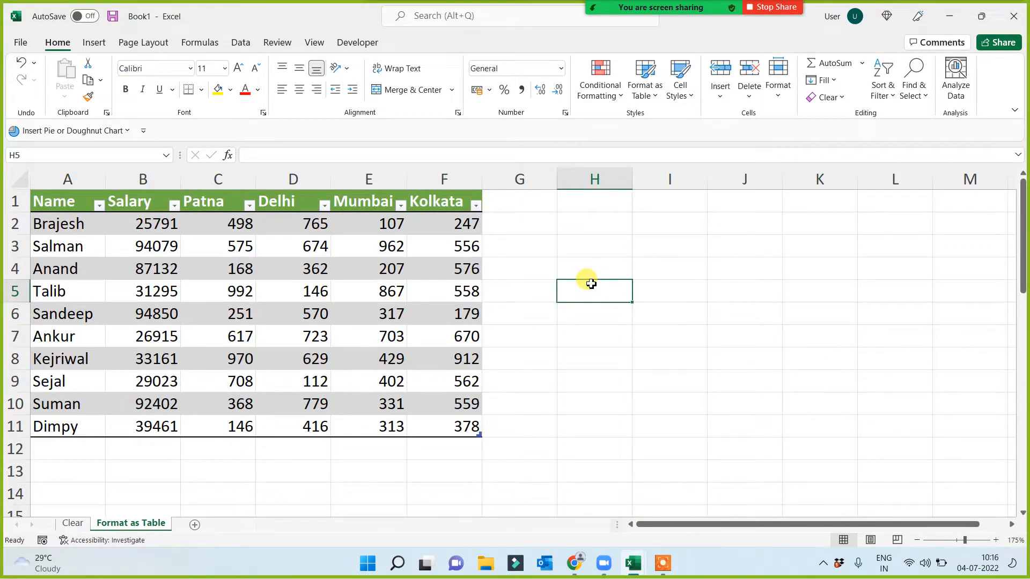
Enter the note "Home tab = Format as Table" in cell H5 beside the green table.
type("Home tab = Format as Table")
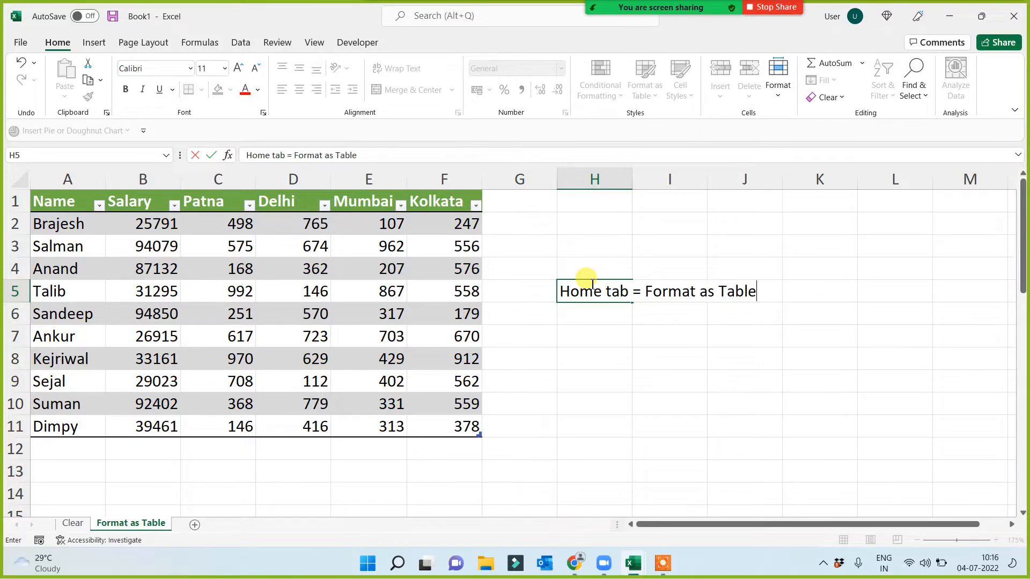
left_click(577, 344)
left_click(583, 294)
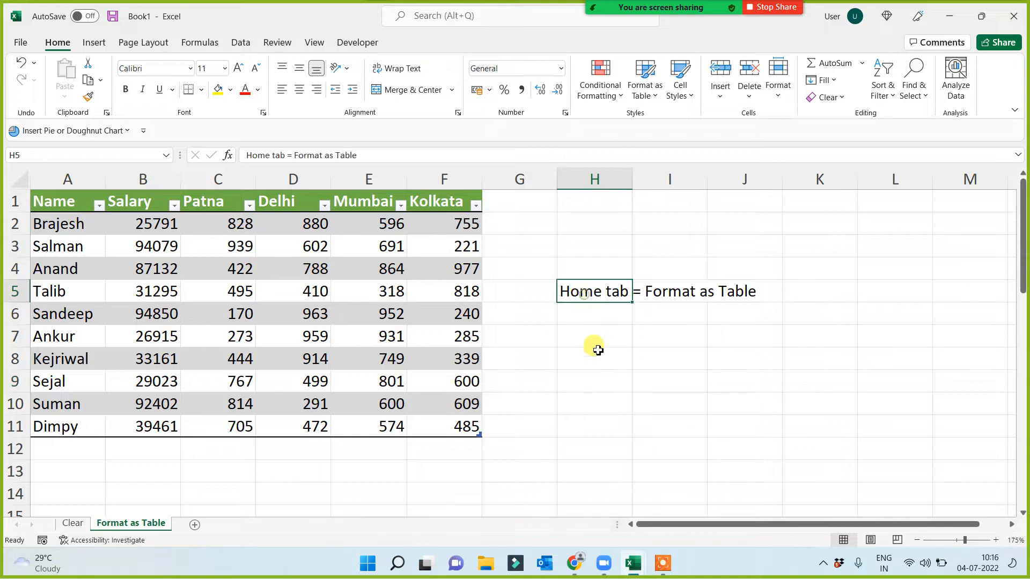
Replace the formulas in B2:F11 of the green table with static values using Paste Special.
left_click(243, 224)
left_click(314, 275)
left_click_drag(160, 228, 440, 421)
key("ctrl+c")
key("ctrl+alt+v")
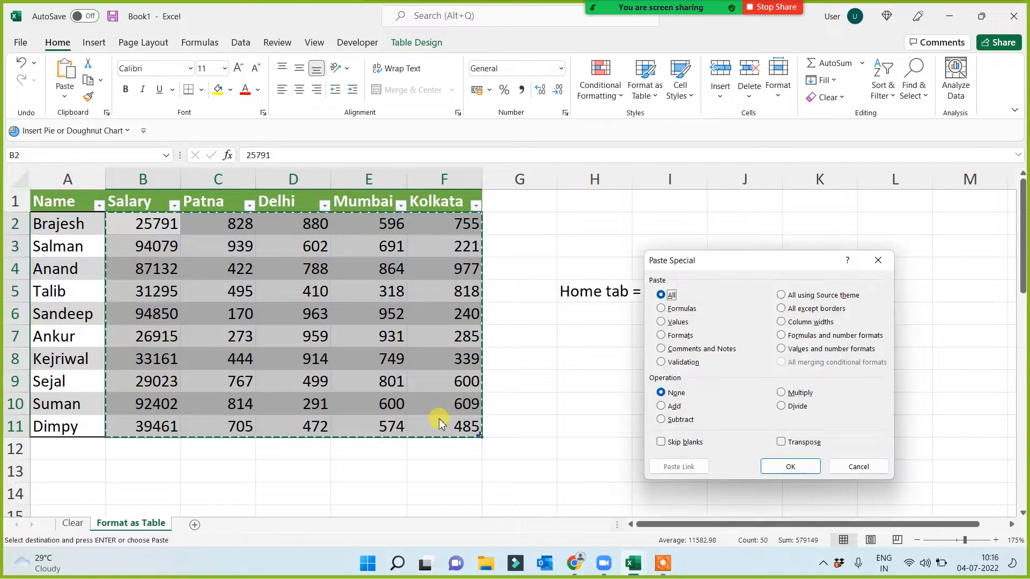
left_click(665, 323)
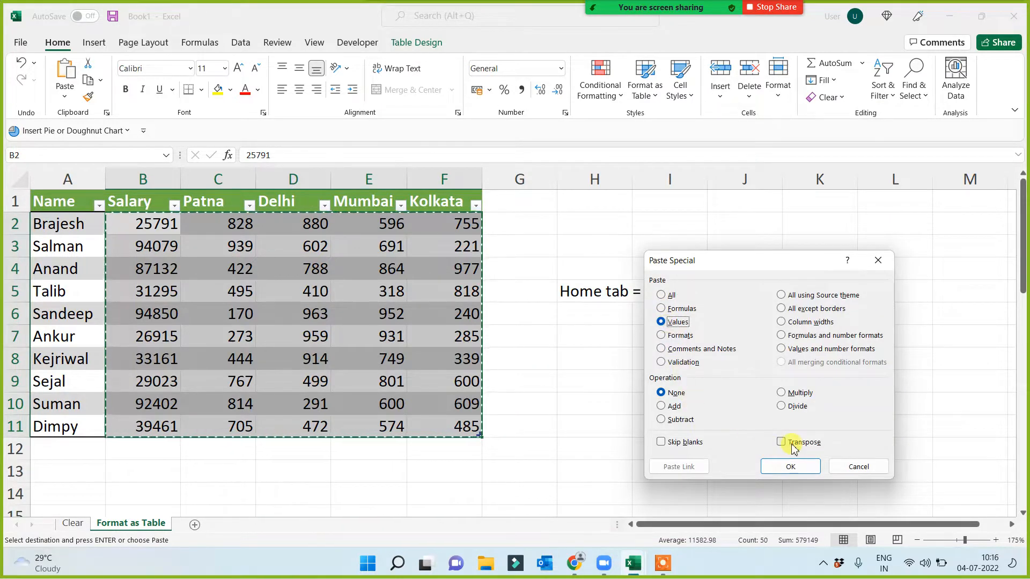
left_click(790, 466)
left_click(616, 407)
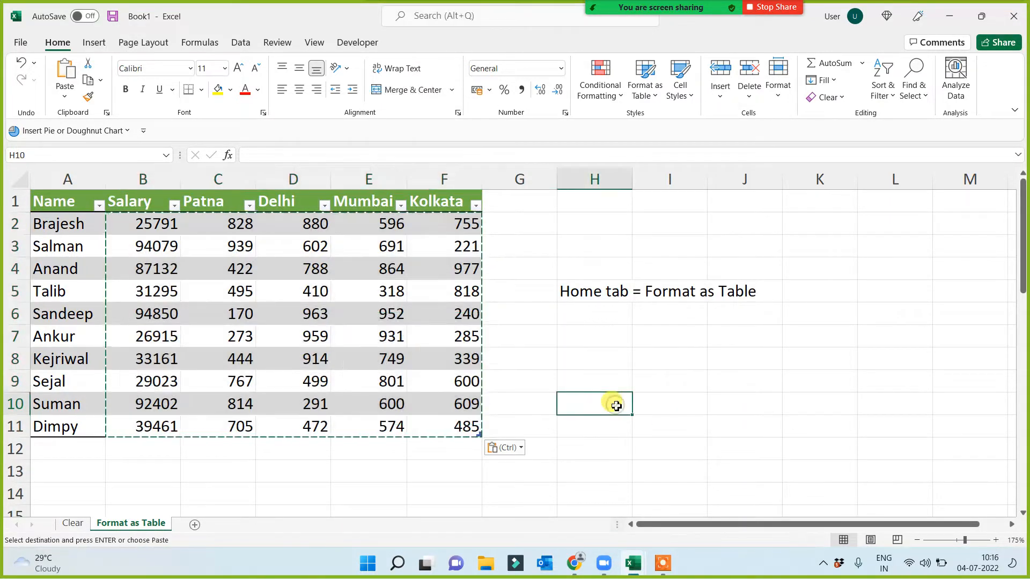
key("Escape")
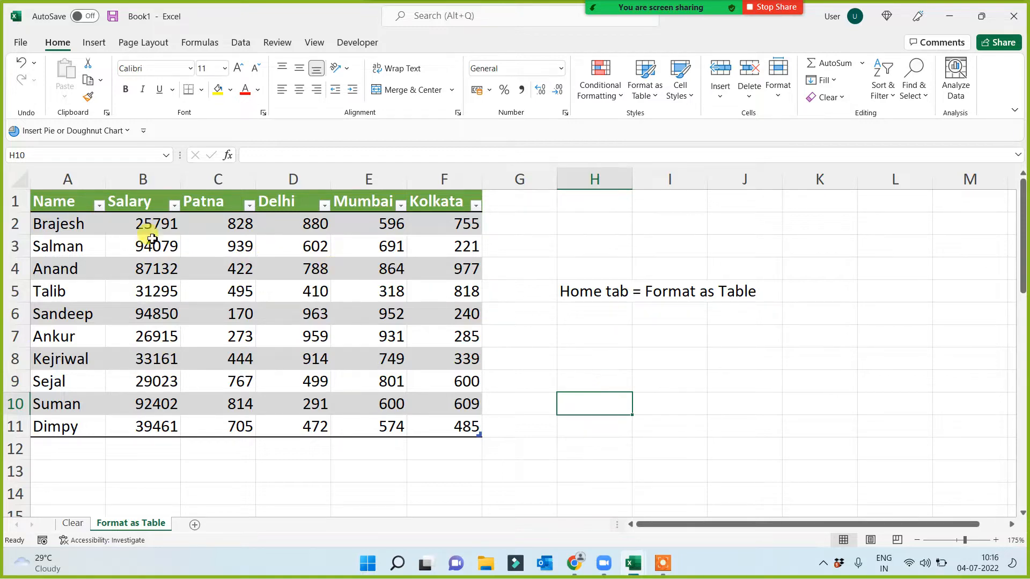
Highlight the "Ctrl + T" note in cell K19 with yellow fill.
scroll(586, 370, "down", 3)
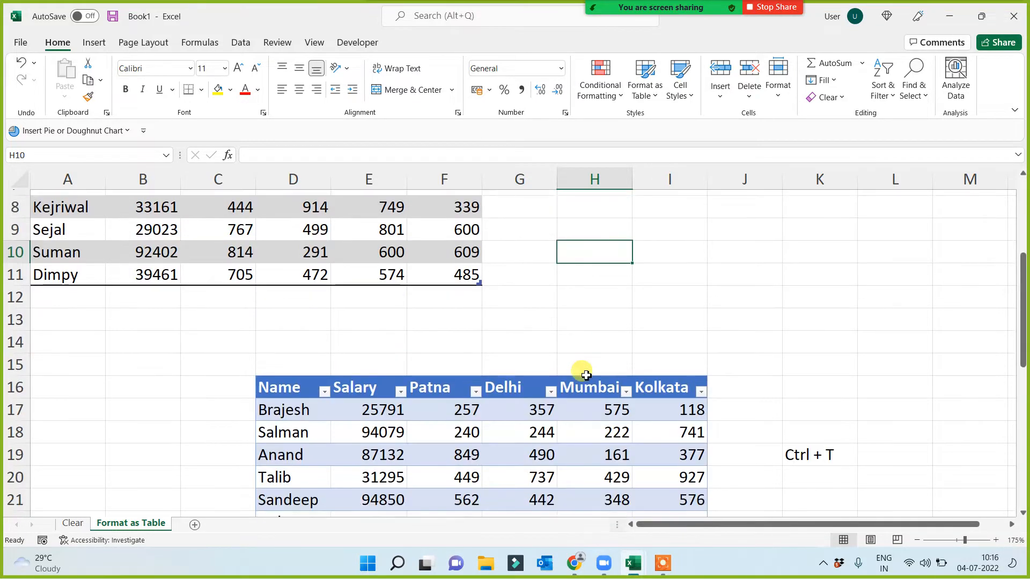
left_click(805, 403)
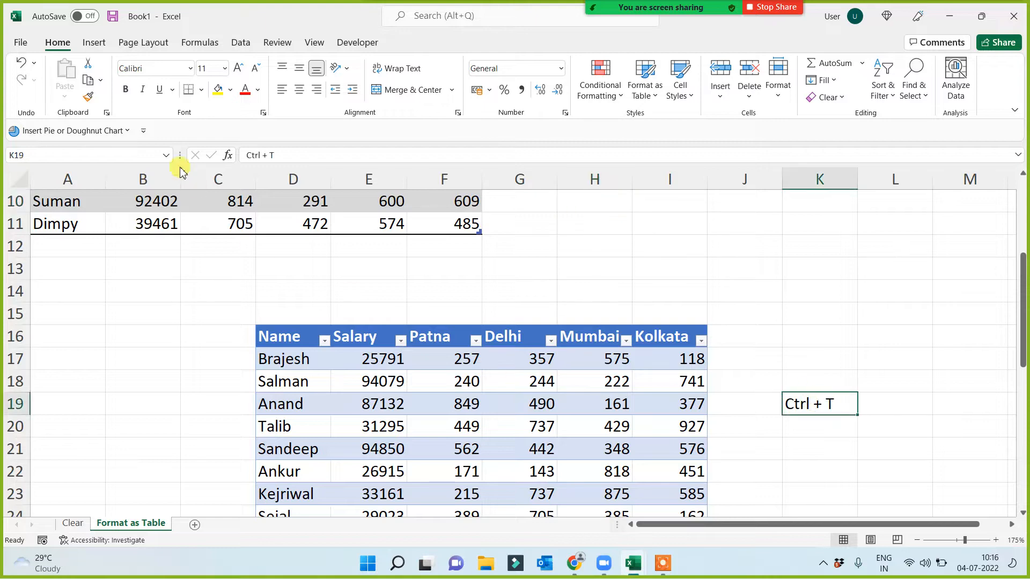
left_click(214, 98)
Insert a table with headers over the range B30:G40.
scroll(512, 375, "down", 5)
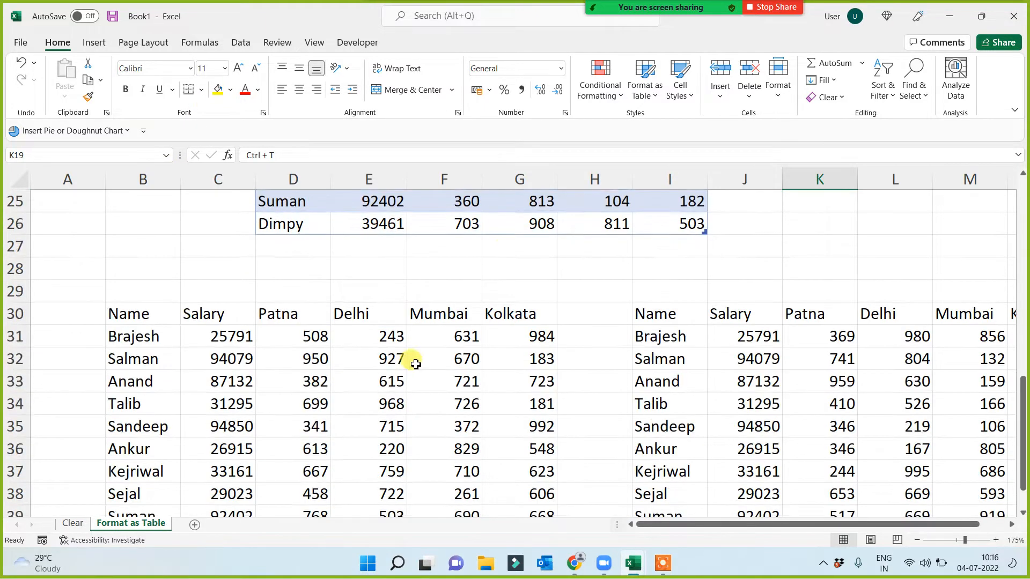
scroll(415, 365, "down", 1)
left_click_drag(129, 246, 535, 473)
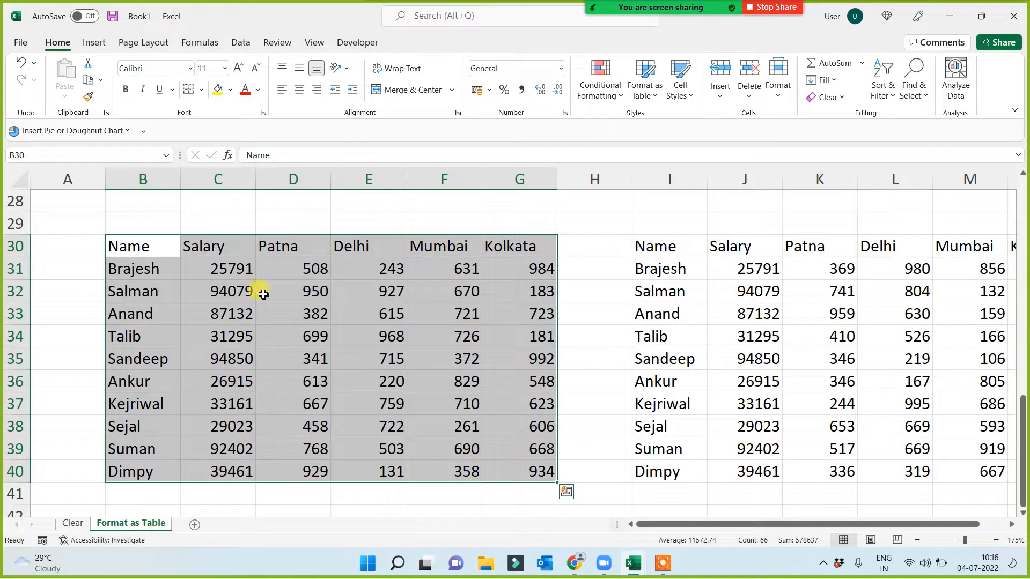
left_click(95, 46)
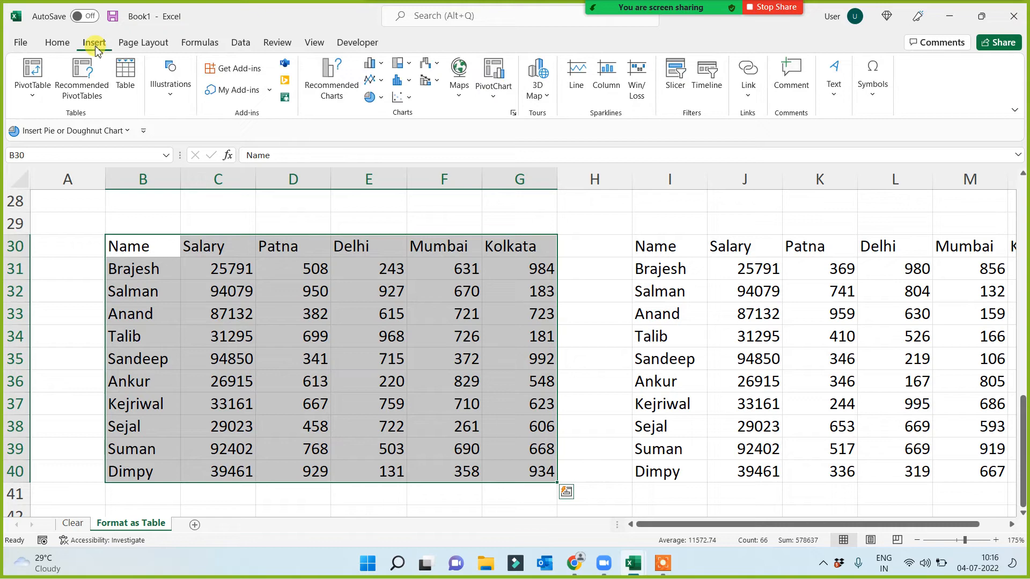
left_click(127, 72)
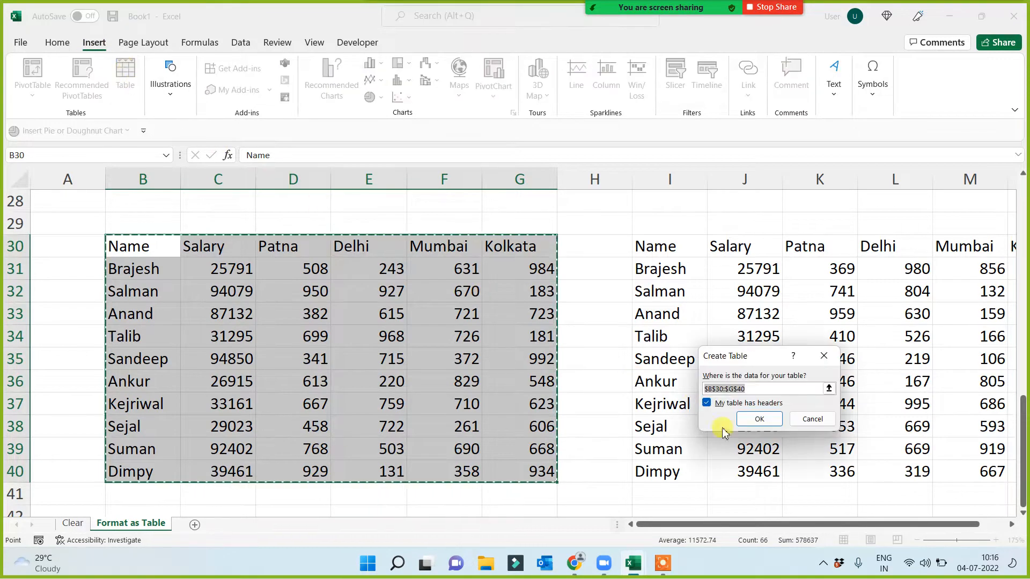
left_click(762, 419)
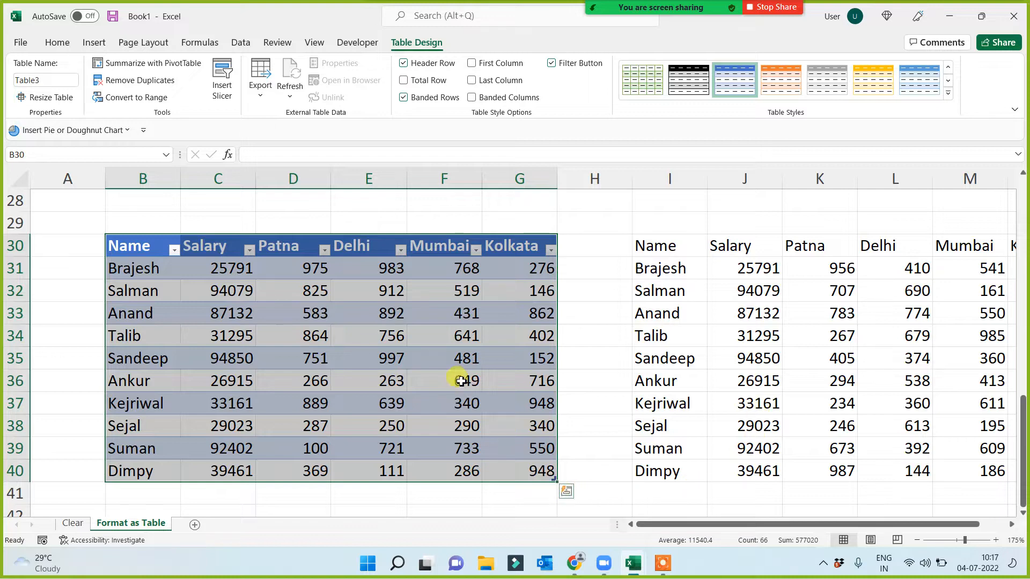
Apply the dark orange table style with a black header row to the table at B30:G40.
left_click(949, 93)
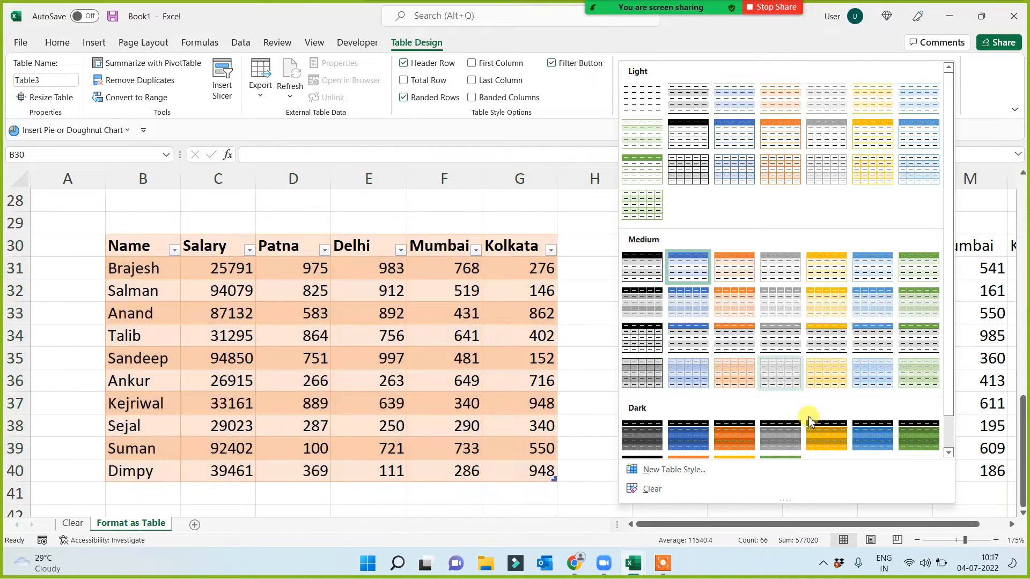
left_click(749, 440)
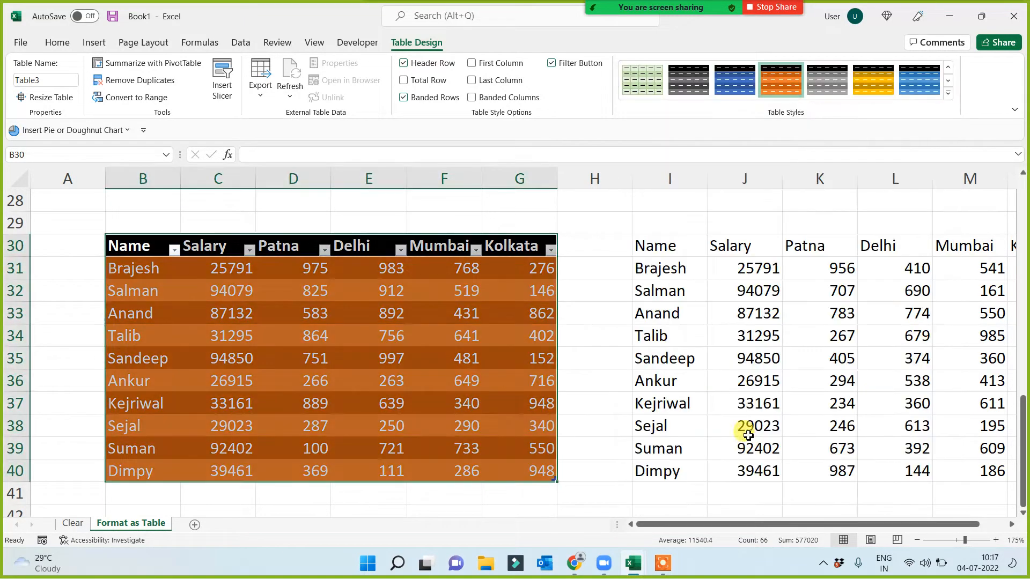
left_click(622, 224)
Apply the dark green table style with a black header row to the blue table at D16:I26.
scroll(617, 252, "up", 7)
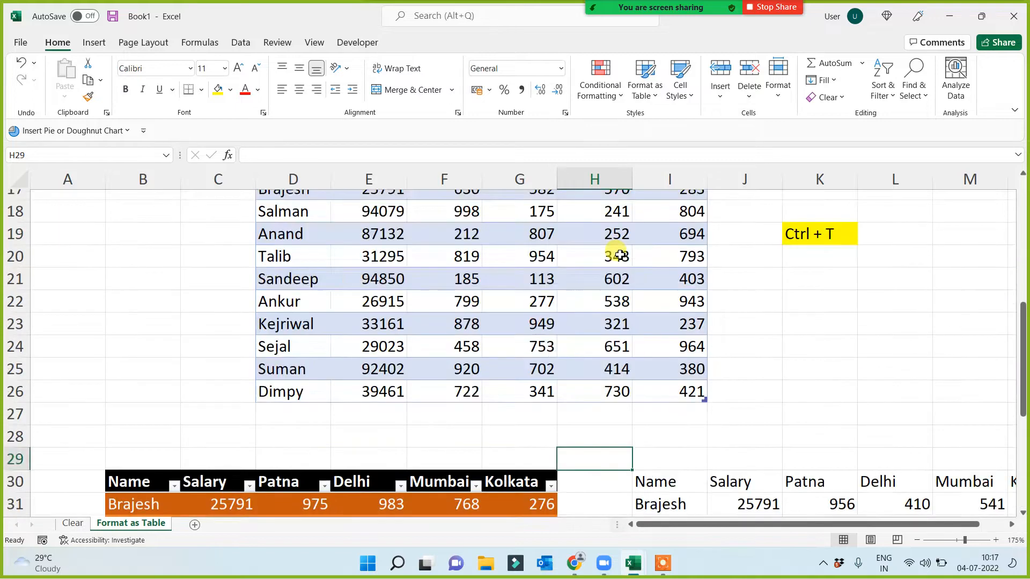
scroll(426, 322, "down", 3)
left_click(403, 316)
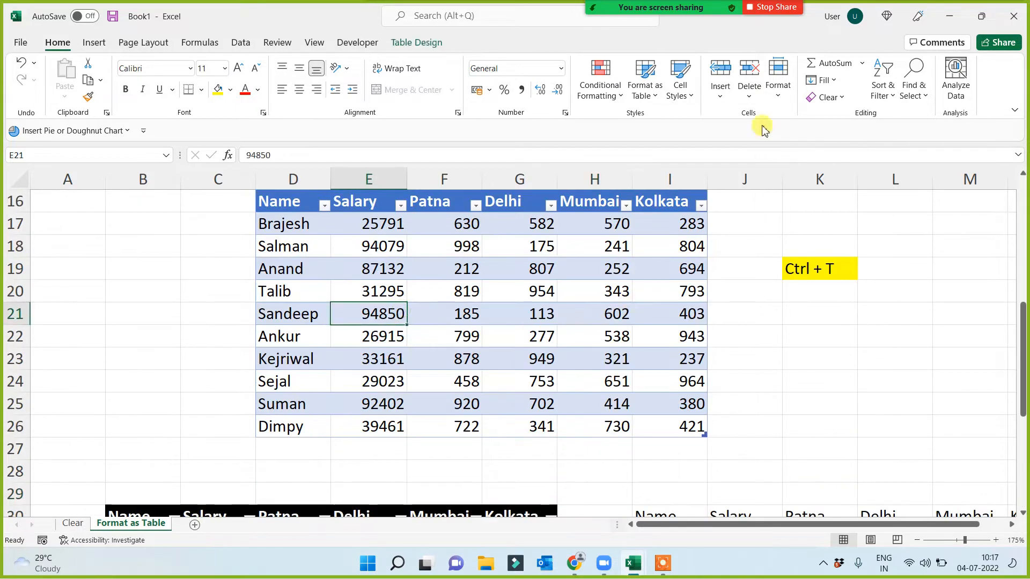
left_click(310, 271)
left_click(412, 45)
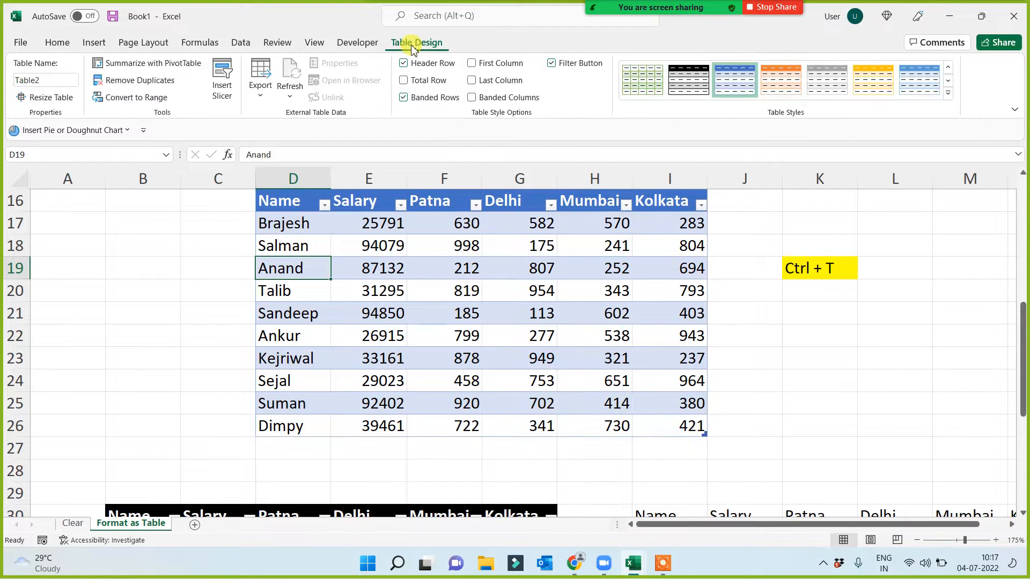
left_click(948, 92)
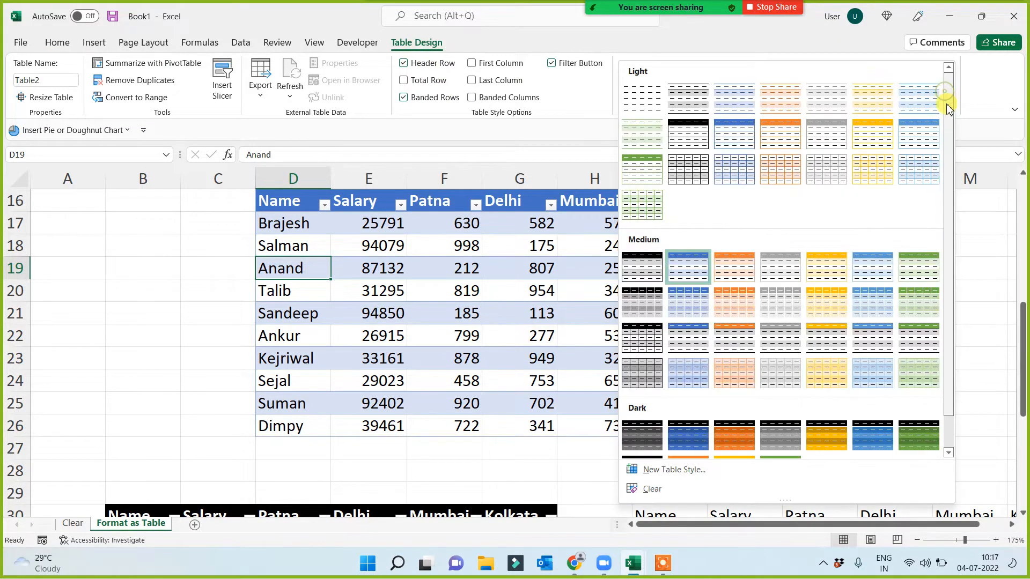
left_click(926, 447)
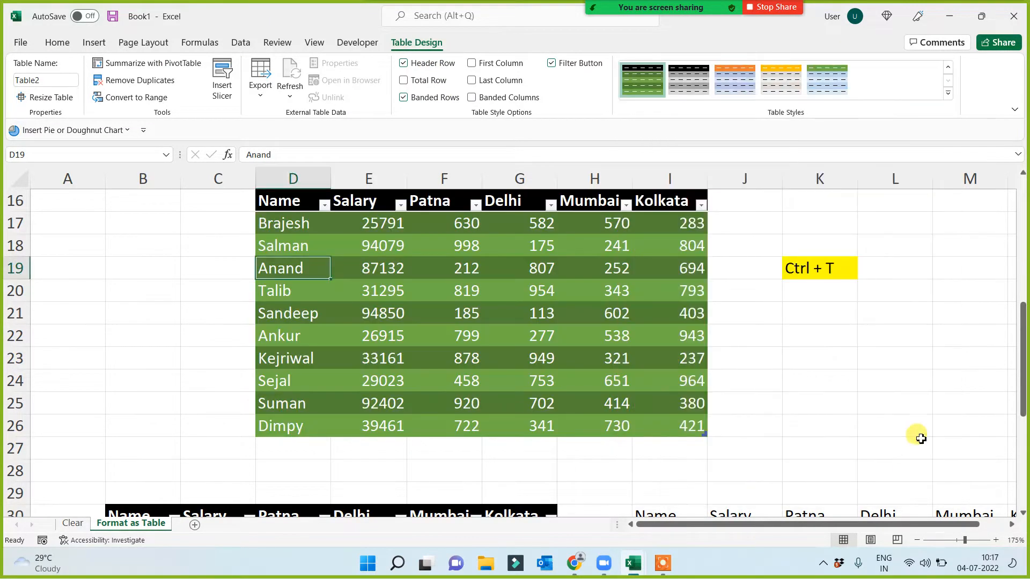
left_click(825, 409)
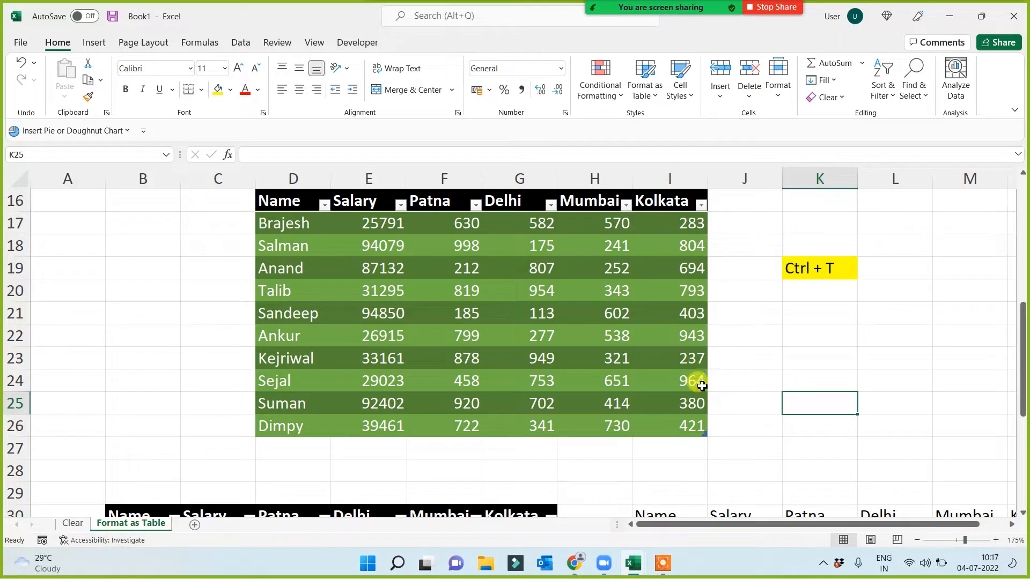
left_click(748, 353)
scroll(816, 352, "up", 2)
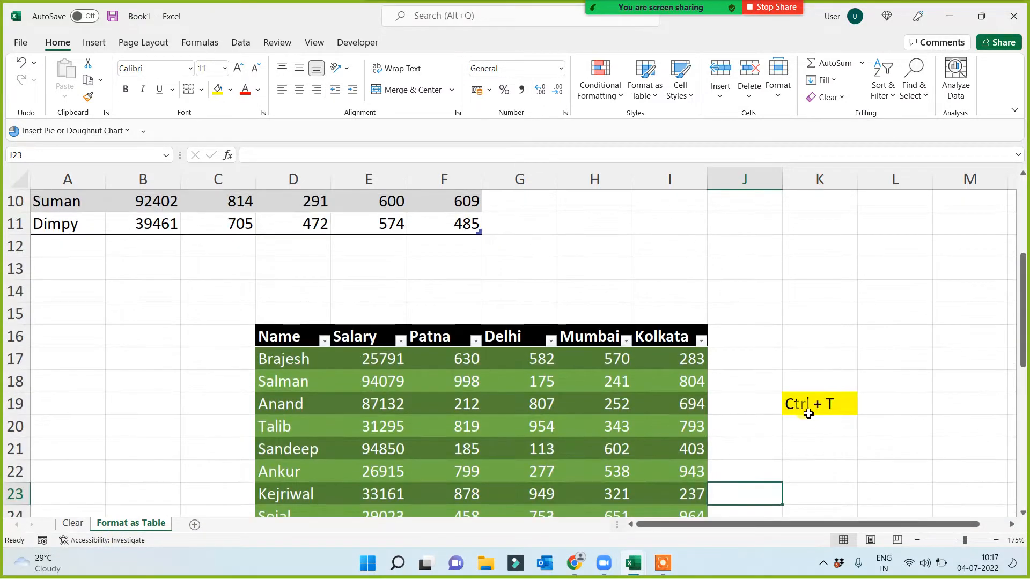
left_click(819, 406)
scroll(701, 290, "up", 3)
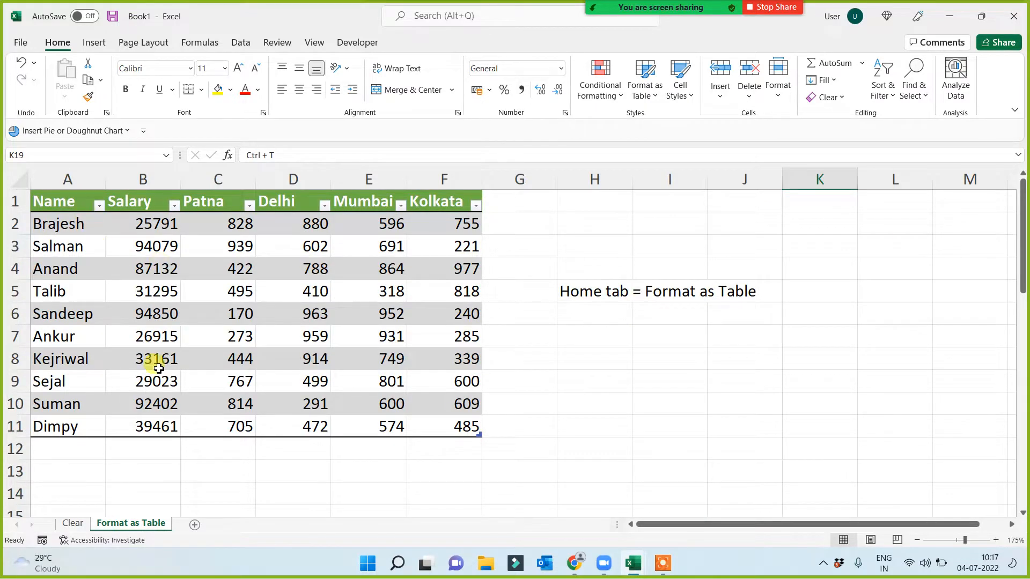
Enter the note "insert tab - table" in cell D28 above the orange table.
scroll(540, 360, "down", 9)
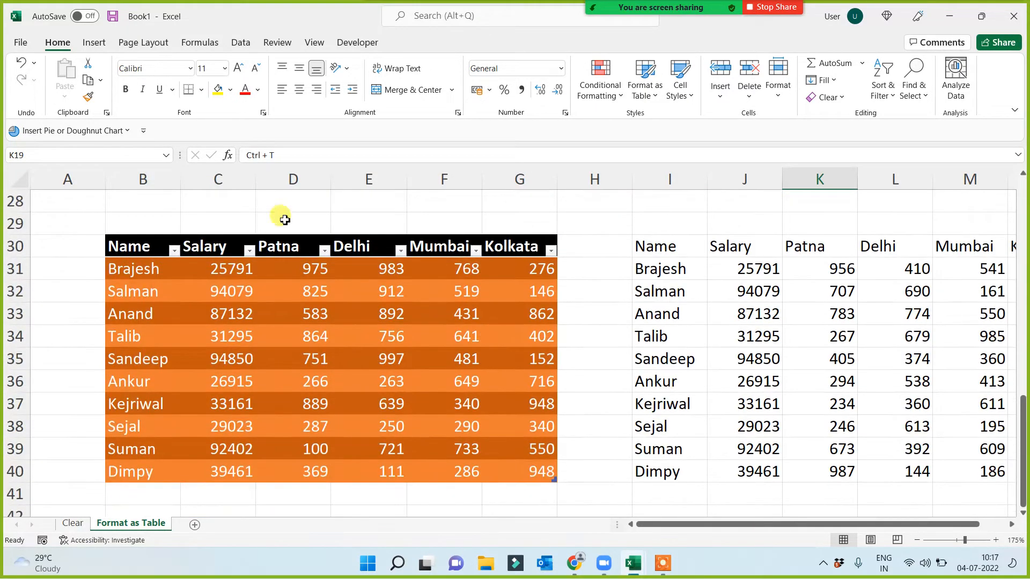
left_click(279, 203)
type("insert tab - table")
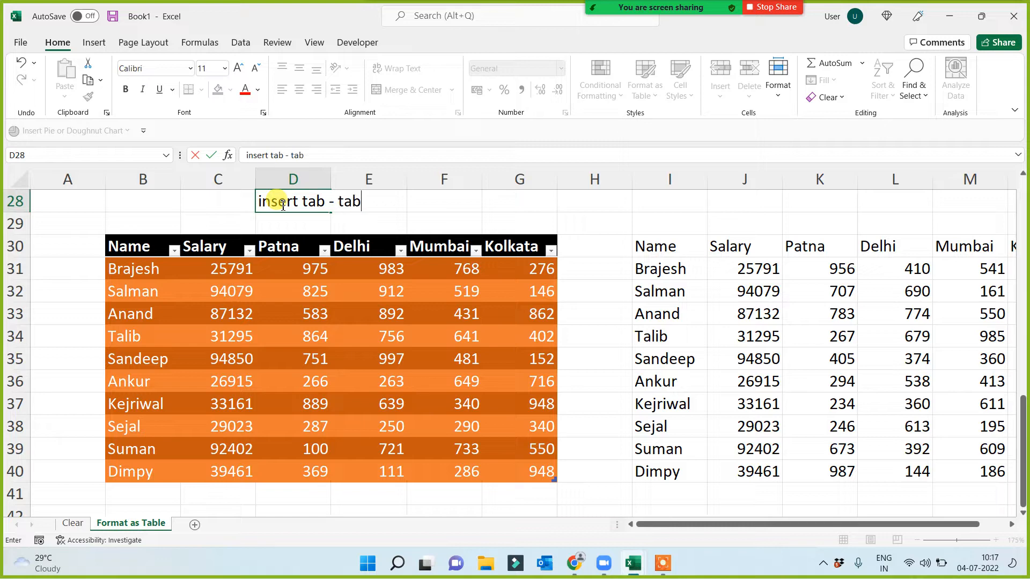
left_click(66, 255)
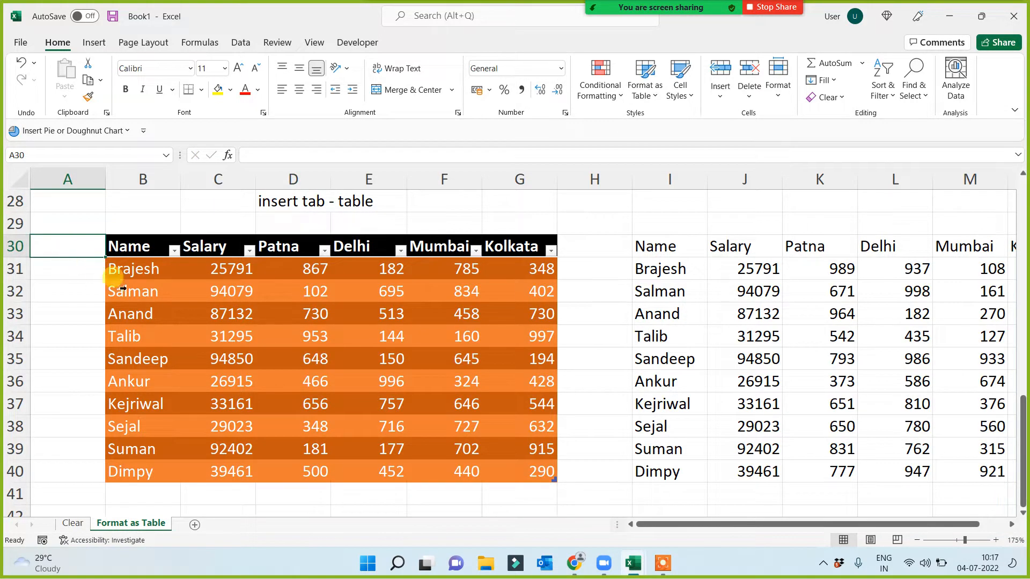
Add a new blank worksheet after the Format as Table sheet.
left_click(196, 525)
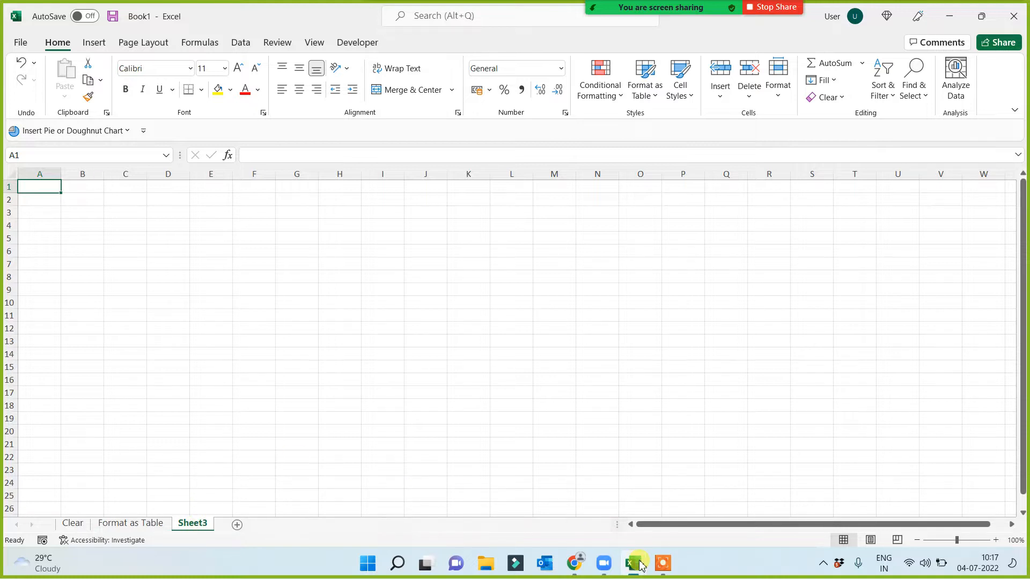
left_click(665, 564)
left_click(696, 553)
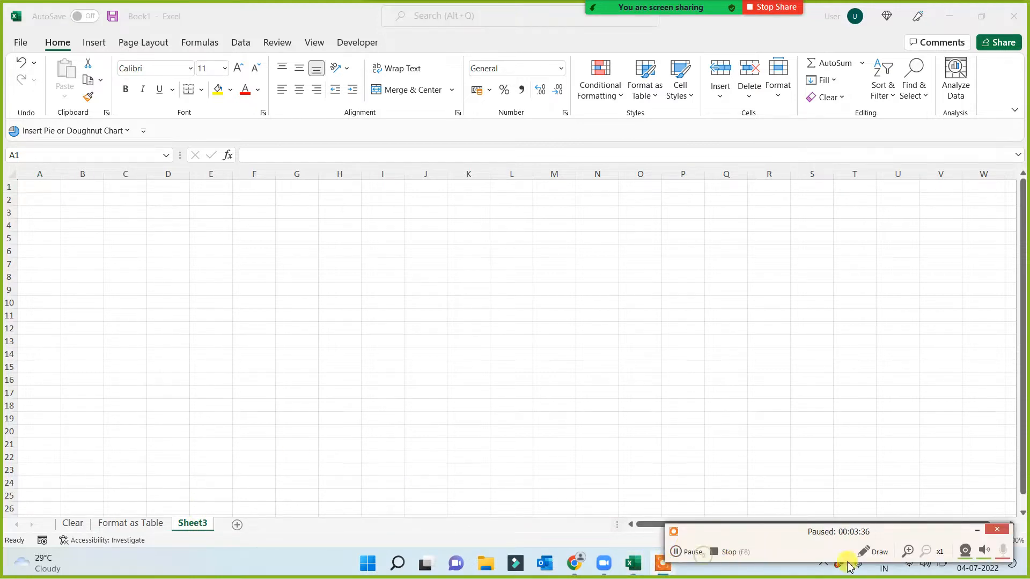
left_click(978, 532)
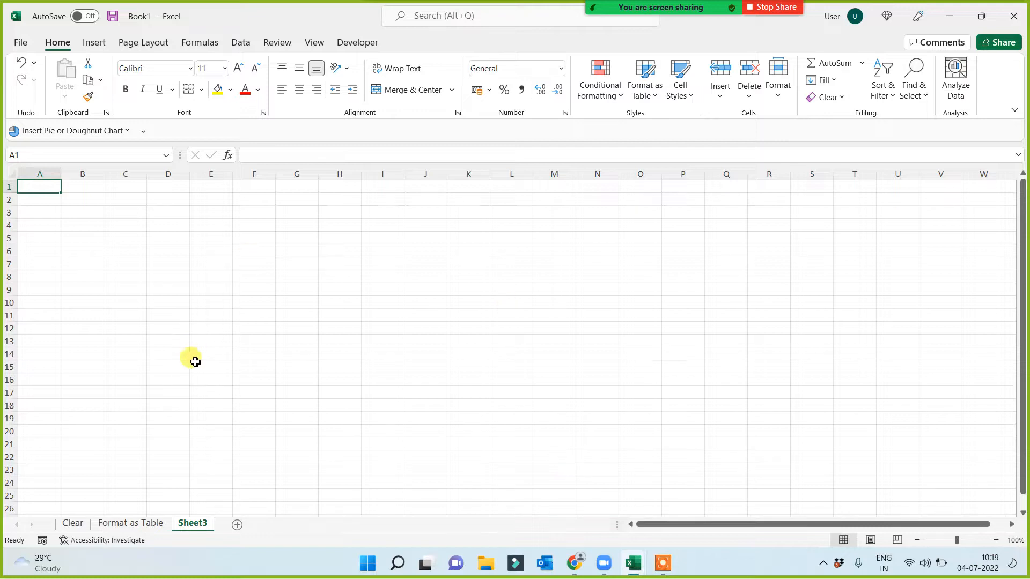
Copy the unformatted data I30:N40 from the Format as Table sheet and paste it at cell A1 of Sheet3.
left_click(127, 525)
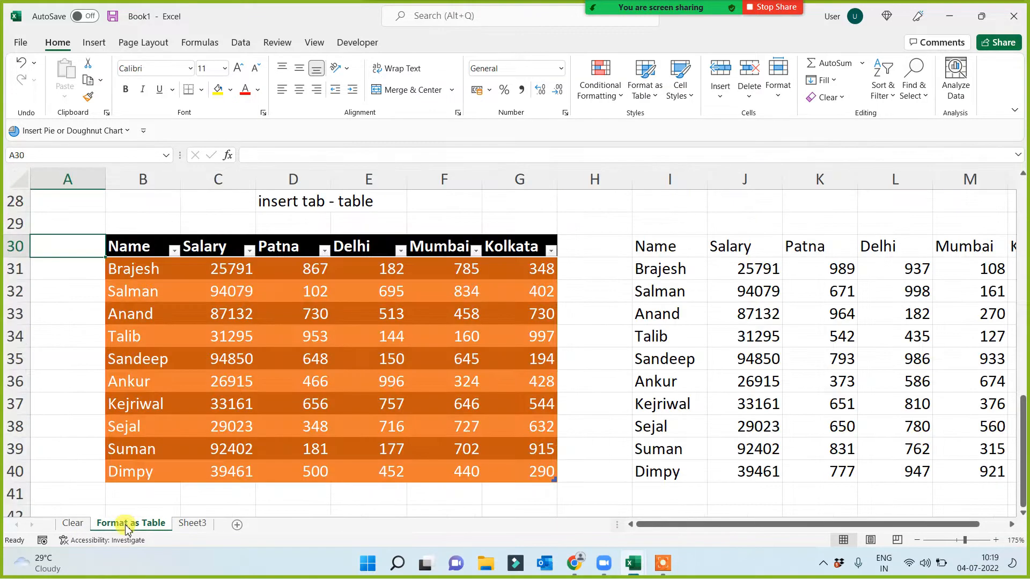
left_click_drag(657, 246, 824, 476)
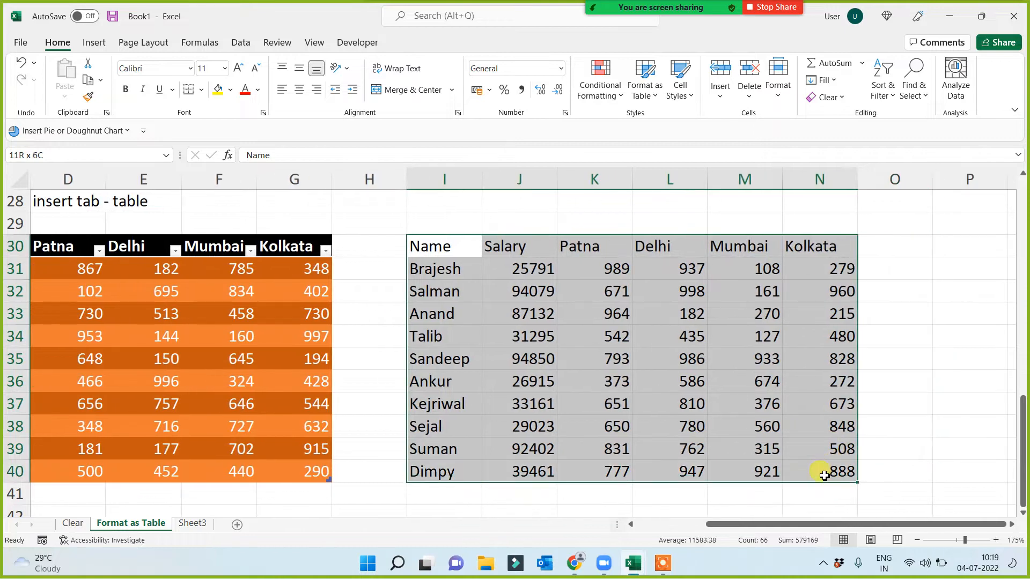
key("ctrl+c")
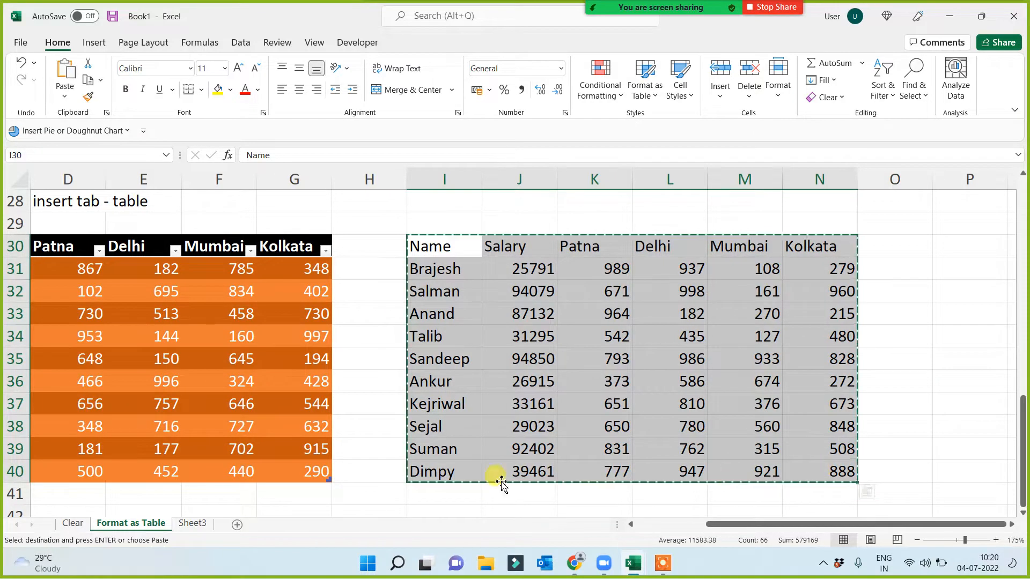
left_click(194, 524)
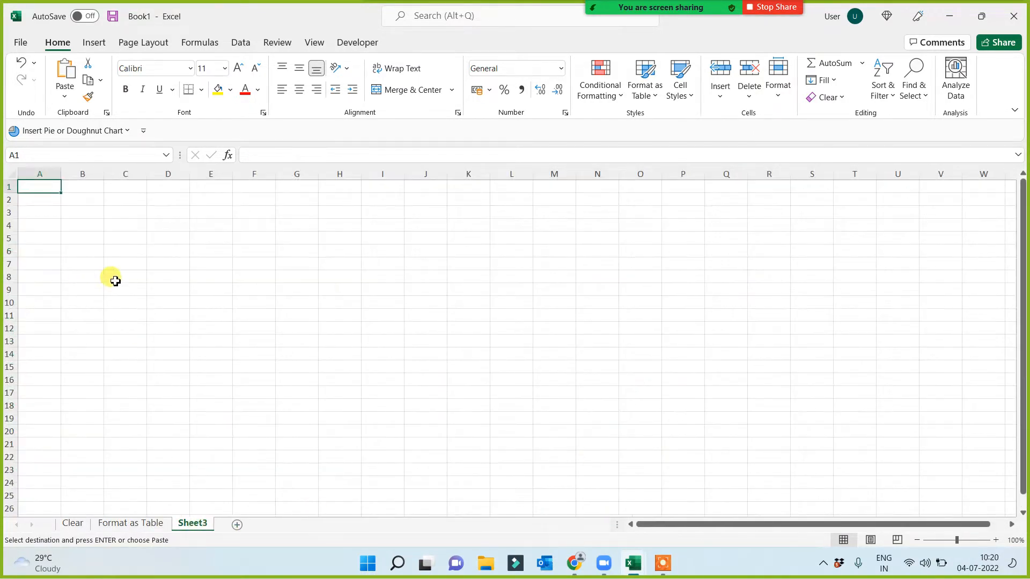
key("ctrl+v")
scroll(359, 358, "up", 2)
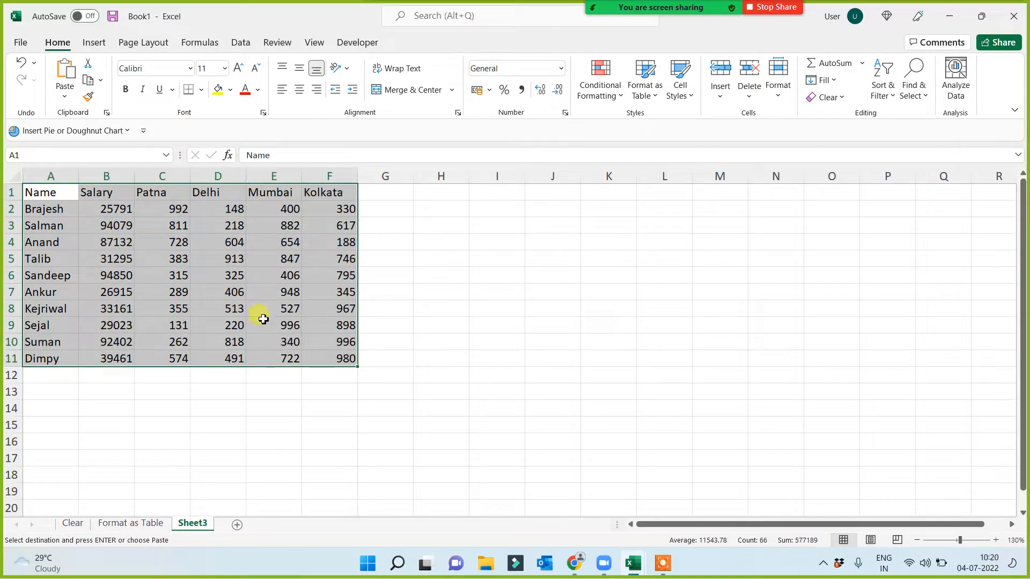
Paste the copied data over A1:F11 of Sheet3 as values only using Paste Special.
key("ctrl+alt+v")
key("Down")
key("Down")
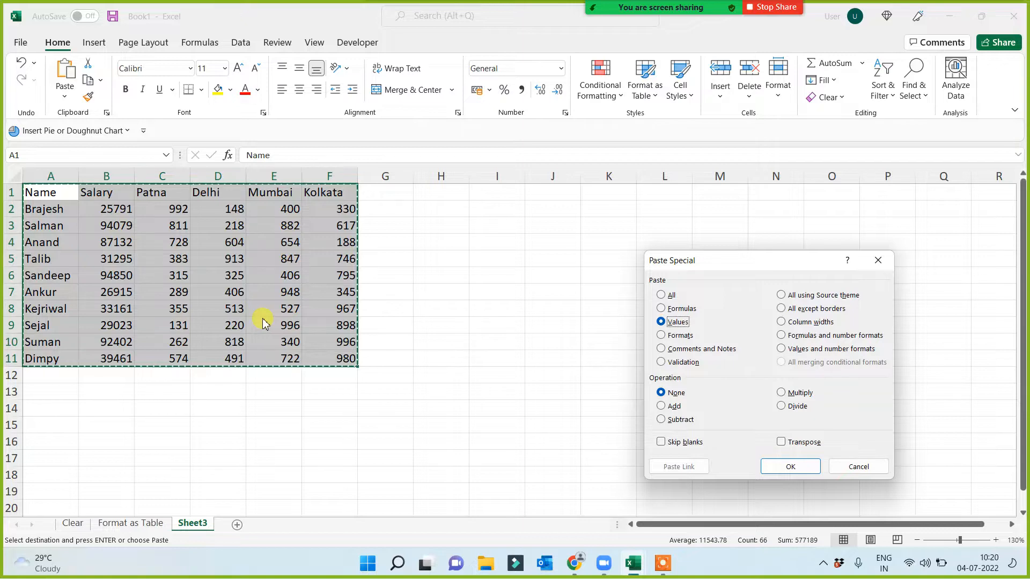
key("Return")
Create a table with headers from the range A1:F11 on Sheet3.
key("ctrl+t")
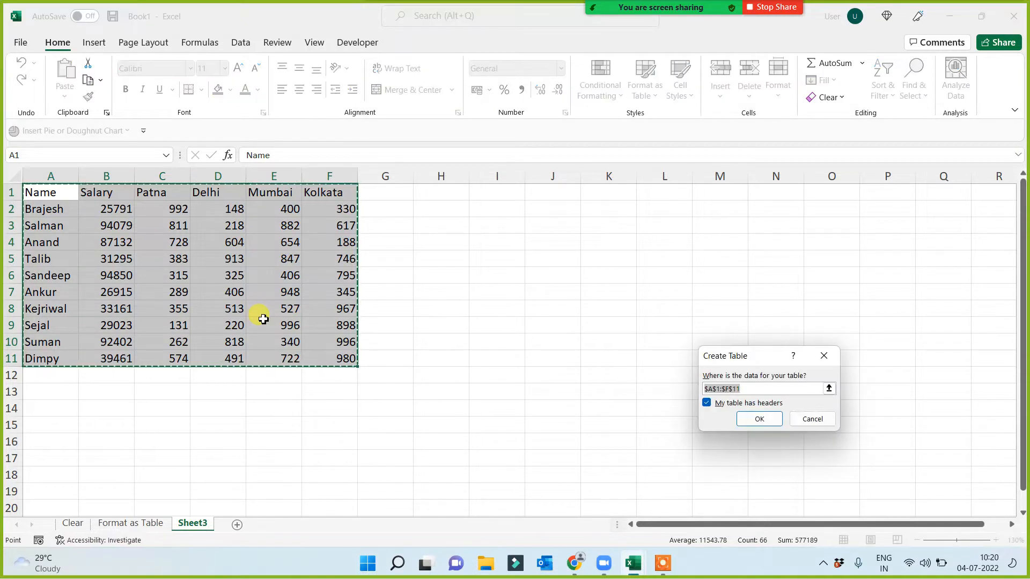
left_click(759, 419)
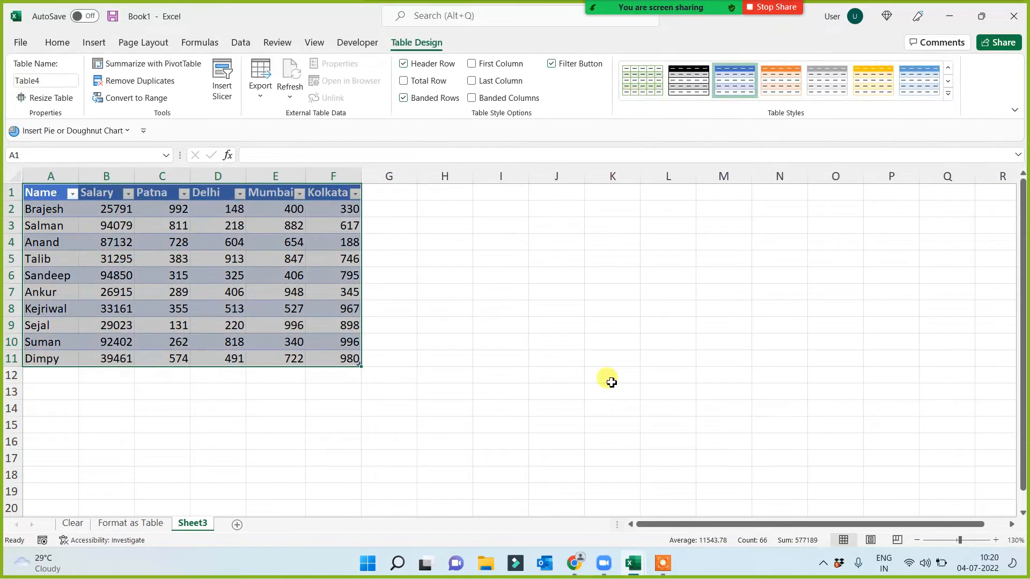
scroll(493, 346, "up", 3)
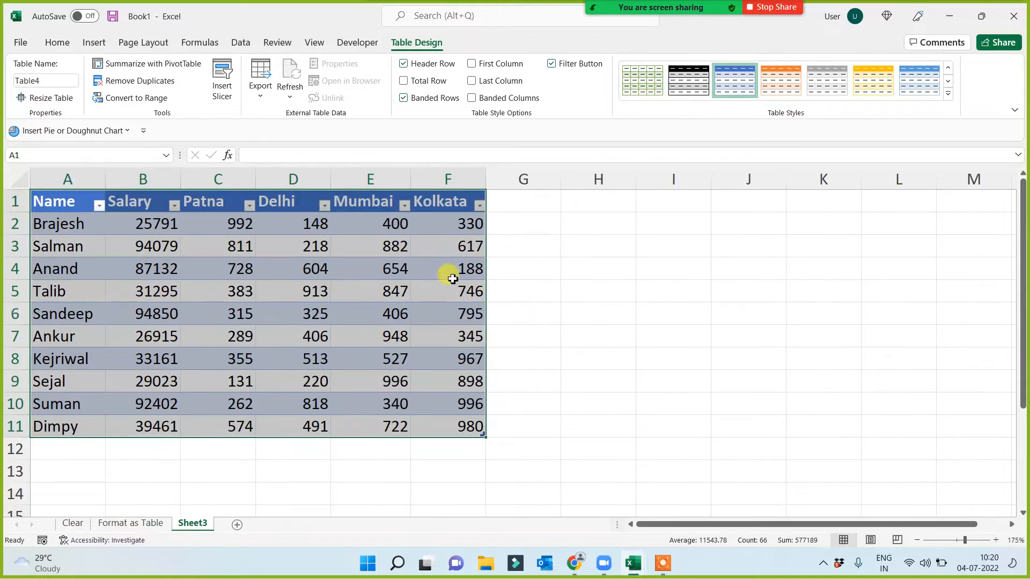
left_click(351, 359)
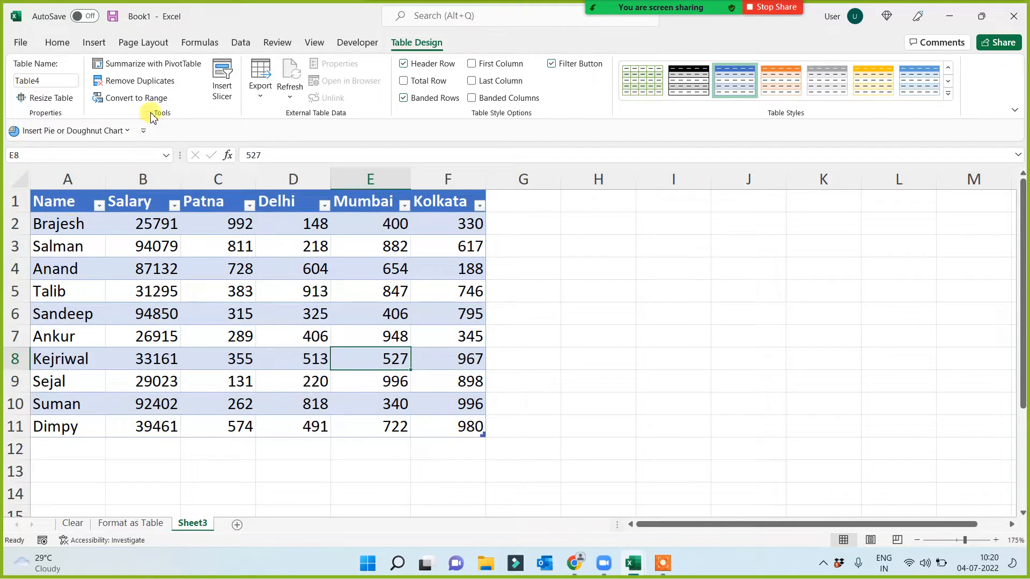
left_click(666, 382)
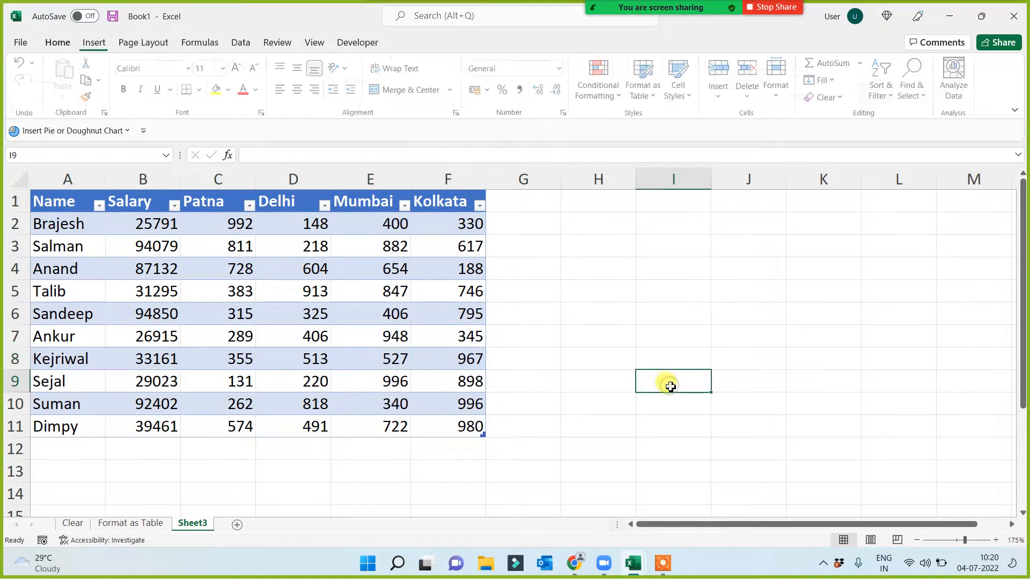
Convert the blue table at A1:F11 on Sheet3 to a normal range.
left_click(200, 320)
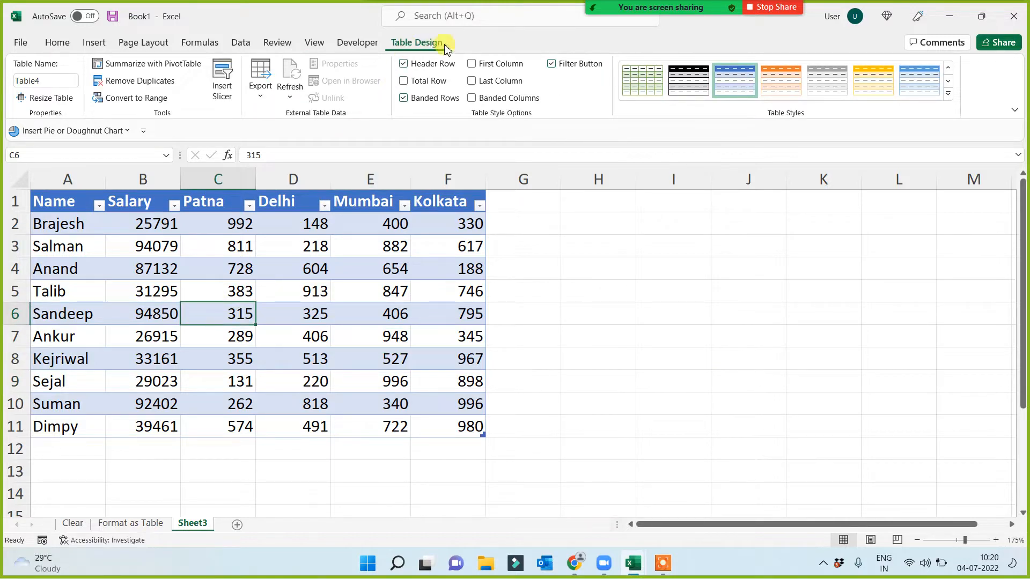
left_click(126, 102)
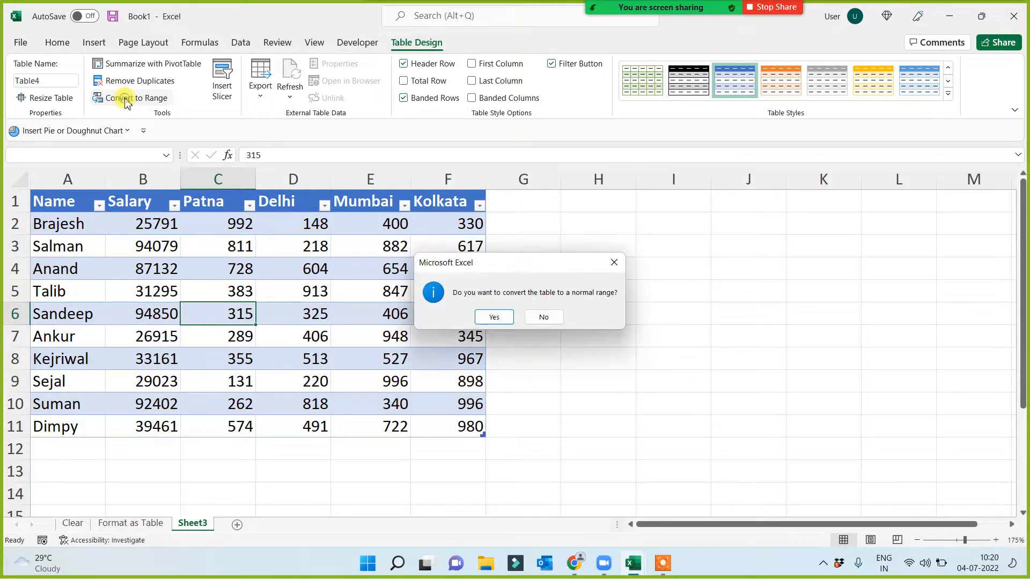
left_click(509, 320)
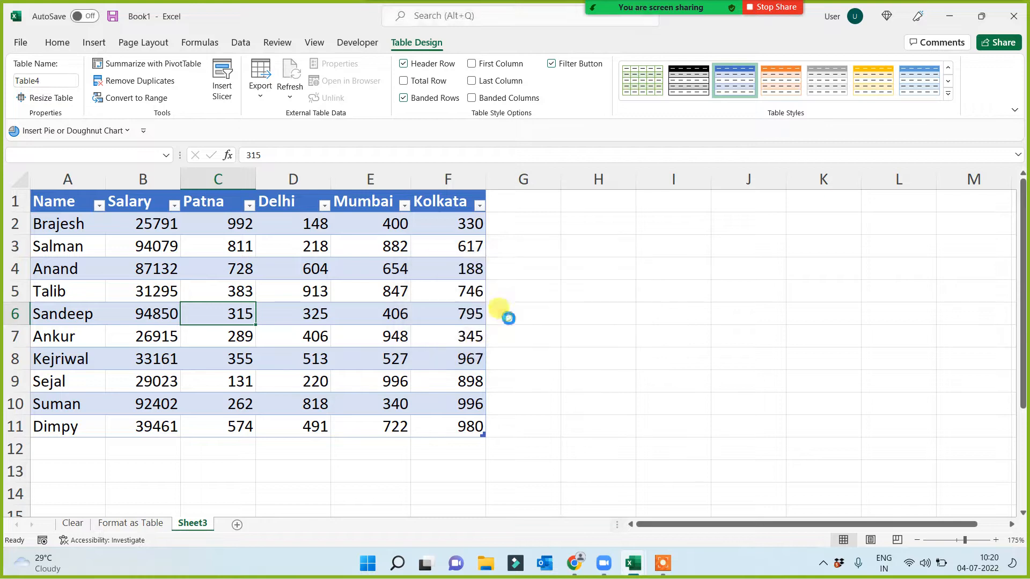
left_click(78, 204)
left_click_drag(78, 204, 469, 421)
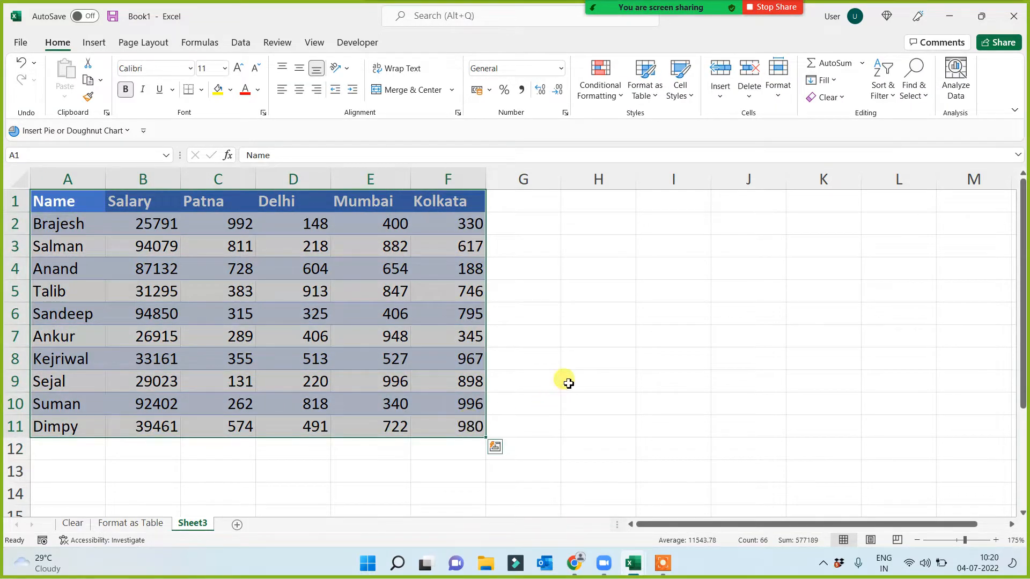
left_click(568, 384)
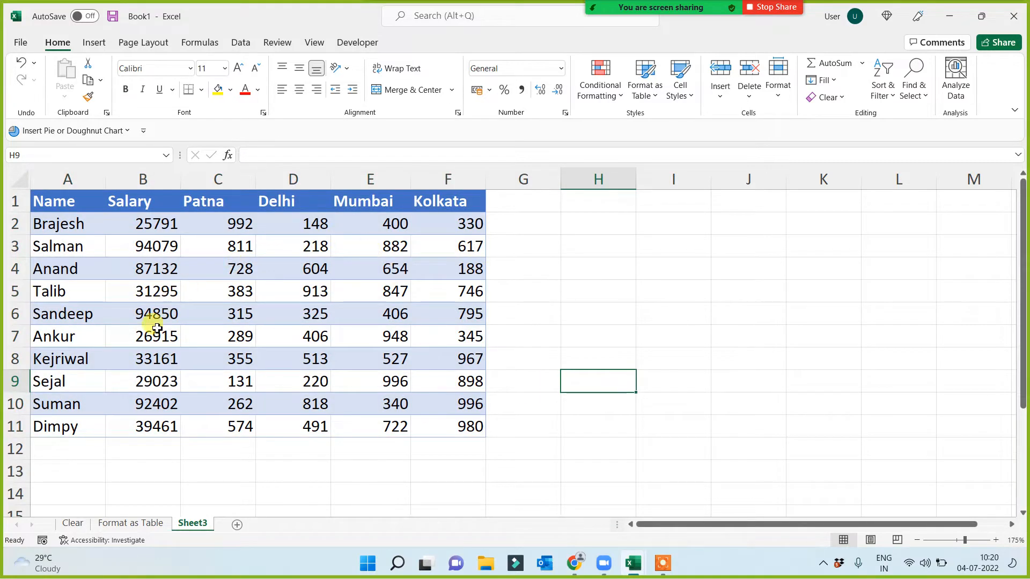
left_click(135, 524)
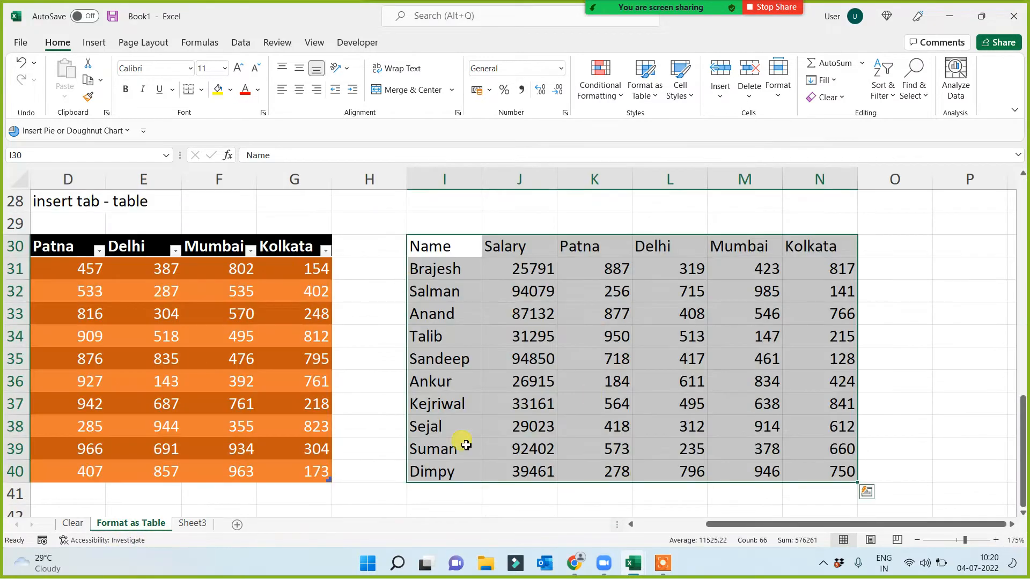
left_click(188, 527)
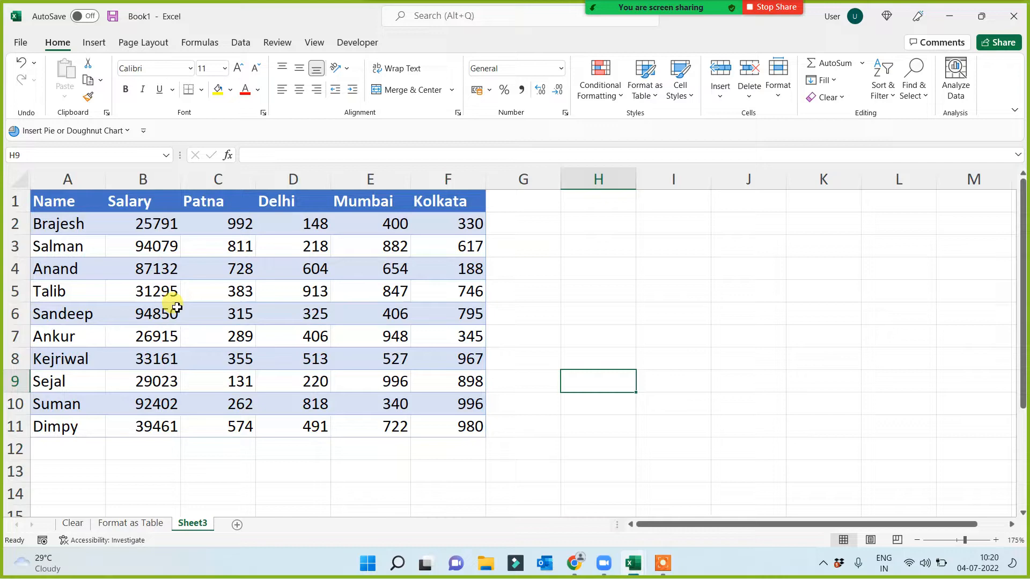
left_click(70, 208)
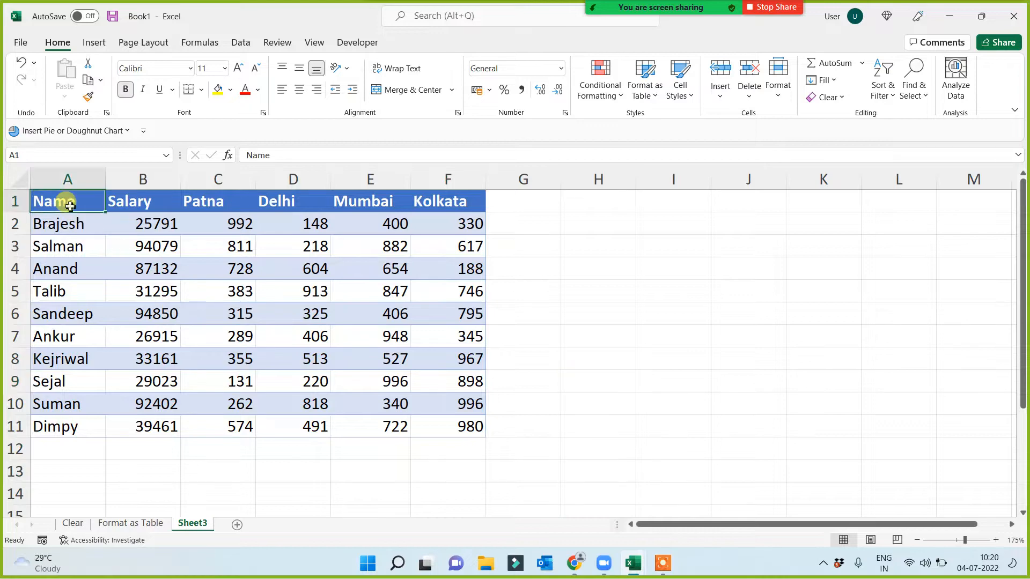
Format the data A1:F11 on the Clear sheet as a table with the dark orange style and black header row.
left_click(125, 527)
left_click(71, 524)
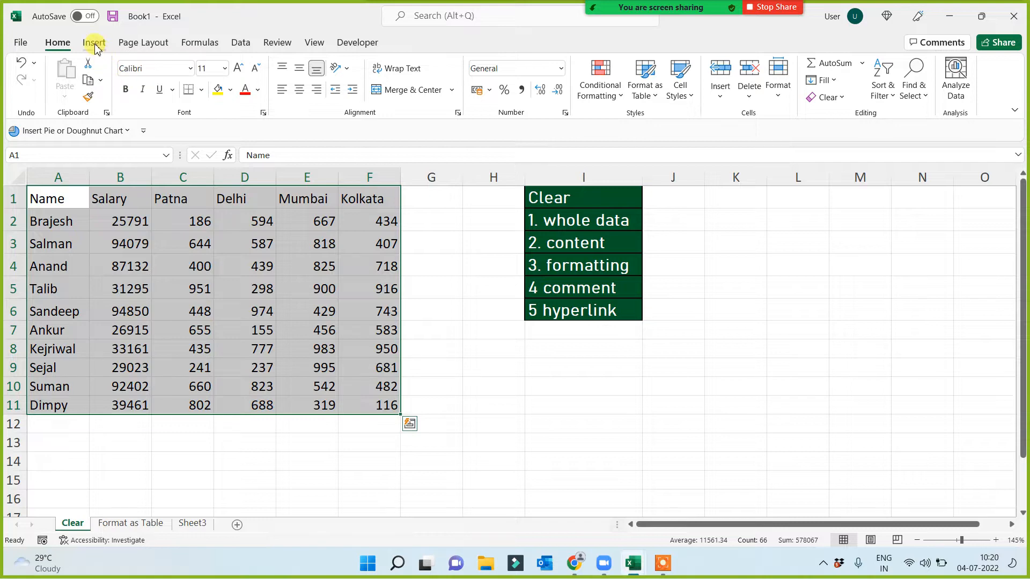
left_click(601, 89)
left_click(644, 89)
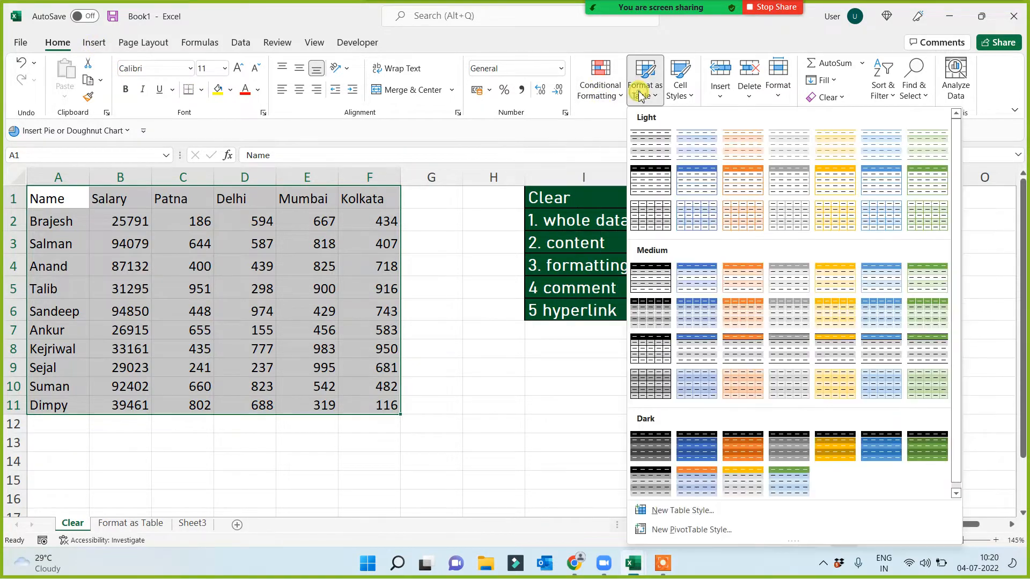
left_click(749, 453)
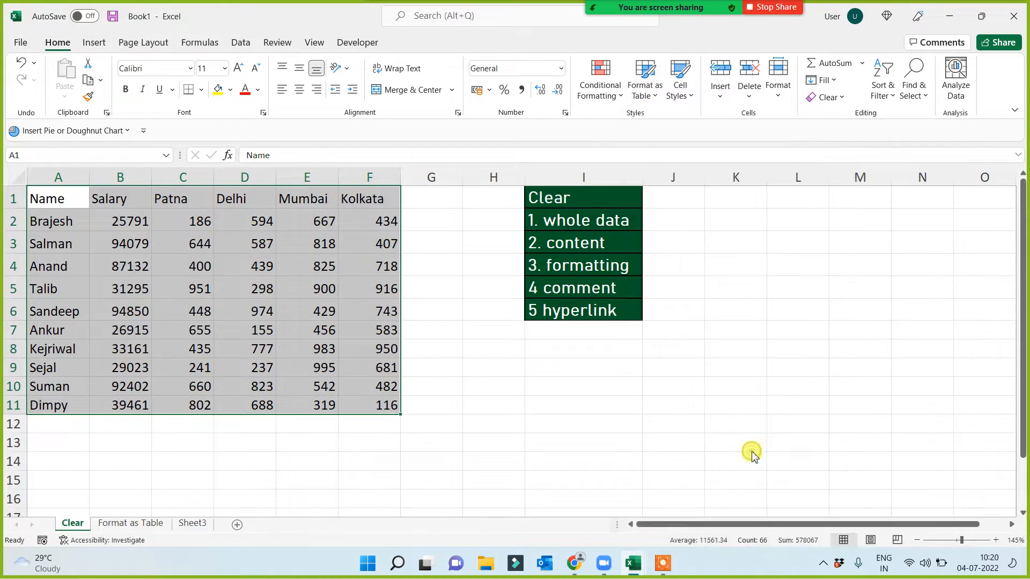
left_click(760, 419)
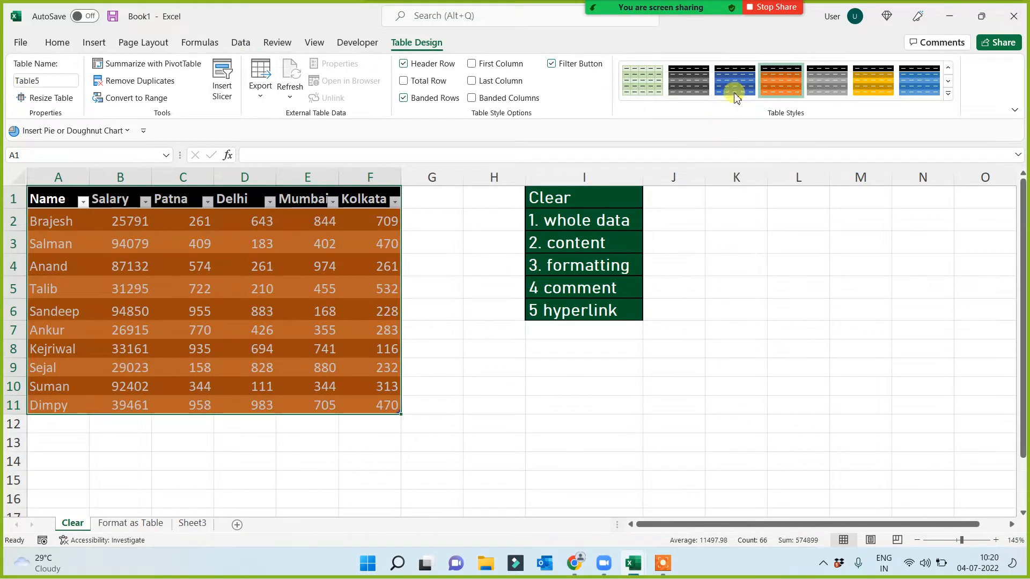
Change the style of the table on the Clear sheet to dark blue with a black header row.
left_click(736, 90)
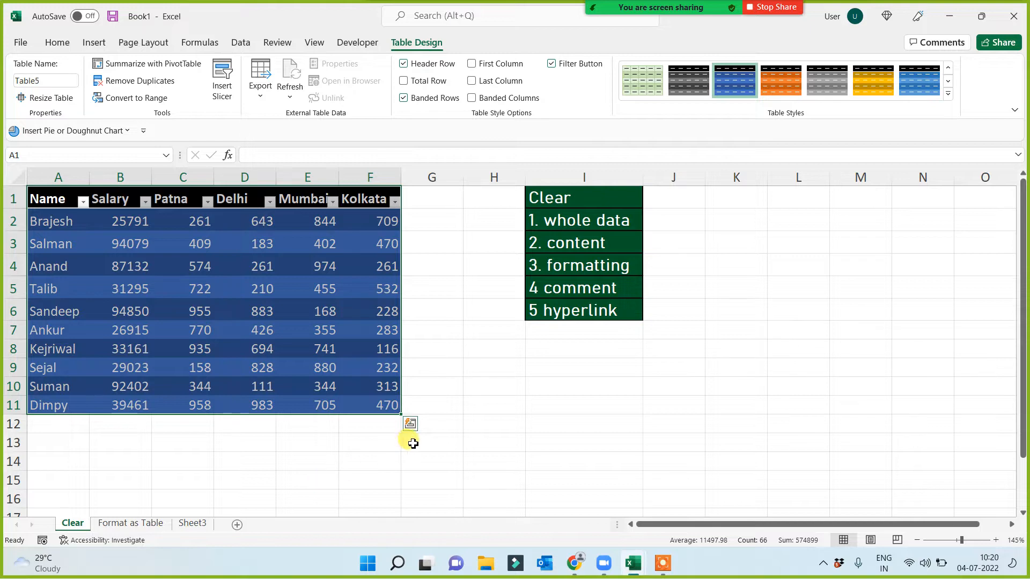
scroll(450, 447, "up", 1)
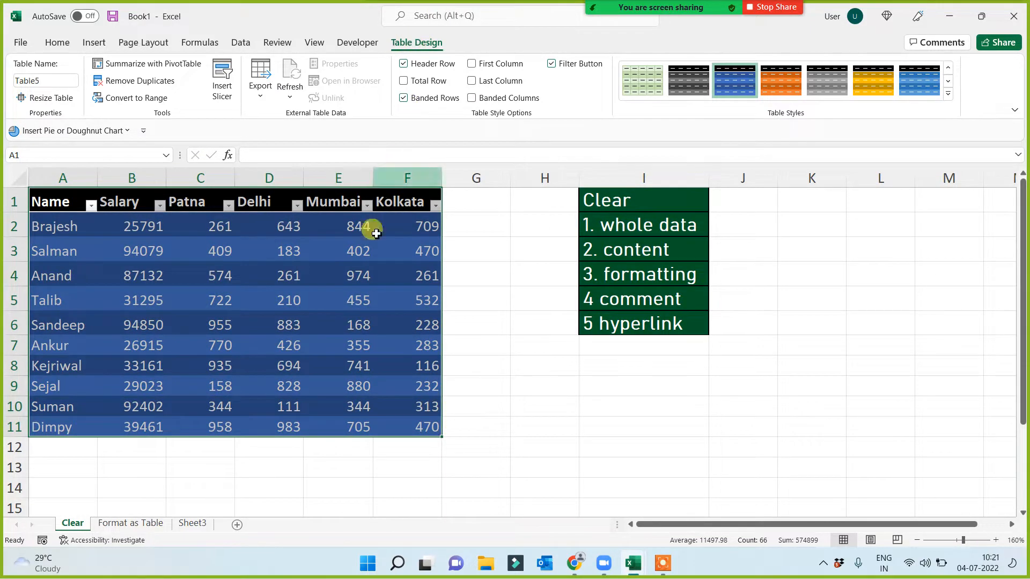
left_click(515, 410)
left_click(273, 317)
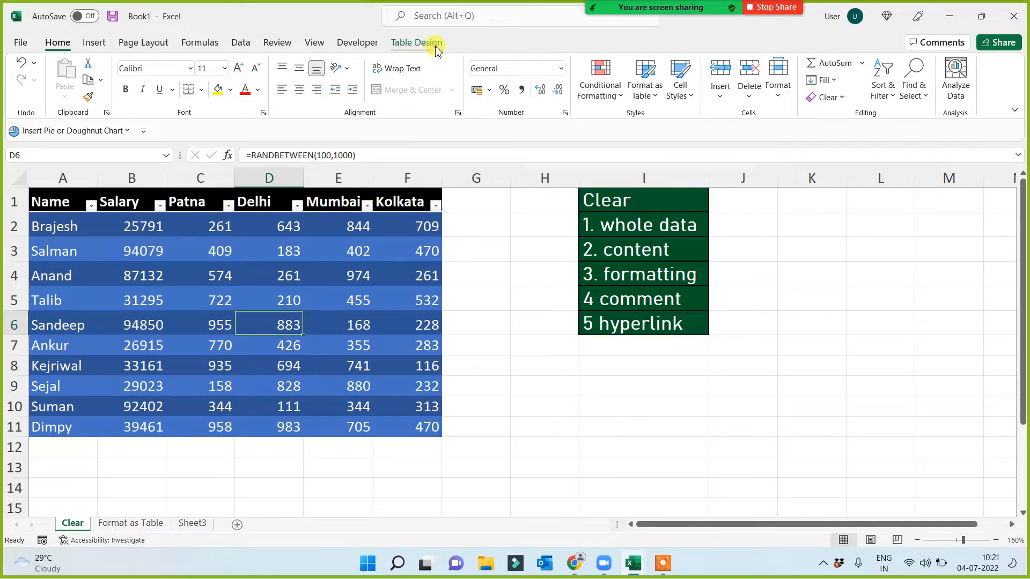
Rename Sheet3 as "Convert to Range from TAble".
left_click(193, 524)
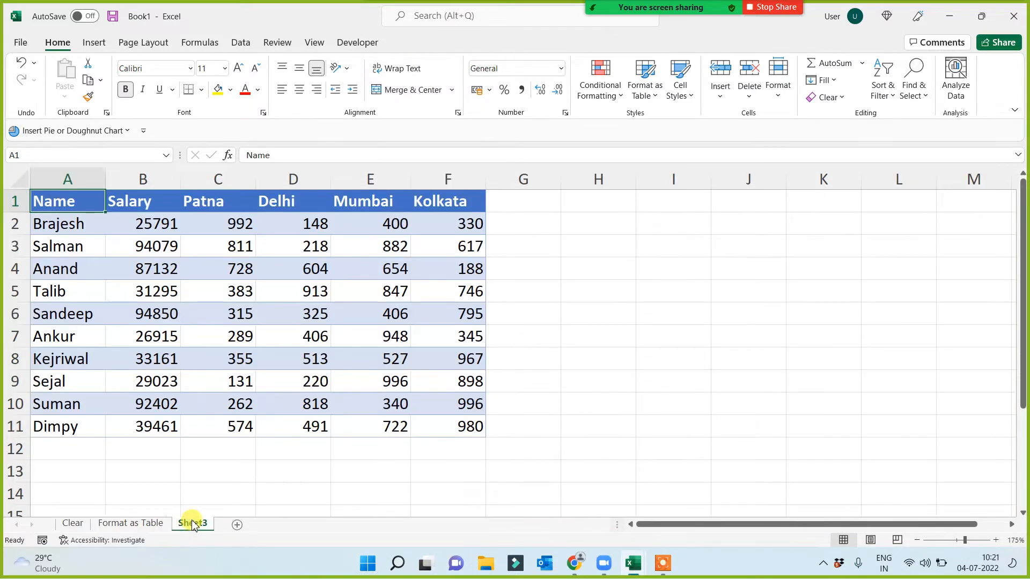
left_click(202, 296)
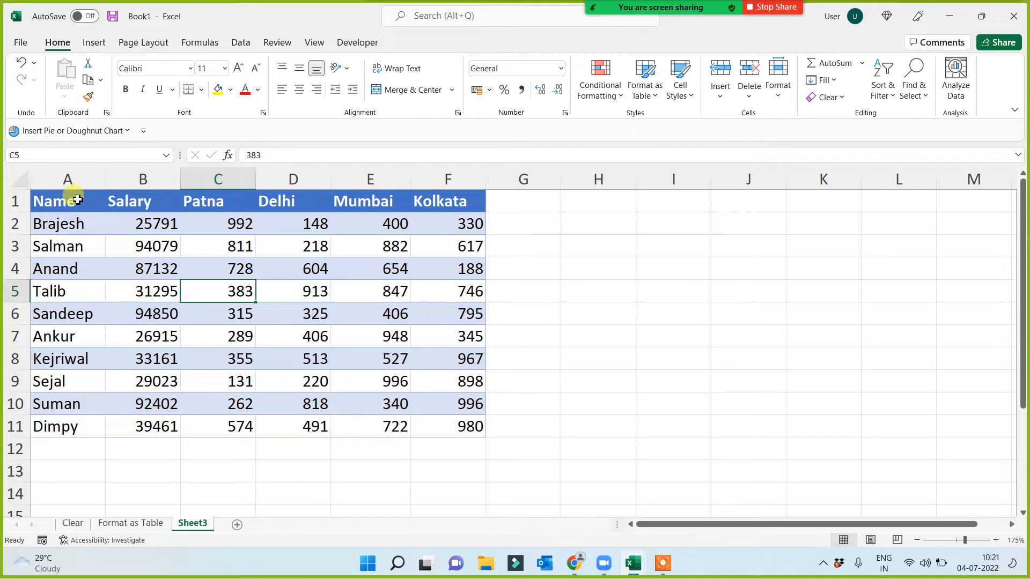
left_click_drag(77, 199, 449, 430)
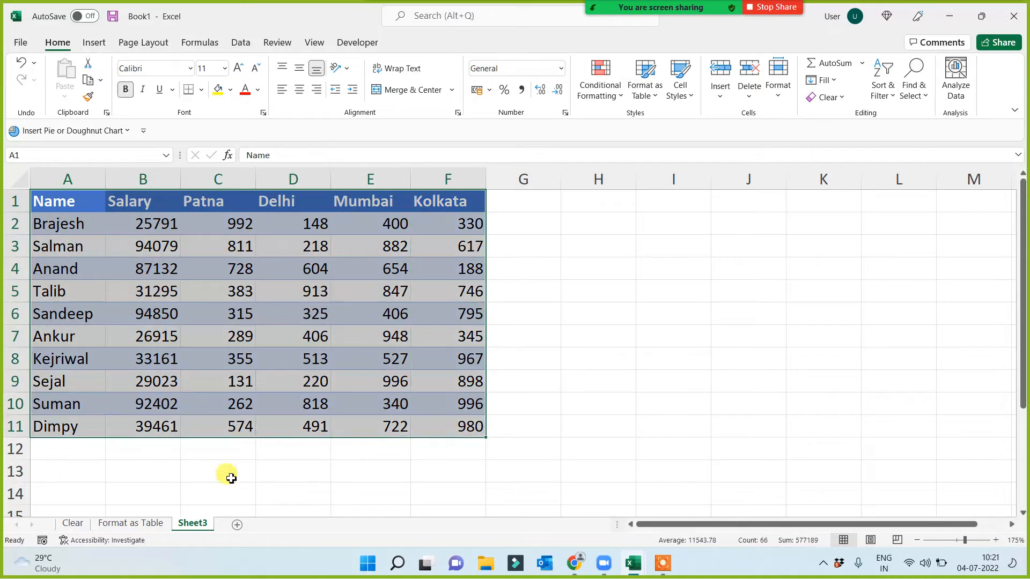
left_click(232, 479)
double_click(193, 524)
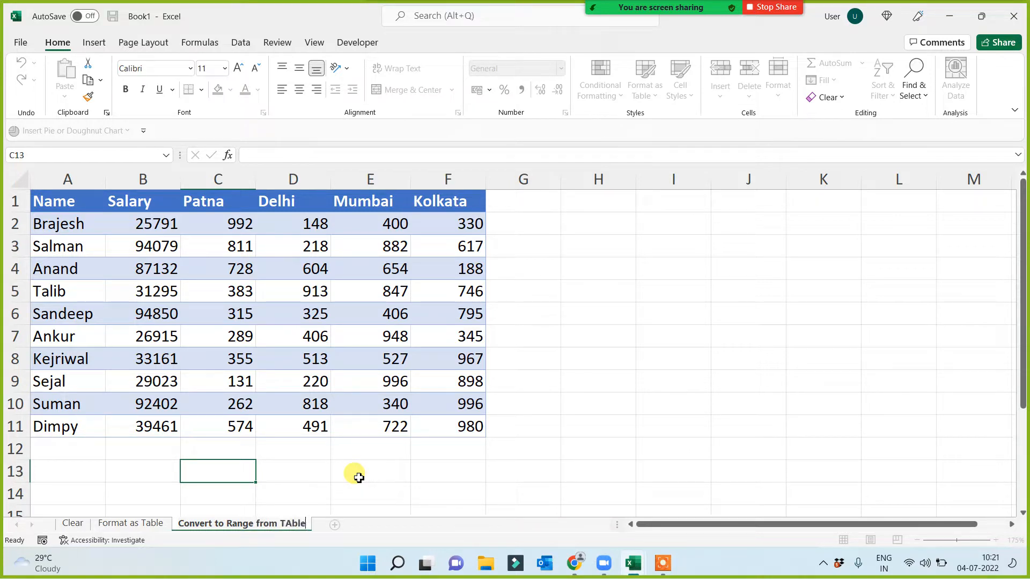
left_click(557, 423)
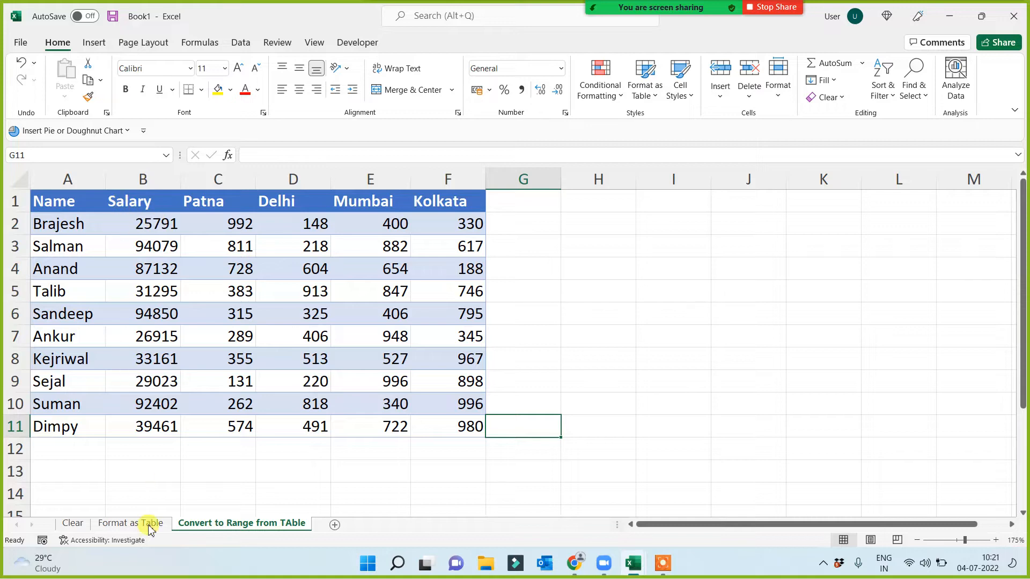
Convert the dark blue table at A1:F11 on the Clear sheet to a normal range.
left_click(72, 524)
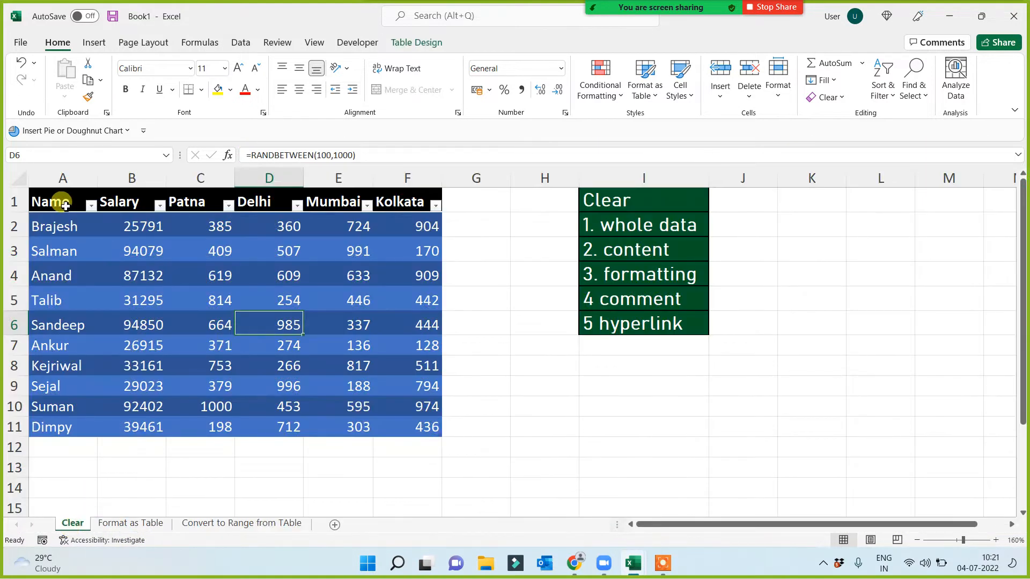
left_click_drag(65, 205, 412, 430)
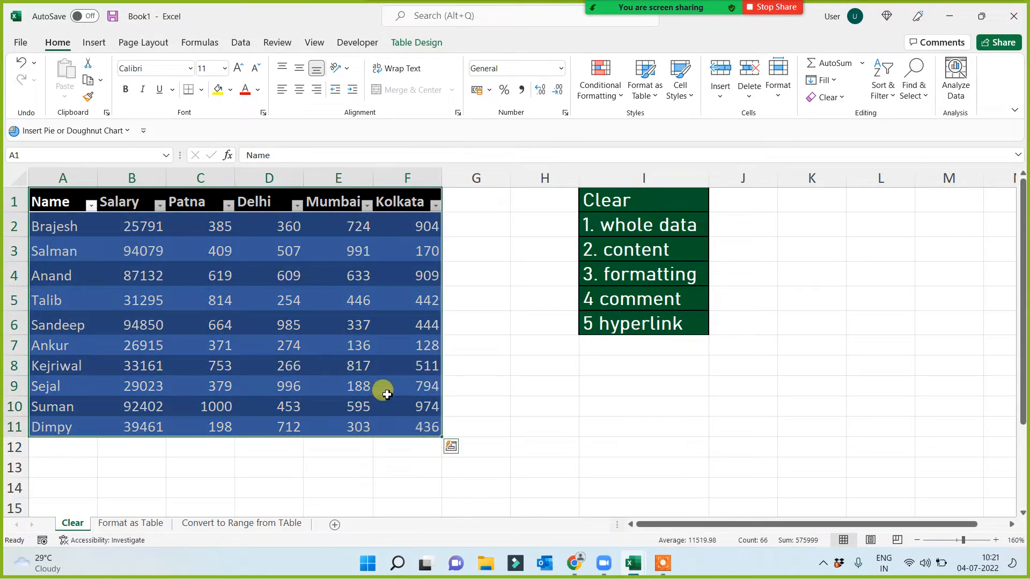
left_click(416, 42)
left_click(123, 98)
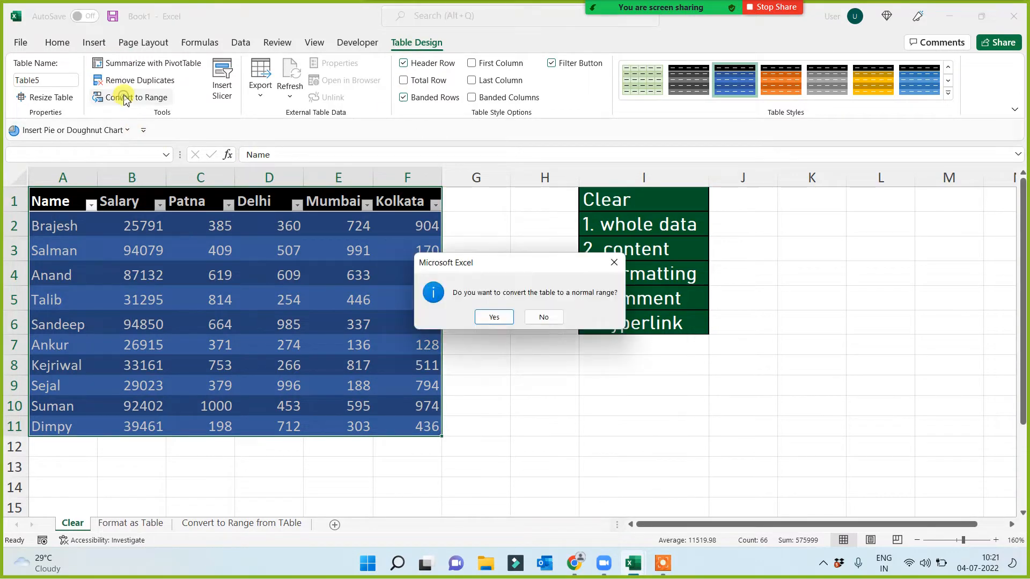
left_click(494, 318)
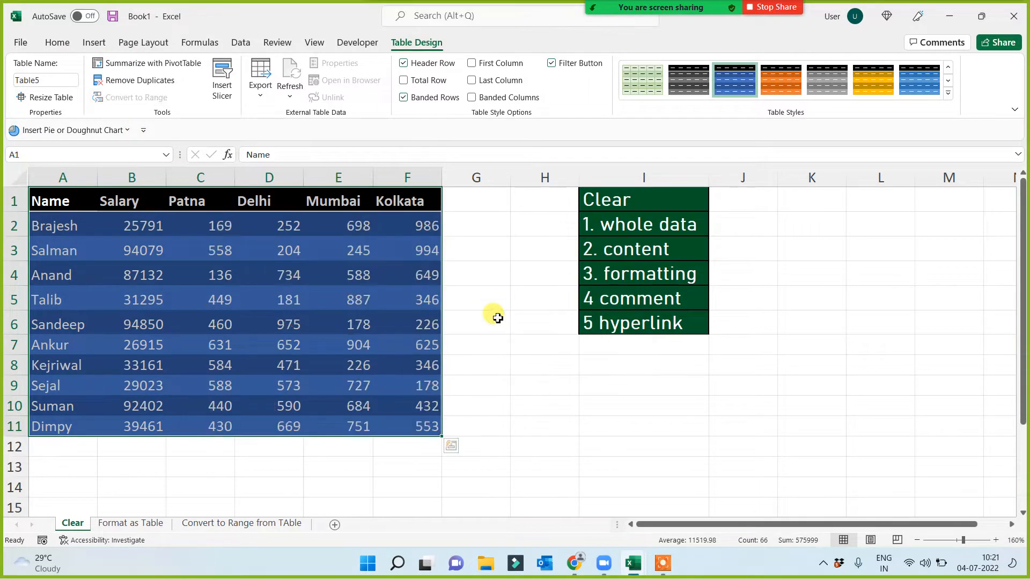
left_click(525, 423)
Replace the random-number formulas in C2:F11 of the Clear sheet with their values using Paste Special.
left_click_drag(214, 224, 394, 422)
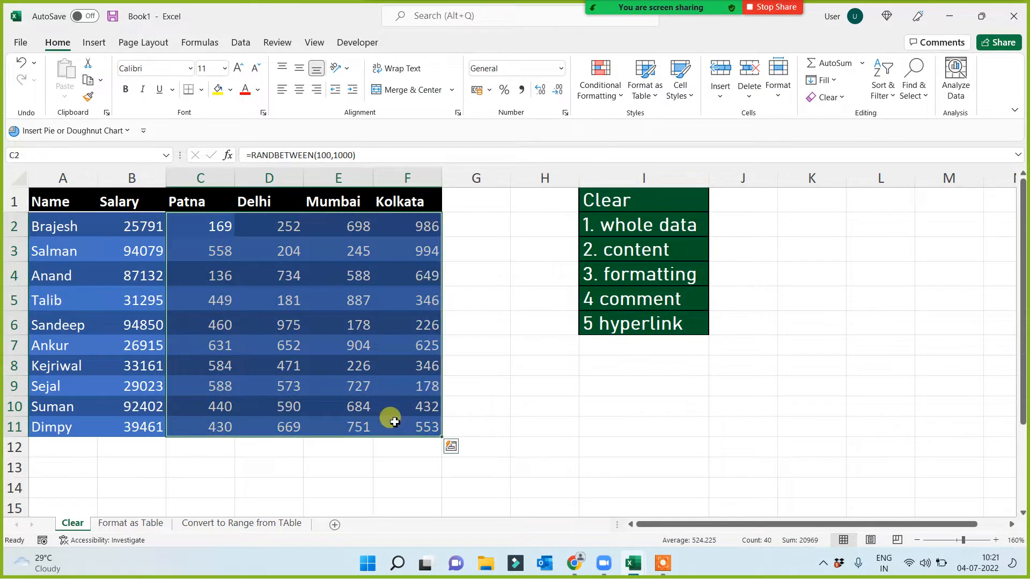
key("ctrl+c")
key("ctrl+alt+v")
key("Return")
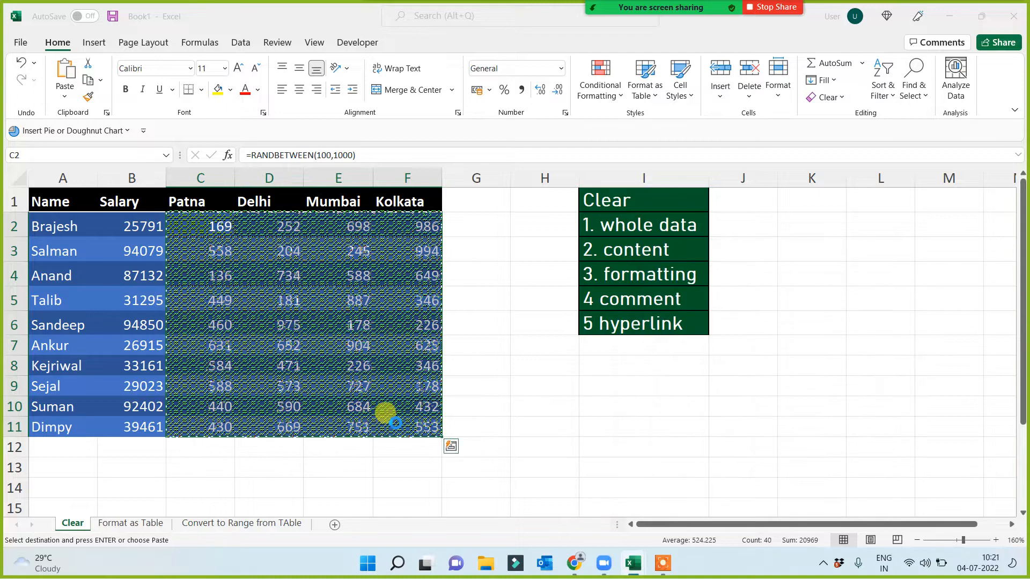
key("Escape")
left_click(538, 441)
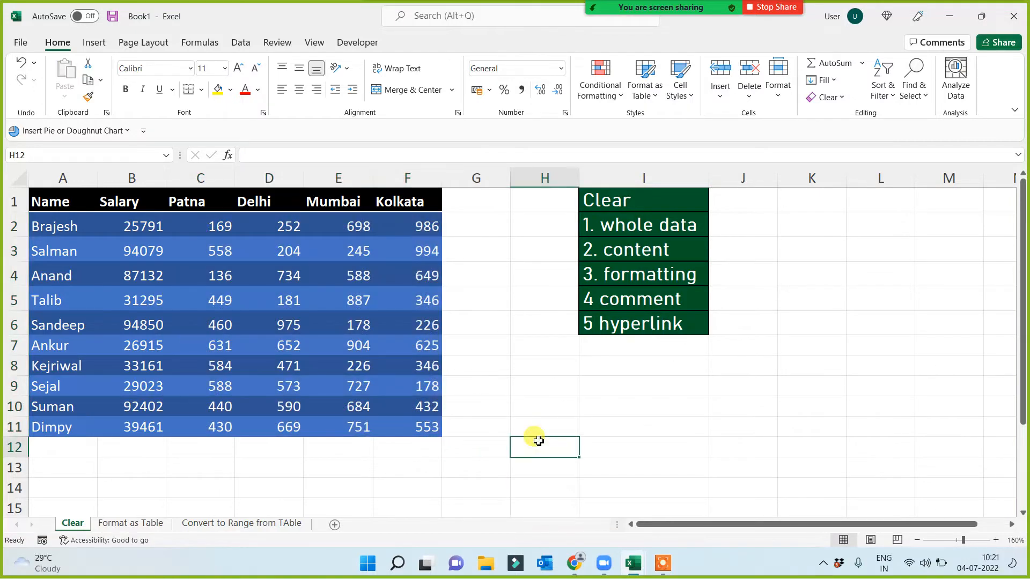
Review the tables on the Format as Table and Convert to Range from TAble sheets and the data range on the Clear sheet.
left_click(131, 524)
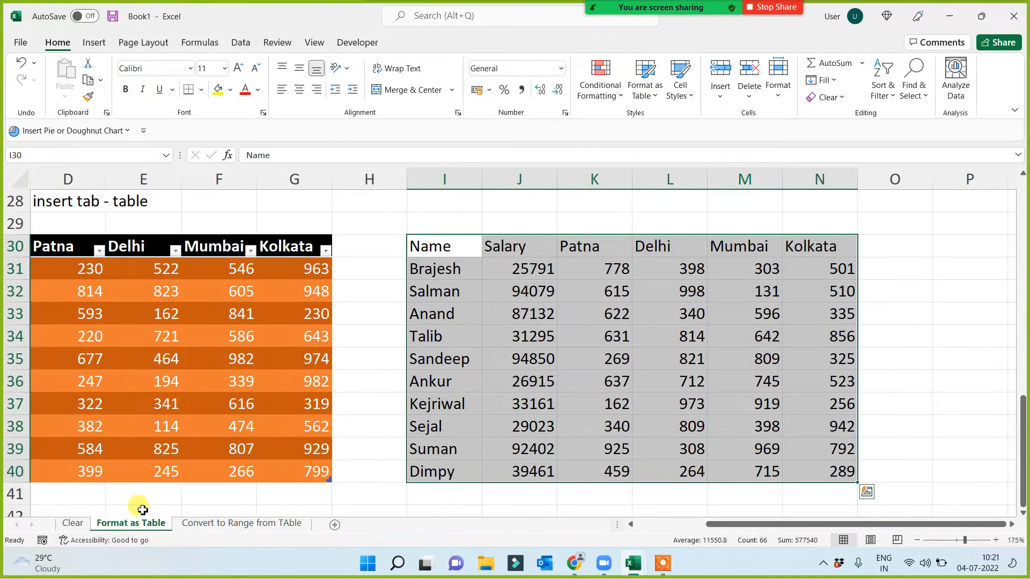
scroll(225, 321, "up", 5)
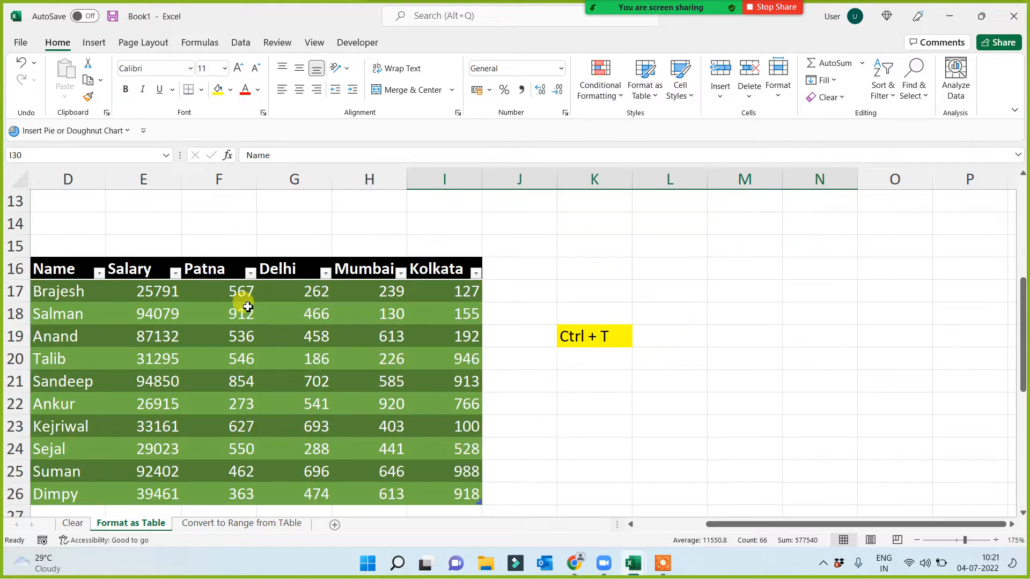
scroll(241, 293, "up", 4)
left_click(209, 529)
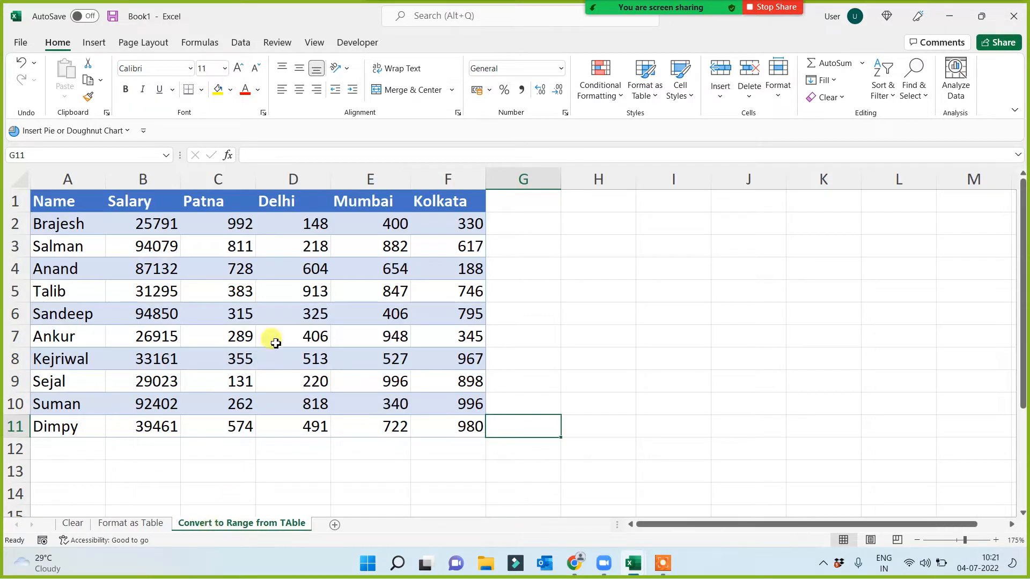
left_click(303, 322)
left_click(501, 344)
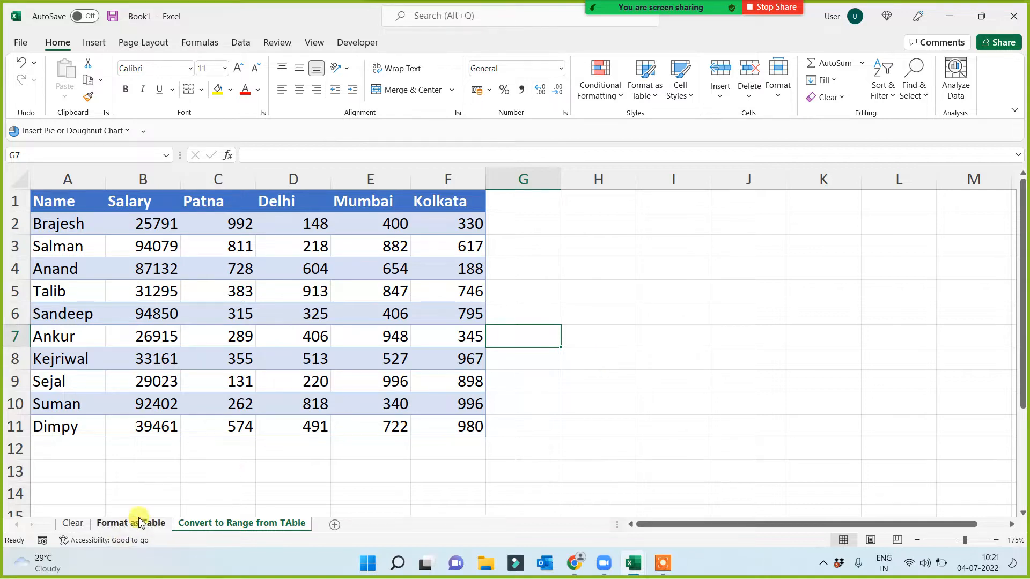
left_click(72, 523)
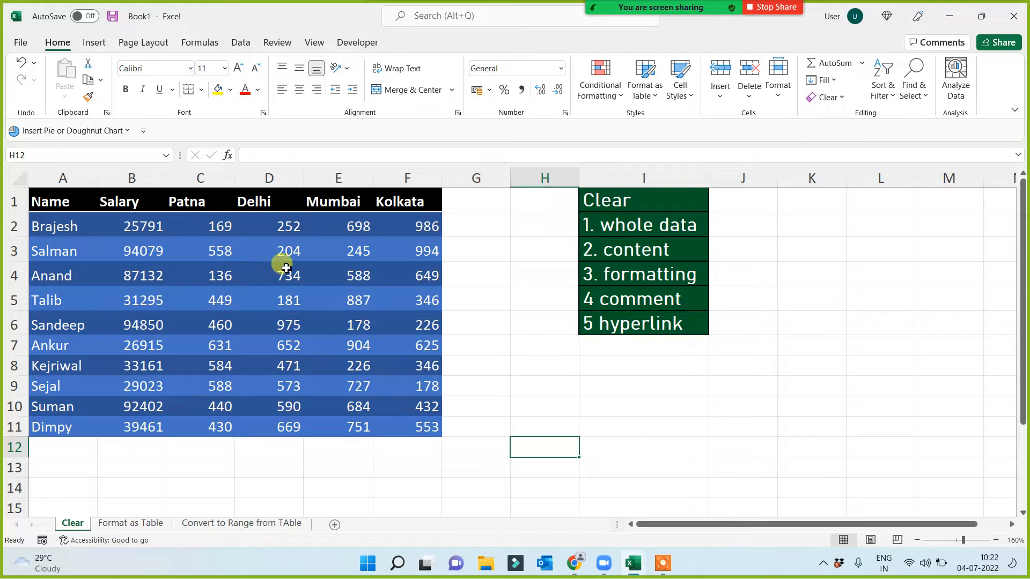
left_click_drag(70, 202, 428, 421)
left_click(594, 428)
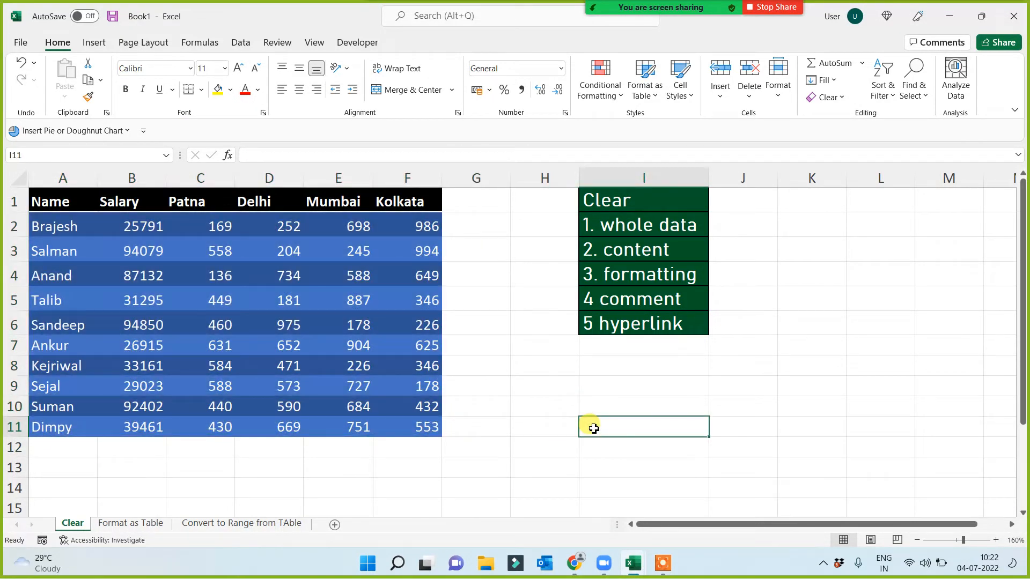
Widen the Name column A and slightly widen the Patna column C on the Clear sheet.
left_click_drag(99, 178, 130, 198)
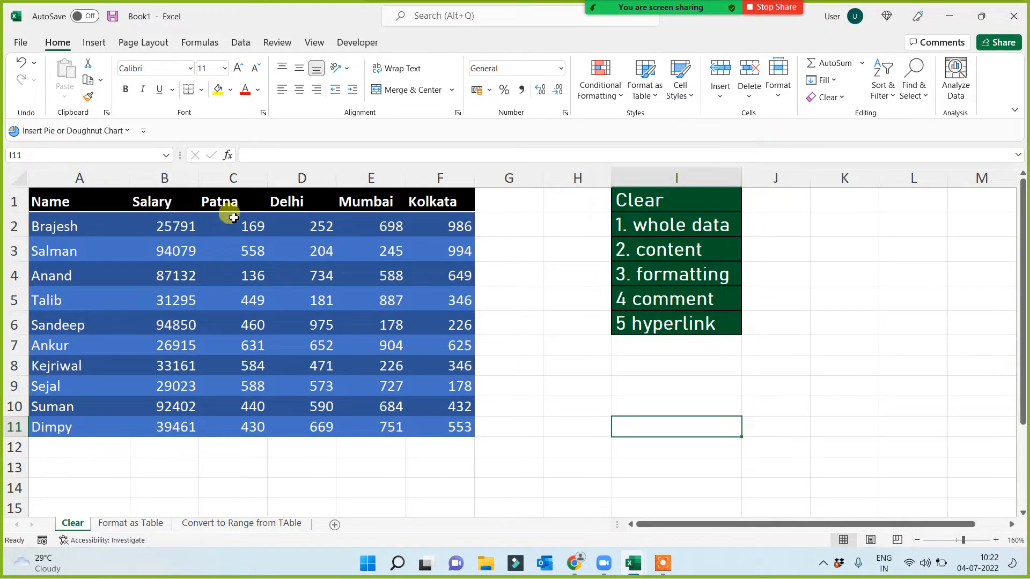
left_click_drag(261, 176, 268, 176)
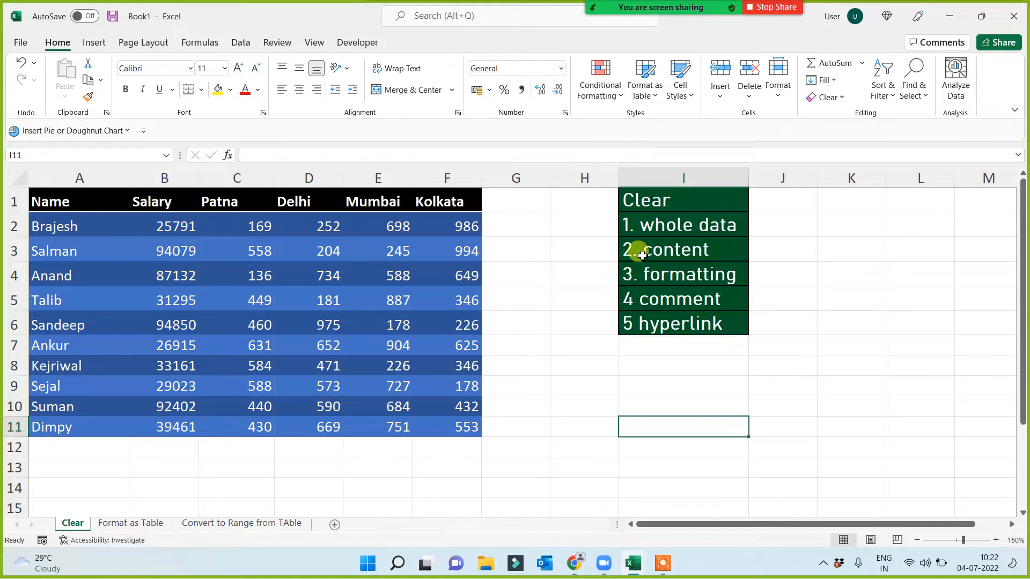
left_click(573, 441)
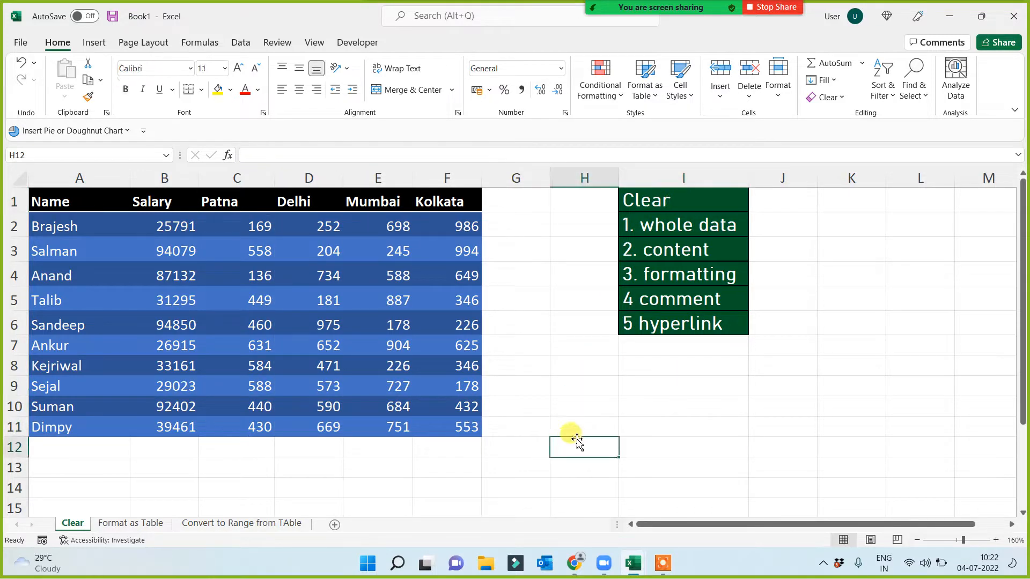
Highlight the "1. whole data" cell I2 with a yellow fill and red font.
left_click(688, 227)
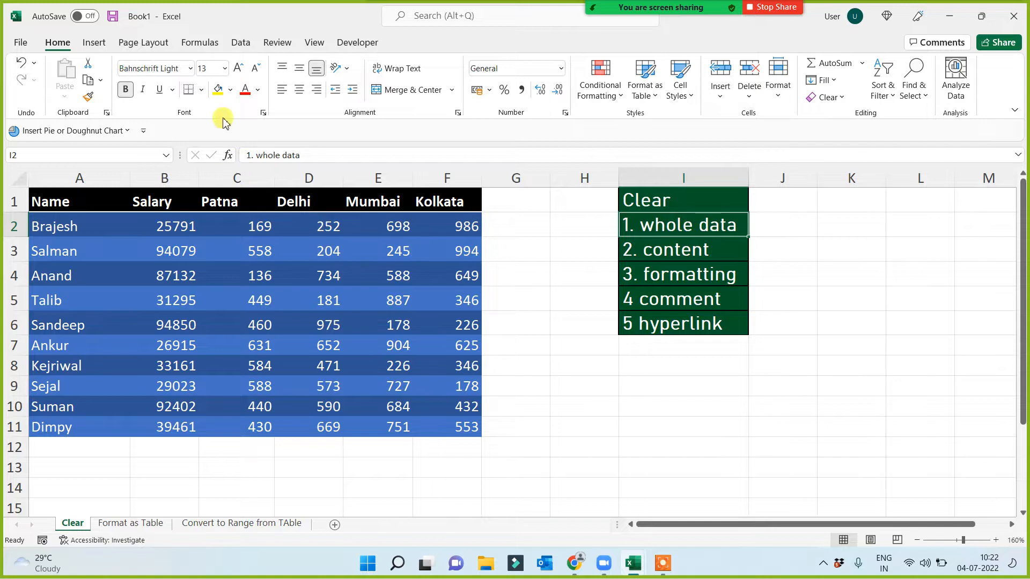
left_click(218, 89)
left_click(245, 89)
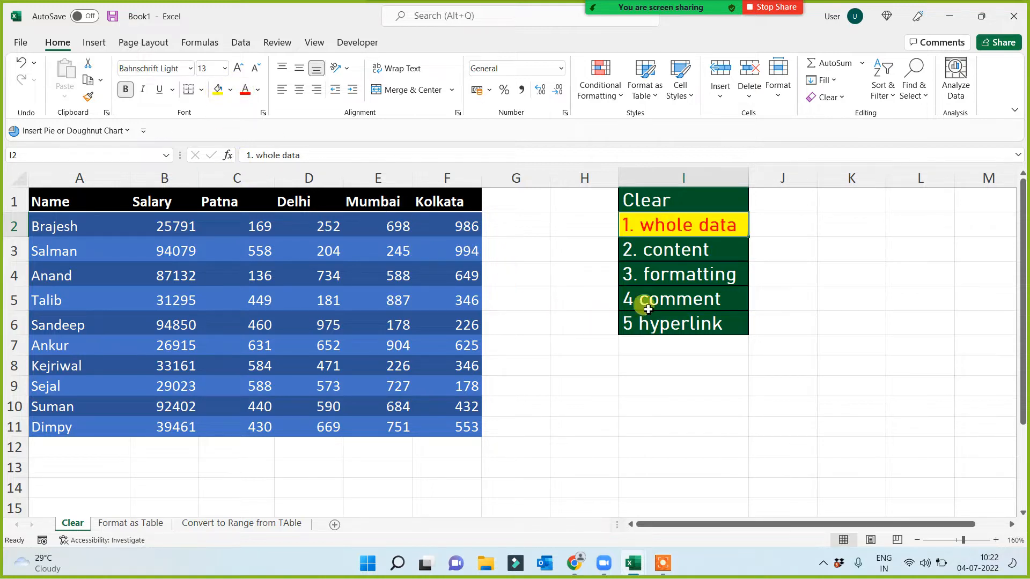
left_click(602, 359)
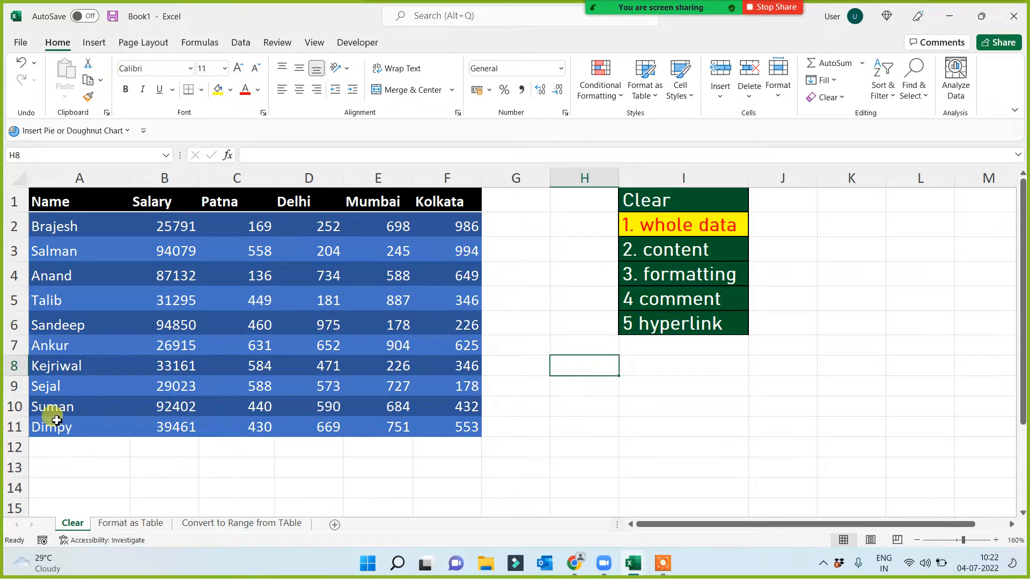
Clear everything, both contents and formatting, from the last three data rows A9:F11 with Clear All.
left_click_drag(52, 391, 462, 429)
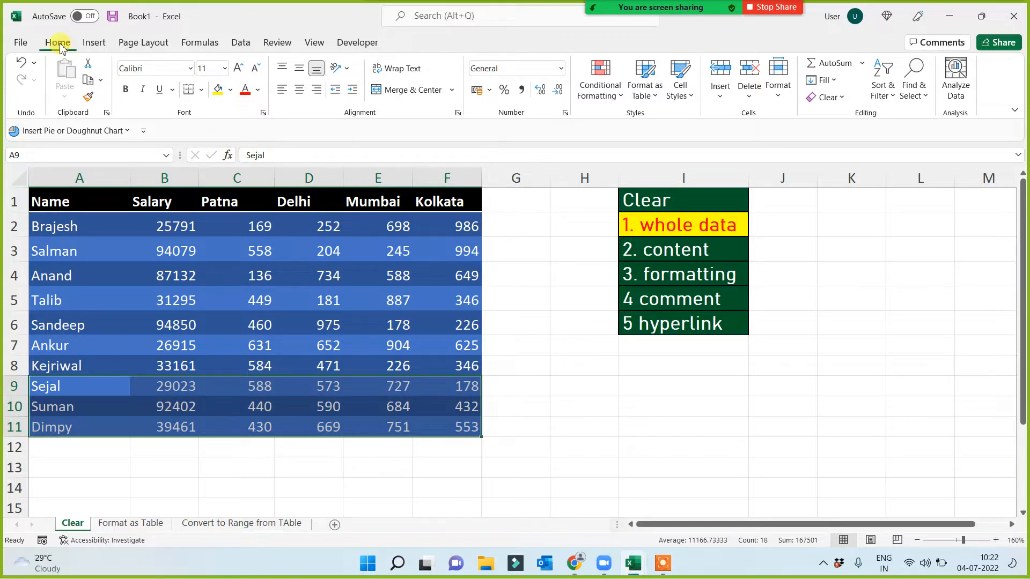
left_click(839, 98)
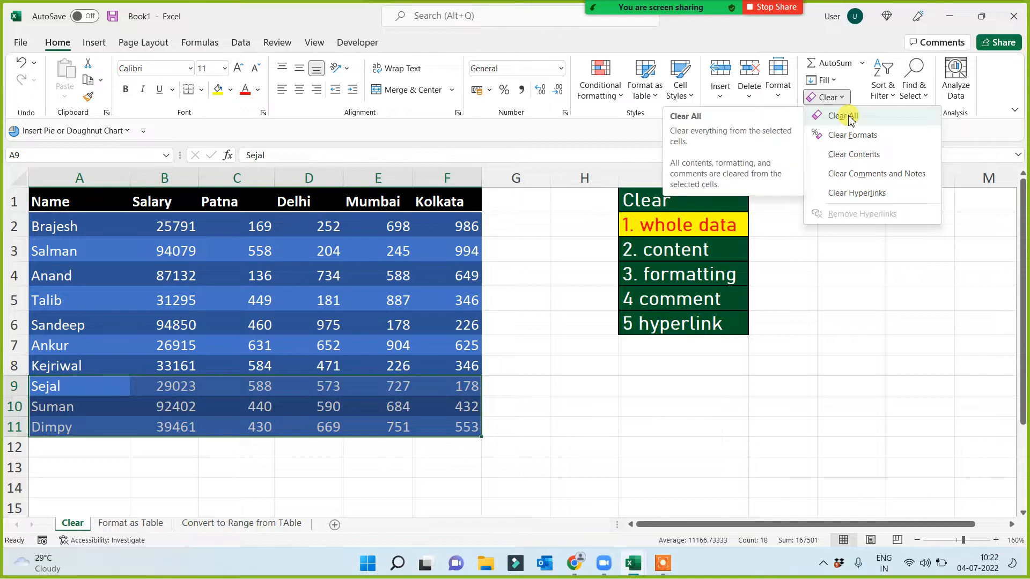
left_click(844, 115)
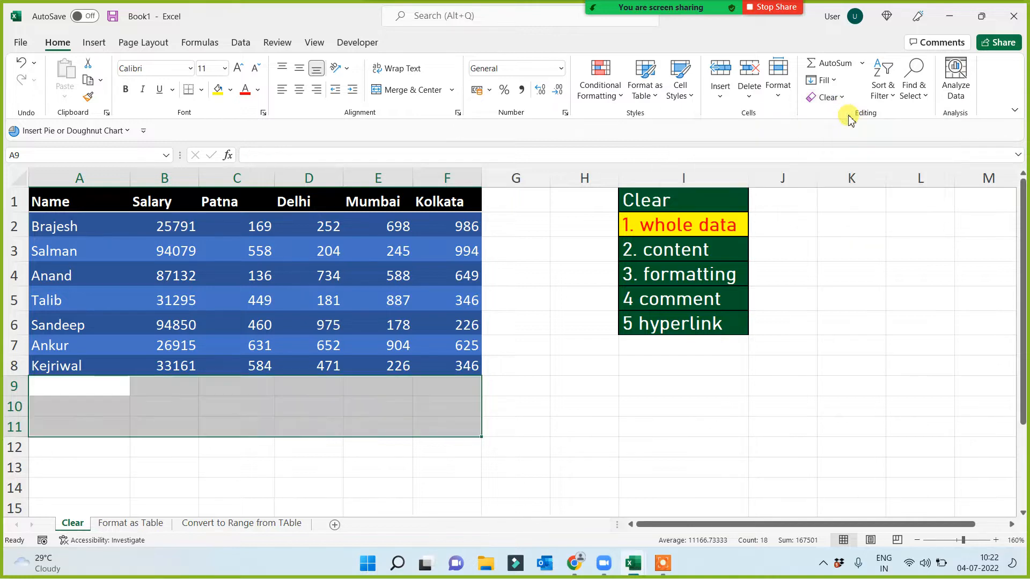
left_click(641, 361)
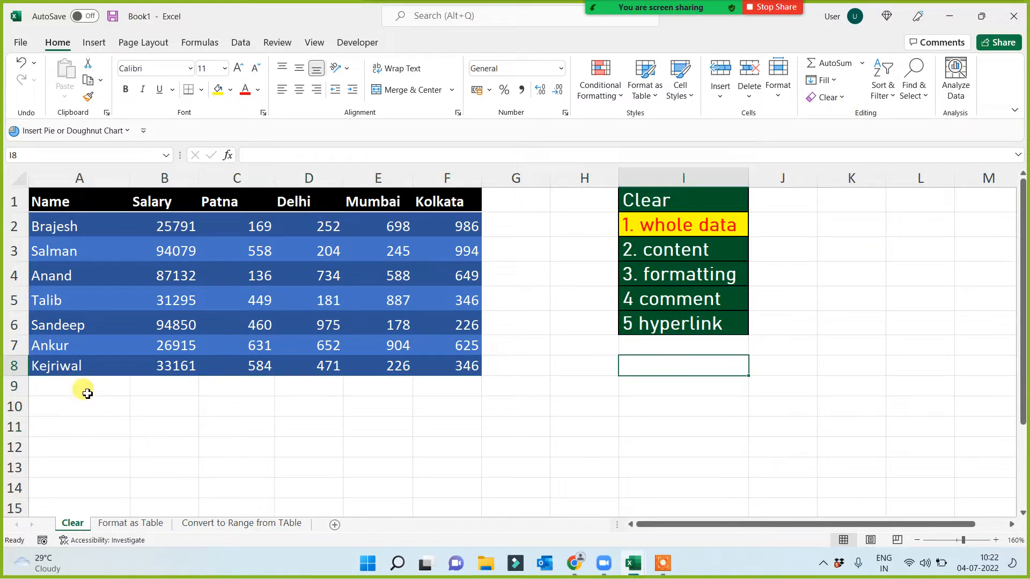
left_click_drag(88, 392, 437, 466)
left_click(591, 431)
Extend the text in I2 to "1. whole data - clear all" and autofit column I to it.
double_click(740, 226)
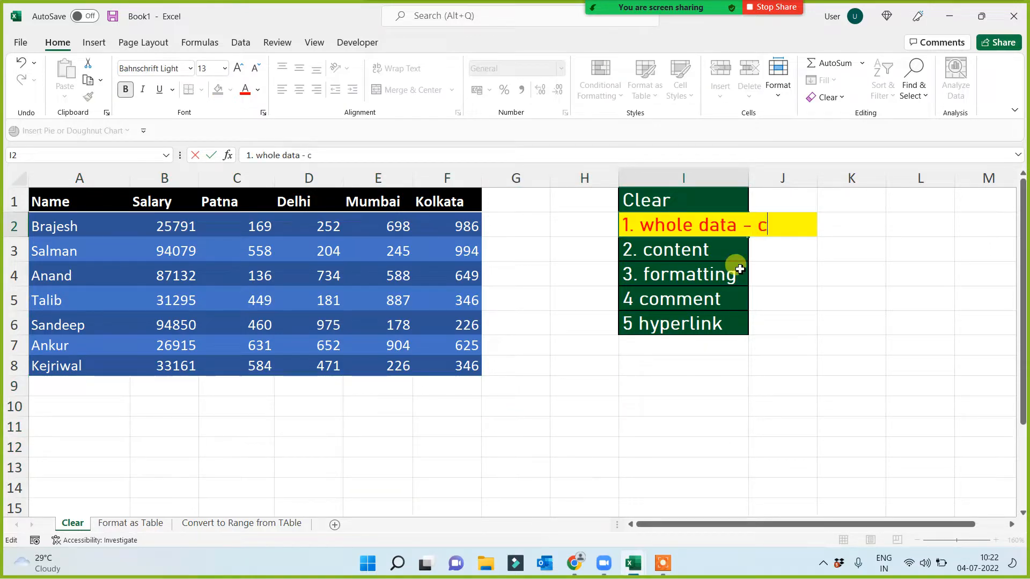
type("- clear all")
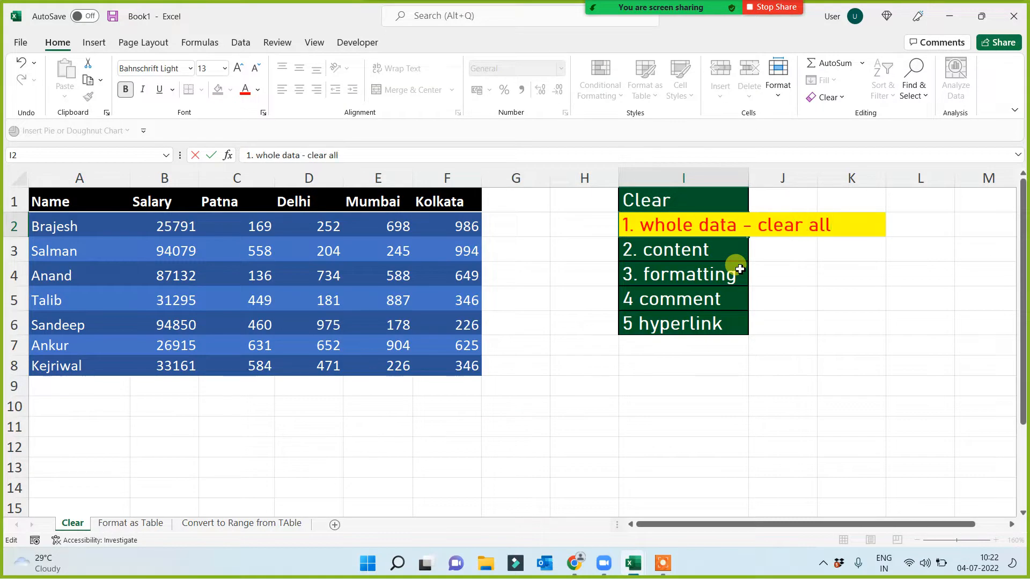
left_click(486, 424)
double_click(751, 183)
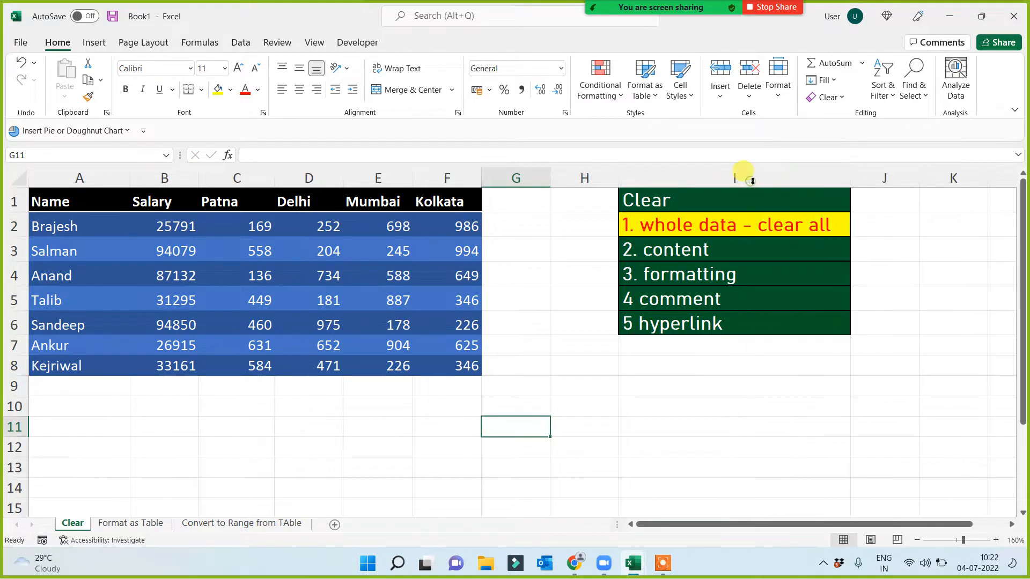
left_click(634, 370)
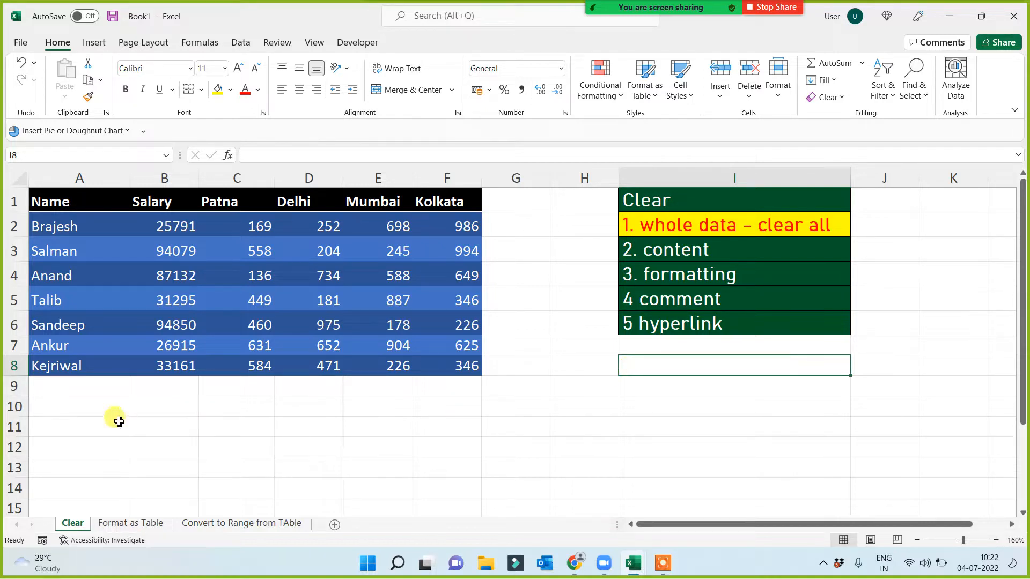
left_click_drag(88, 395, 345, 460)
left_click(457, 429)
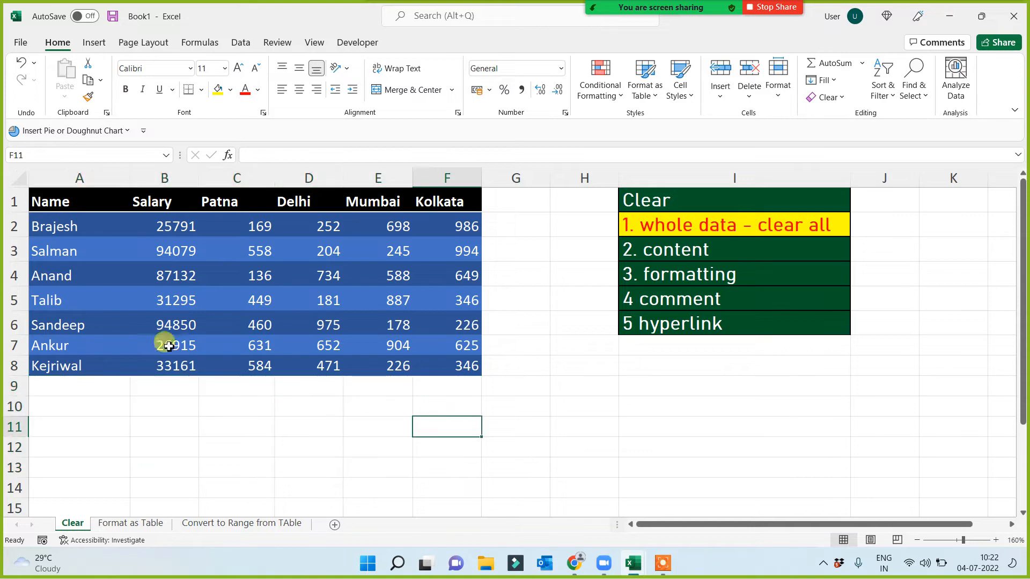
Apply all borders to the data range A1:F8 and centre its contents horizontally.
left_click_drag(60, 196, 445, 368)
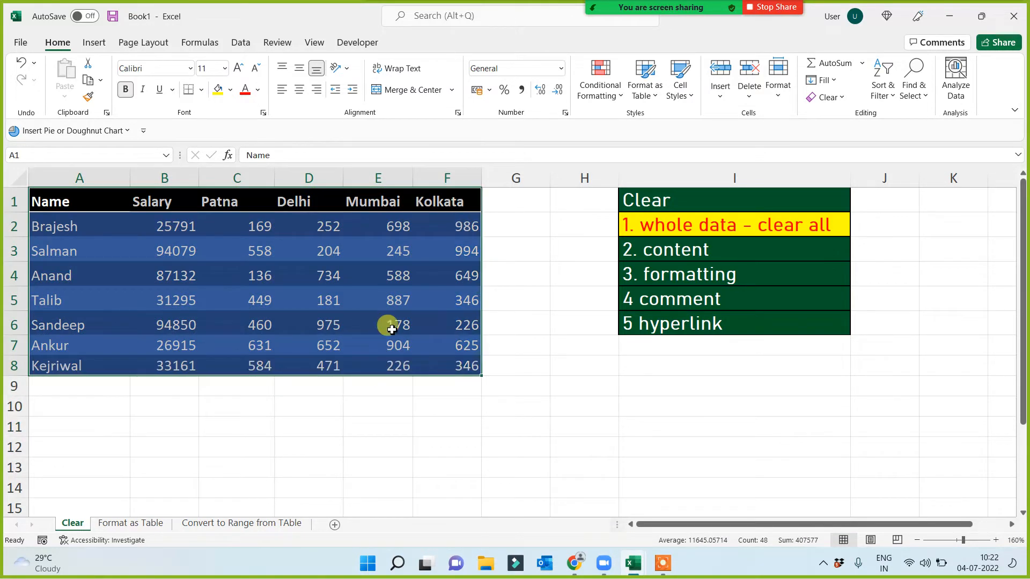
left_click(201, 90)
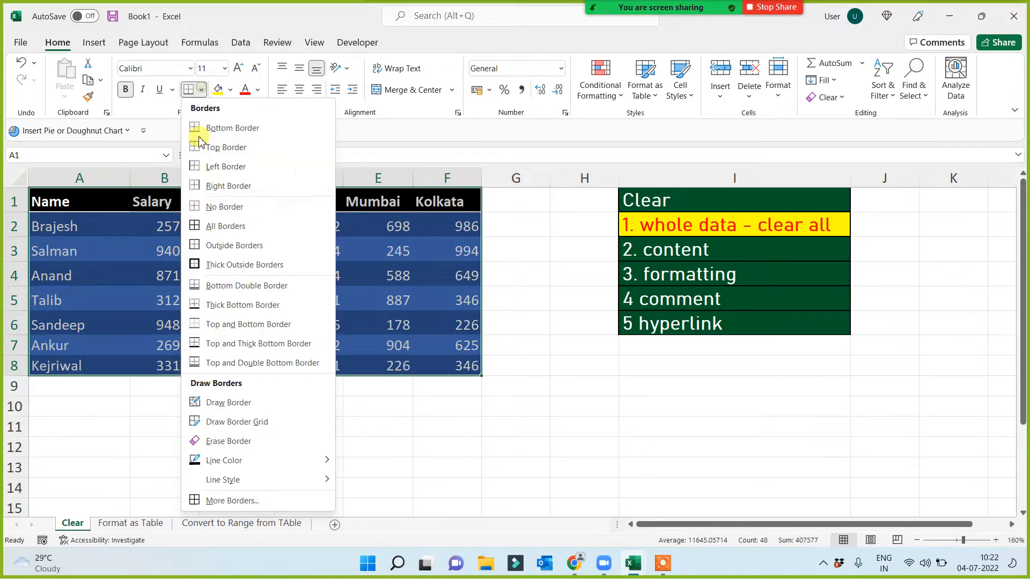
left_click(196, 223)
left_click(299, 89)
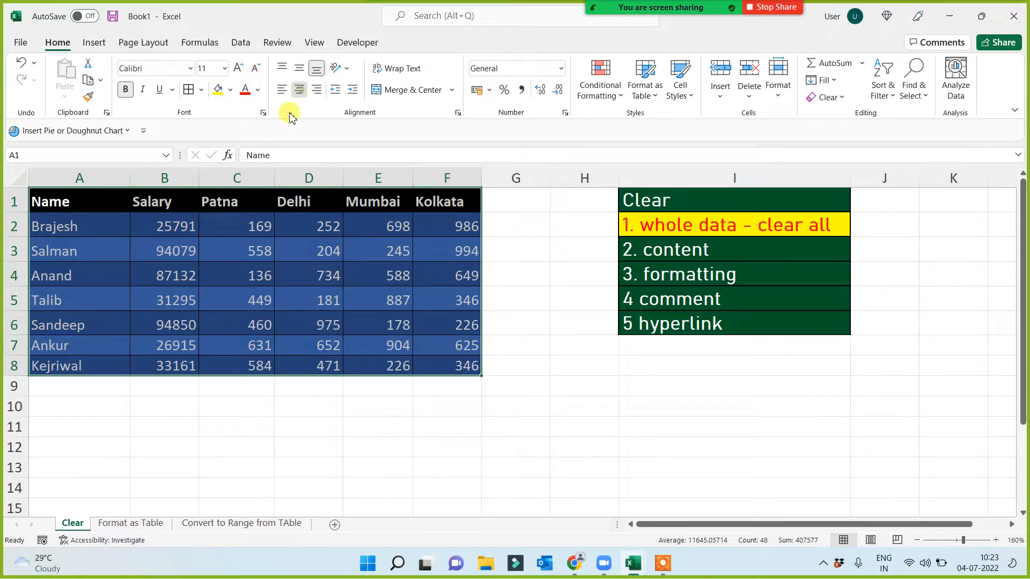
left_click(244, 406)
left_click(507, 427)
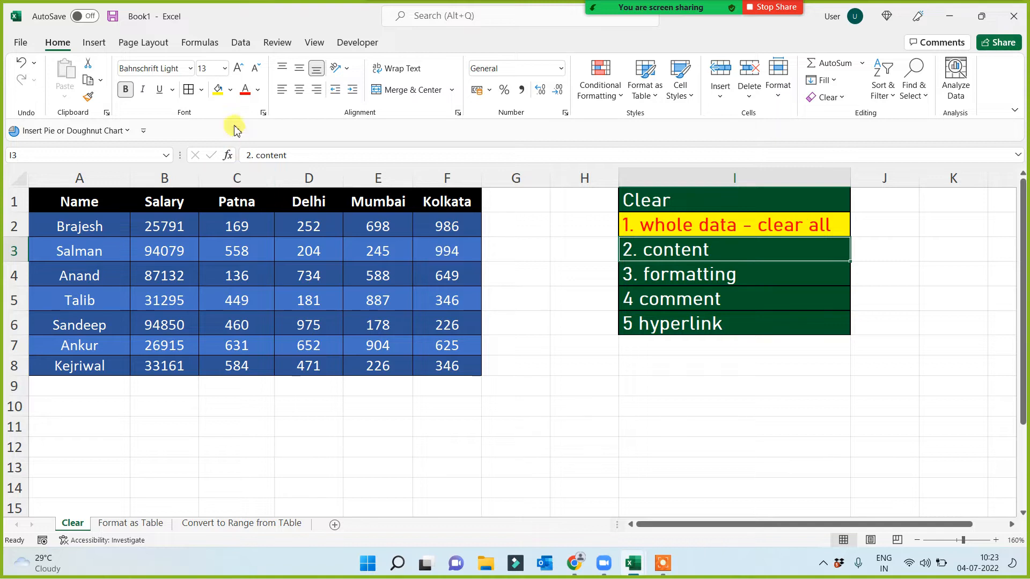
Highlight the "2. content" cell I3 with a yellow fill and red font.
left_click(218, 90)
left_click(245, 90)
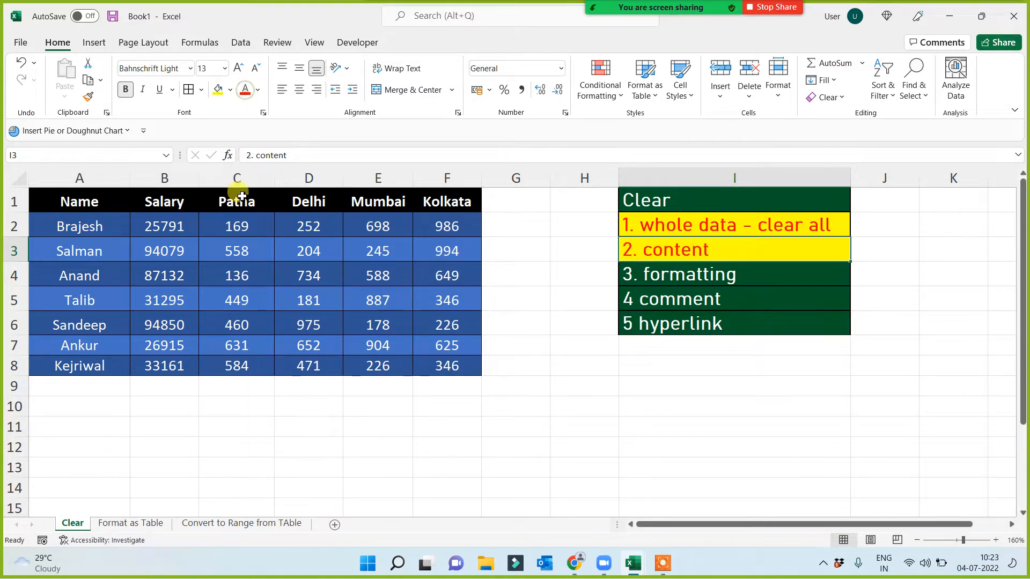
left_click(237, 394)
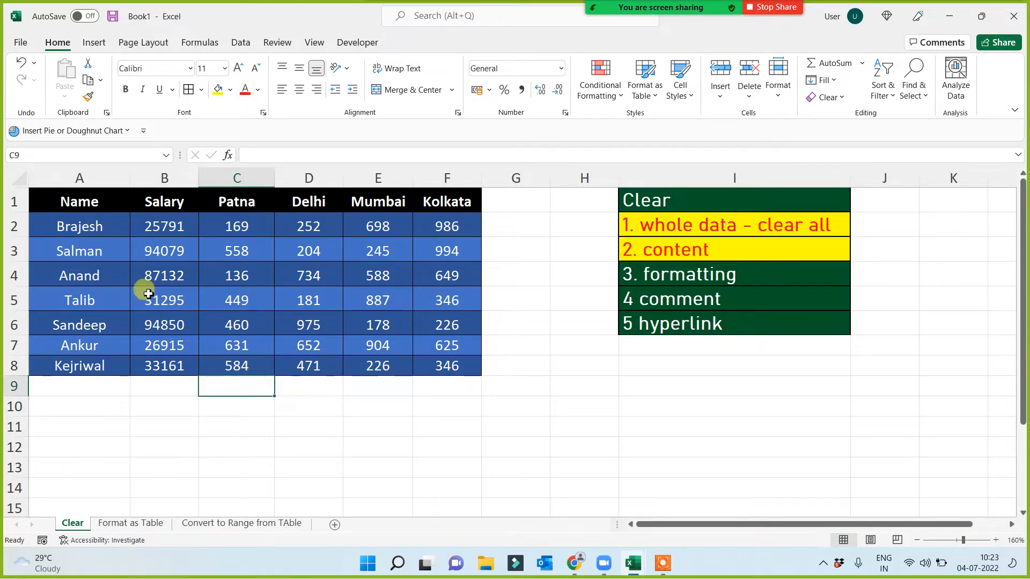
Remove only the contents of data rows A4:F5 with Clear Contents, keeping their formatting.
left_click_drag(76, 272, 456, 297)
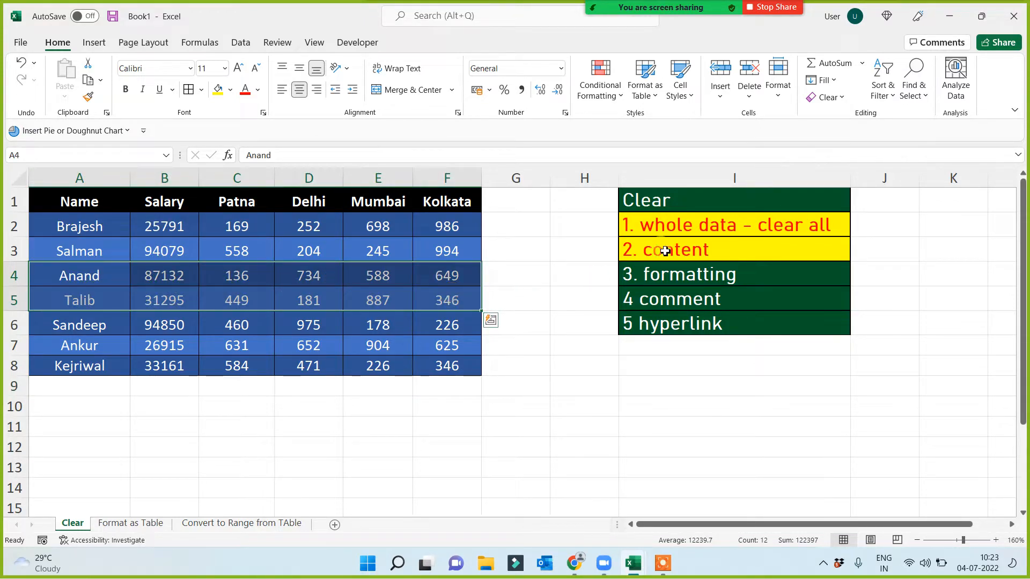
left_click(844, 97)
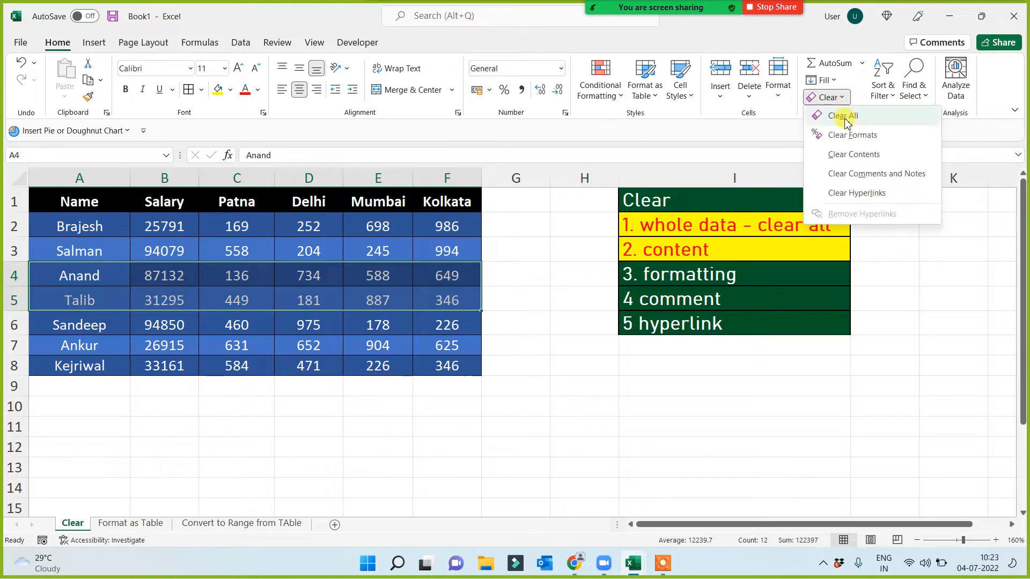
left_click(848, 153)
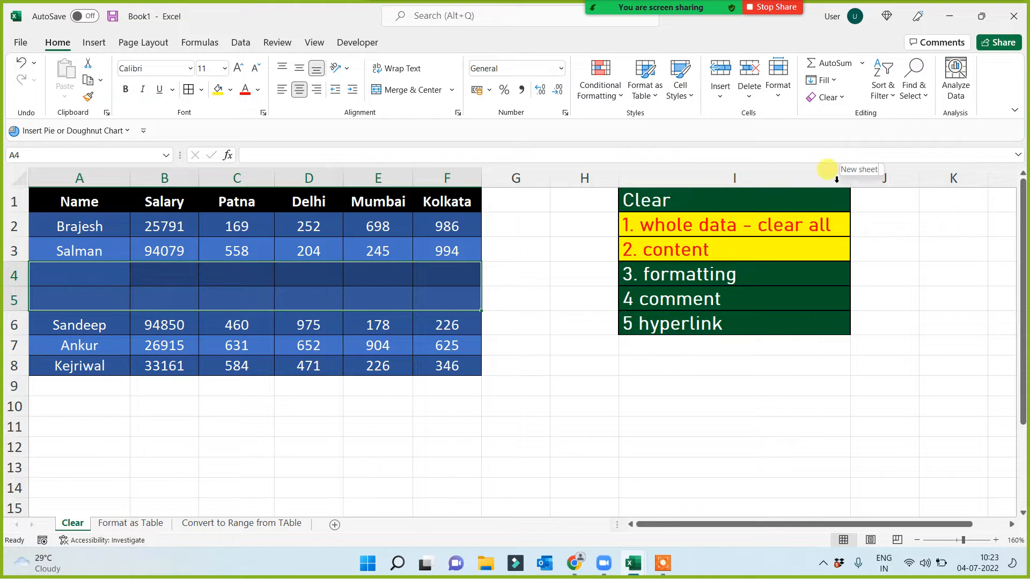
left_click(616, 398)
left_click_drag(453, 273, 70, 300)
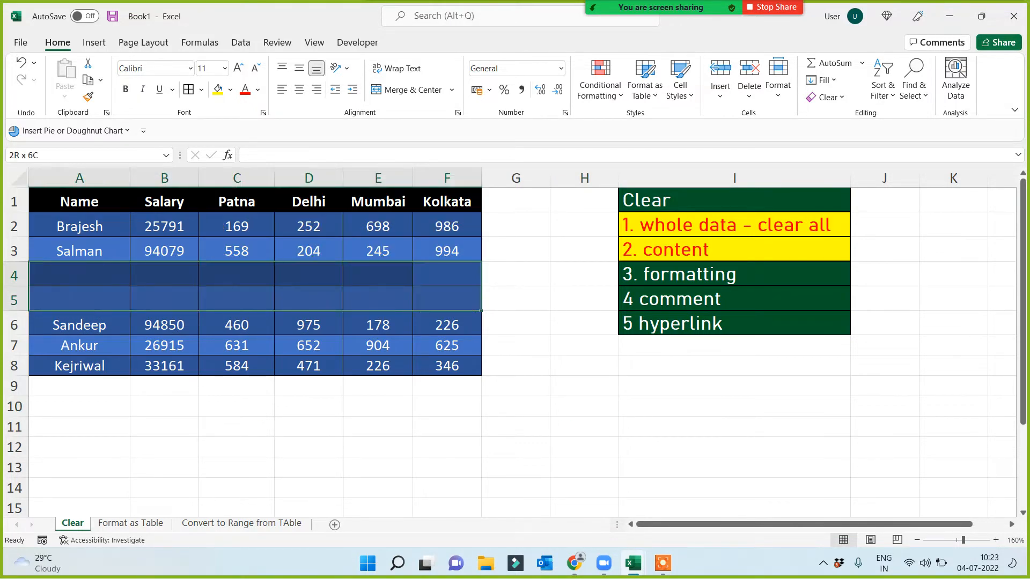
Extend the text in I3 to "2. content - text".
left_click(695, 250)
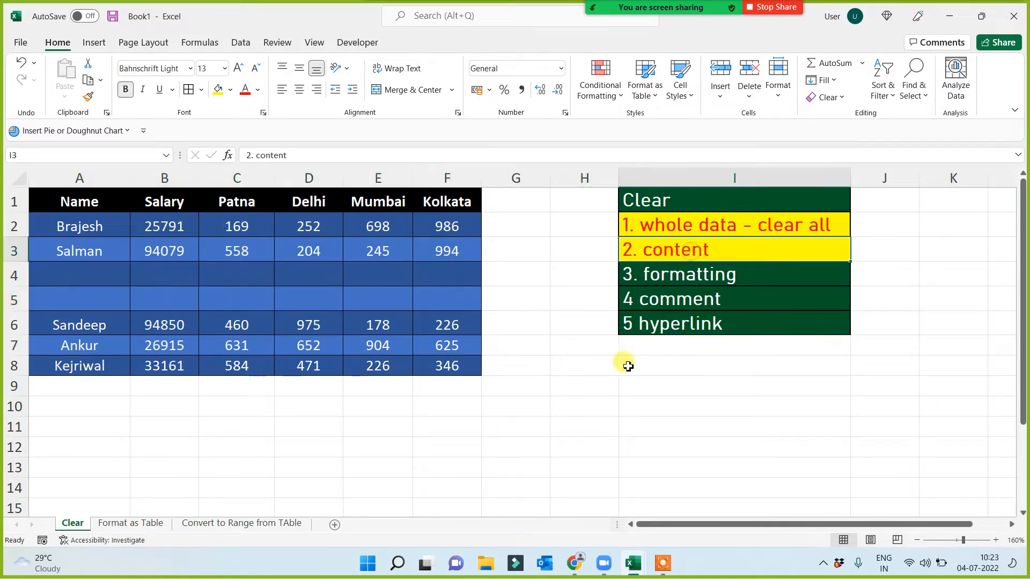
double_click(725, 248)
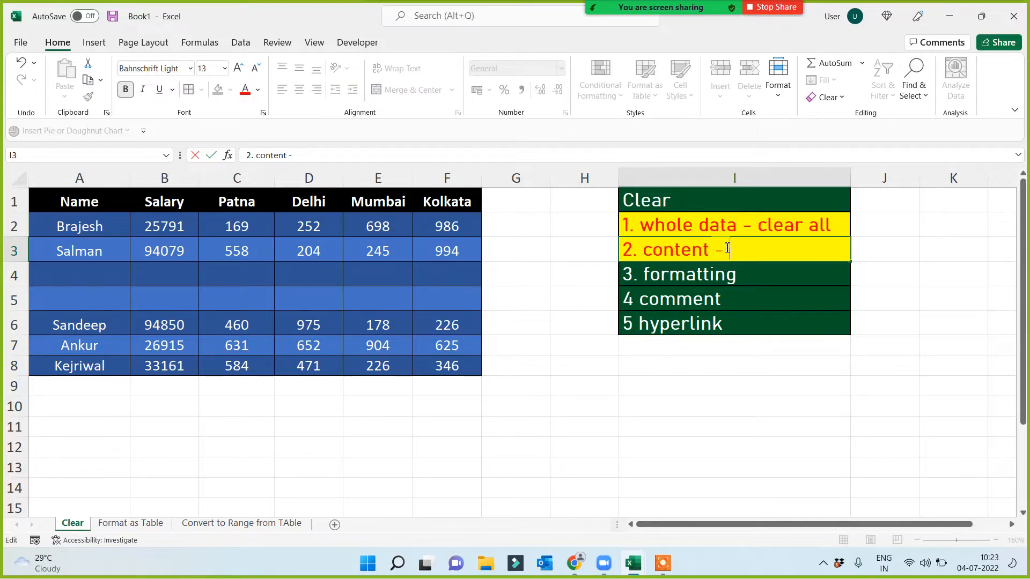
left_click(635, 413)
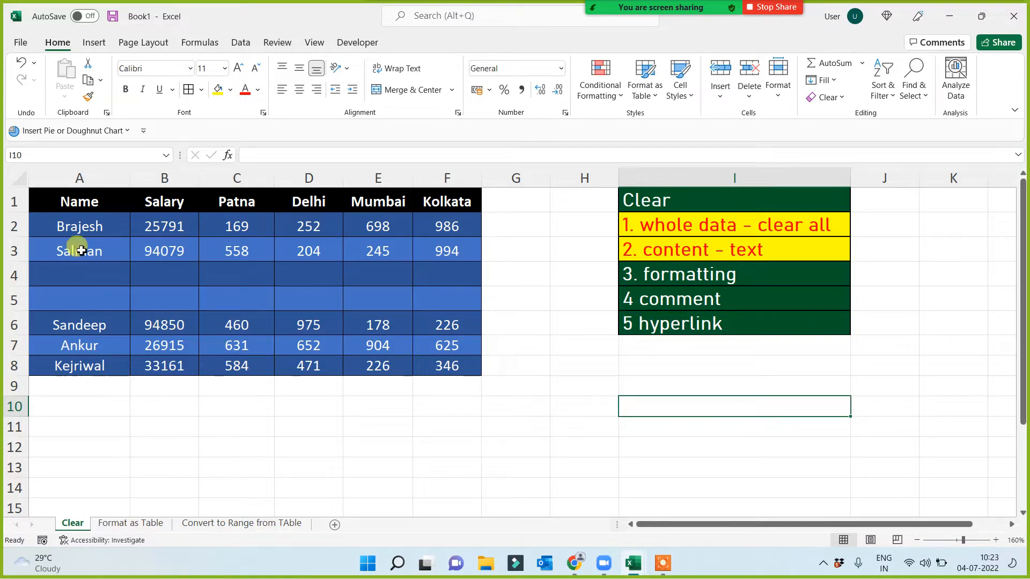
Remove only the formatting of data rows A2:F3 with Clear Formats, keeping their contents.
left_click_drag(65, 217, 426, 252)
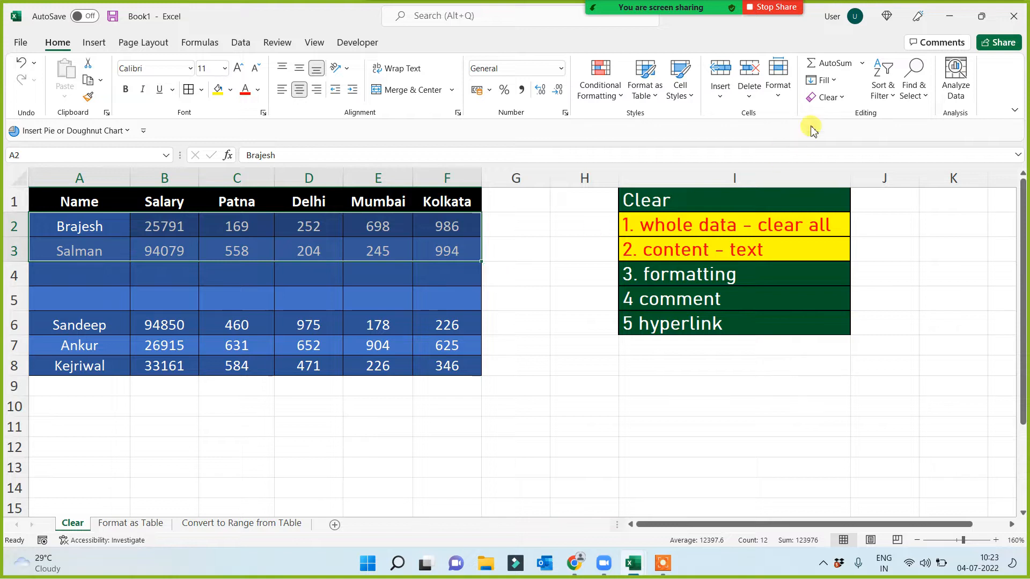
left_click(833, 97)
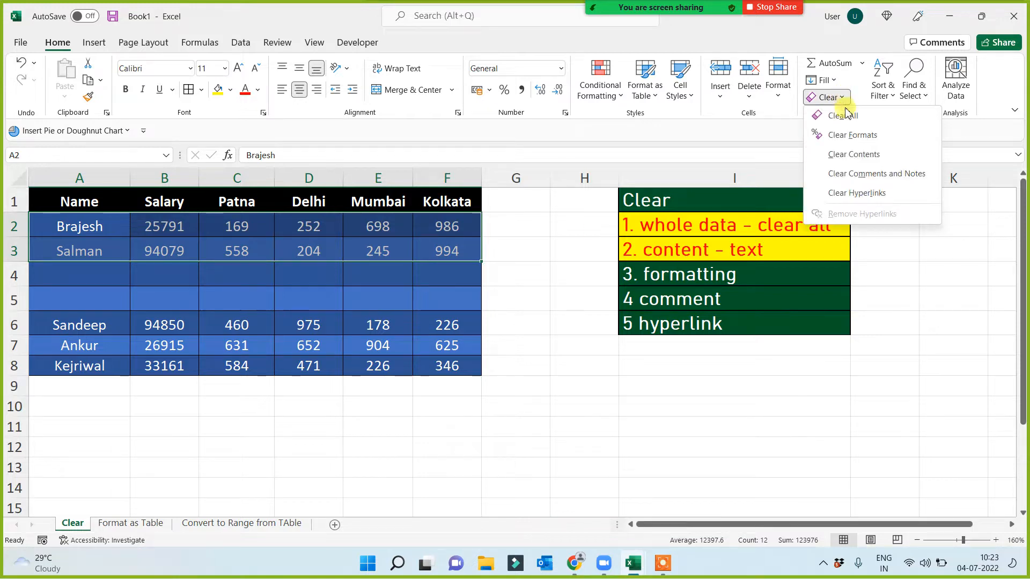
left_click(849, 139)
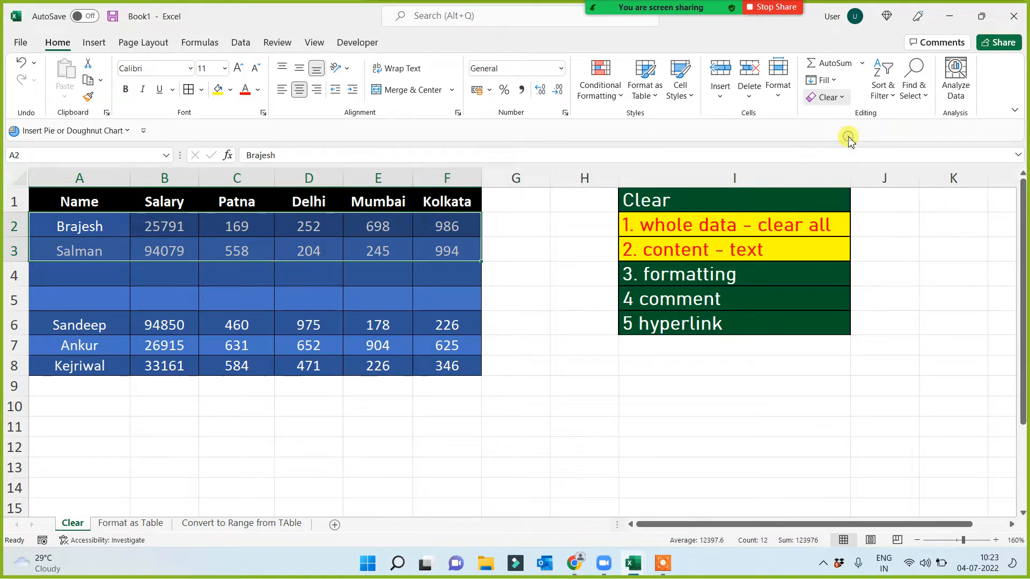
left_click(505, 405)
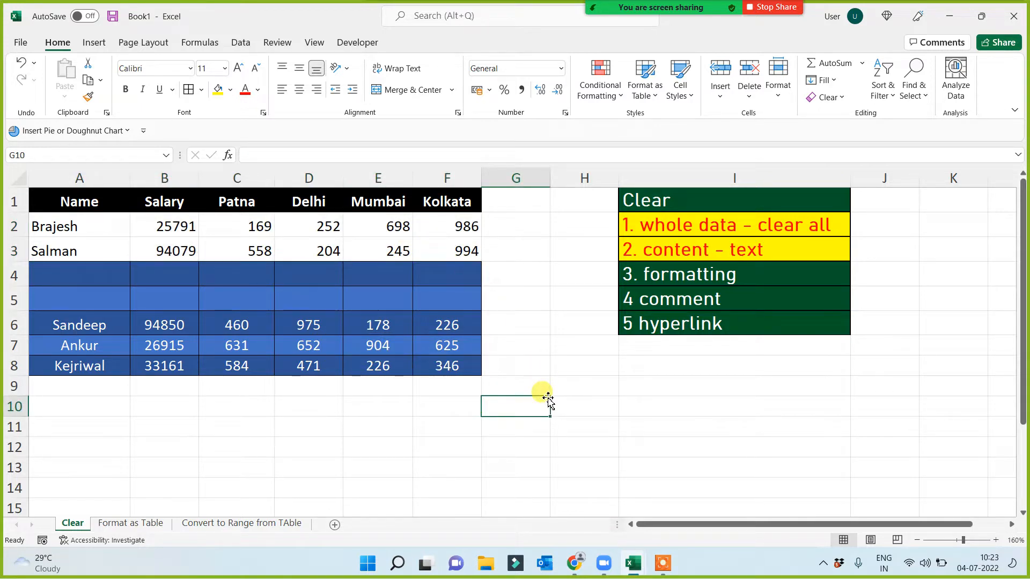
left_click_drag(81, 222, 461, 252)
Highlight the "3. formatting" cell I4 with a yellow fill and red font.
left_click(731, 277)
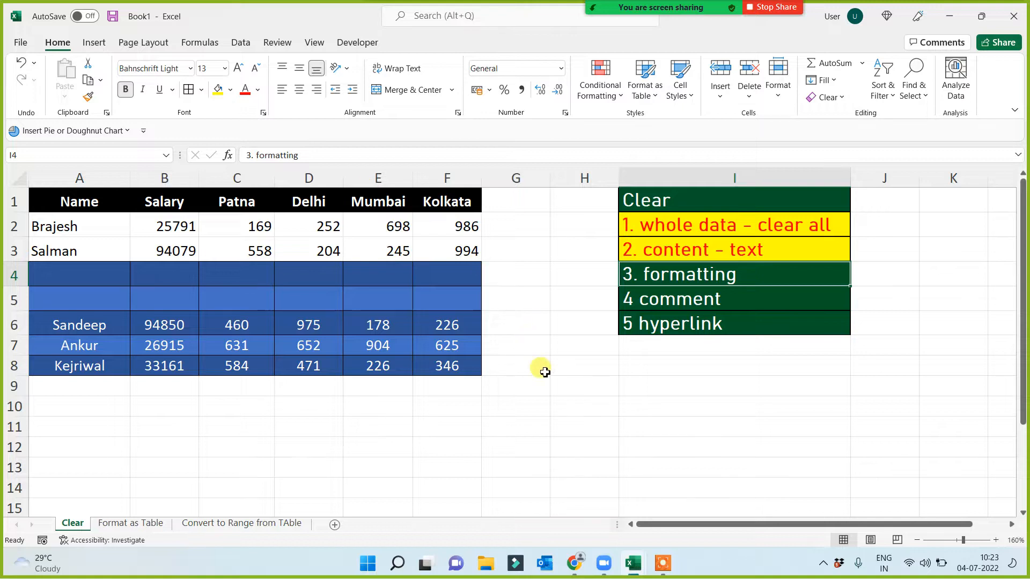
left_click(218, 90)
left_click(245, 90)
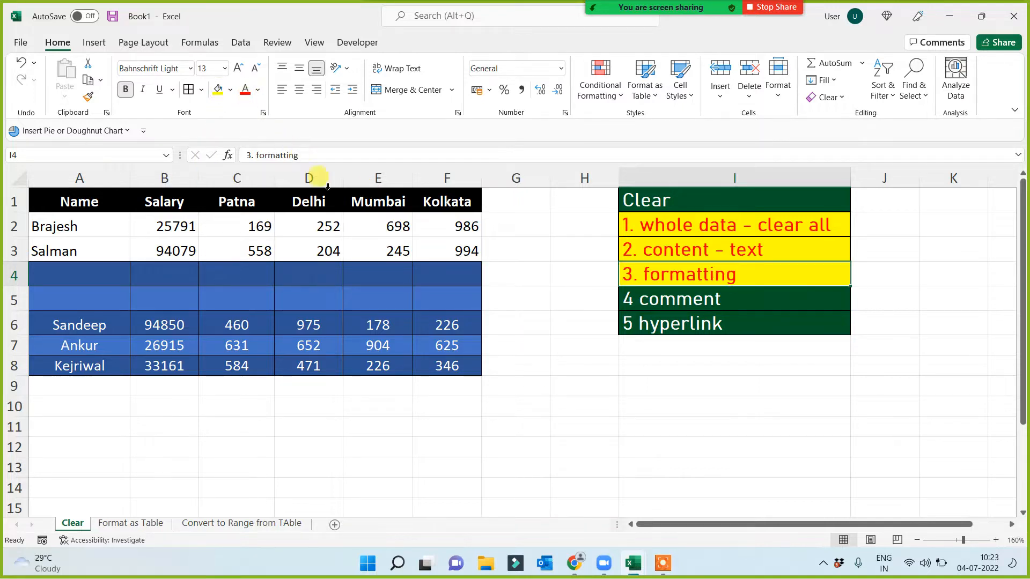
left_click(381, 403)
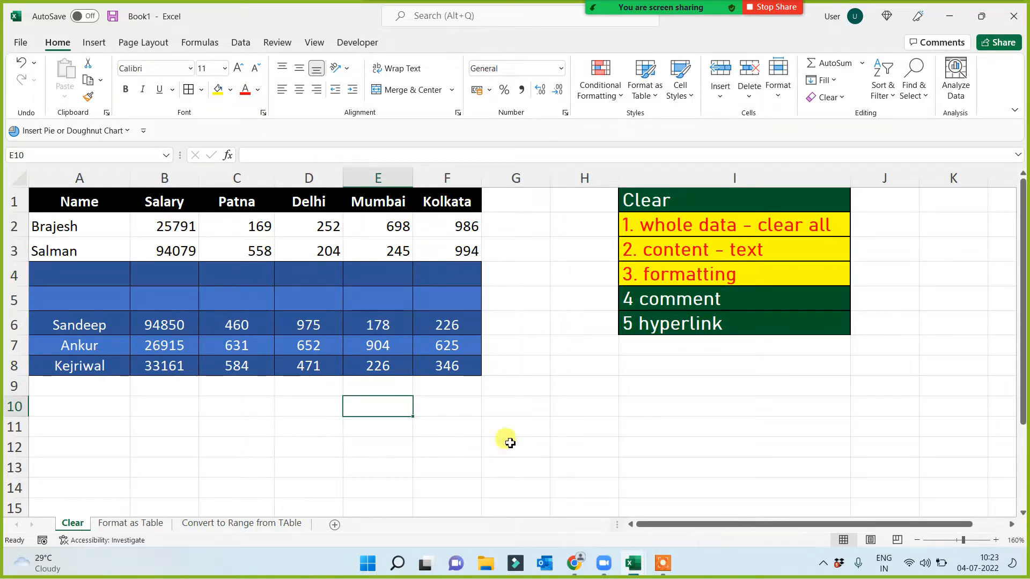
Add a note to cell A2 reading "This is a student from 10 am batch" and display it.
left_click(681, 307)
left_click(298, 453)
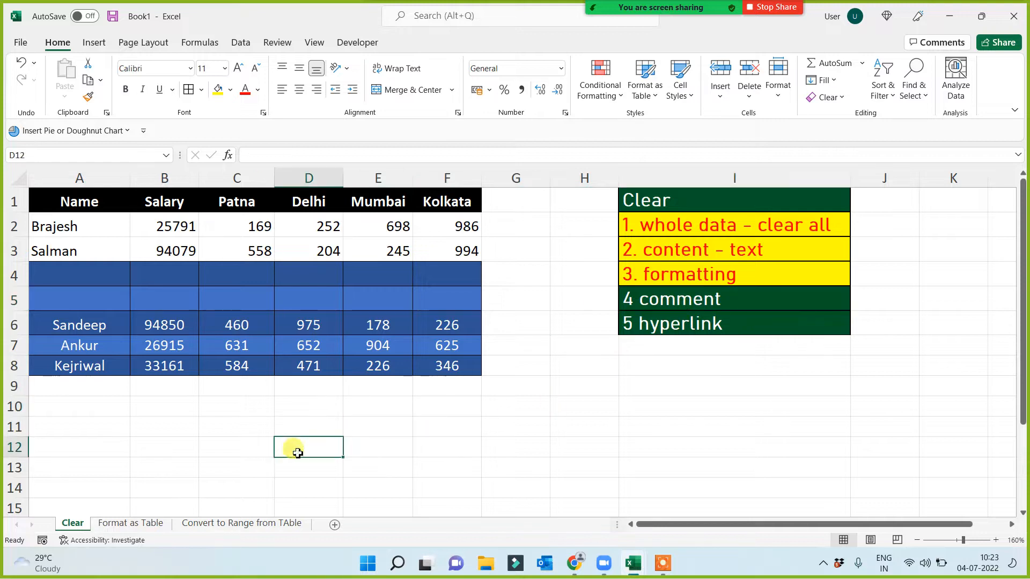
left_click(634, 299)
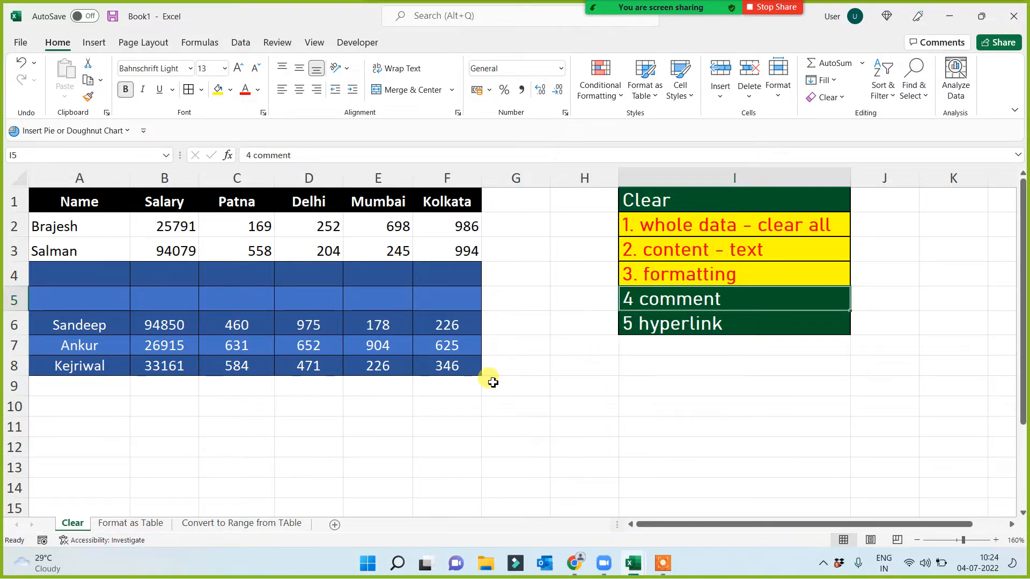
left_click(112, 226)
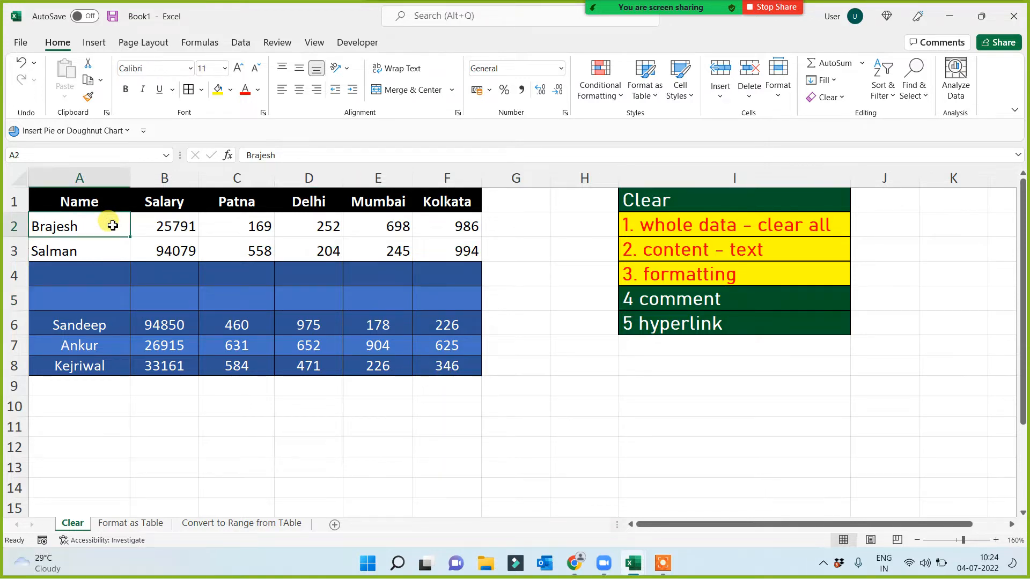
right_click(113, 226)
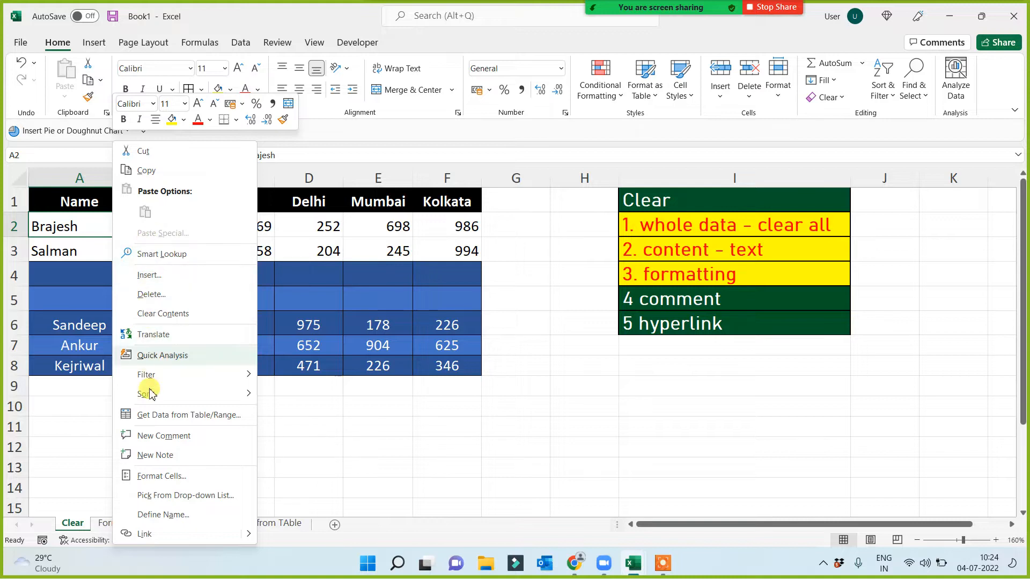
left_click(154, 454)
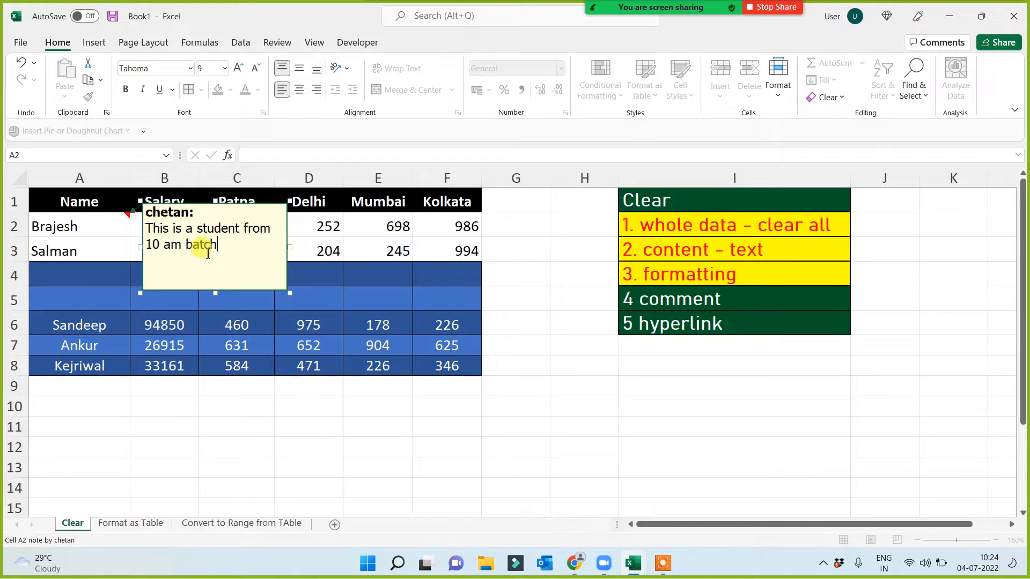
left_click(209, 422)
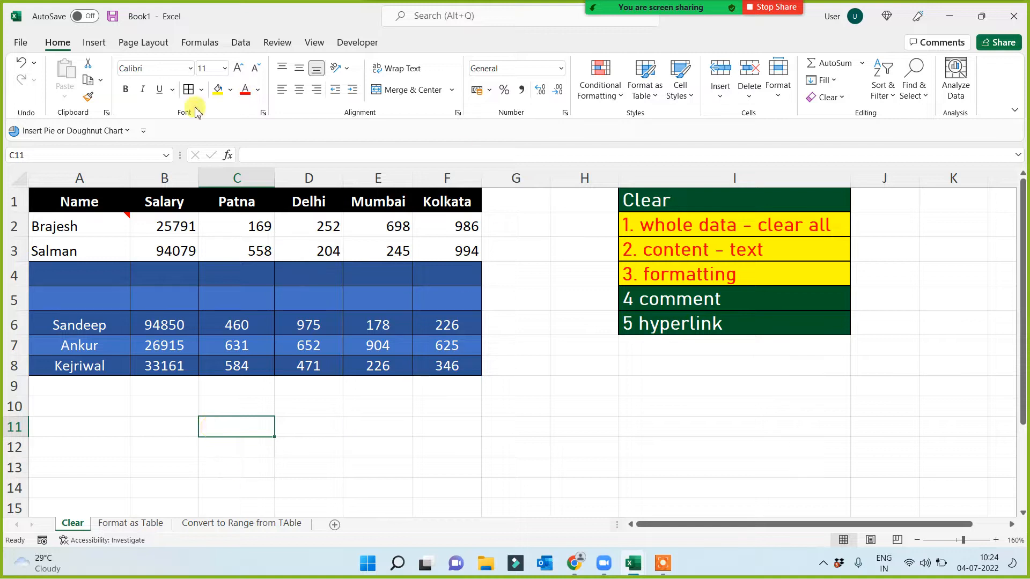
mouse_move(88, 229)
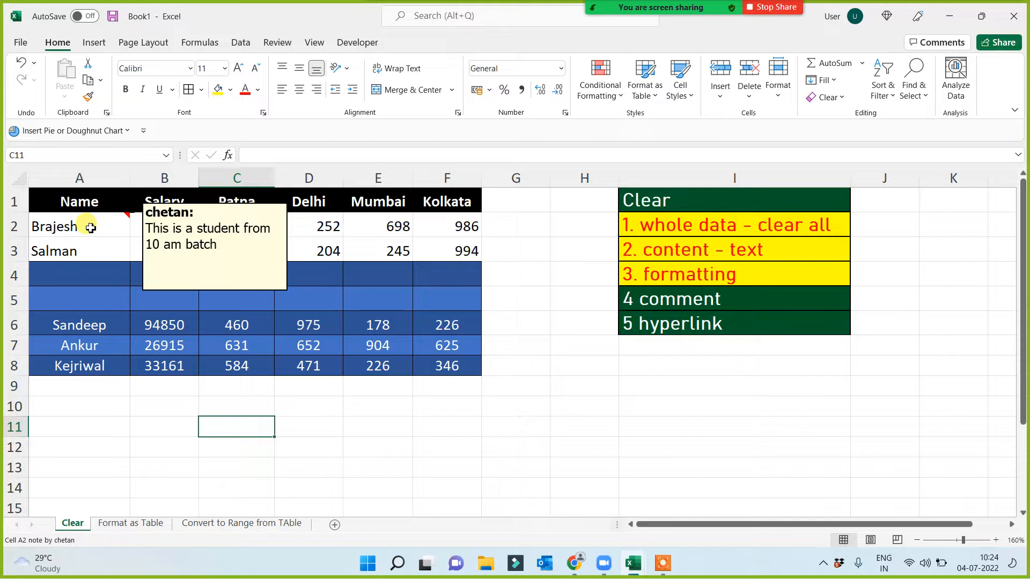
Add a note to cell D3 with the text "sdflkskdf ldsfjsldkfj sdflksdklfsdfs".
right_click(330, 252)
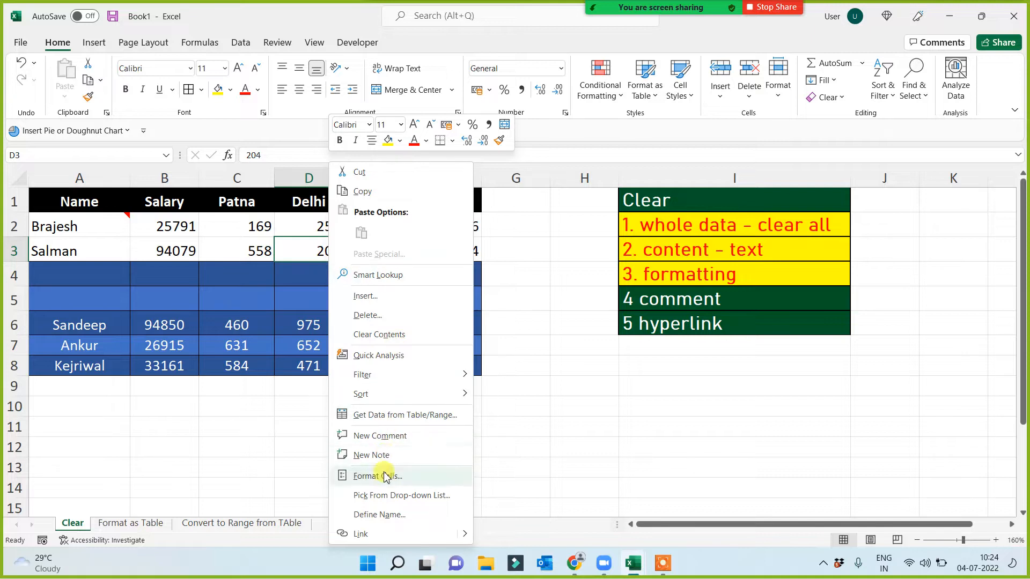
left_click(380, 455)
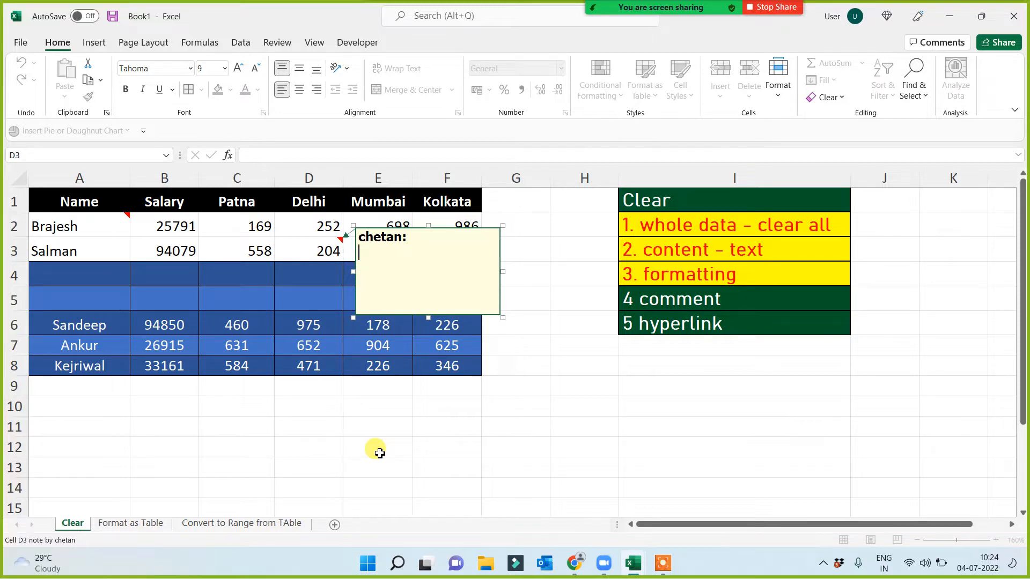
type("sdflkskdf ldsfjsldkfj sdflksdklfsdfs")
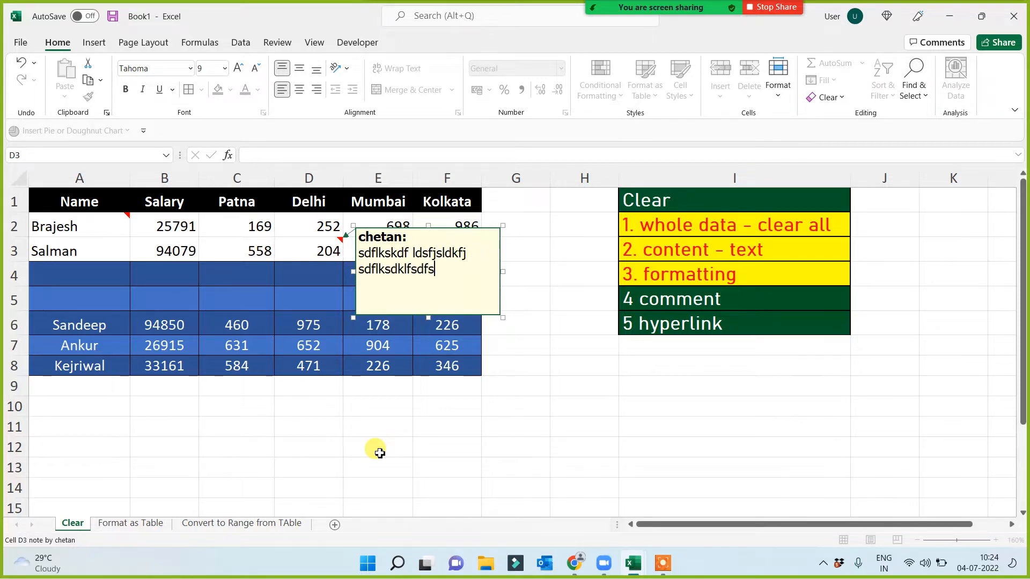
left_click(582, 467)
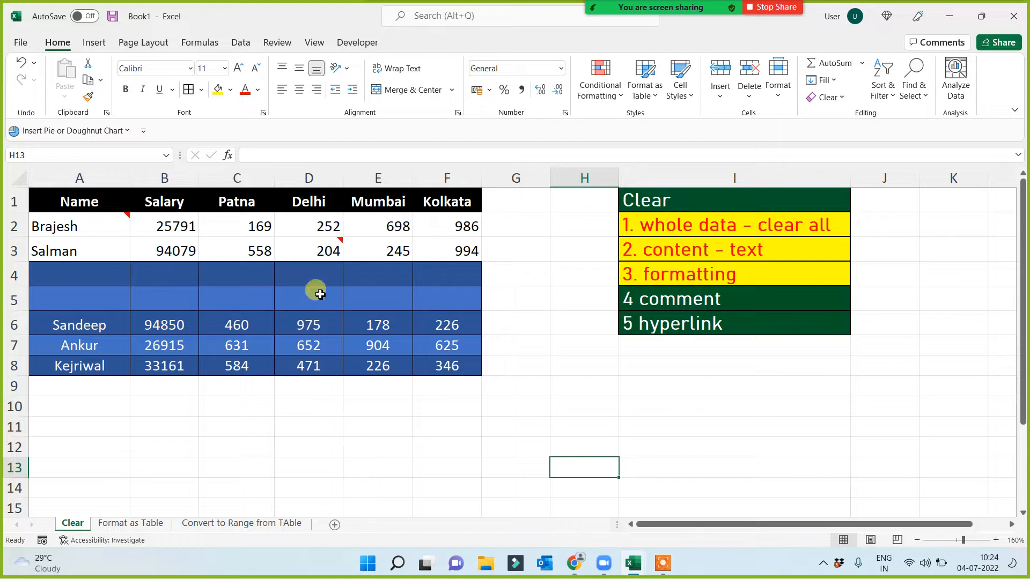
Remove the note from cell D3 with Clear Comments and Notes.
mouse_move(328, 247)
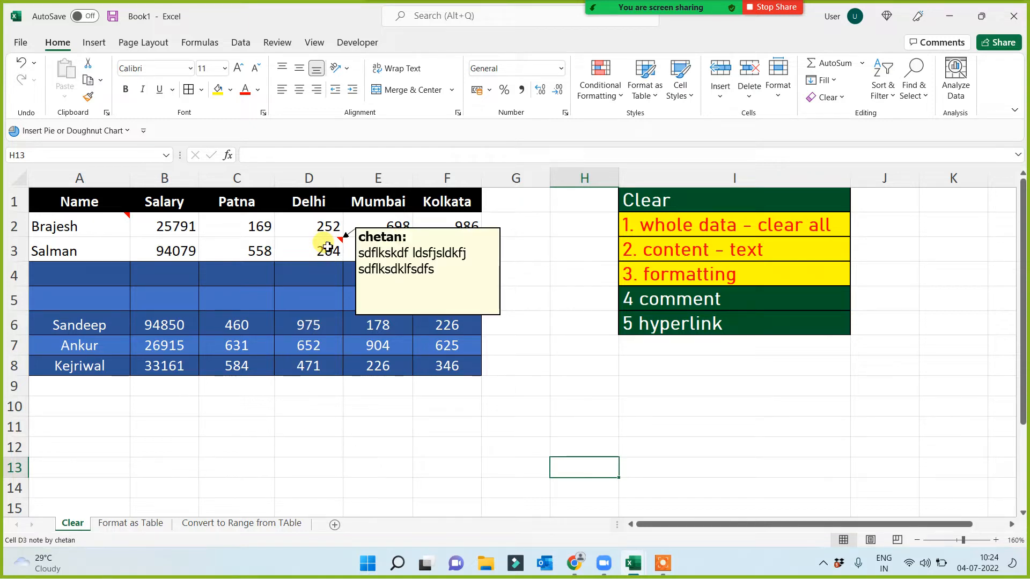
left_click(328, 247)
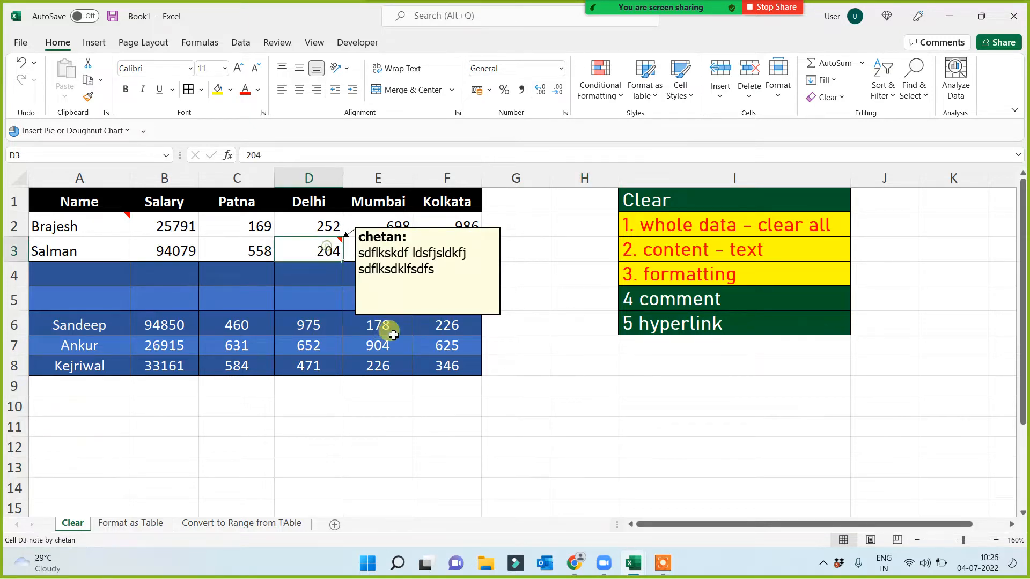
left_click(837, 98)
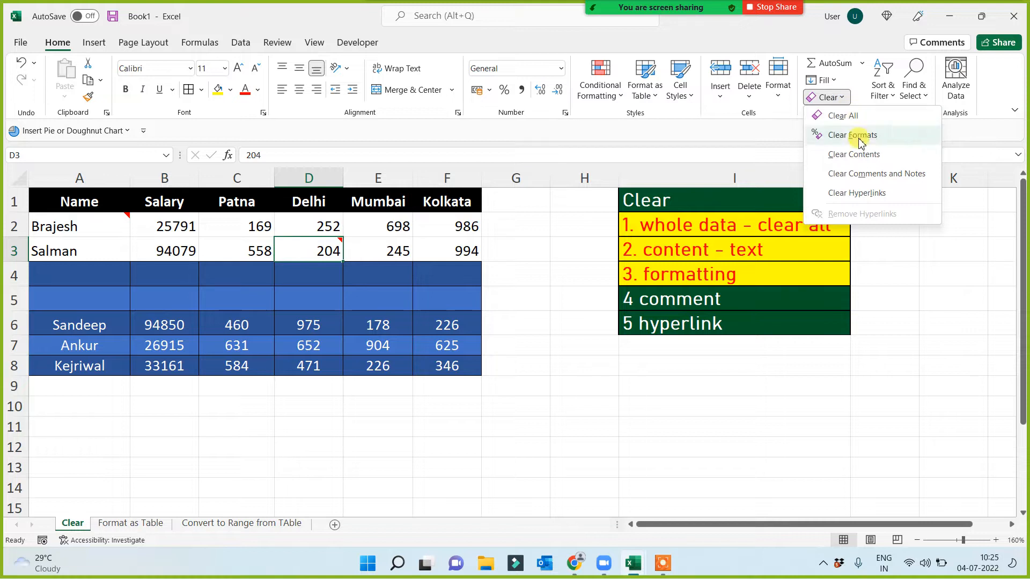
left_click(885, 174)
left_click(449, 419)
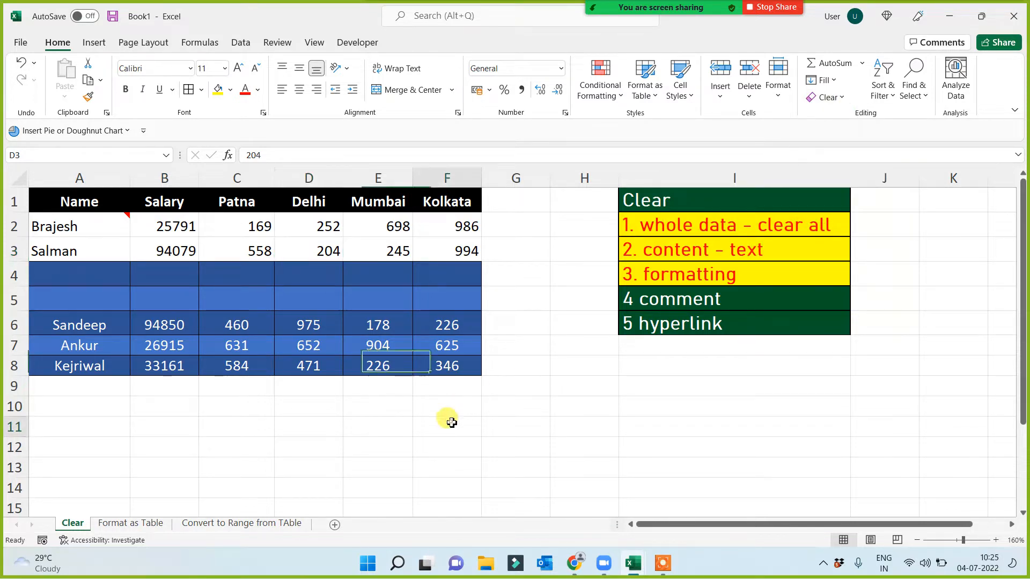
Highlight the "4 comment" cell I5 and the "5 hyperlink" cell I6 with a yellow fill and red font.
left_click(646, 296)
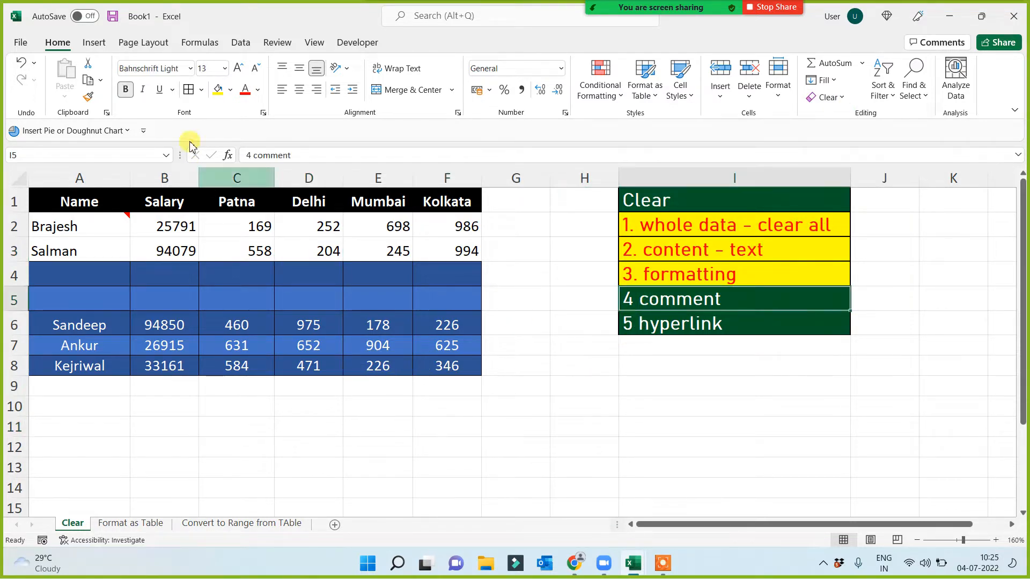
left_click(219, 90)
left_click(569, 393)
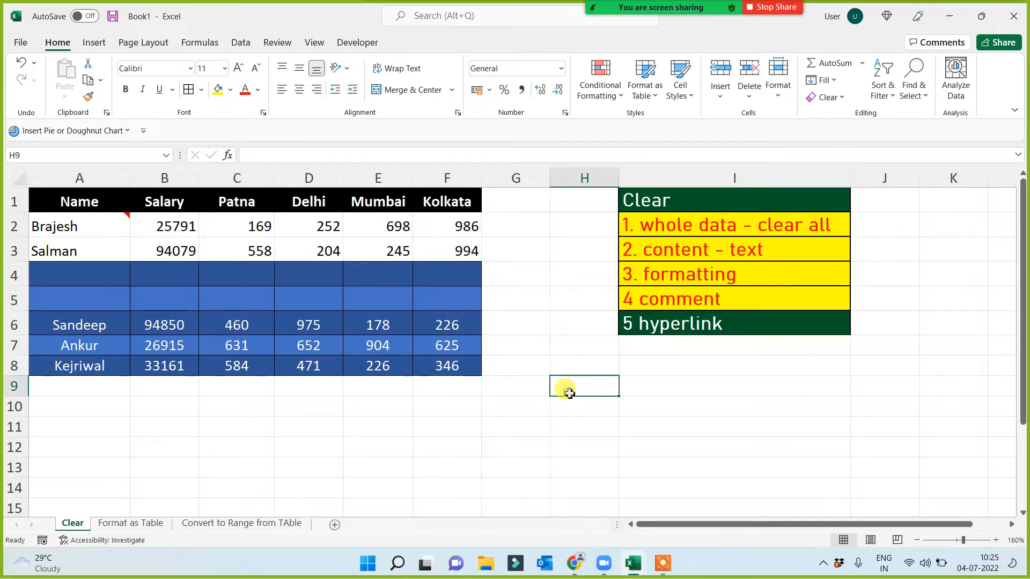
left_click(670, 330)
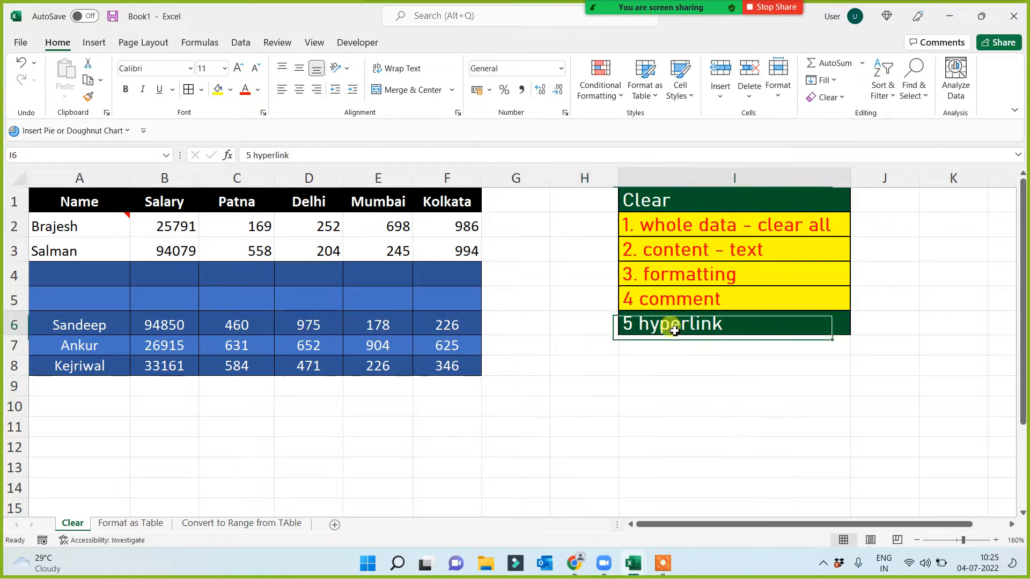
left_click(219, 89)
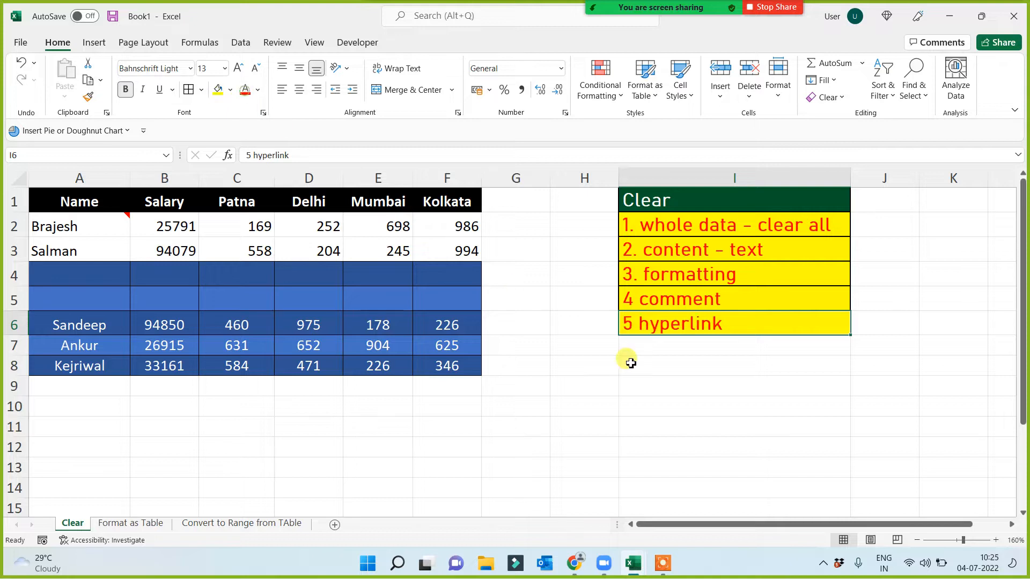
left_click(663, 370)
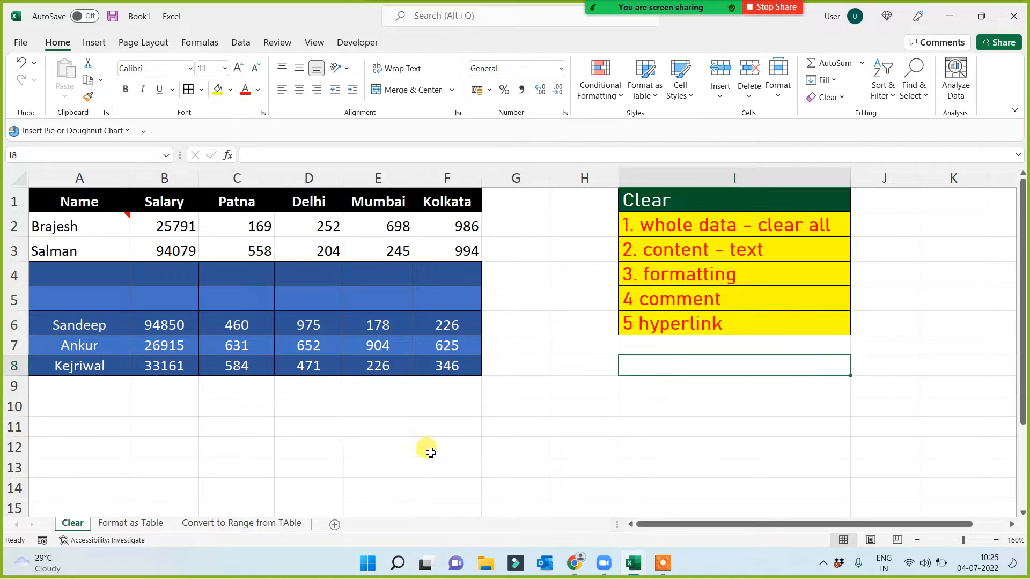
Link cell A8 to cell A1 of the 'Format as Table' sheet, follow the link and return to the Clear sheet.
right_click(98, 369)
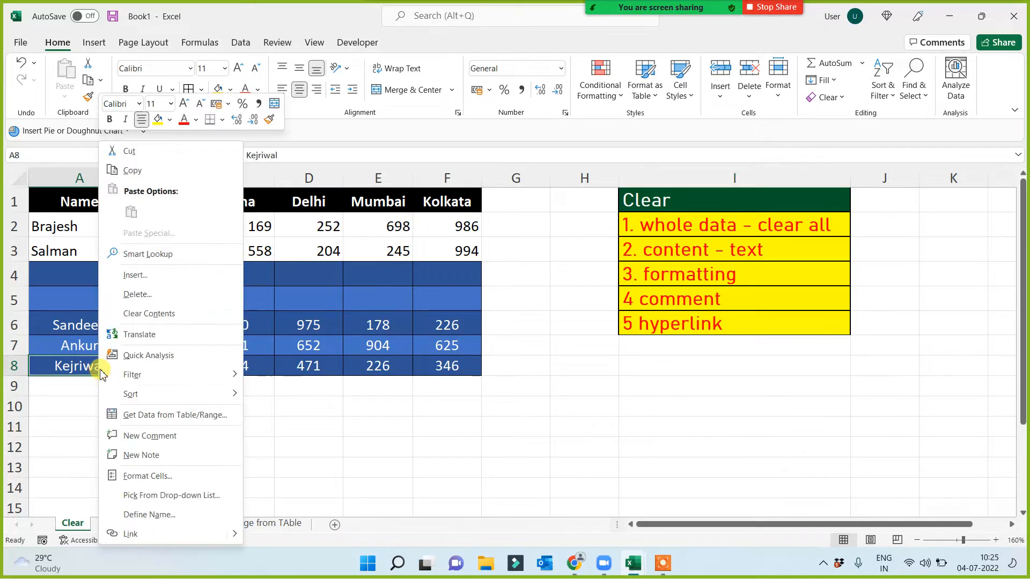
left_click(132, 534)
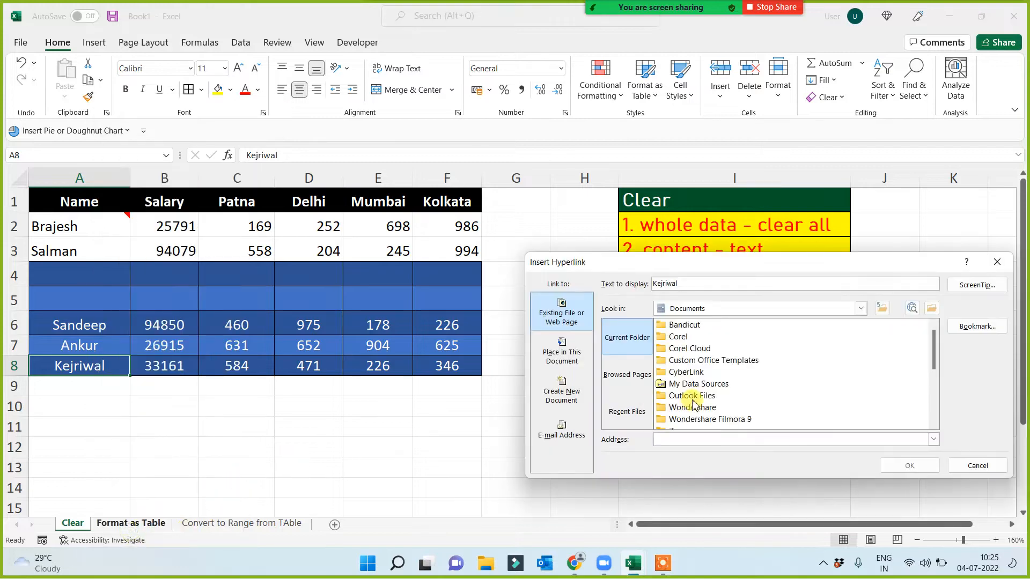
left_click(563, 350)
left_click(651, 369)
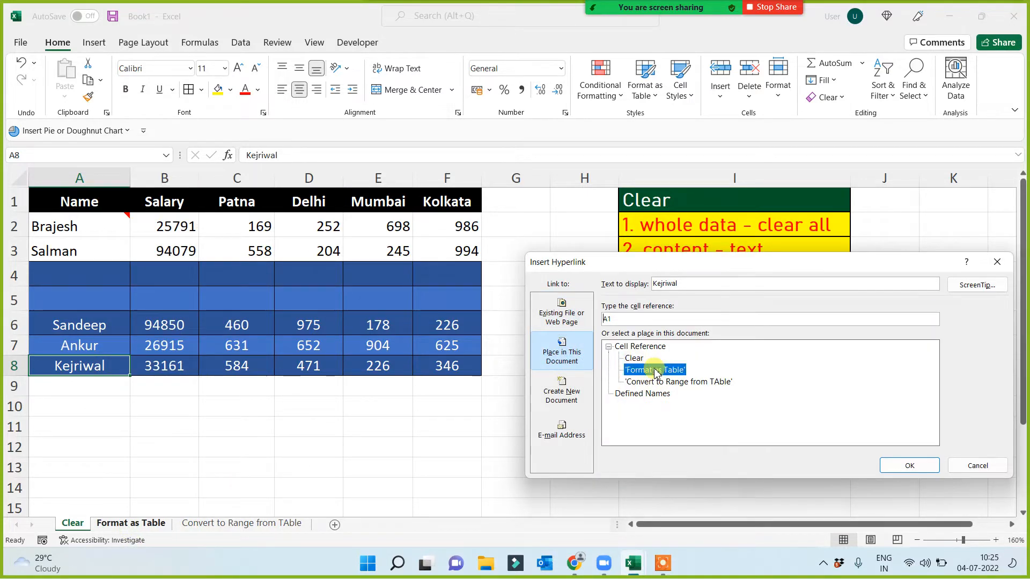
left_click(893, 465)
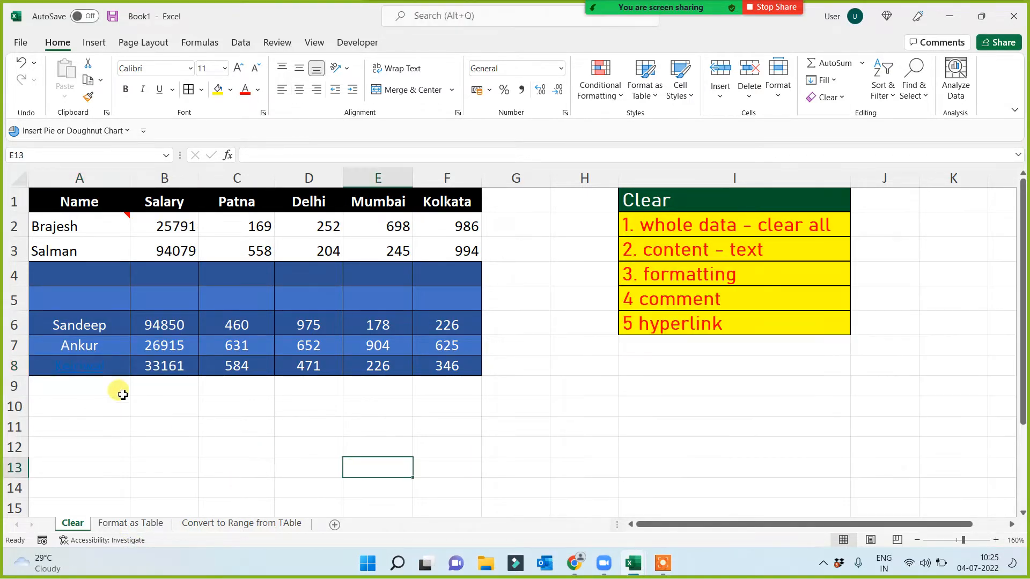
left_click(75, 368)
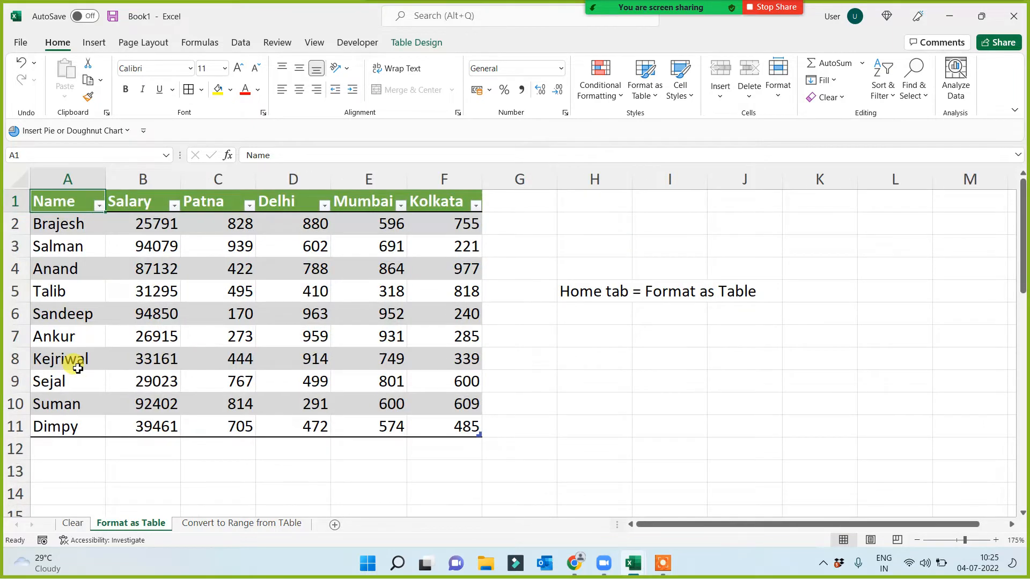
left_click(78, 526)
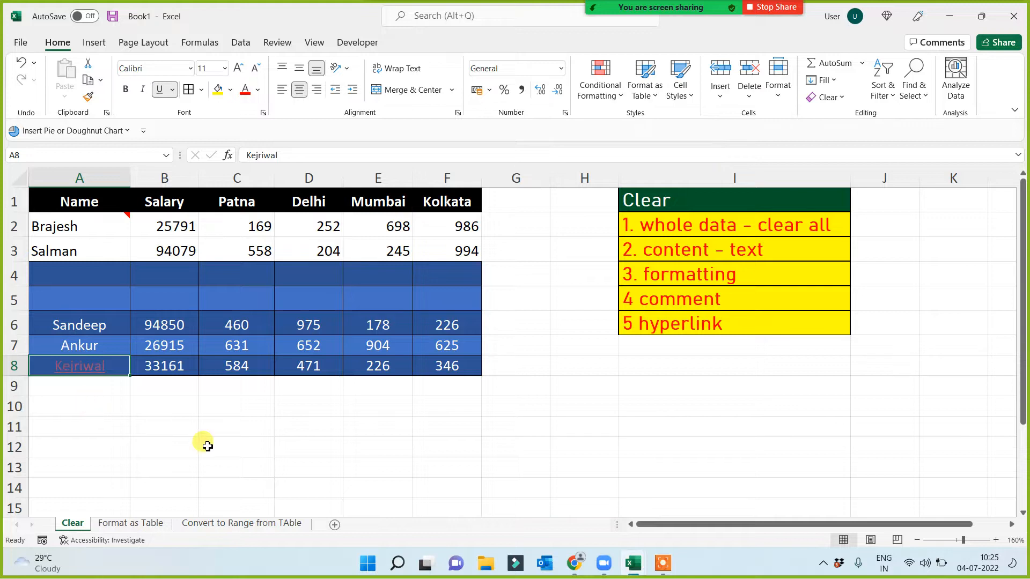
Delete the link in cell A8 together with its formatting using Remove Hyperlinks.
left_click(838, 98)
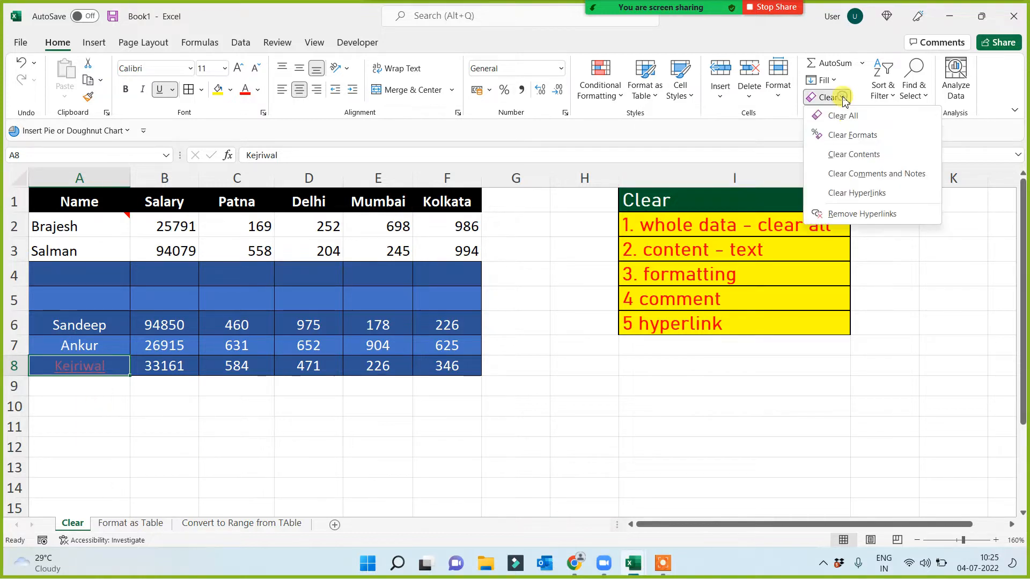
left_click(846, 216)
left_click(177, 445)
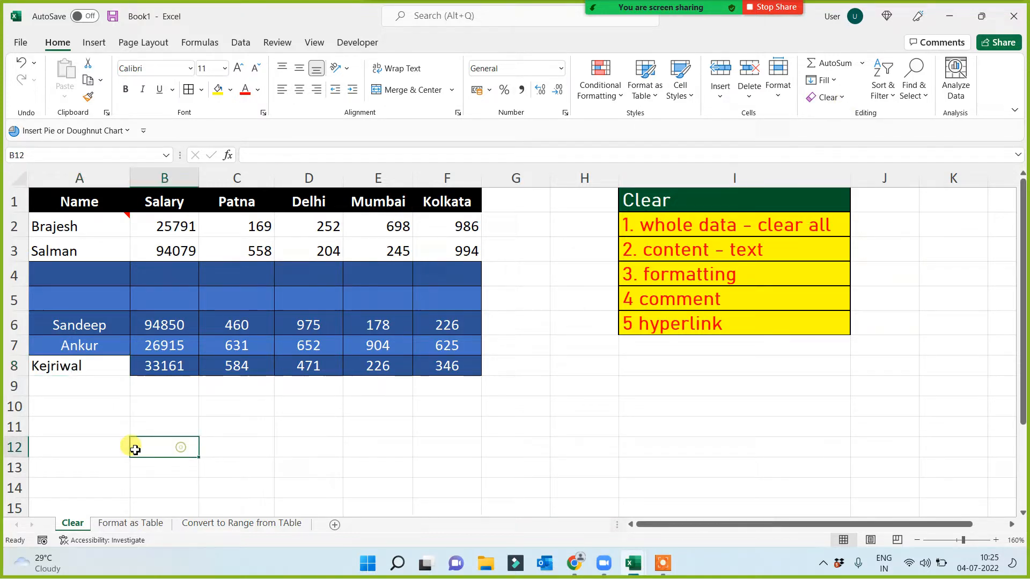
left_click(85, 370)
double_click(85, 369)
left_click(101, 409)
double_click(102, 366)
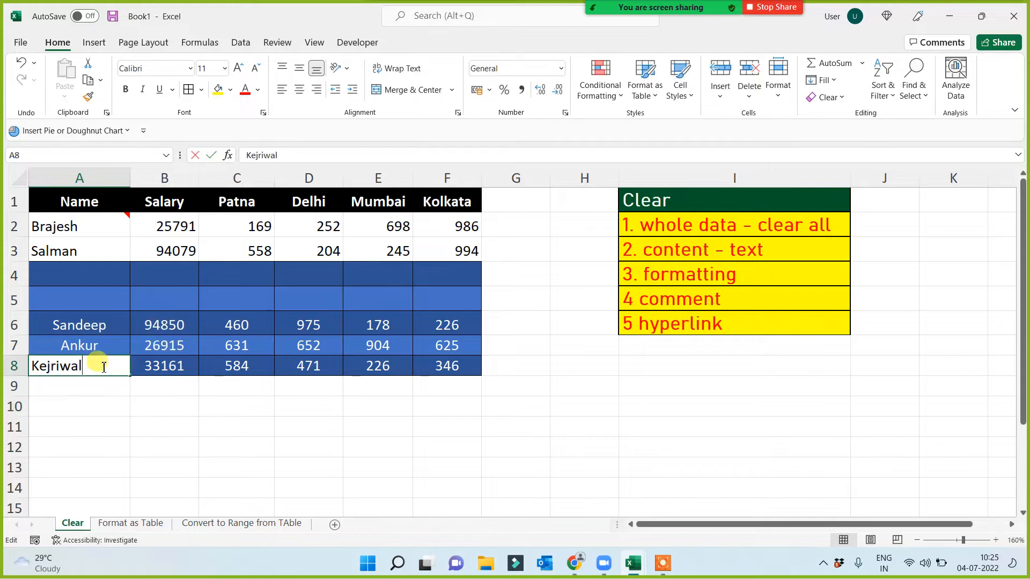
left_click(133, 434)
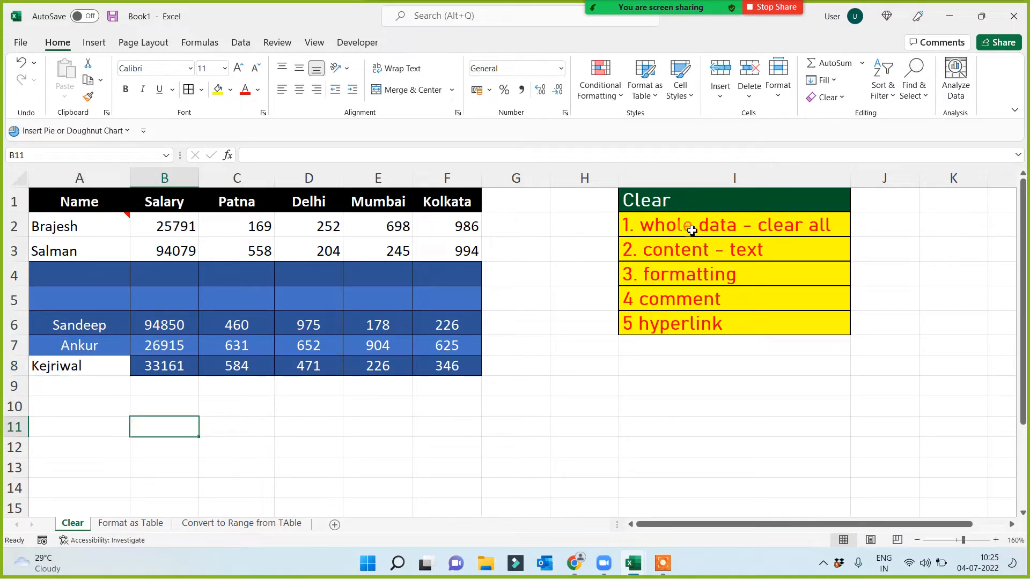
left_click(663, 203)
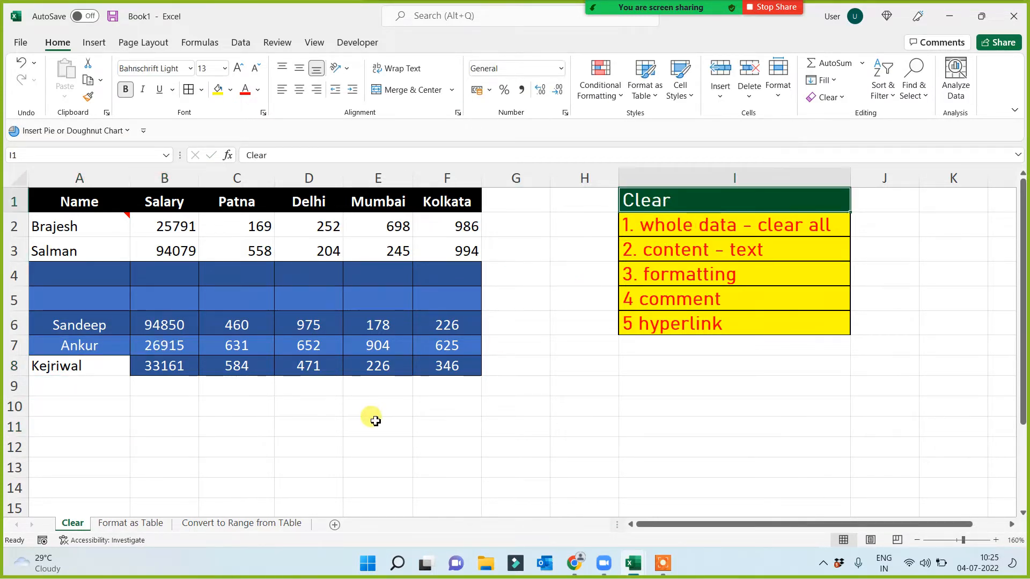
key("alt+Tab")
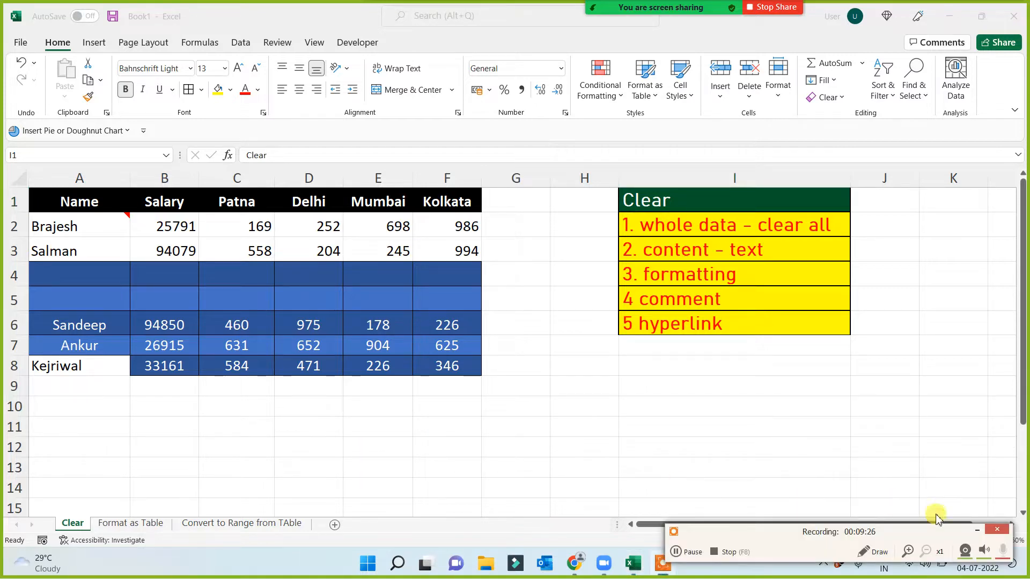
left_click(977, 531)
left_click(571, 429)
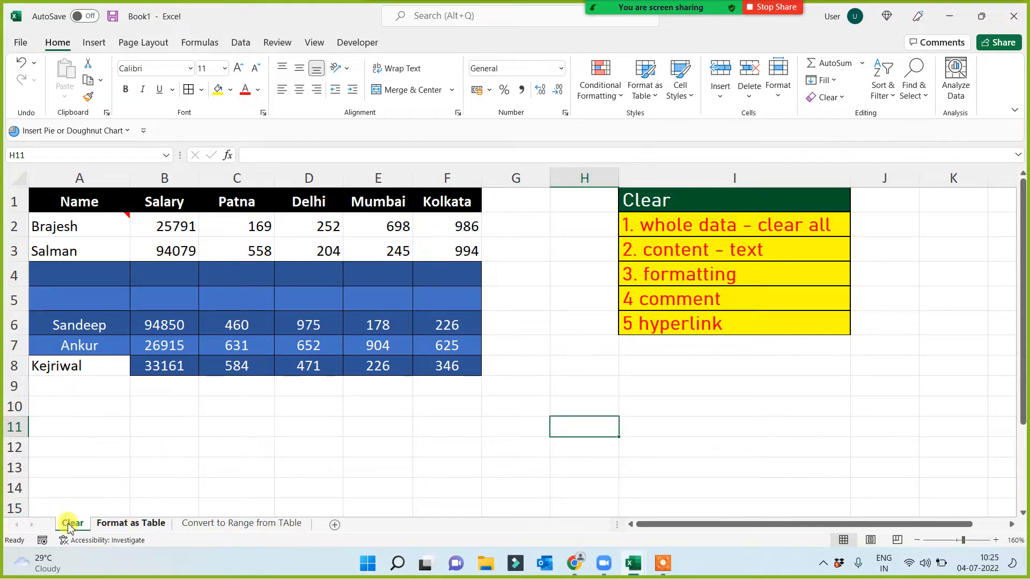
Review the data on the Clear, Format as Table and Convert to Range from TAble sheets.
left_click_drag(69, 198, 446, 378)
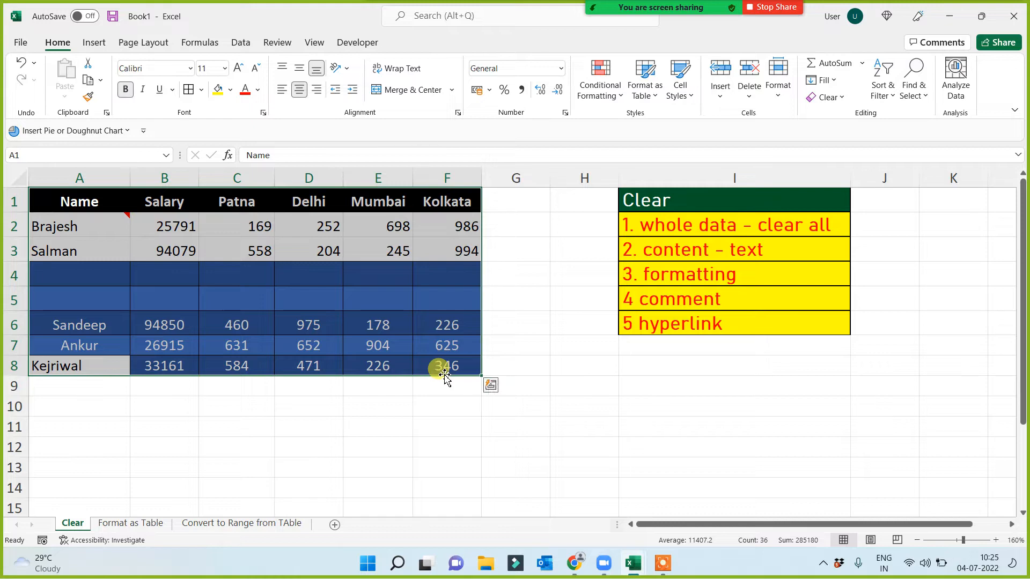
left_click(131, 523)
left_click(119, 490)
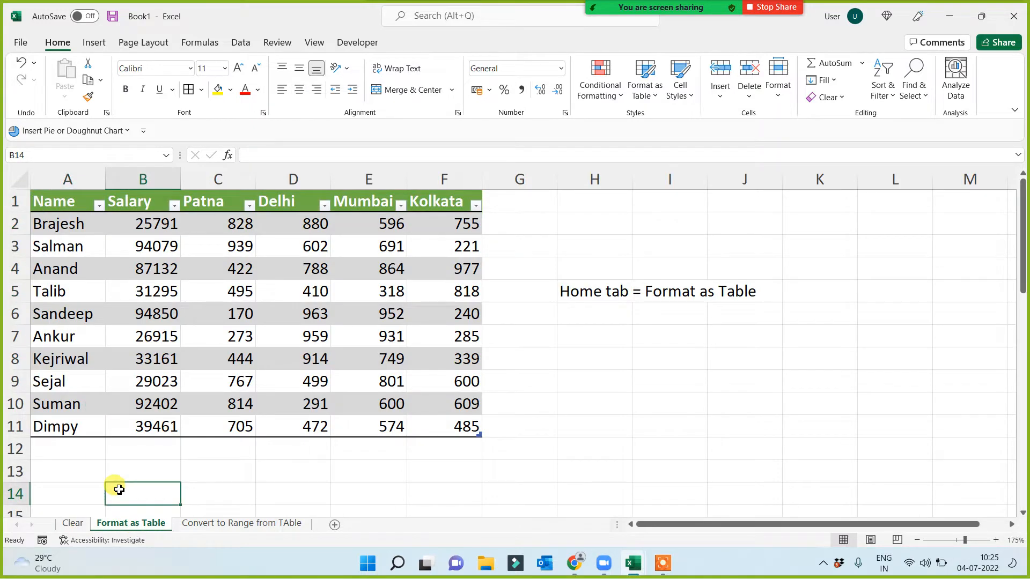
scroll(315, 370, "down", 5)
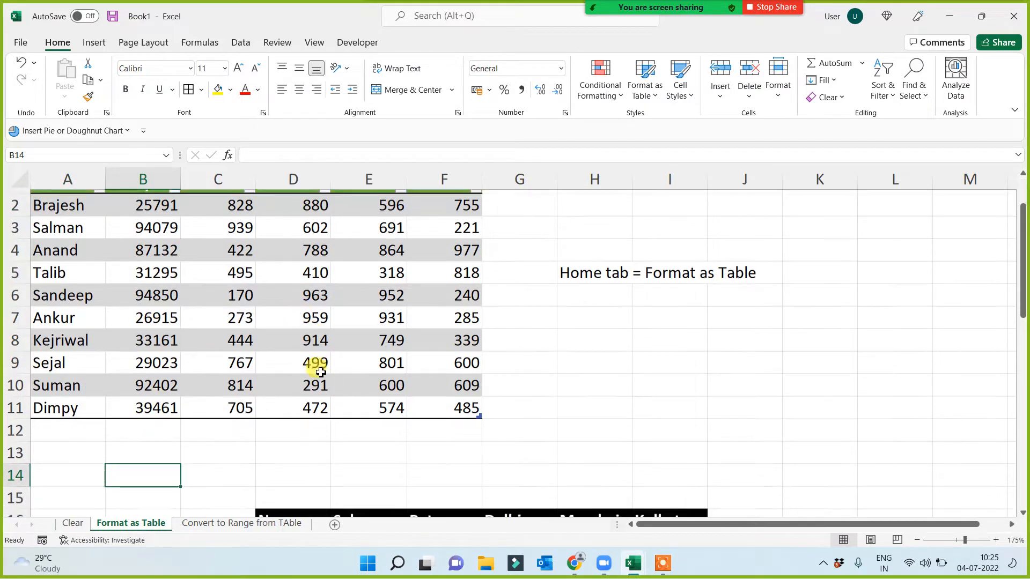
scroll(322, 420, "down", 4)
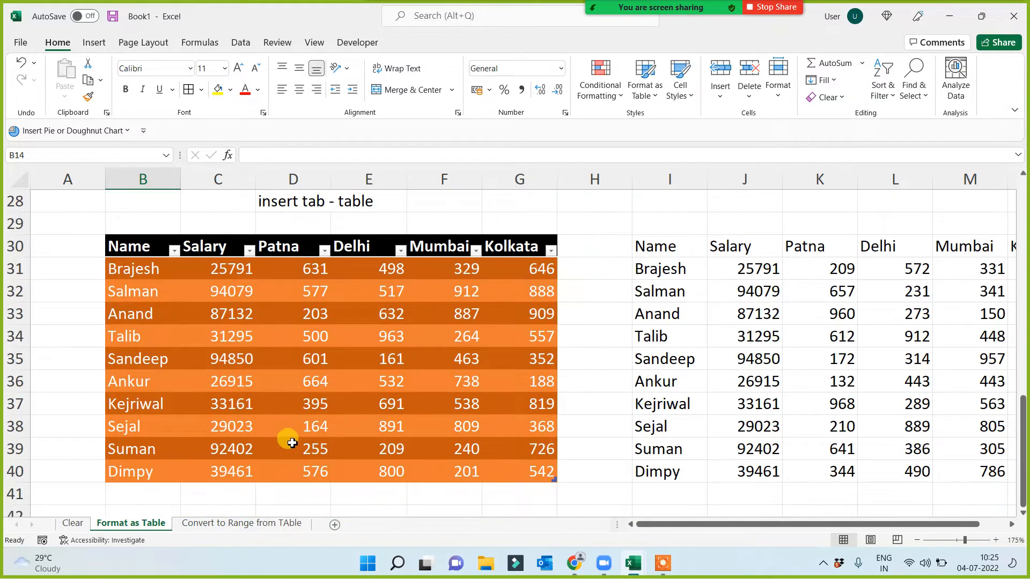
scroll(290, 440, "up", 4)
left_click(207, 526)
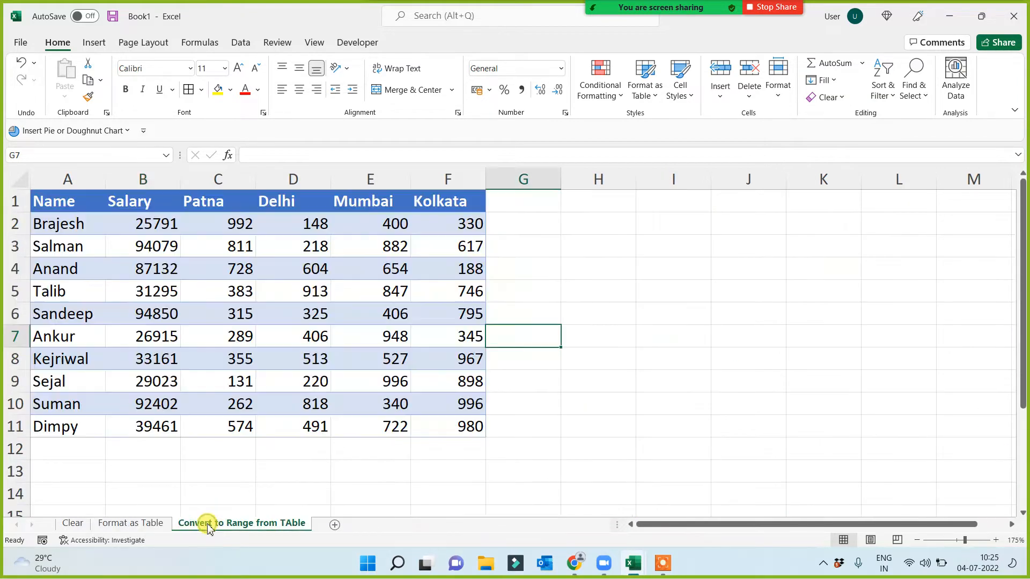
left_click(279, 446)
left_click_drag(80, 204, 457, 427)
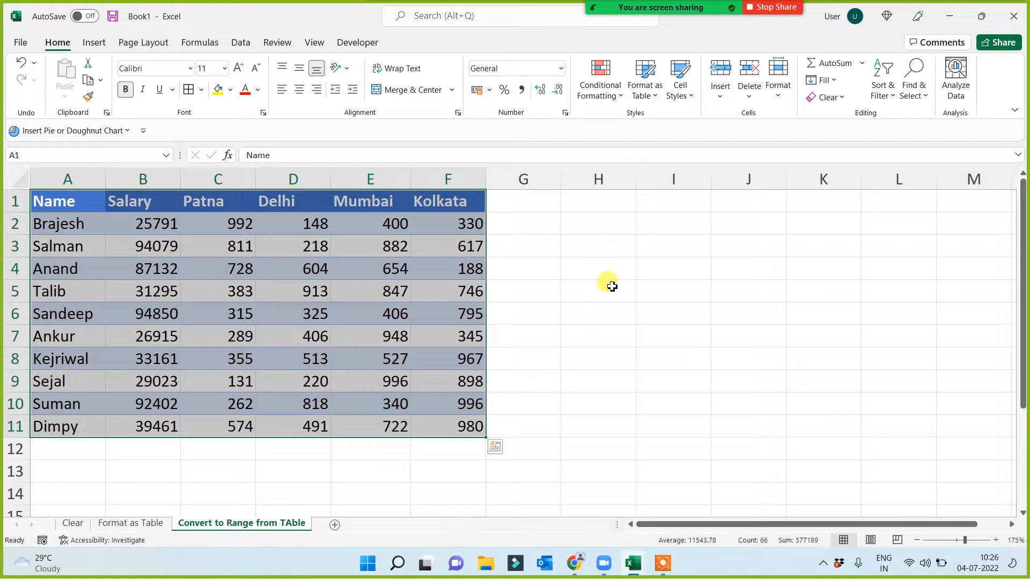
left_click_drag(591, 201, 894, 403)
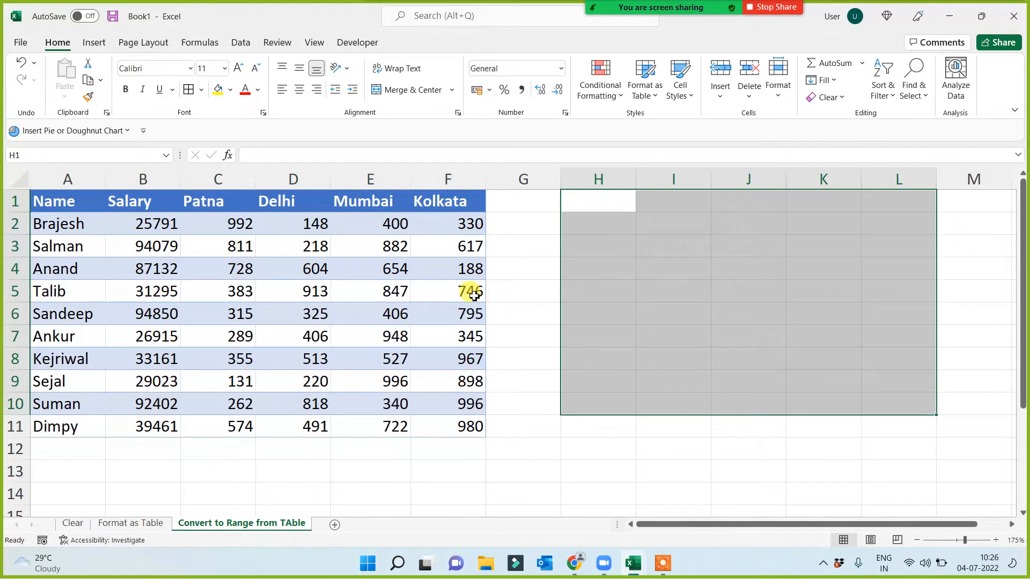
Extend the orange table on the Format as Table sheet with a new row by entering a person's name in cell B41.
left_click(152, 524)
left_click(282, 333)
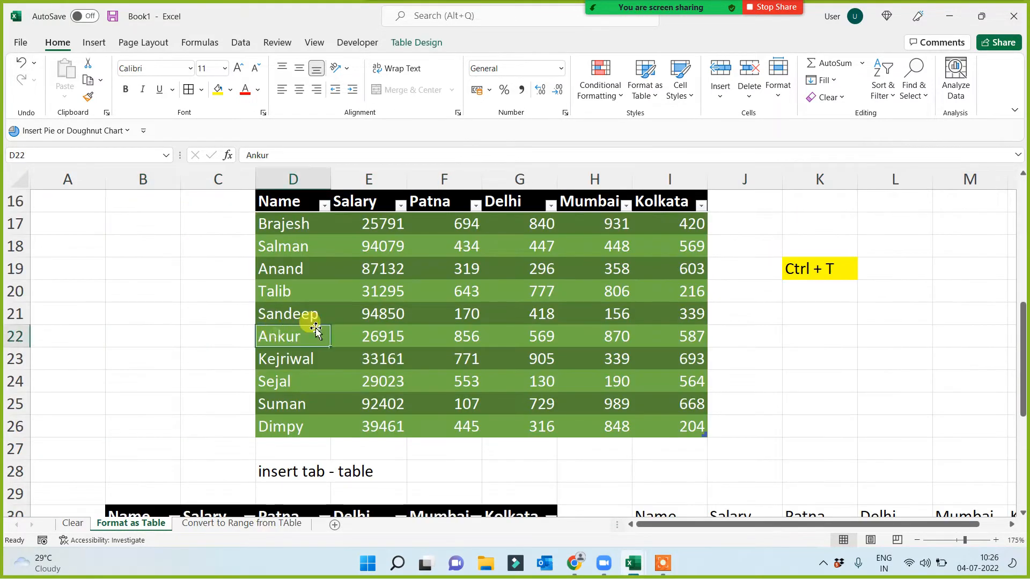
left_click(375, 289)
scroll(343, 344, "down", 5)
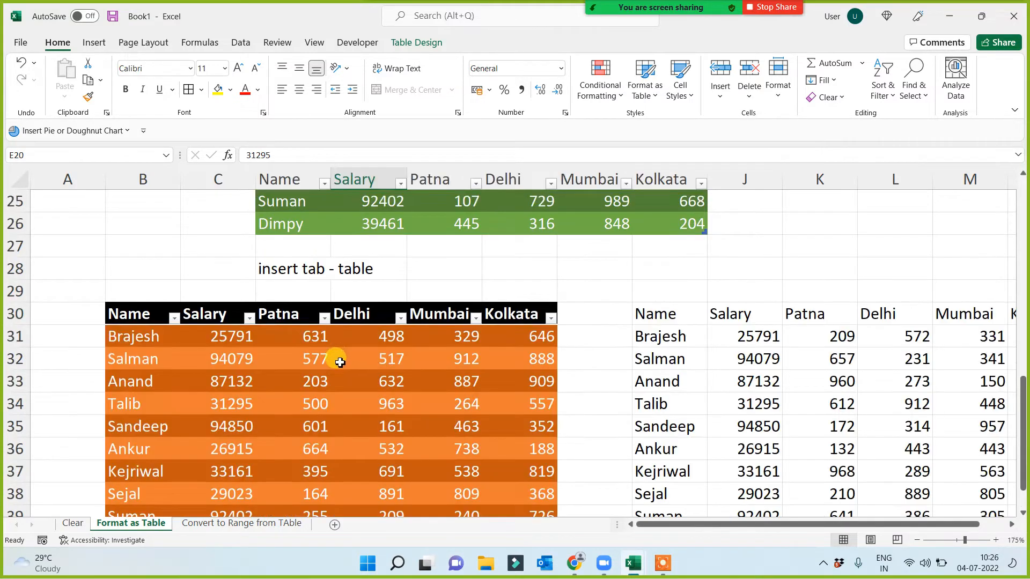
left_click(135, 425)
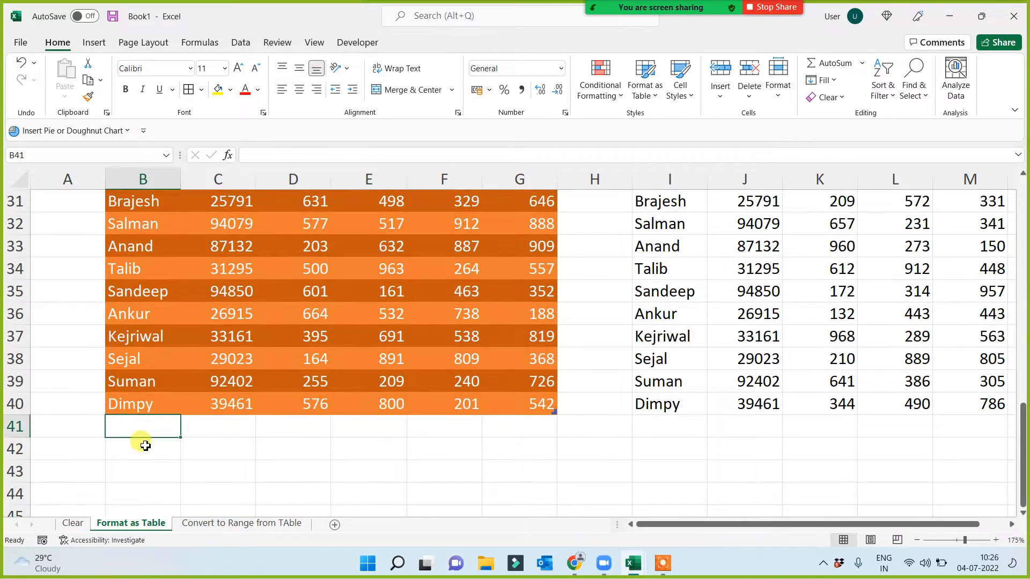
type("anjali")
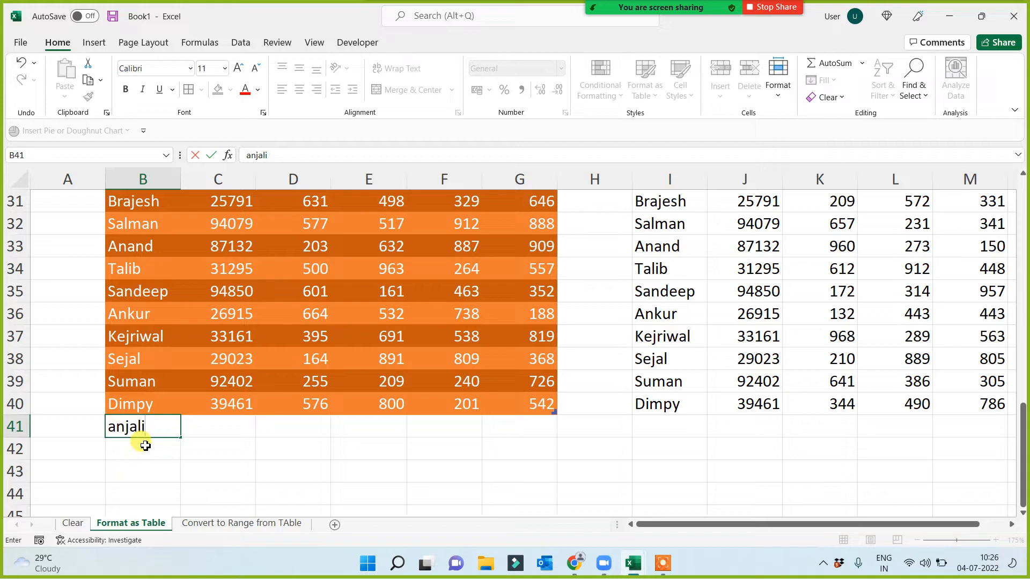
key("Return")
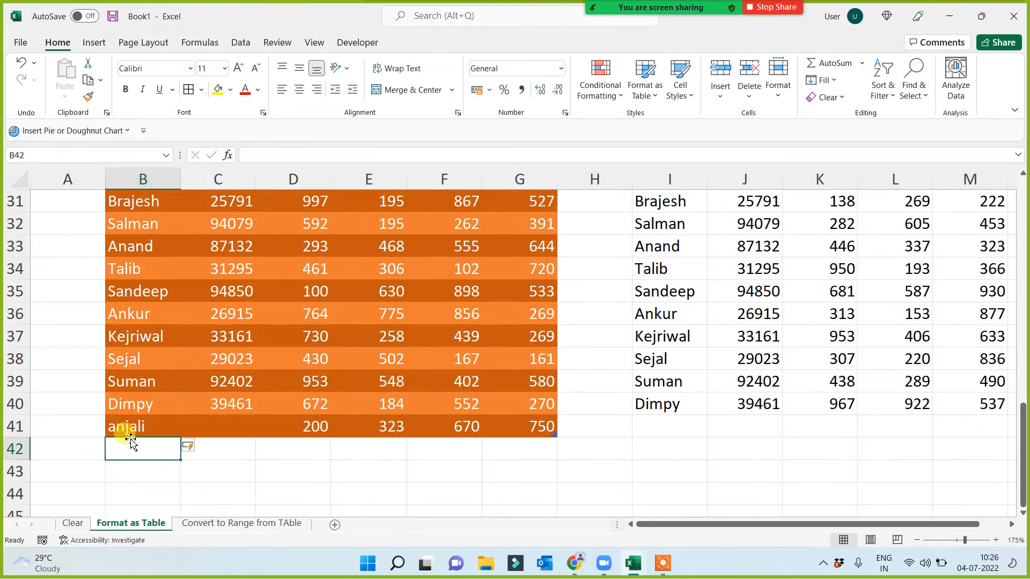
Inspect the automatically filled cells of the new row 41 and enter 75666 as its salary in C41.
left_click_drag(135, 429, 480, 430)
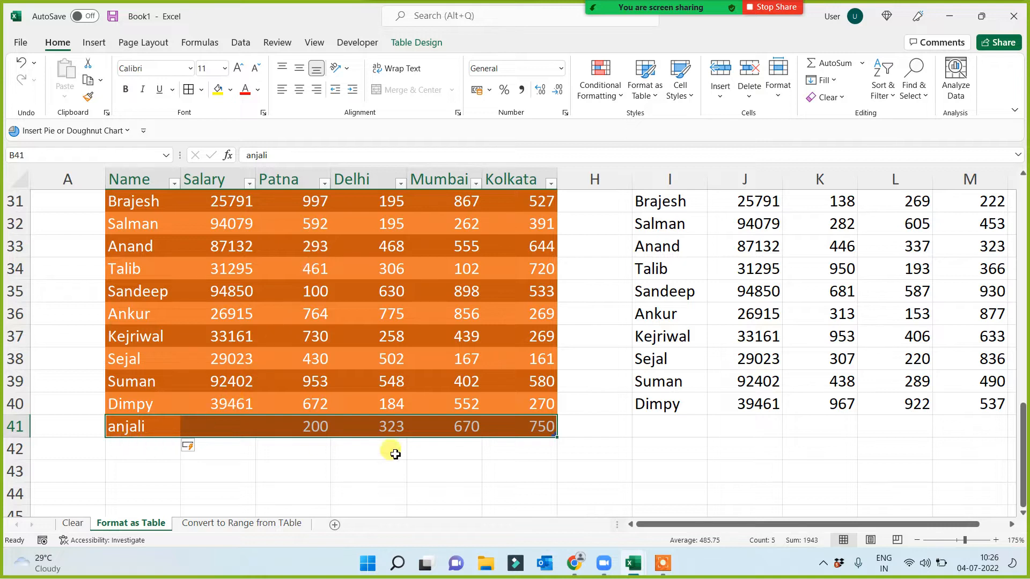
left_click(374, 473)
left_click(300, 428)
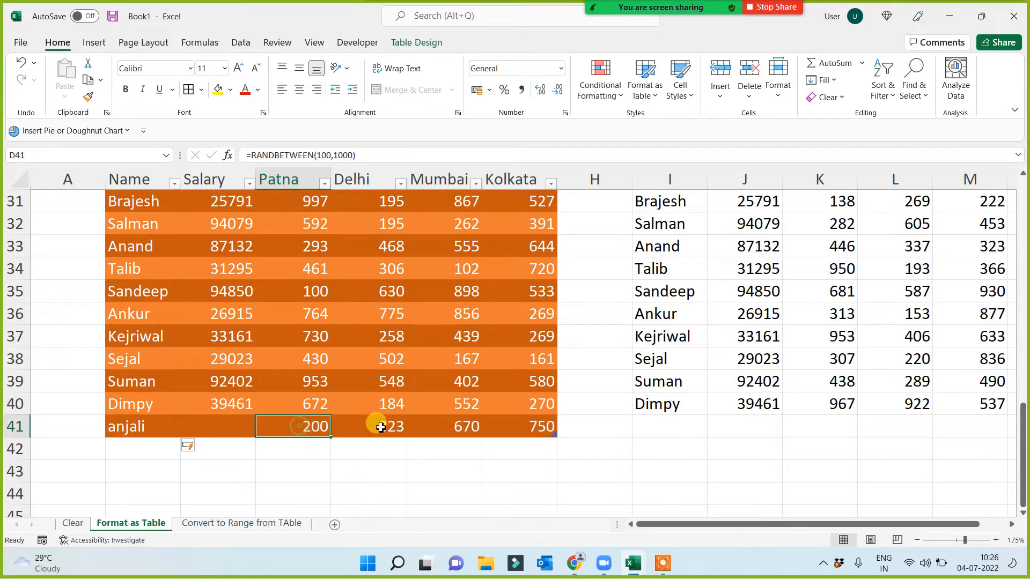
left_click(387, 427)
left_click(462, 426)
left_click(537, 427)
left_click(232, 426)
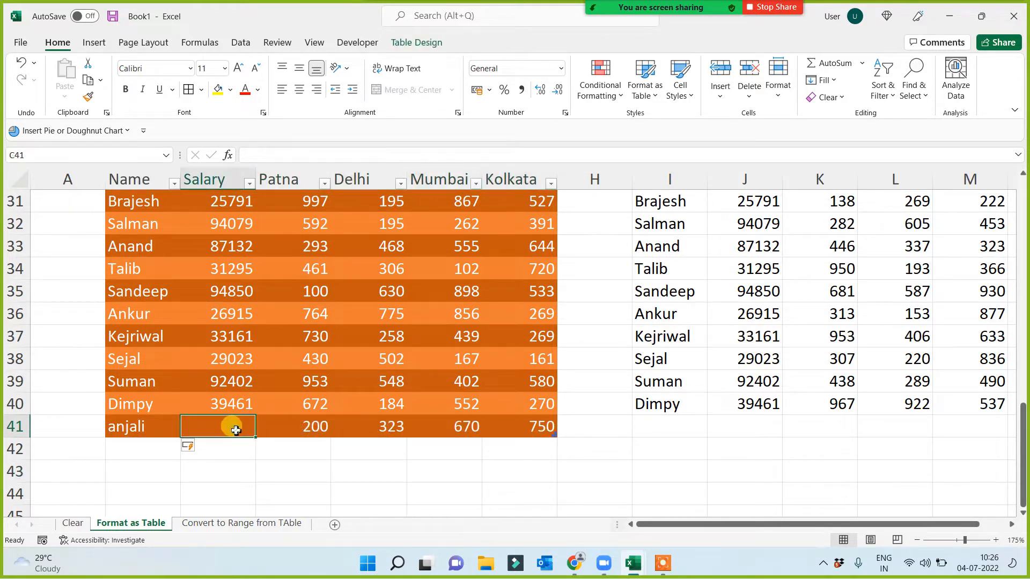
type("75666")
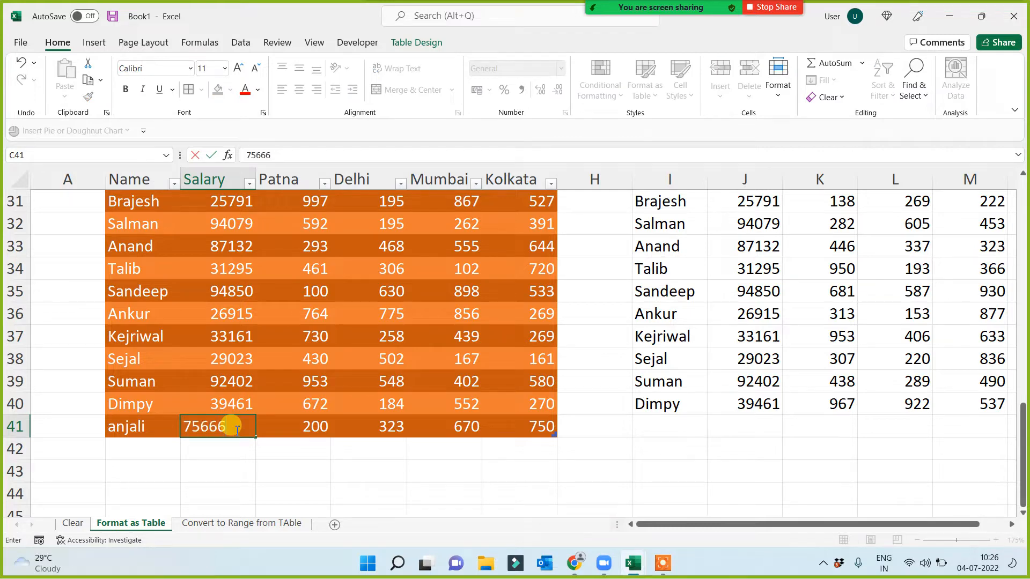
left_click(228, 470)
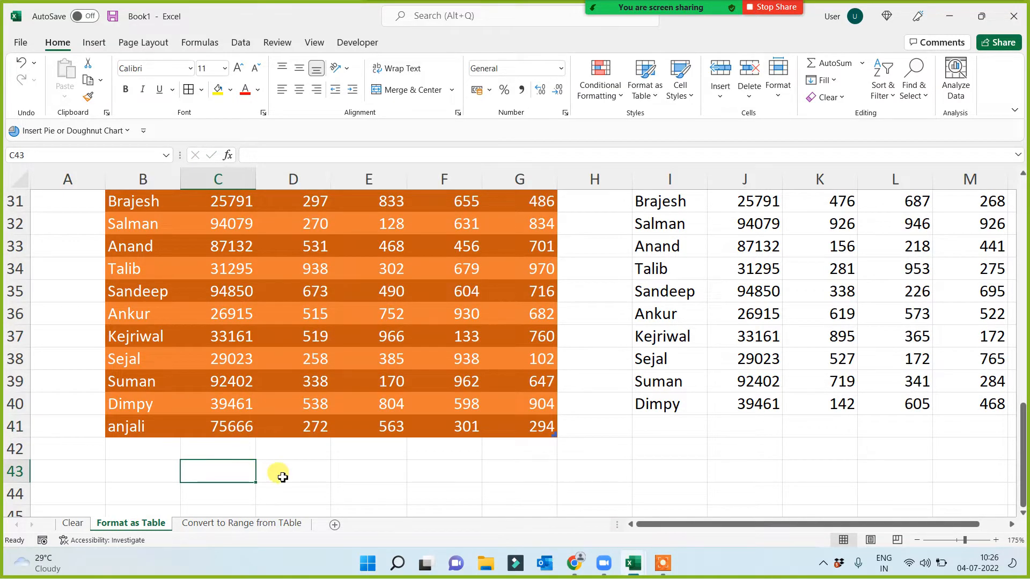
Extend the orange table with a new column by entering the header "patna" in cell H30, and compare it with the existing Patna header.
scroll(283, 478, "up", 2)
left_click(572, 313)
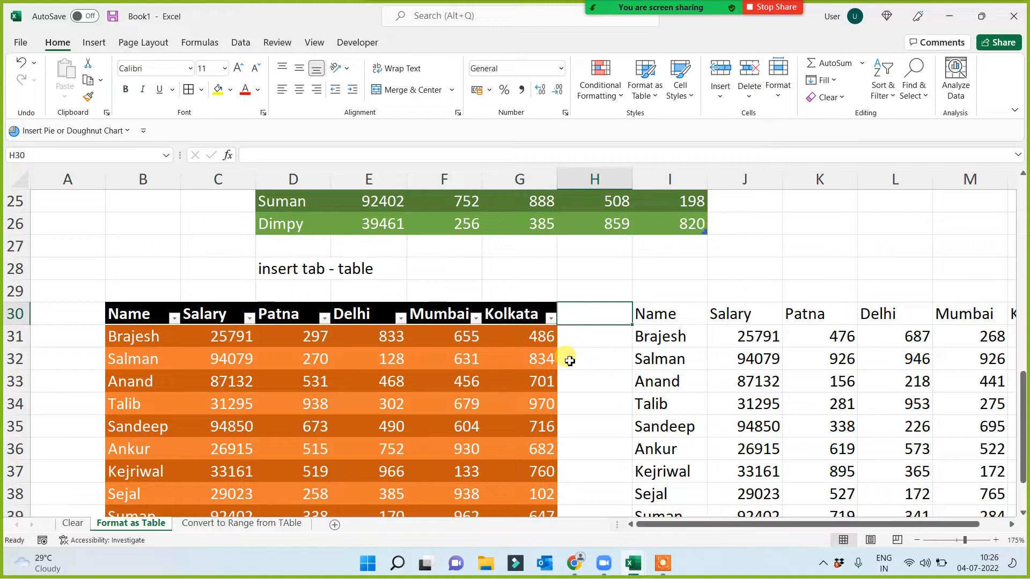
type("patna")
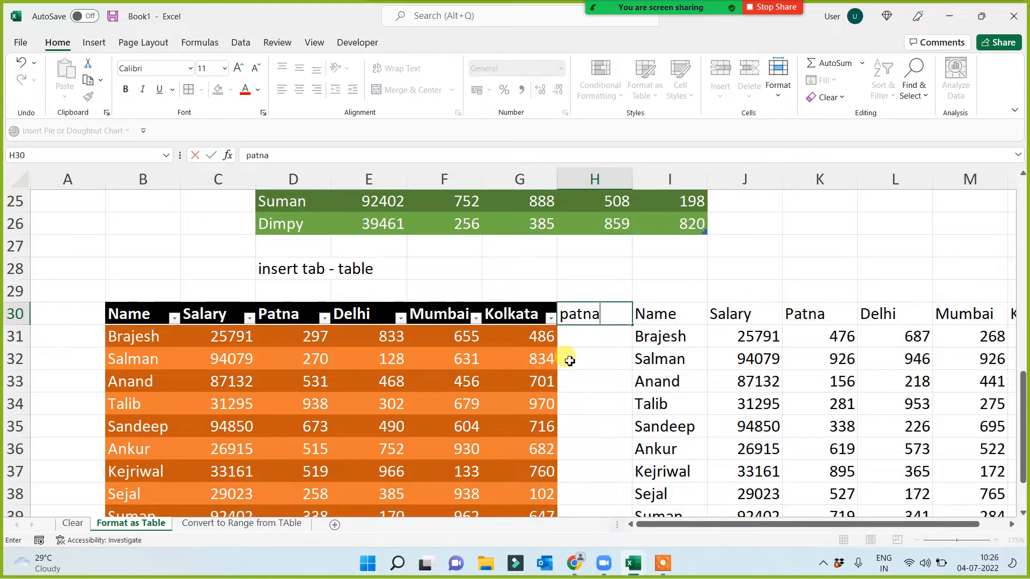
key("Return")
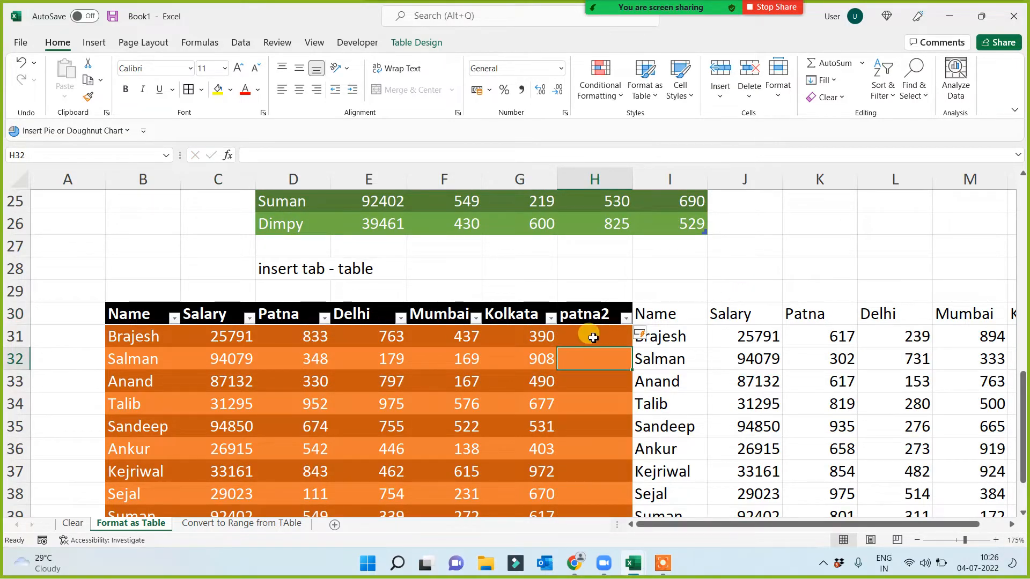
left_click(267, 319)
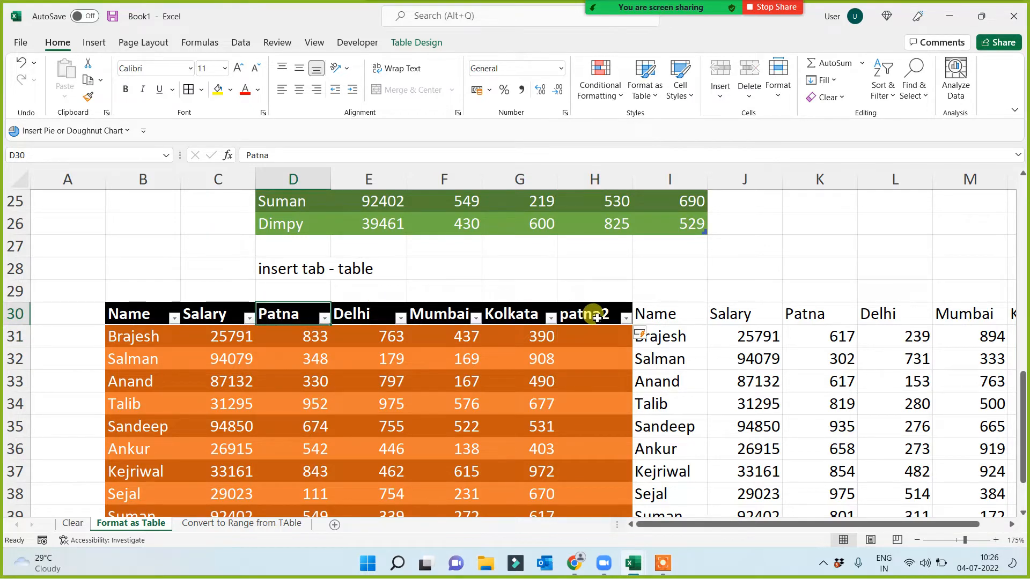
left_click(599, 337)
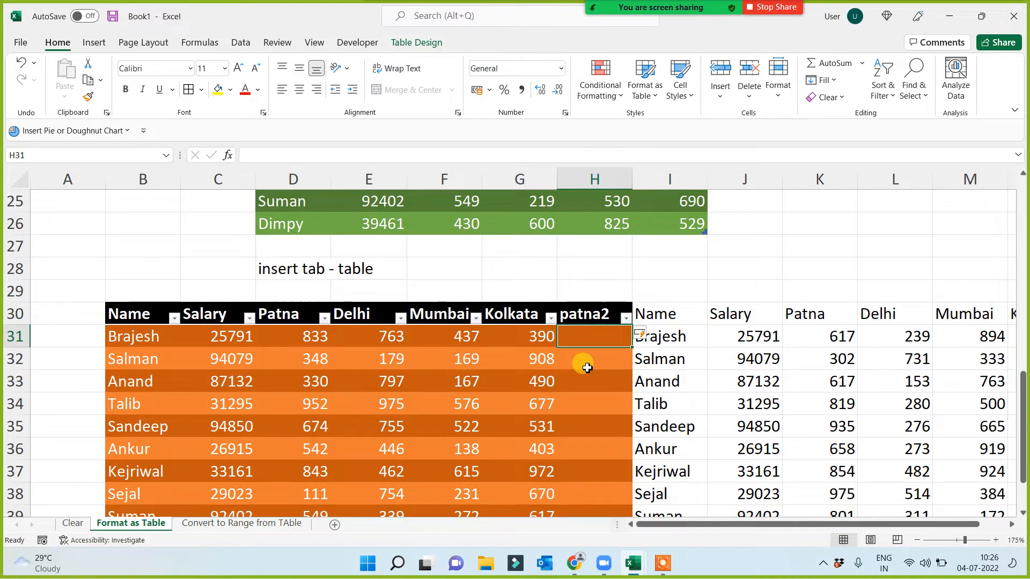
scroll(585, 375, "down", 5)
scroll(575, 400, "up", 4)
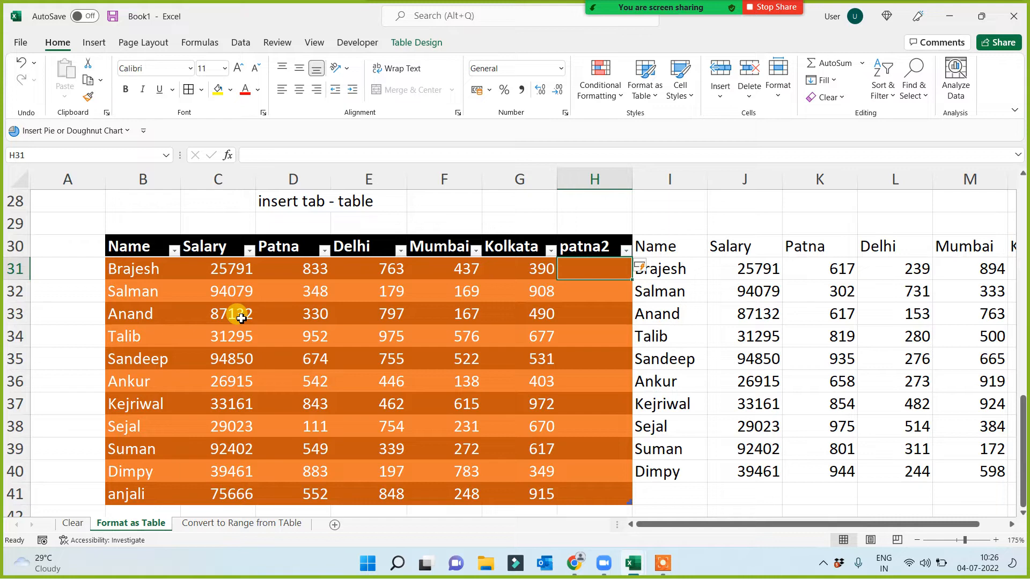
Delete the contents of the plain Name column in I30:I40 beside the orange table.
left_click_drag(673, 246, 687, 470)
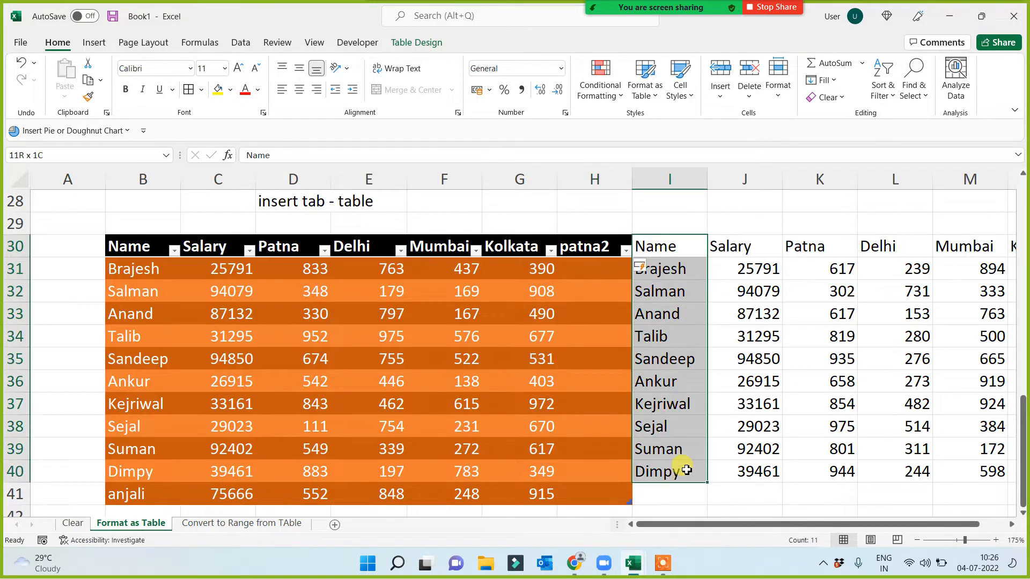
key("Delete")
left_click(684, 403)
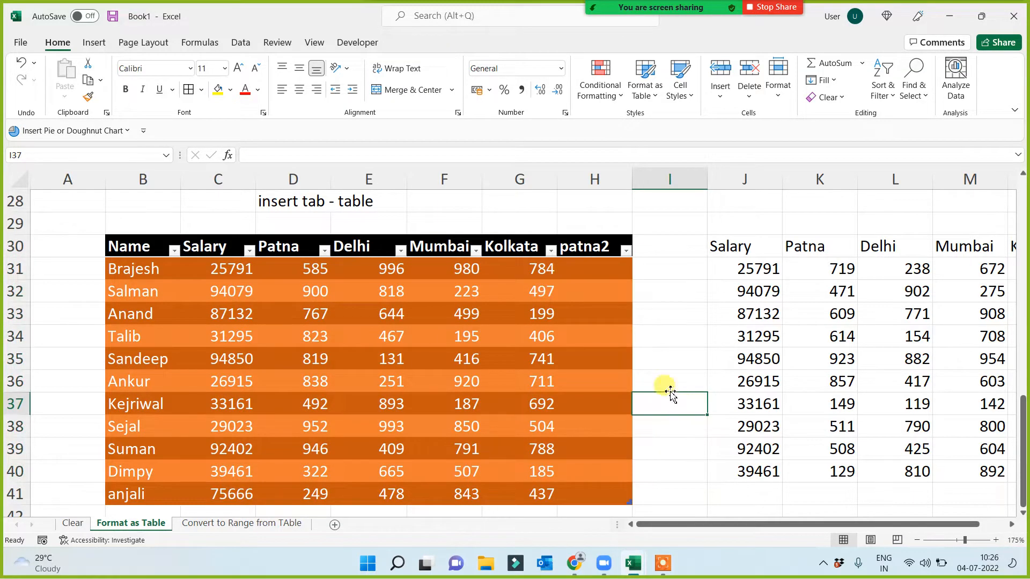
Add two more rows to the orange table by entering 324 in B42 and "ert" in B43.
scroll(134, 403, "down", 3)
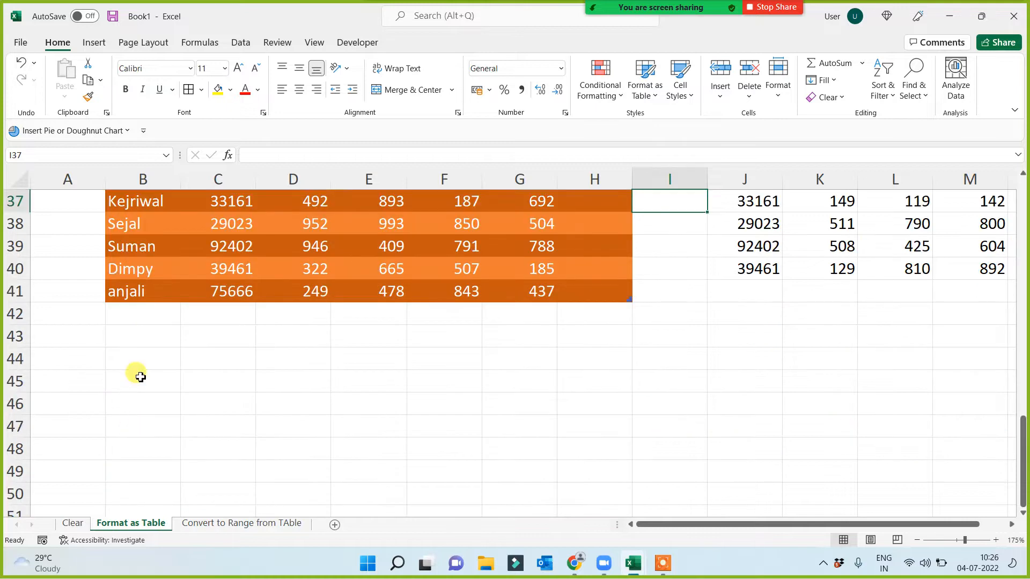
left_click(138, 313)
type("324")
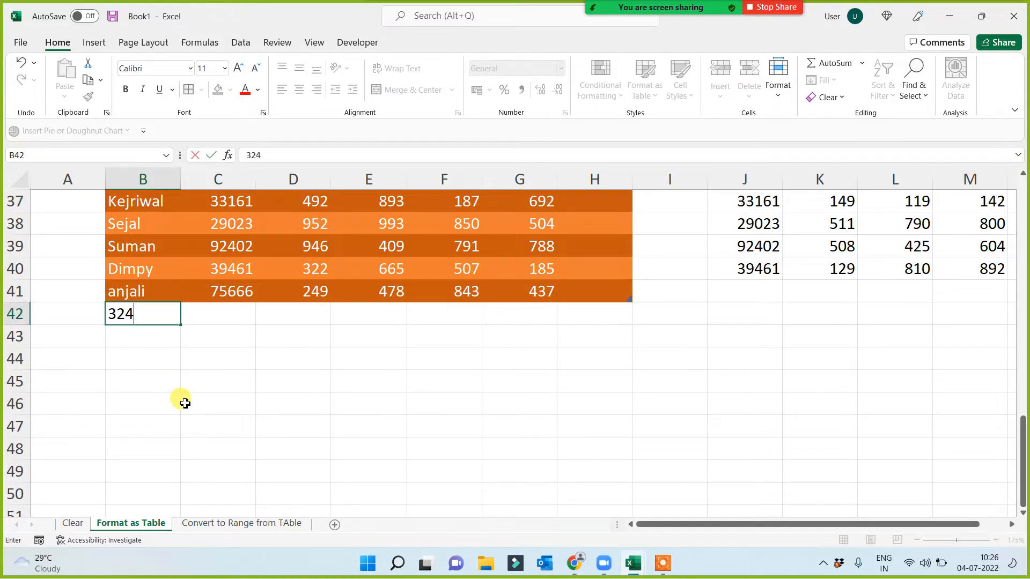
left_click(185, 403)
left_click(155, 330)
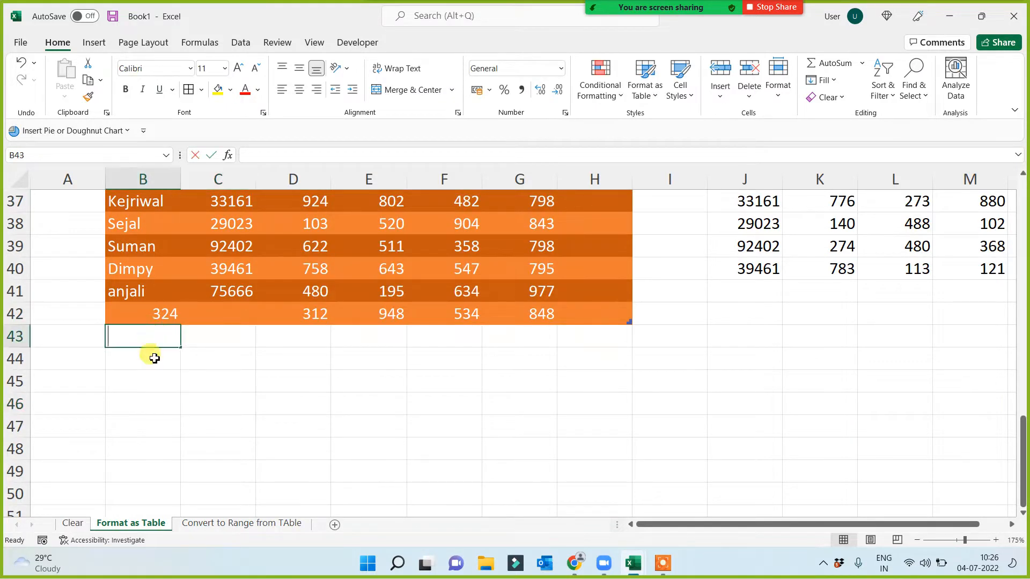
type("ert")
left_click(147, 399)
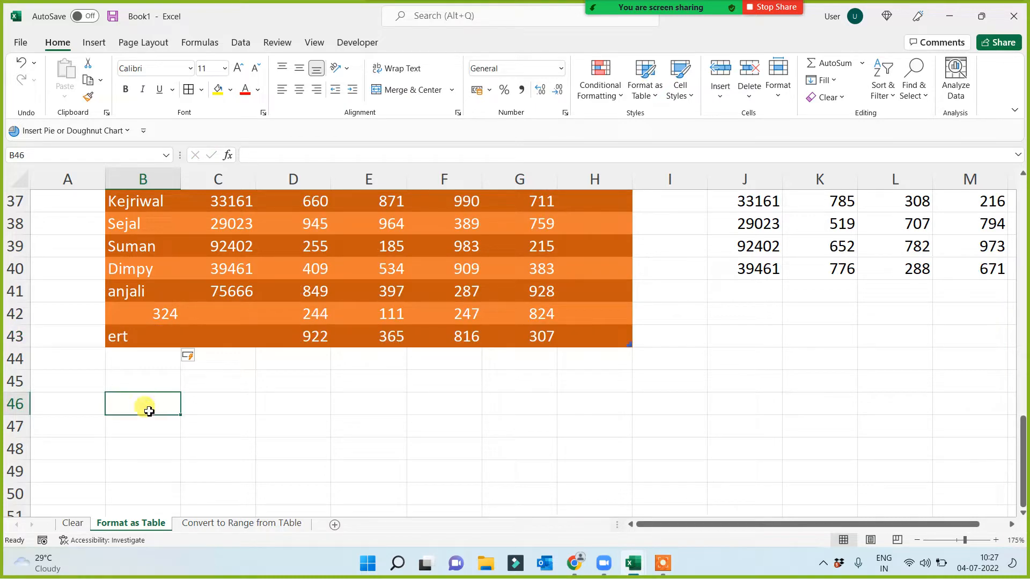
scroll(215, 435, "up", 3)
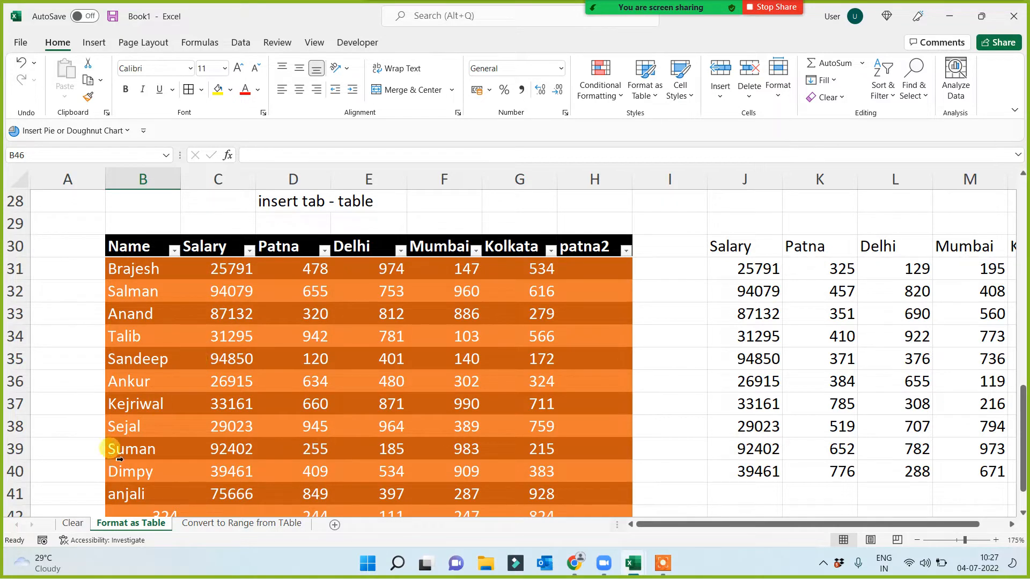
Review the Clear, Format as Table and Convert to Range from TAble sheets one after another.
left_click(72, 523)
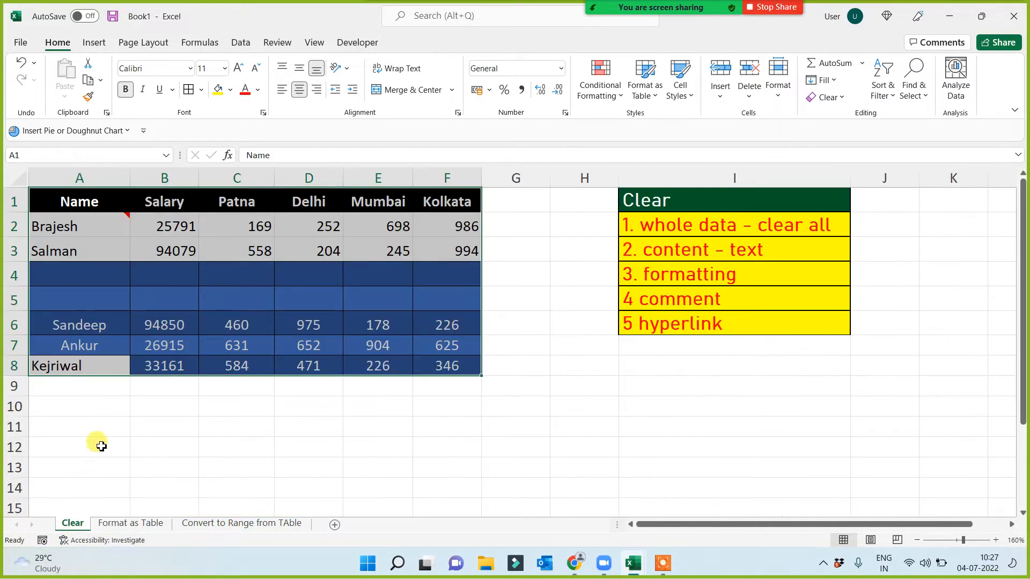
left_click(197, 423)
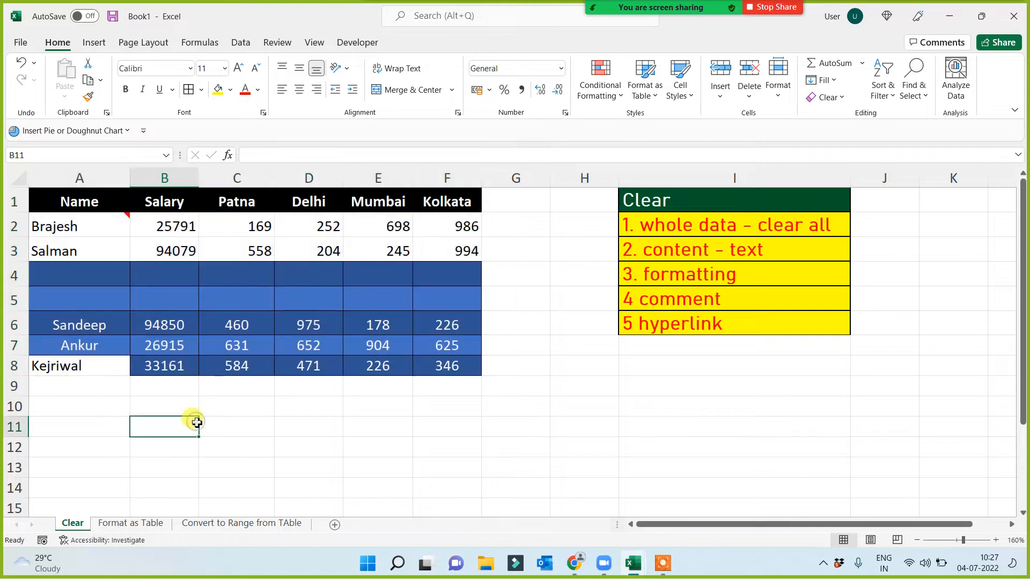
left_click(179, 485)
left_click(136, 525)
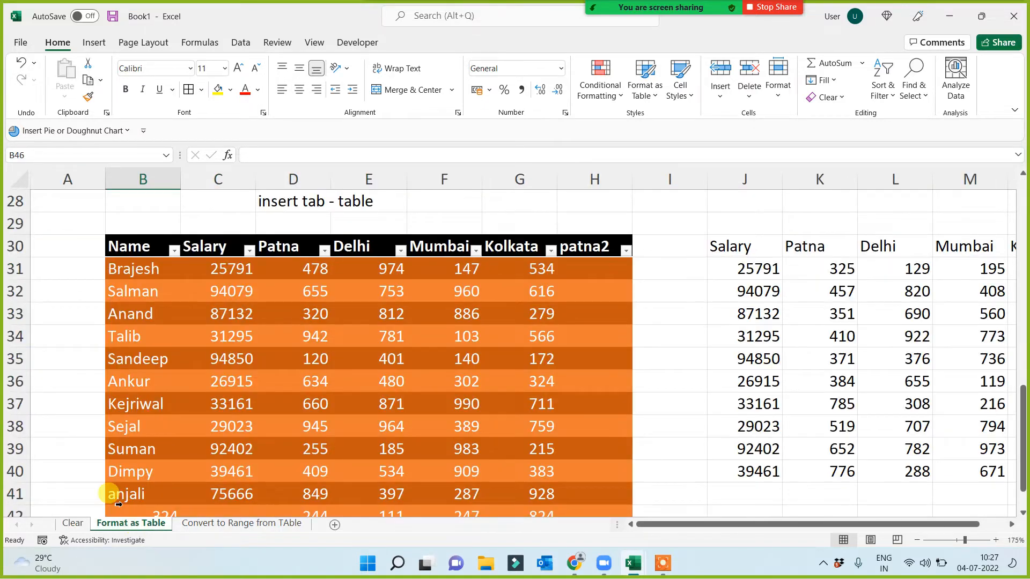
left_click(239, 524)
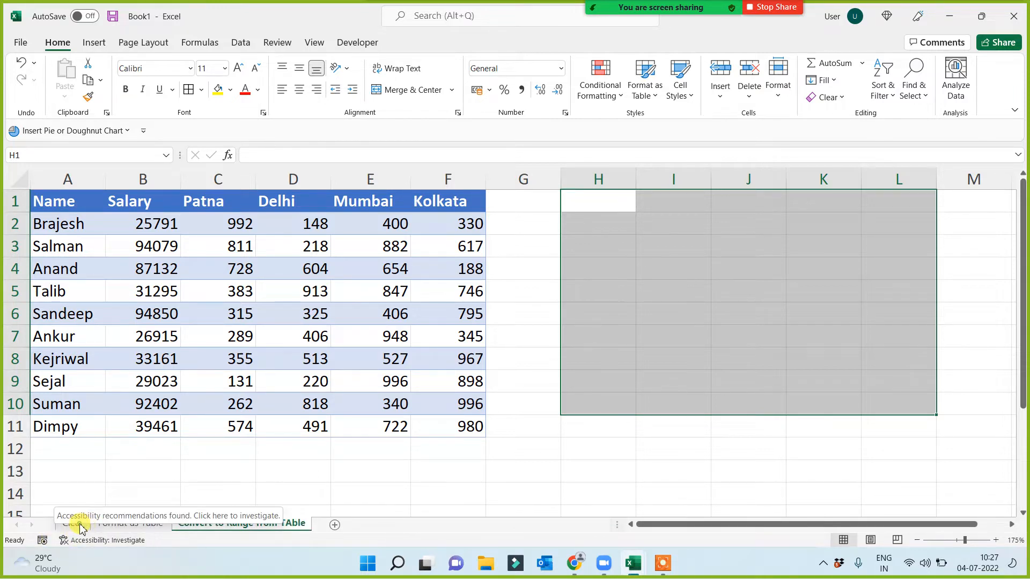
key("alt+Tab")
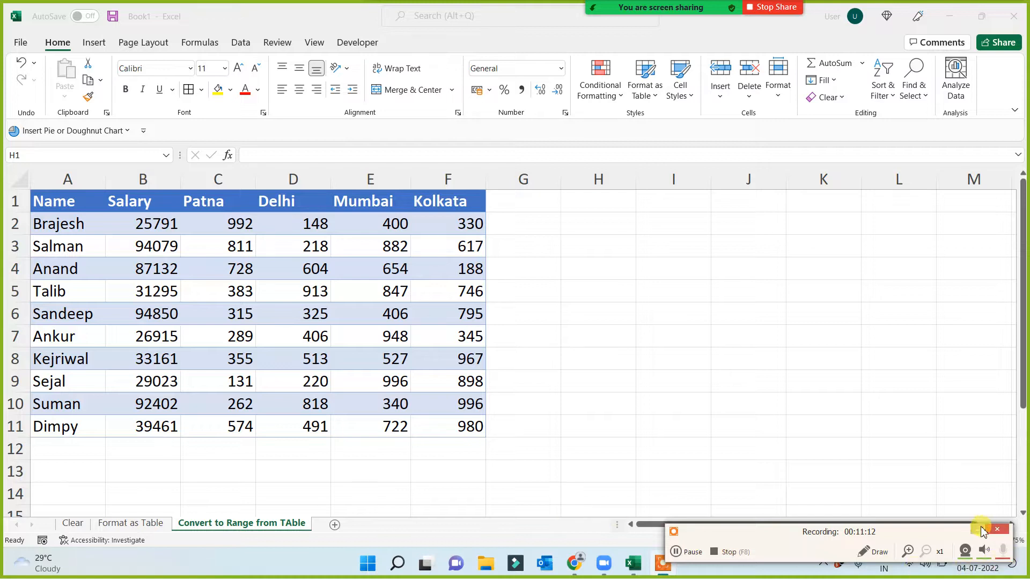
left_click(978, 532)
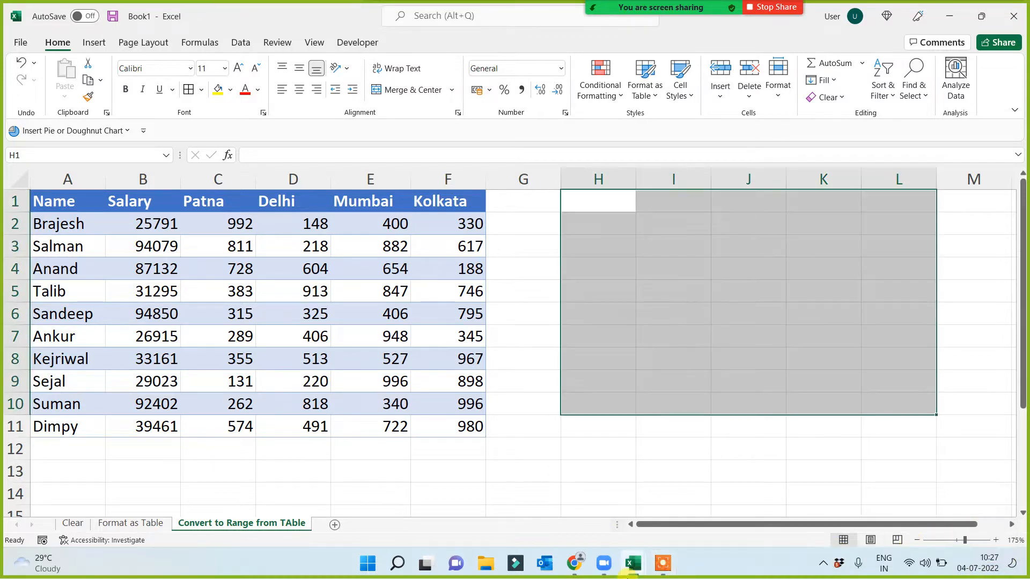
left_click(662, 566)
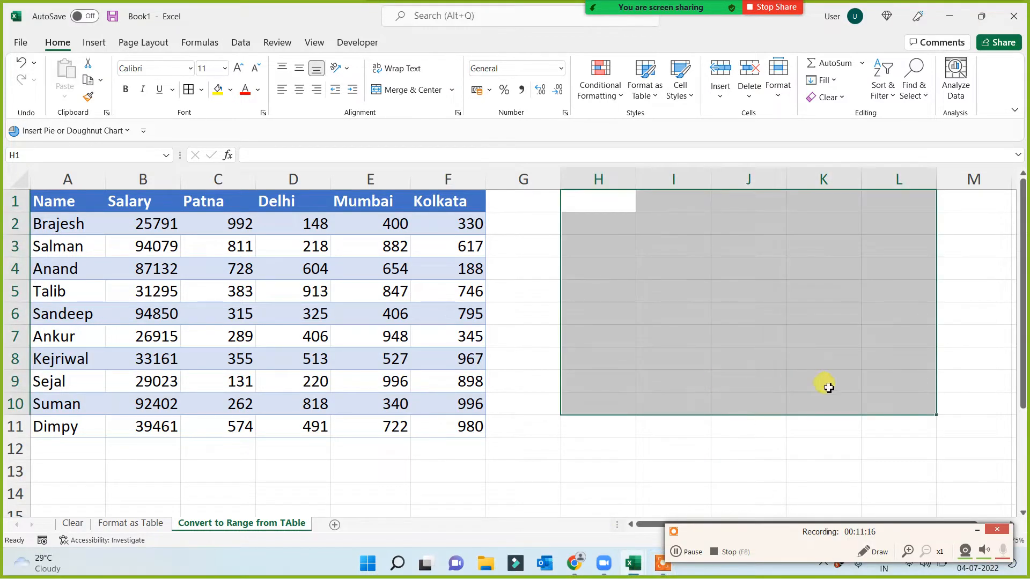
left_click(979, 533)
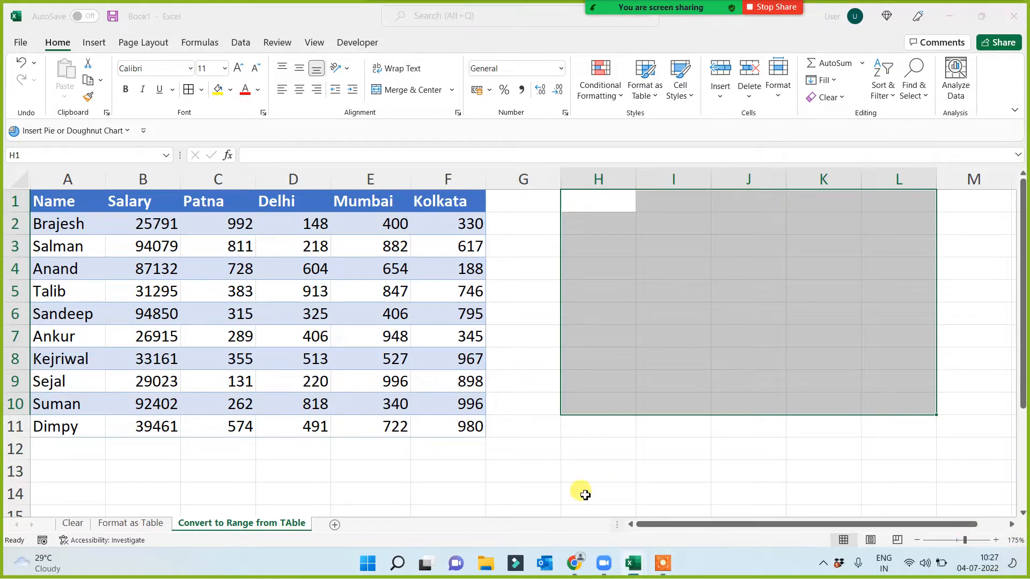
Switch to the CCA - TAb options workbook and copy the green format of "1. whole data" in B8 onto "***Format as a Table" in B6.
mouse_move(636, 572)
left_click(593, 518)
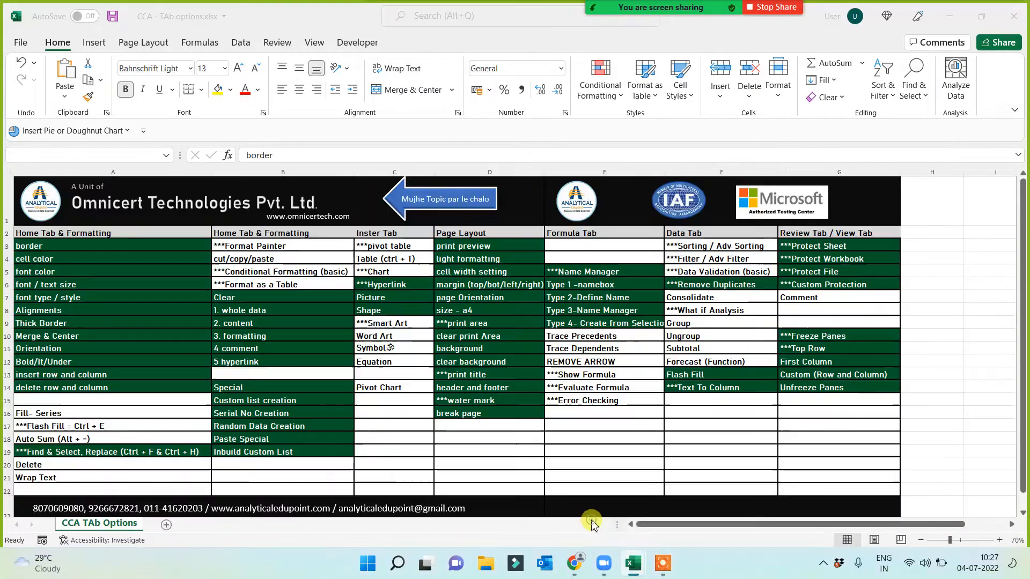
left_click(261, 297)
left_click(256, 283)
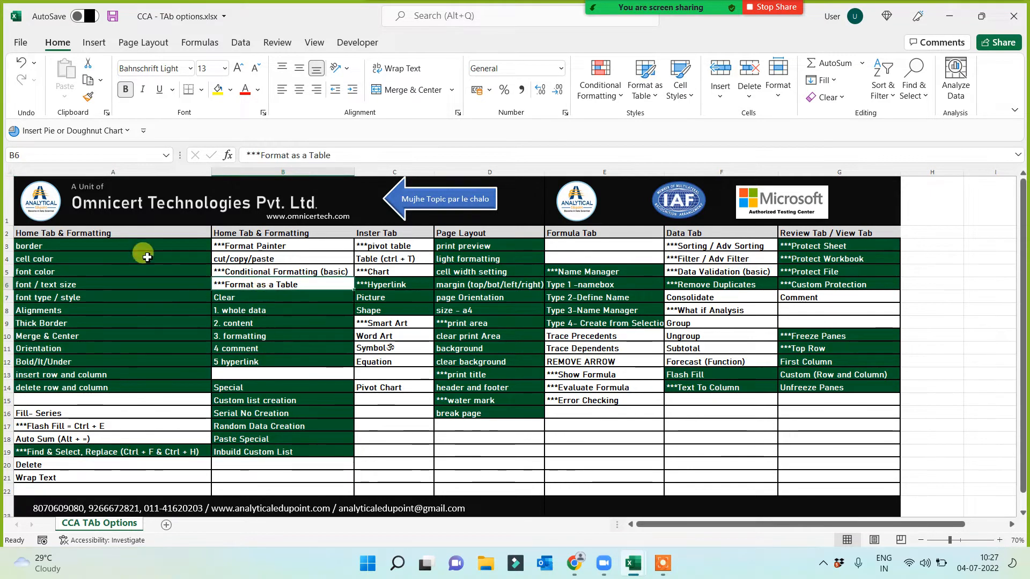
left_click(253, 311)
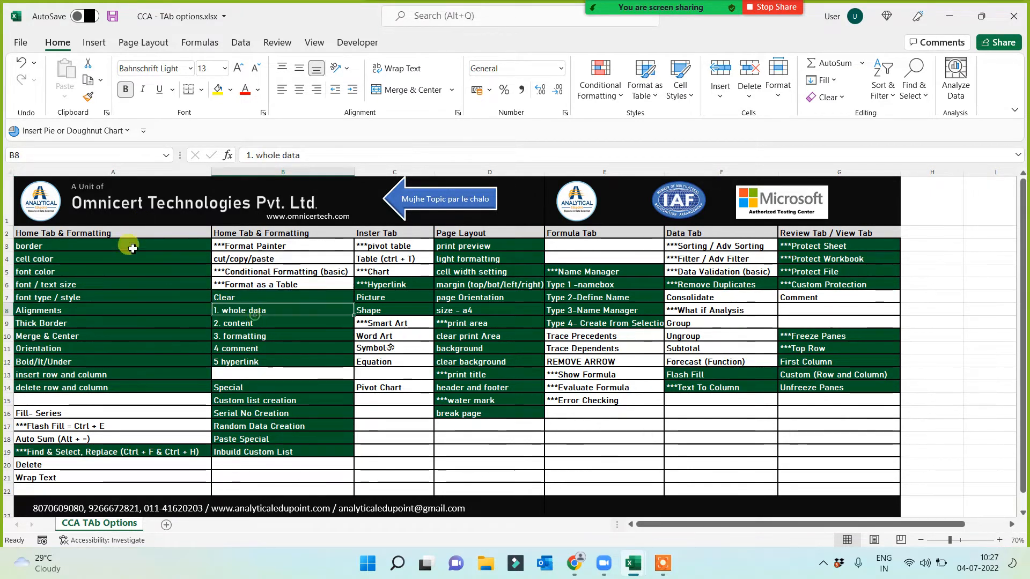
left_click(88, 96)
left_click(273, 283)
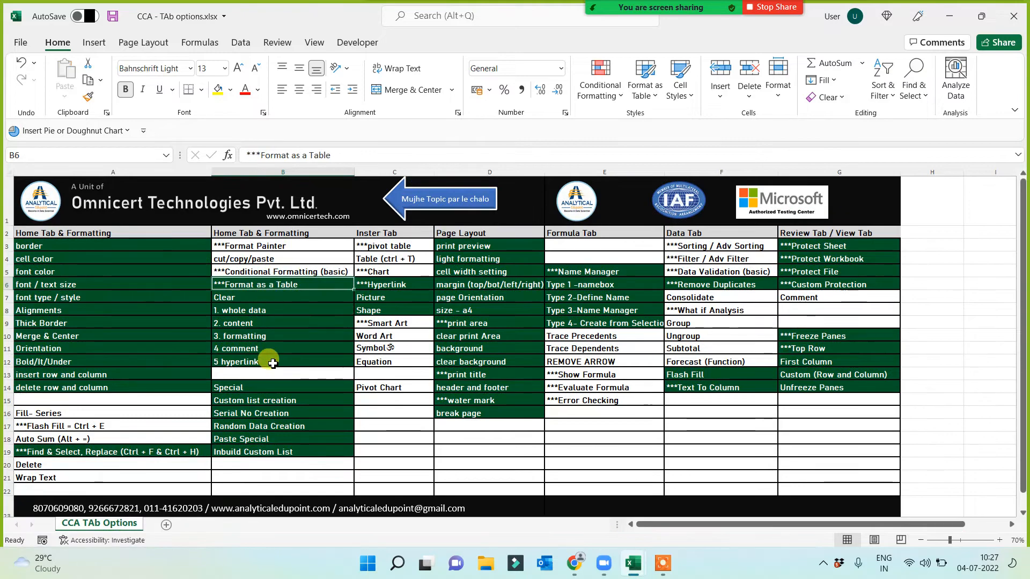
Copy the green format of "4 comment" onto the Fill- Series, Flash Fill and Auto Sum topics in A16:A18 with Format Painter.
left_click(54, 413)
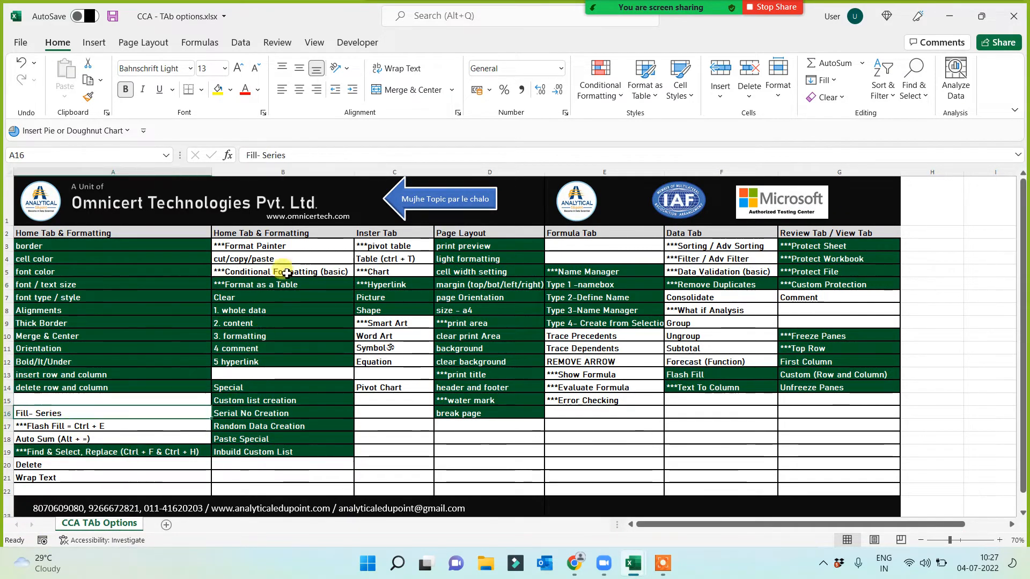
left_click(268, 347)
left_click(87, 97)
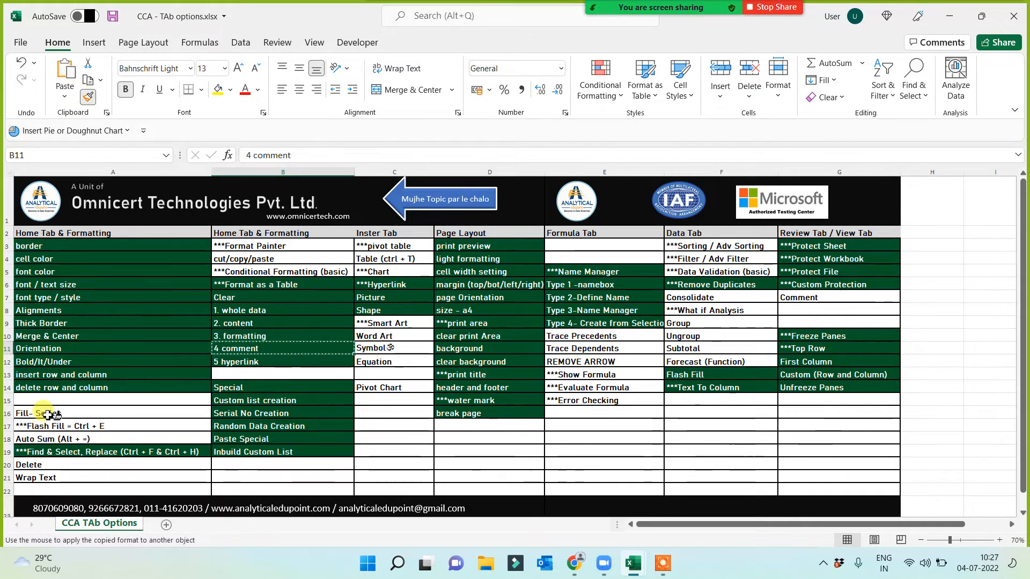
left_click(49, 414)
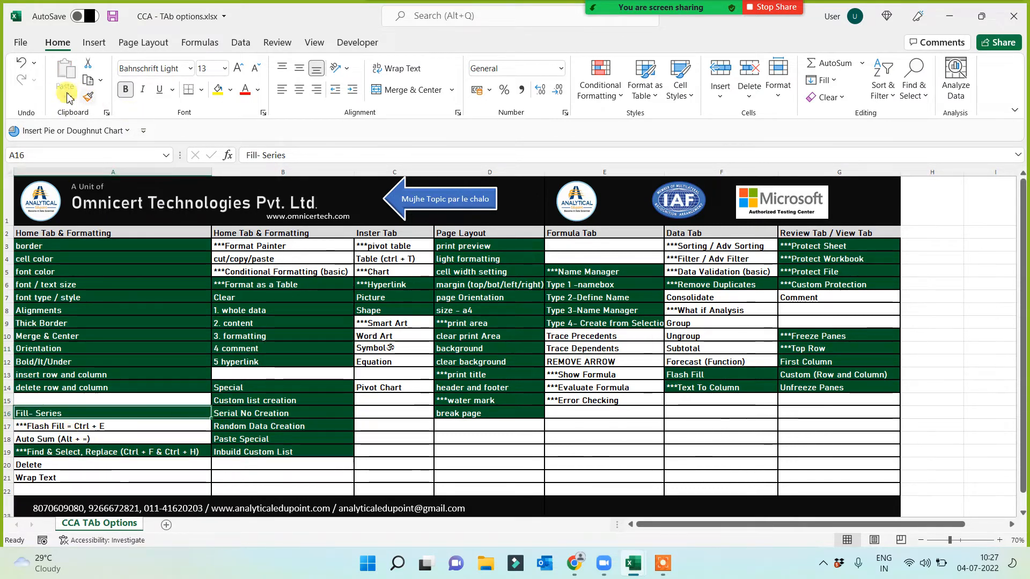
left_click(87, 97)
left_click(67, 425)
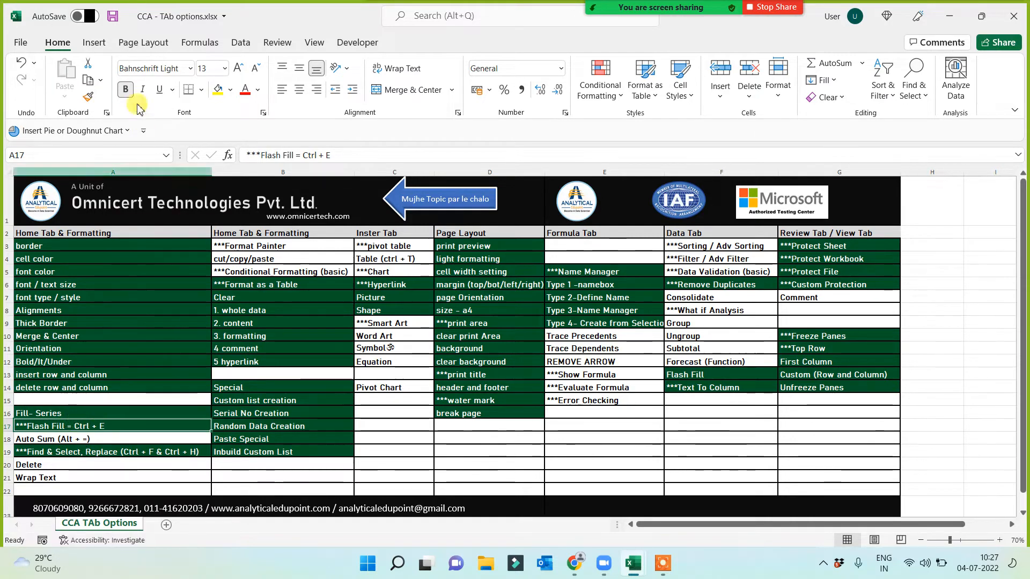
left_click(88, 96)
left_click(71, 440)
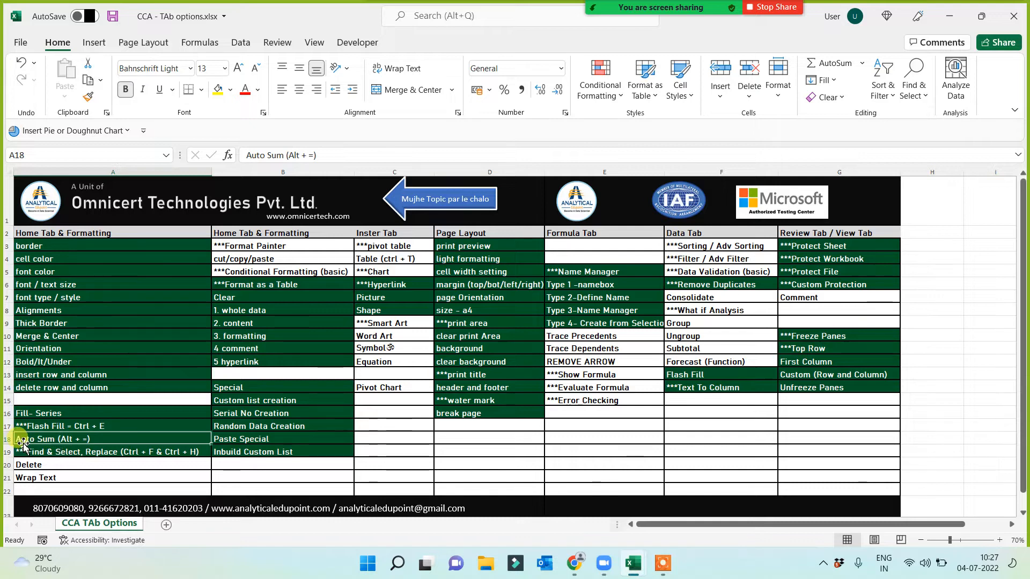
Switch back to Book1 and copy the data range A1:F11 of the Convert to Range from TAble sheet into a new worksheet at A1.
key("alt+Tab")
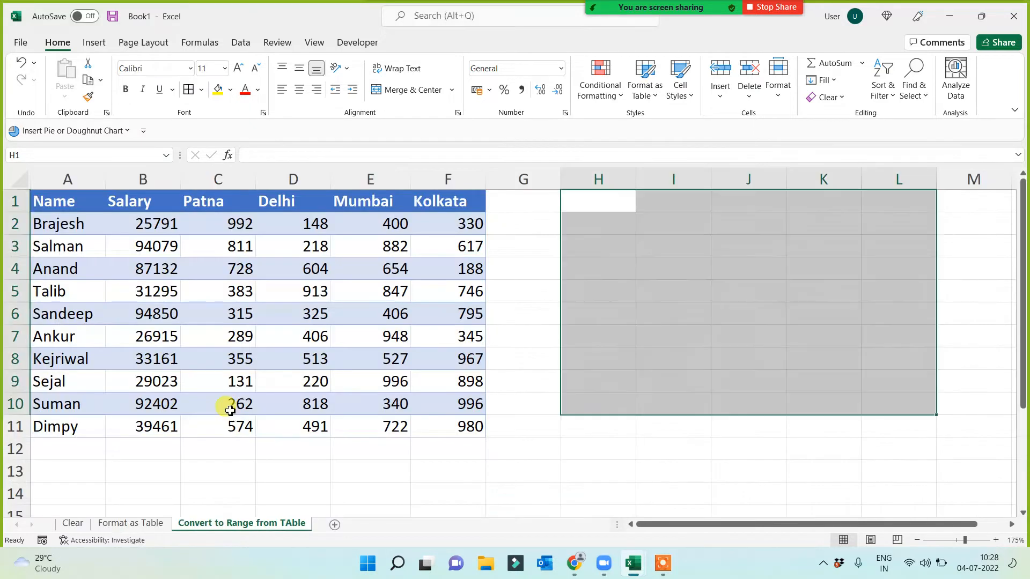
left_click_drag(70, 201, 472, 421)
key("ctrl+c")
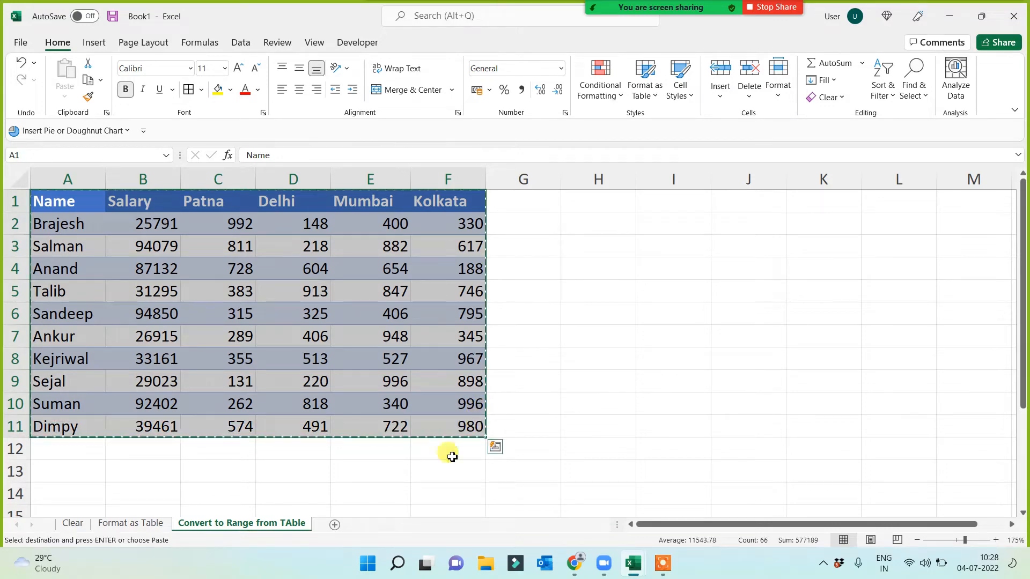
left_click(334, 525)
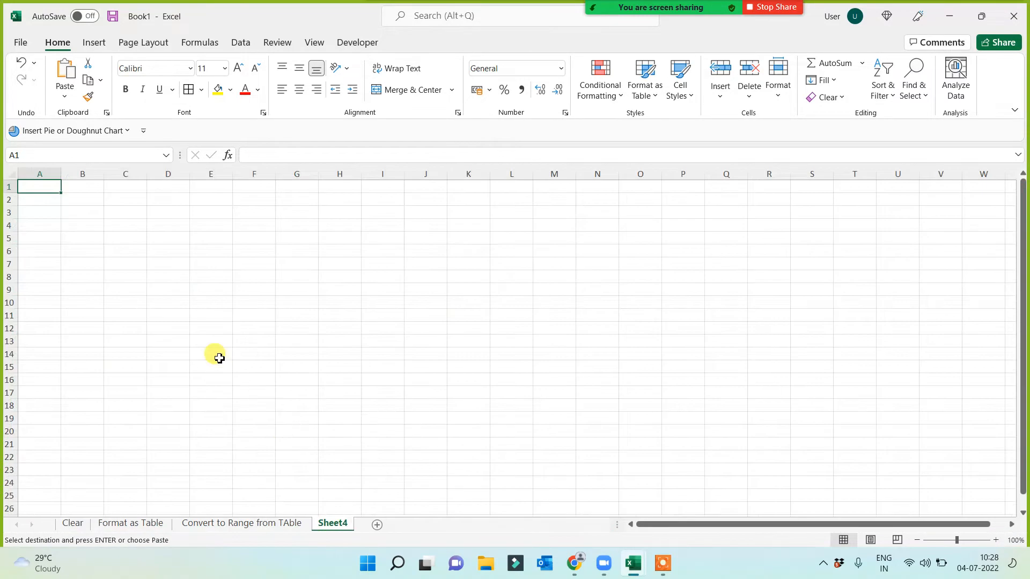
key("ctrl+v")
scroll(354, 402, "up", 3)
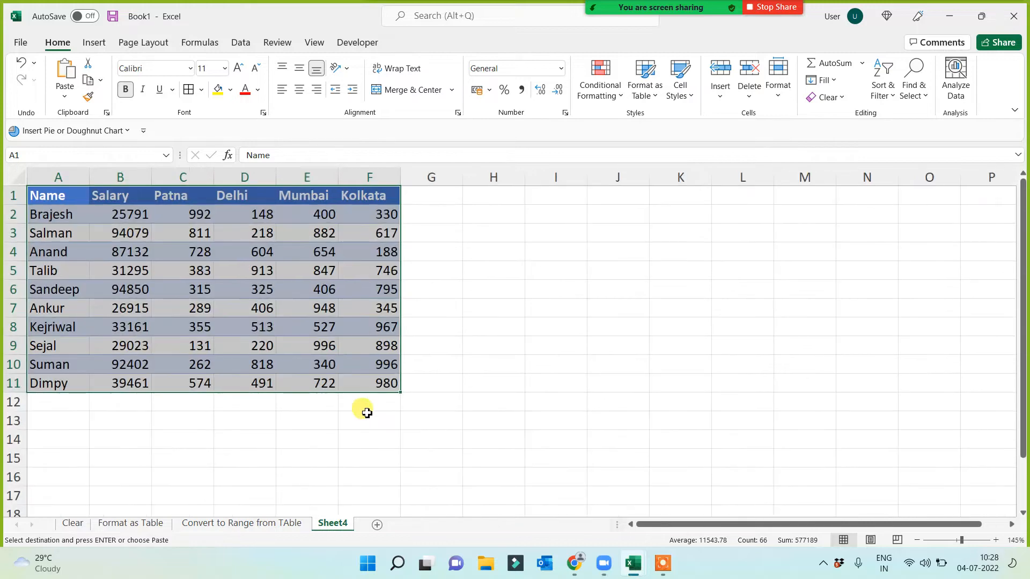
scroll(373, 416, "up", 2)
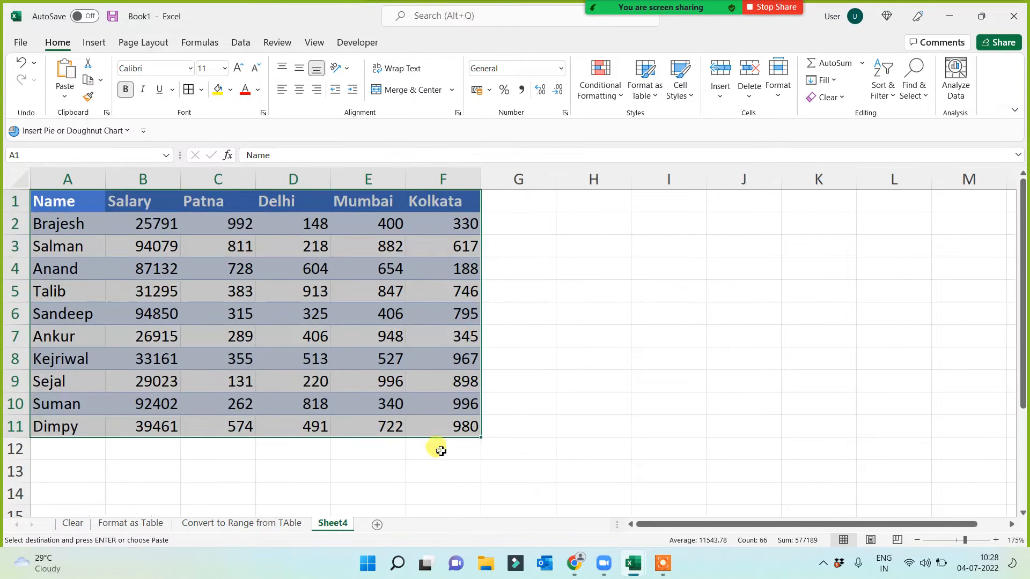
Total the Kolkata values F2:F11 in cell F12 with AutoSum and check the resulting formula.
left_click(435, 460)
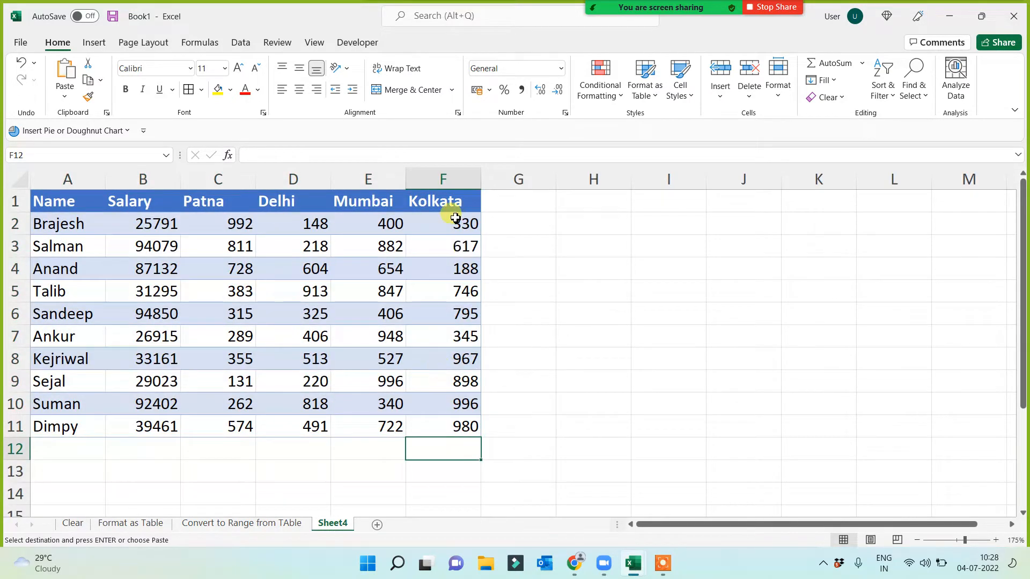
left_click_drag(455, 217, 445, 443)
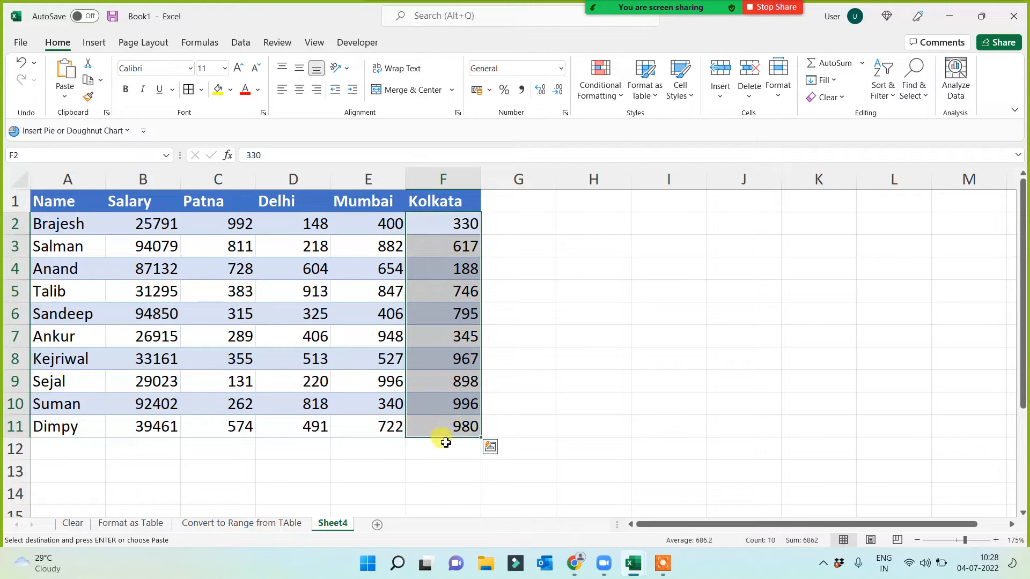
left_click(444, 450)
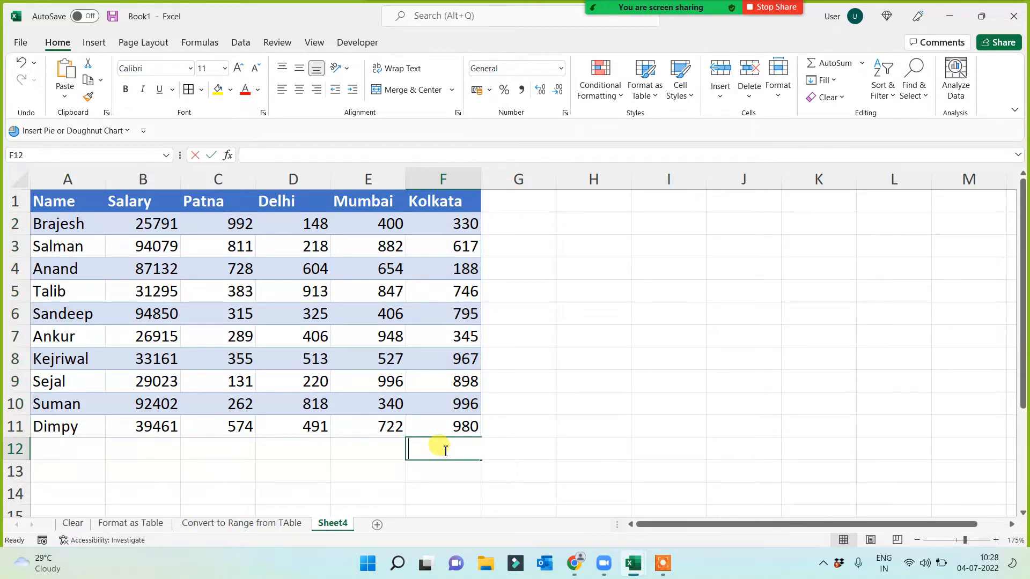
key("alt+equal")
key("Return")
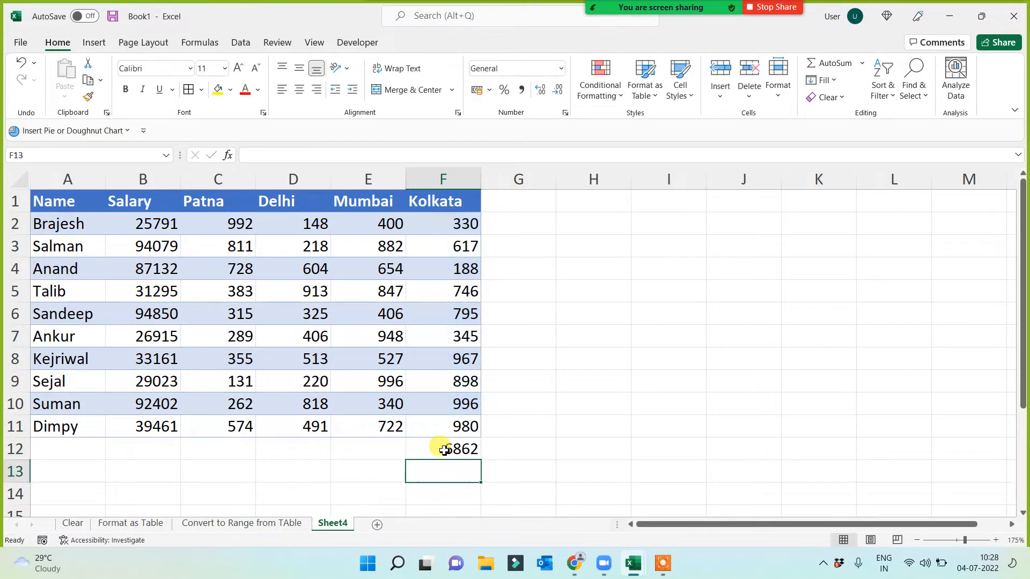
key("Up")
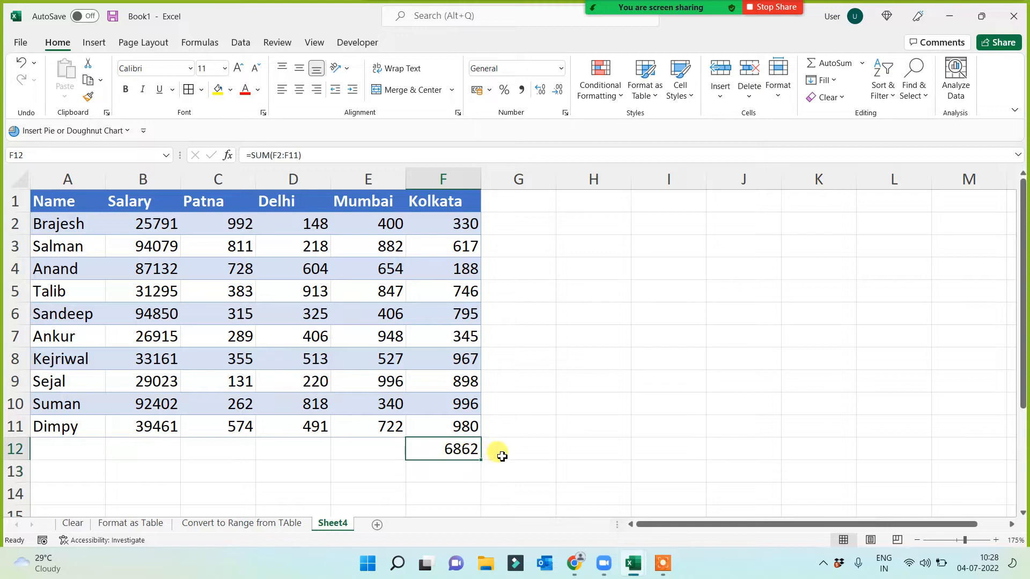
Add the notes "alt + =" in cell H7 and "auto sum" in cell H5 beside the data.
double_click(594, 332)
type("alt + =")
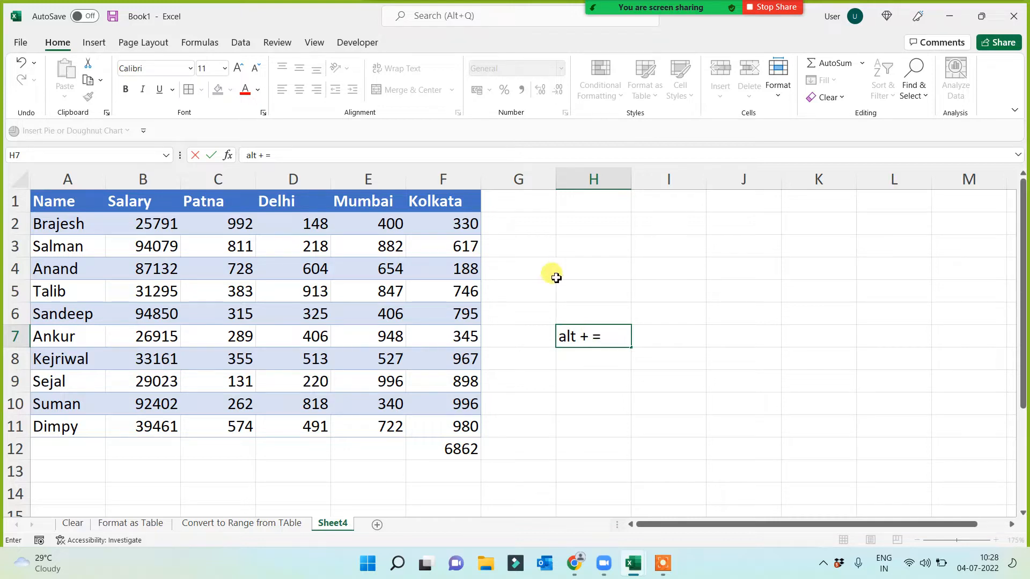
left_click(589, 283)
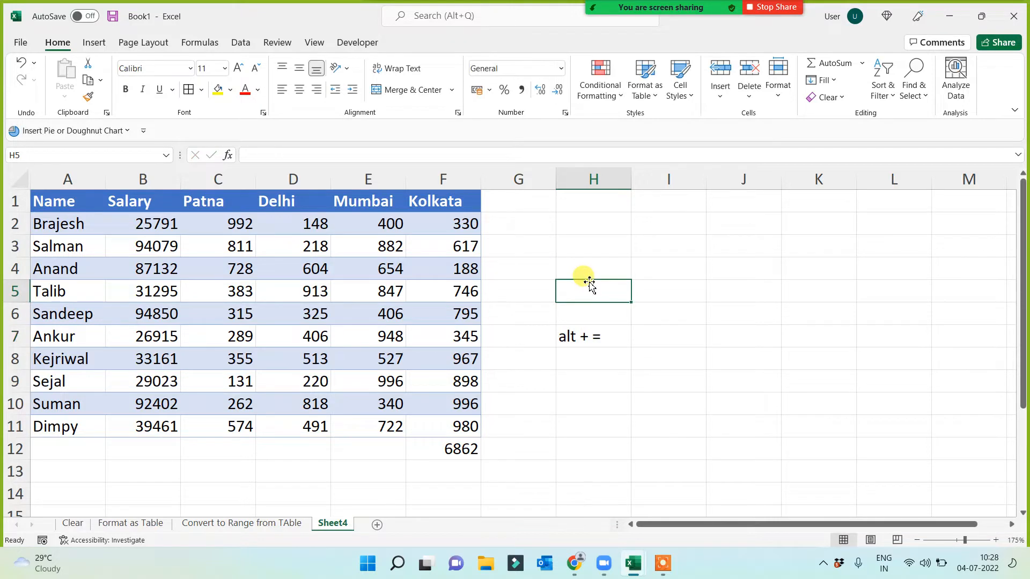
type("atu")
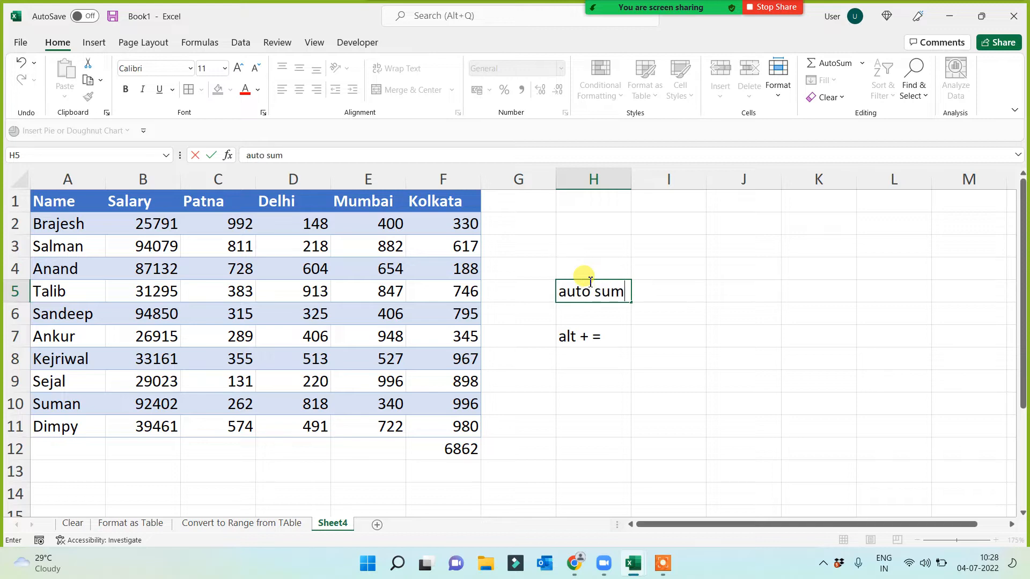
left_click(549, 472)
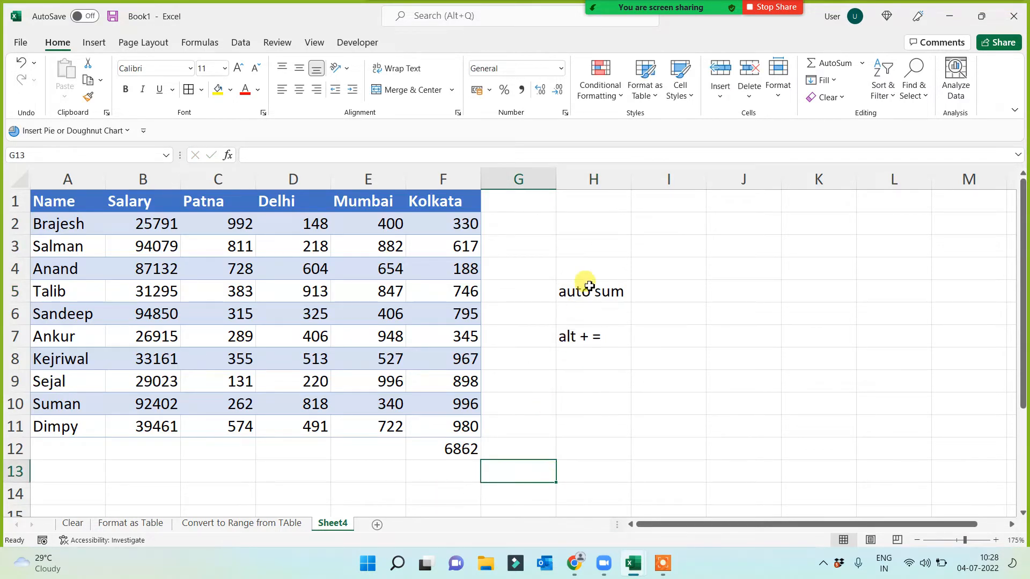
left_click_drag(587, 281, 593, 362)
Total the Mumbai column in cell E12 by entering the SUM formula for E2:E11 manually.
left_click(384, 448)
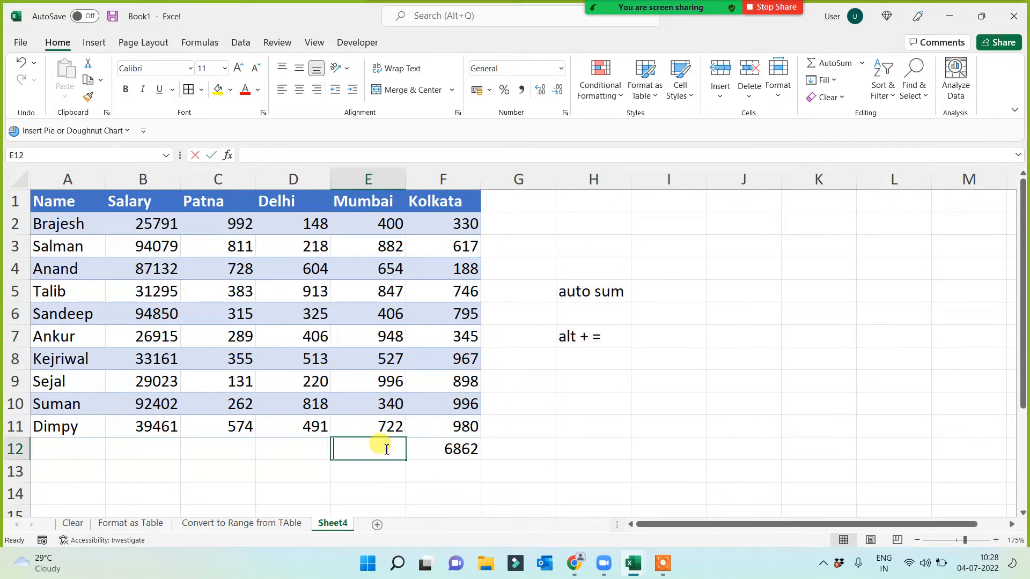
type("=sum(")
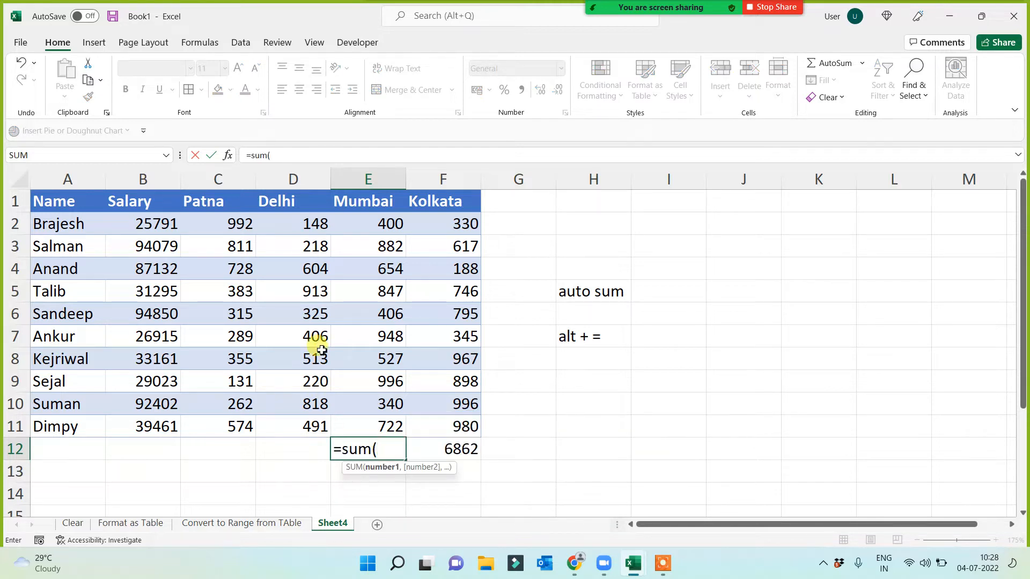
left_click(367, 224)
key("shift+Down")
key("shift+Down")
key("shift+Down")
key("shift+Down")
key("shift+Down")
key("shift+Down")
key("shift+Down")
key("shift+Down")
key("shift+Down")
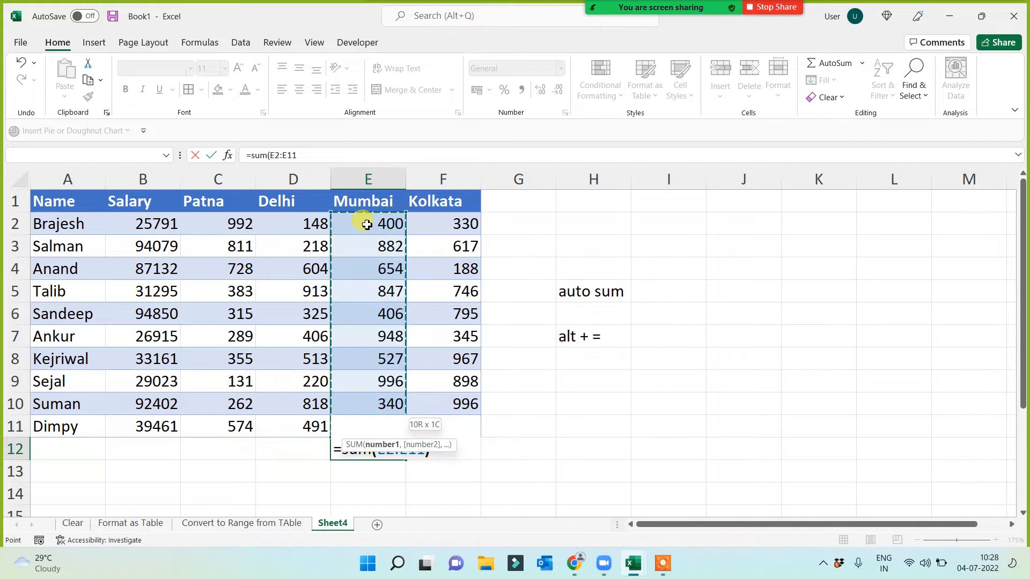
key("Return")
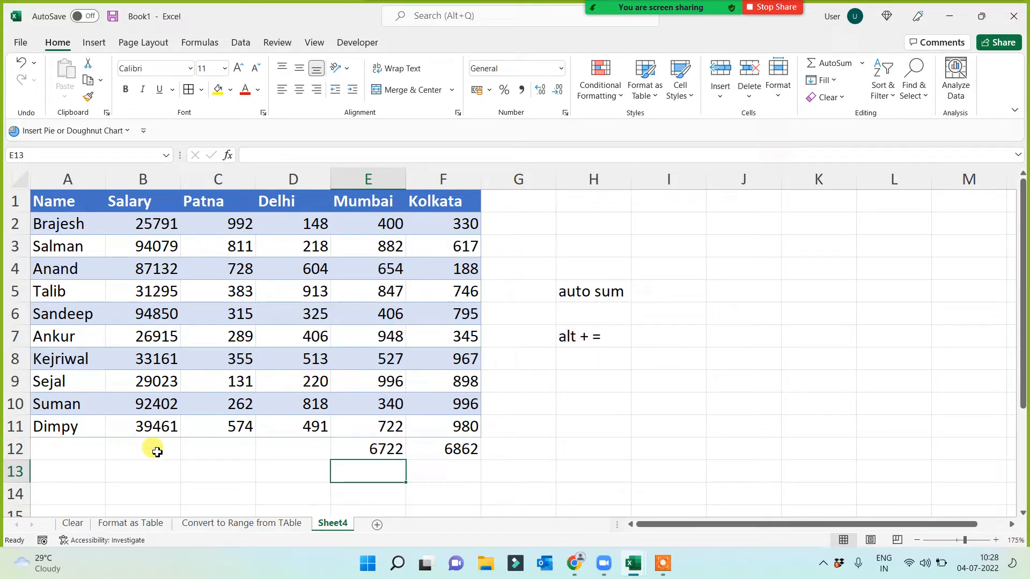
Total the Patna values C2:C11 in cell C12 with AutoSum and fill that cell yellow.
left_click(228, 452)
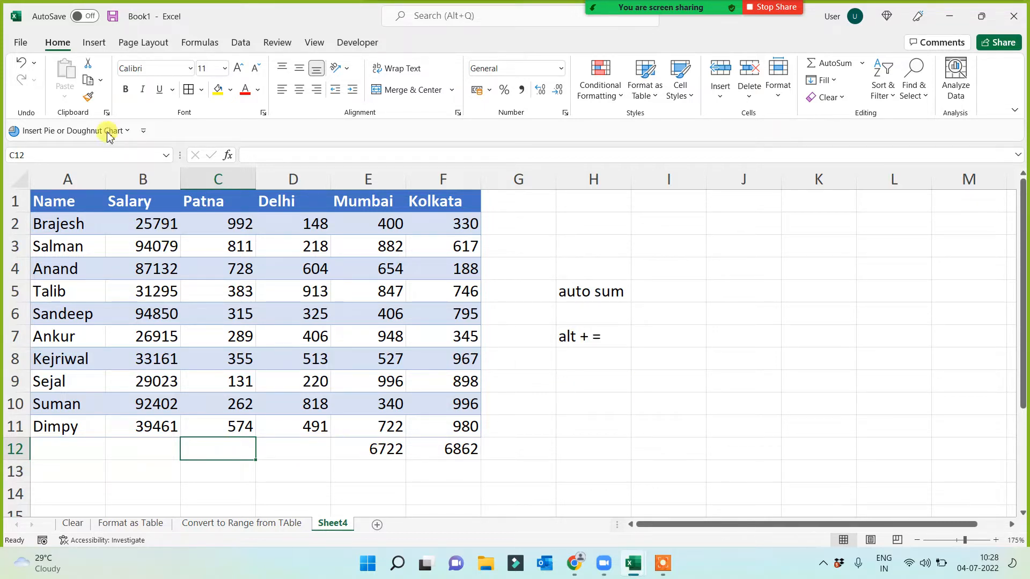
left_click(833, 63)
key("Return")
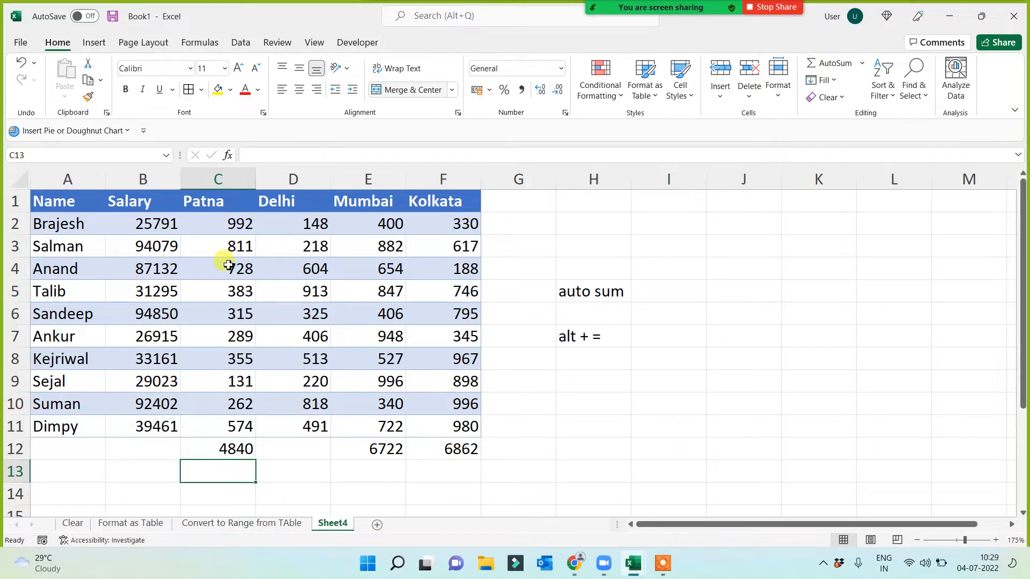
left_click_drag(225, 223, 226, 432)
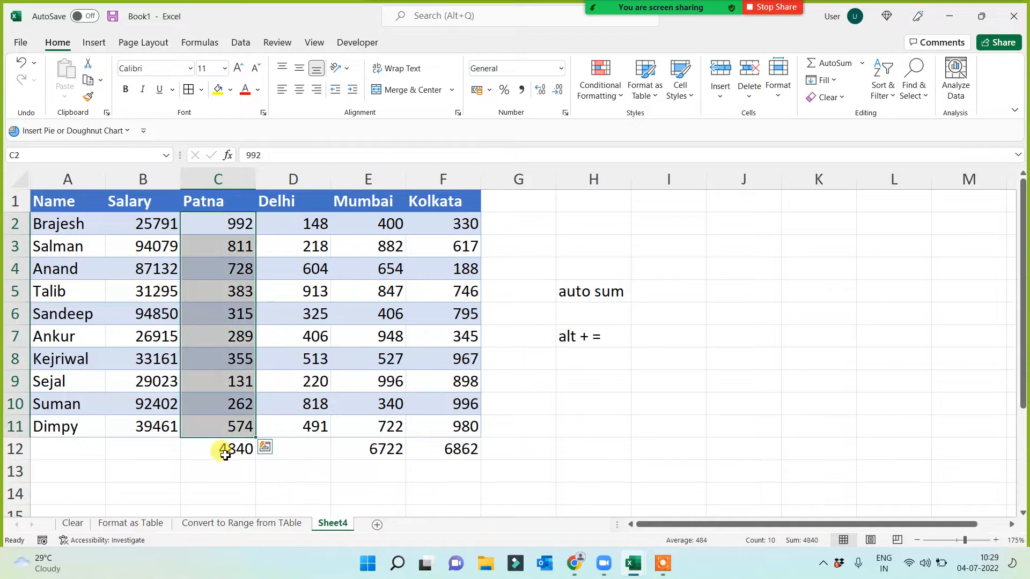
left_click(224, 451)
left_click(218, 89)
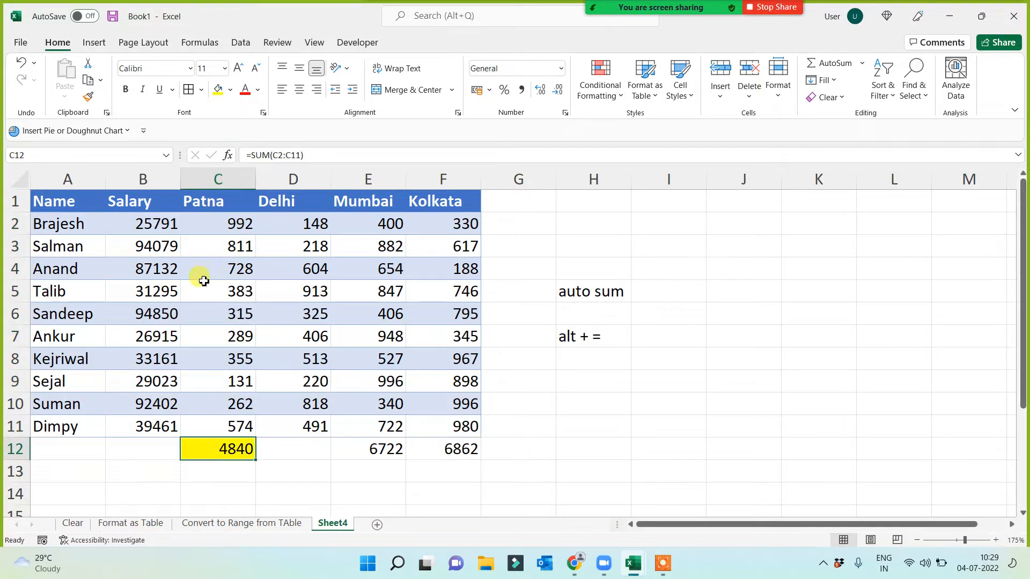
Fill cell G2 yellow and total the first data row B2:F2 in it with AutoSum.
left_click_drag(217, 235, 536, 231)
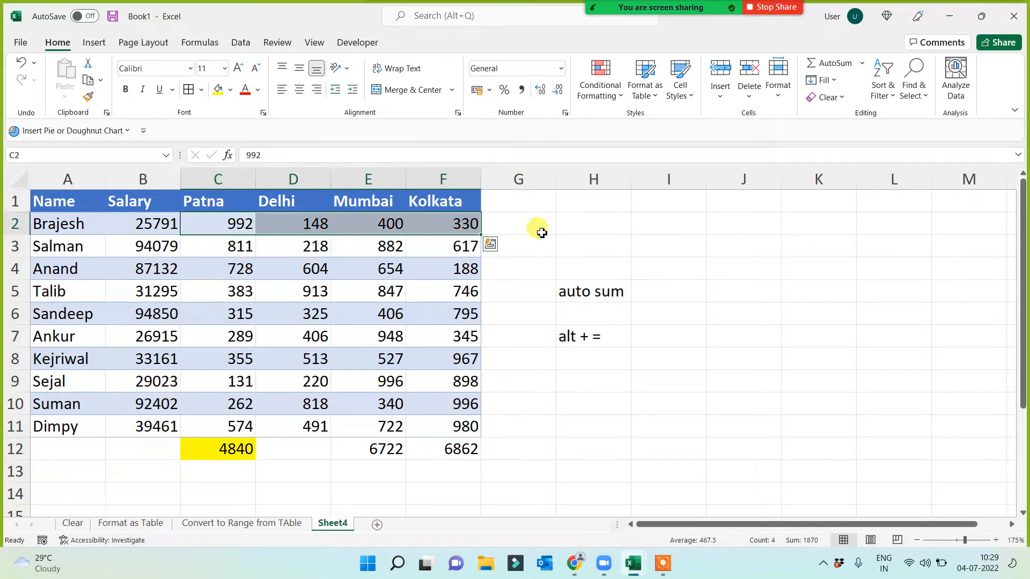
left_click(517, 230)
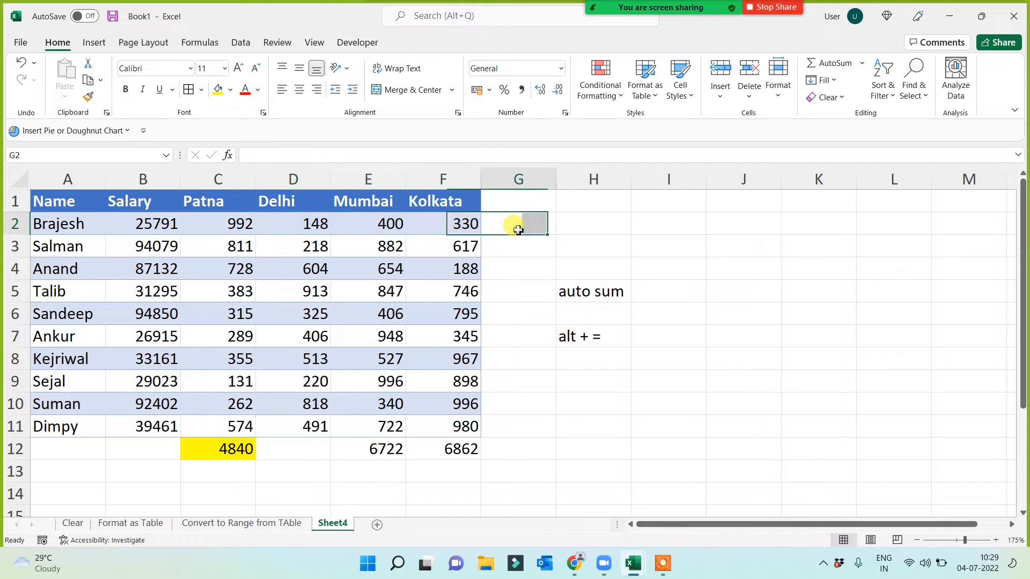
left_click(217, 89)
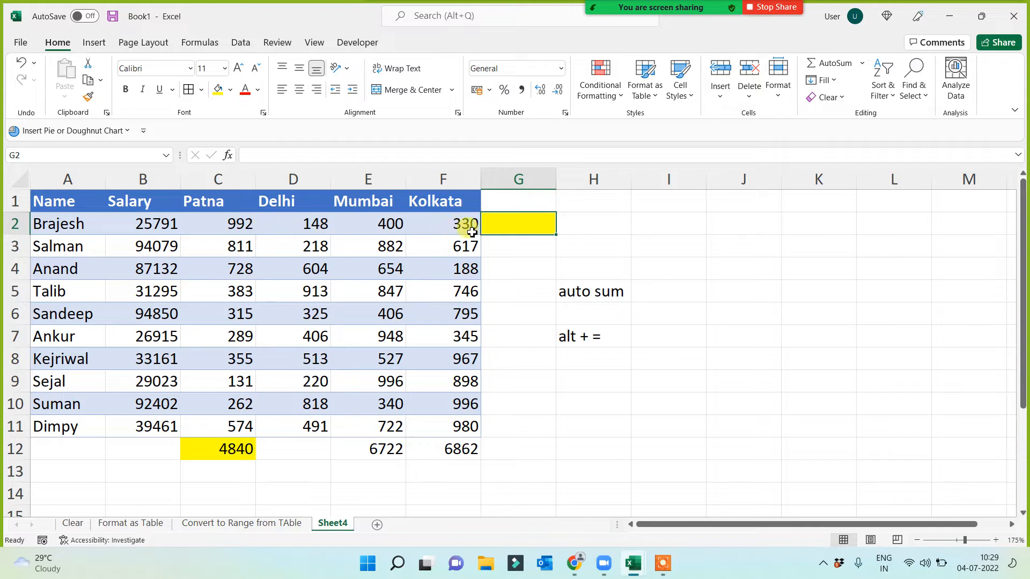
left_click(831, 65)
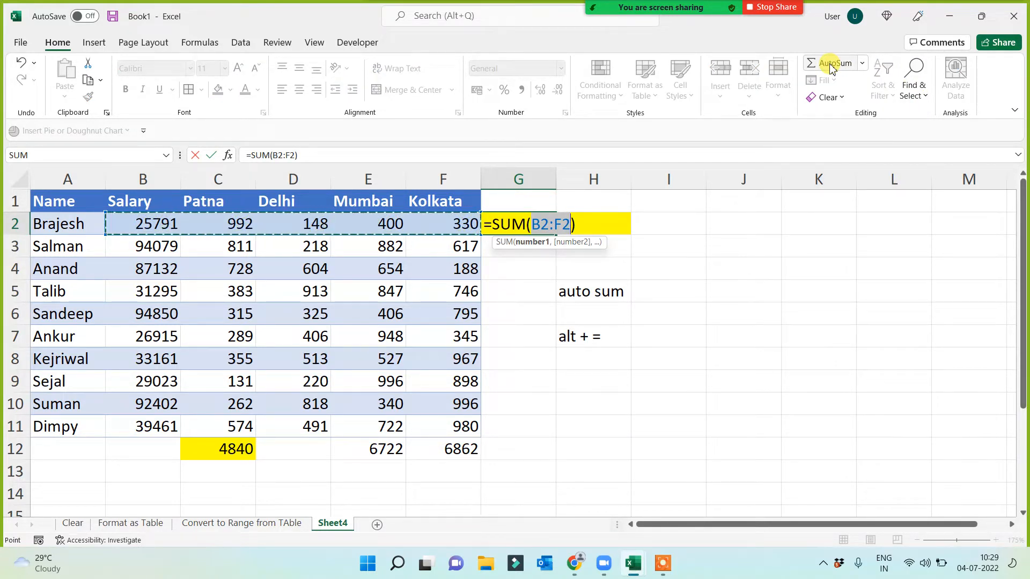
key("Return")
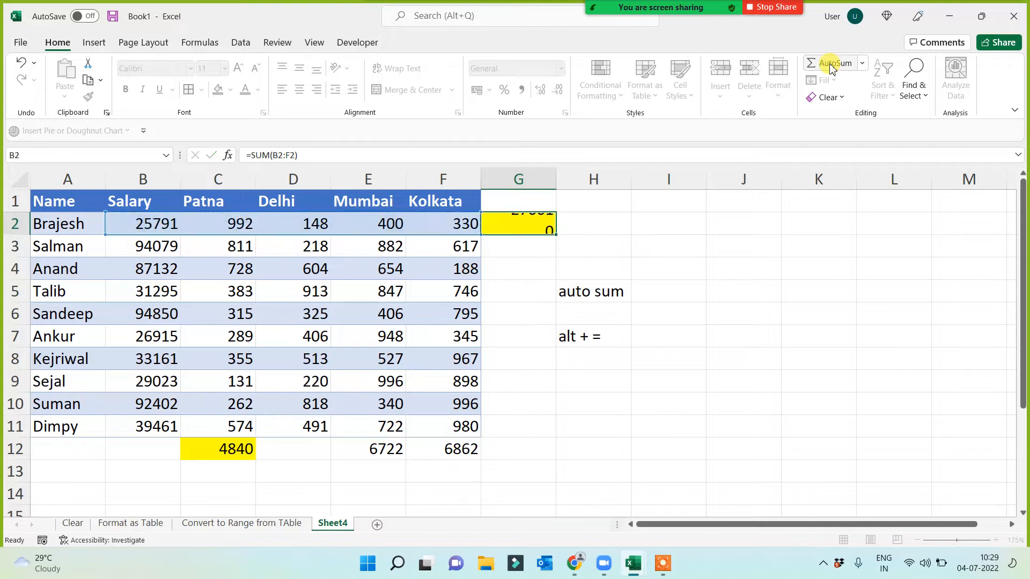
left_click_drag(162, 225, 490, 230)
left_click(837, 284)
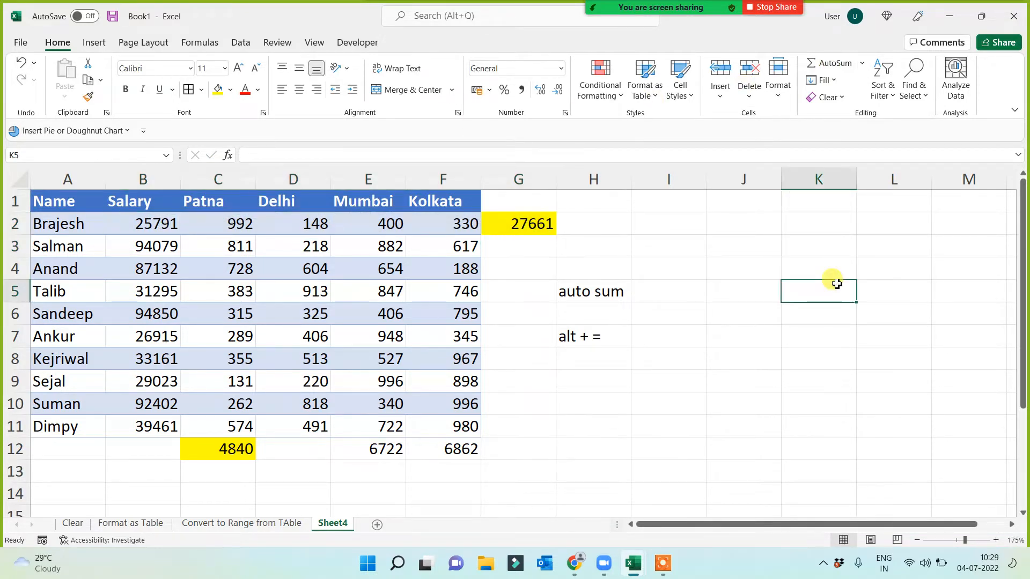
Rename the current Sheet4 worksheet as Auto Sum.
double_click(332, 524)
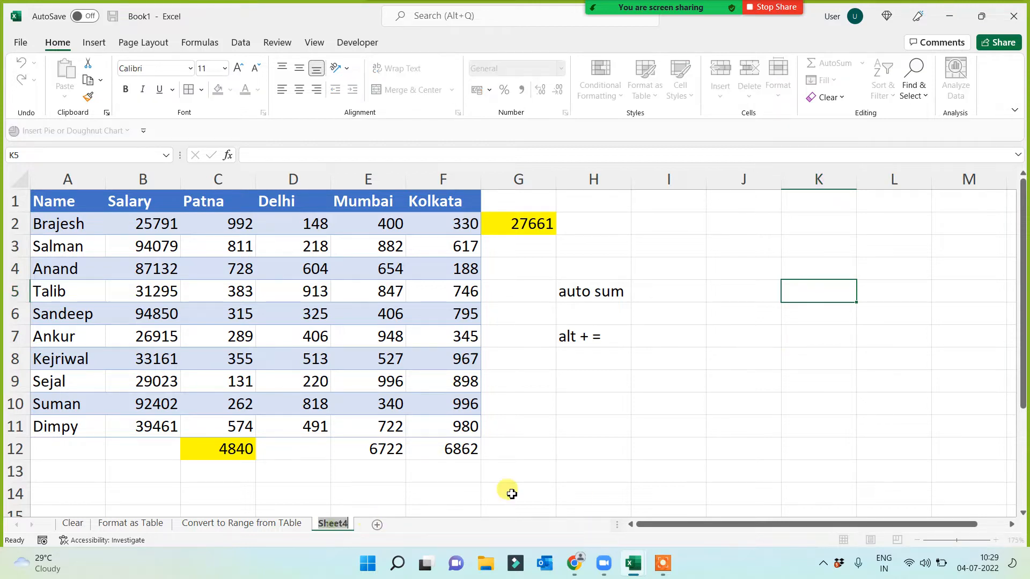
type("ASu")
left_click(701, 426)
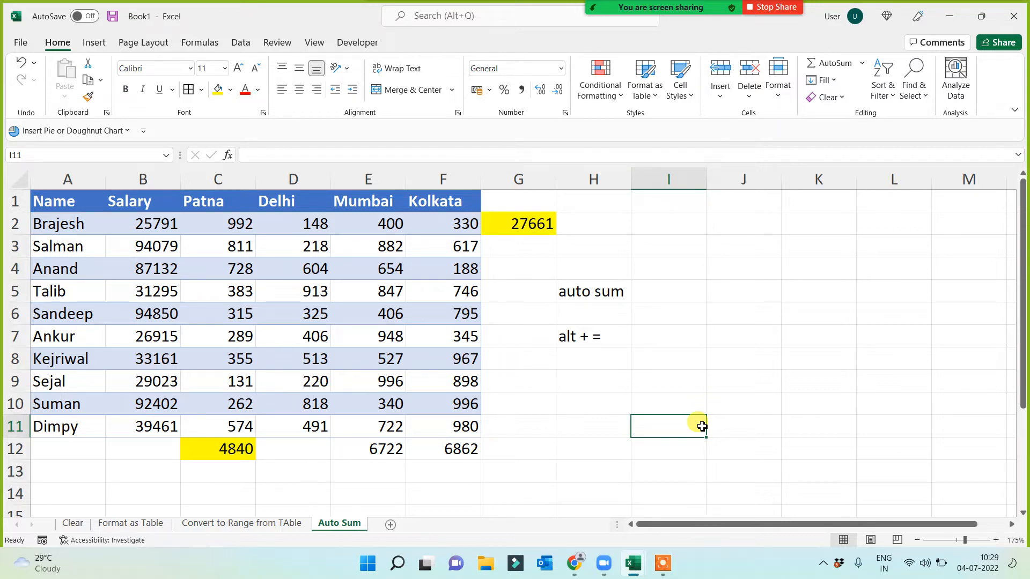
Rename the Convert to Range from TAble worksheet as Table to Range.
left_click(232, 525)
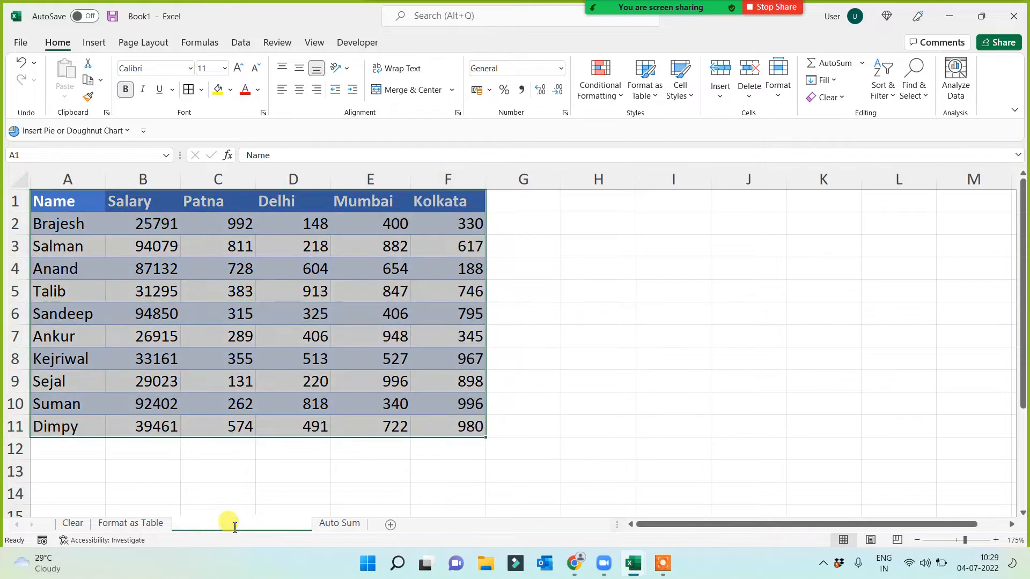
double_click(234, 524)
type("Tab")
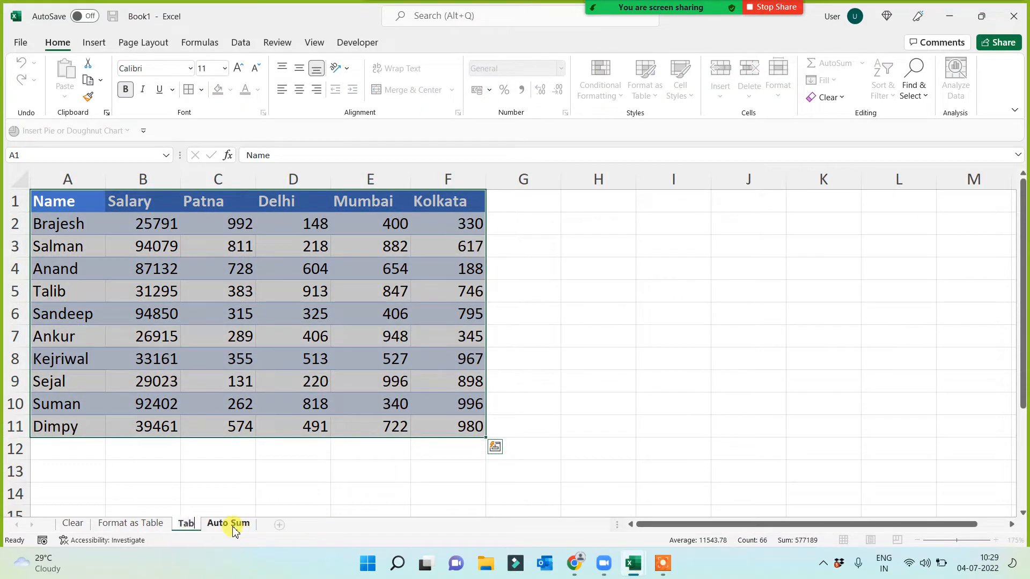
type("le to Range")
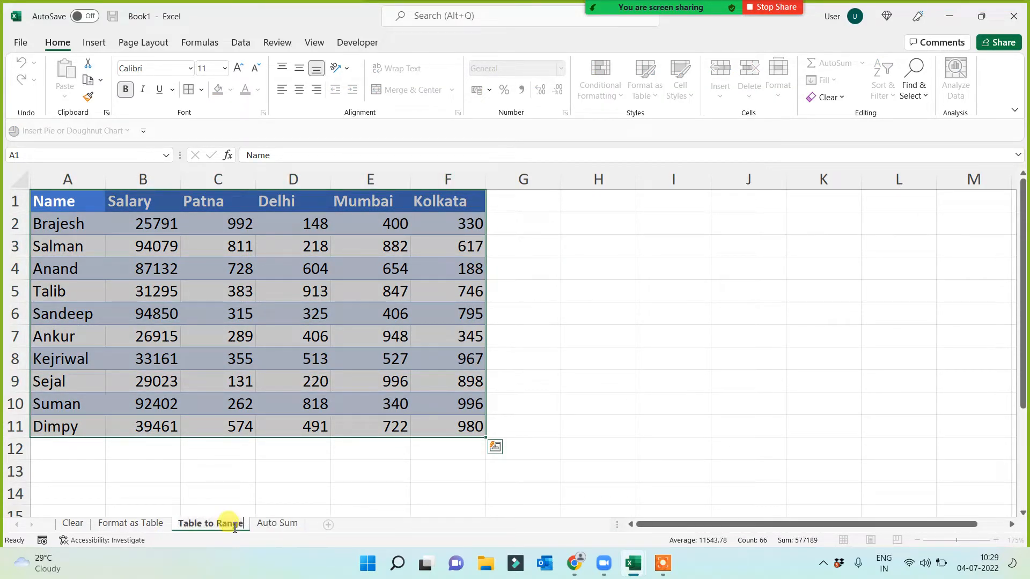
key("Return")
left_click(593, 370)
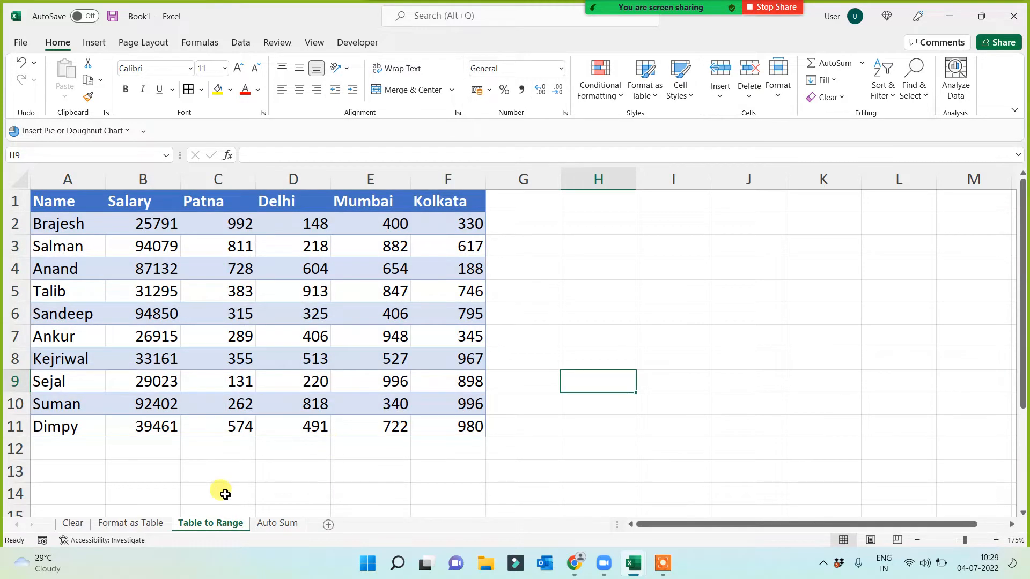
Review the formatted tables and the notes beside them on the Format as Table sheet.
left_click(144, 527)
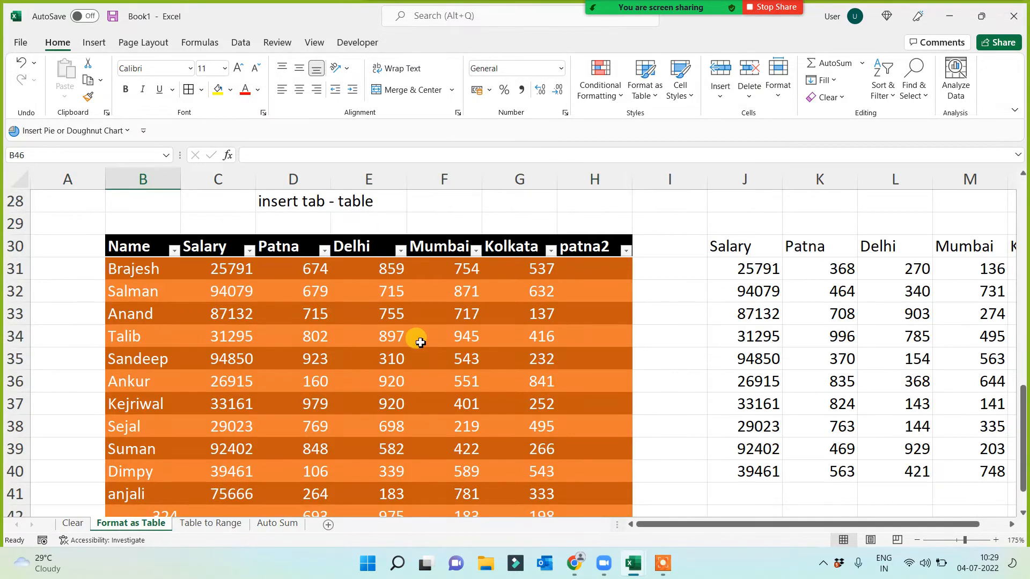
scroll(418, 354, "down", 2)
scroll(361, 357, "up", 3)
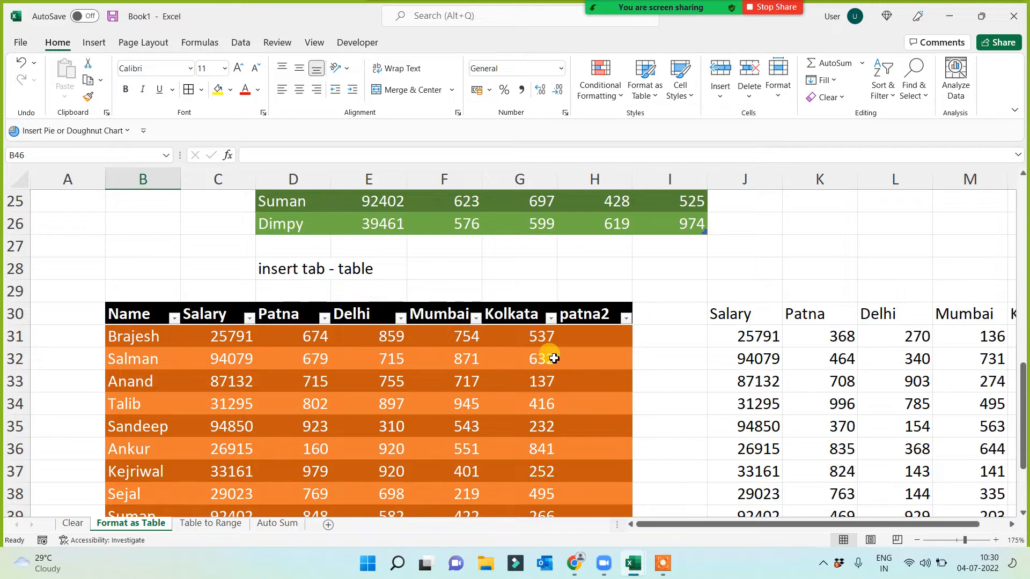
scroll(553, 344, "up", 4)
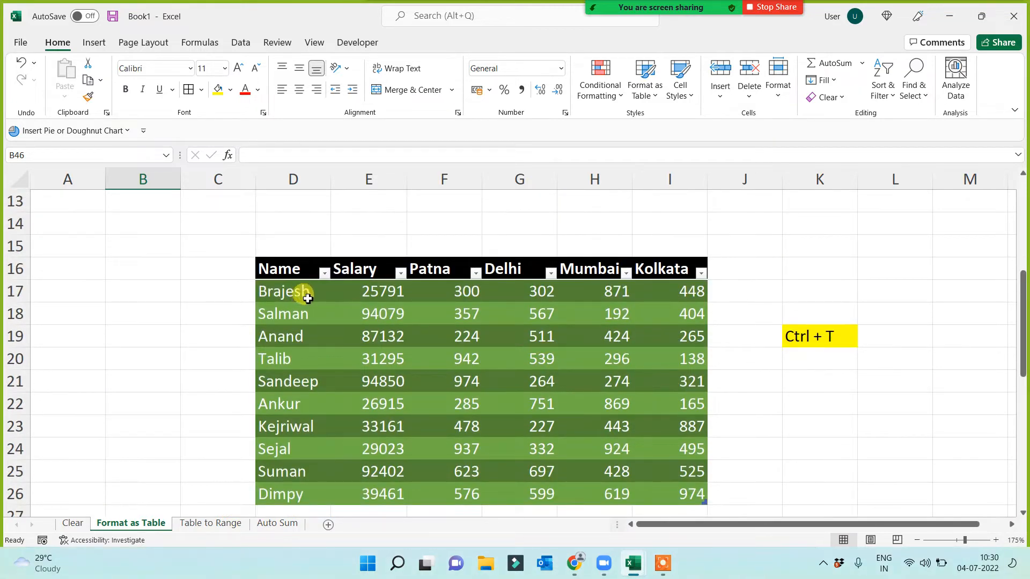
scroll(407, 341, "up", 4)
scroll(780, 418, "down", 11)
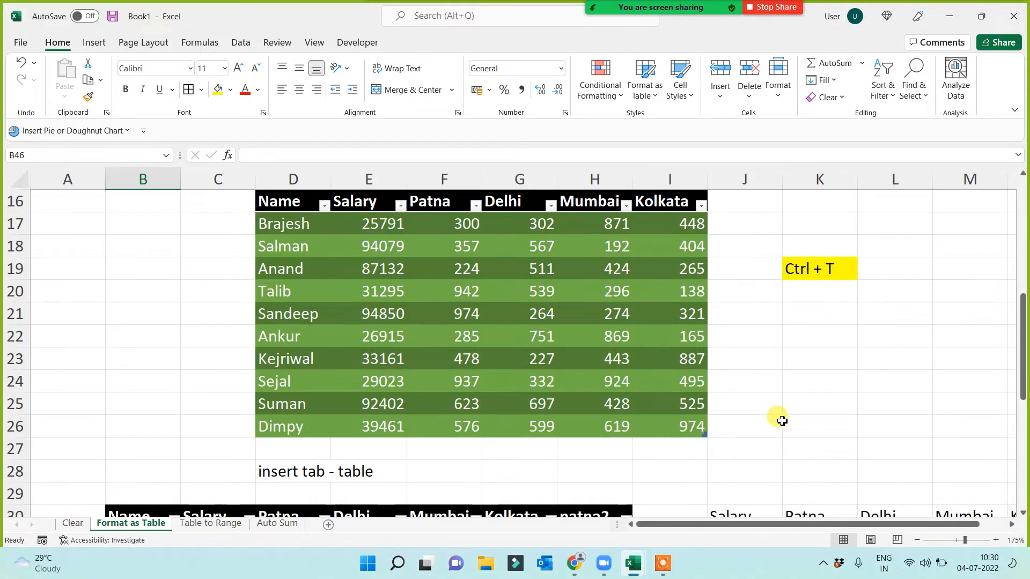
scroll(788, 354, "up", 2)
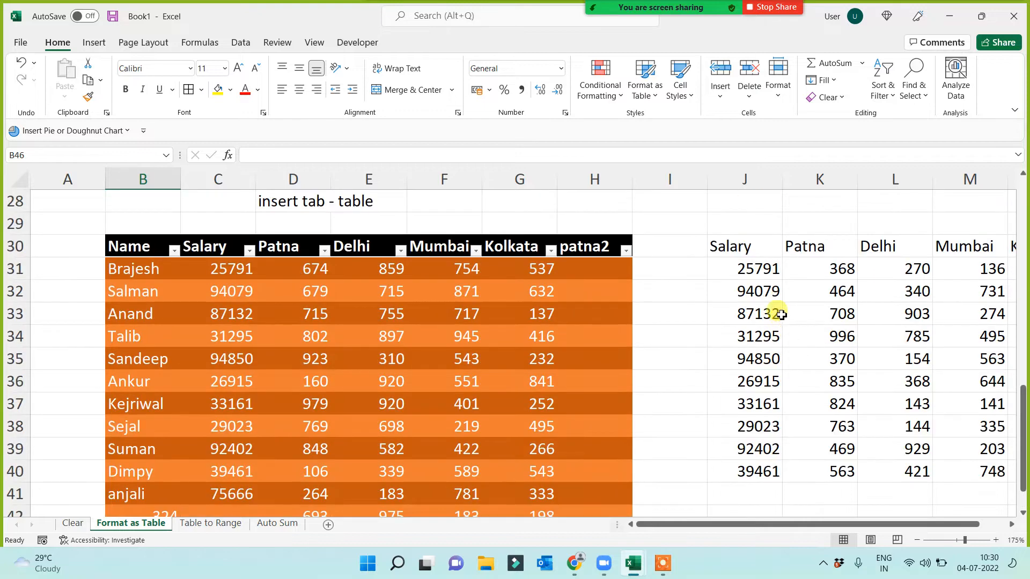
Convert the plain data range J30:N40 on the Format as Table sheet into a table with its first row as headers.
left_click(749, 248)
key("Right")
key("Right")
key("Right")
key("Right")
key("Right")
key("Right")
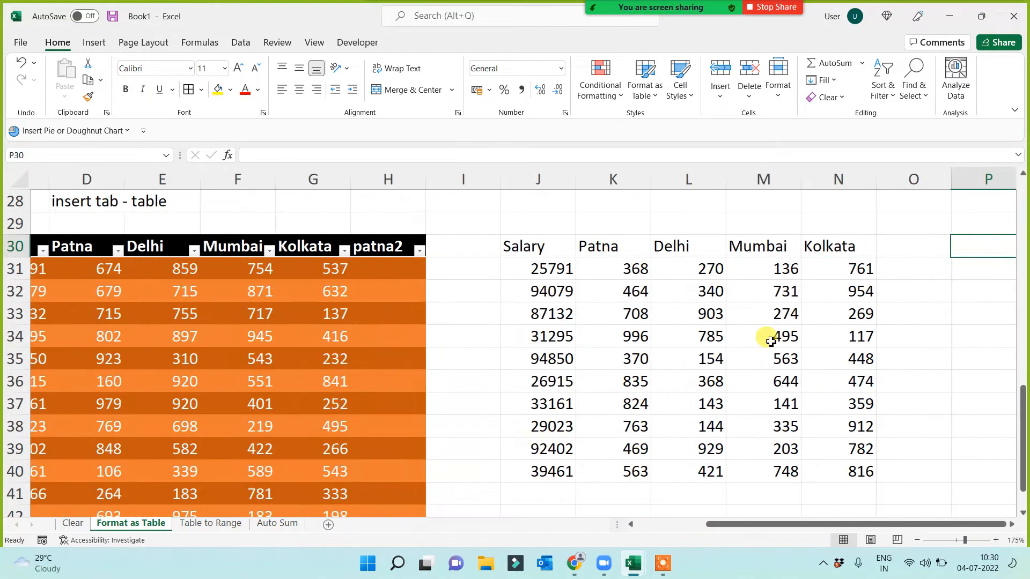
left_click_drag(496, 245, 831, 483)
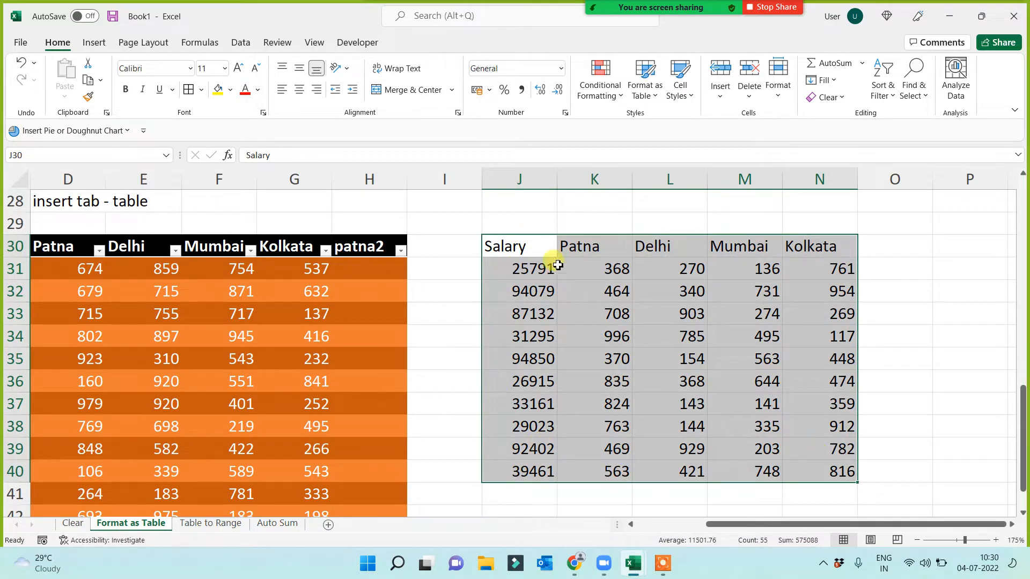
left_click(96, 43)
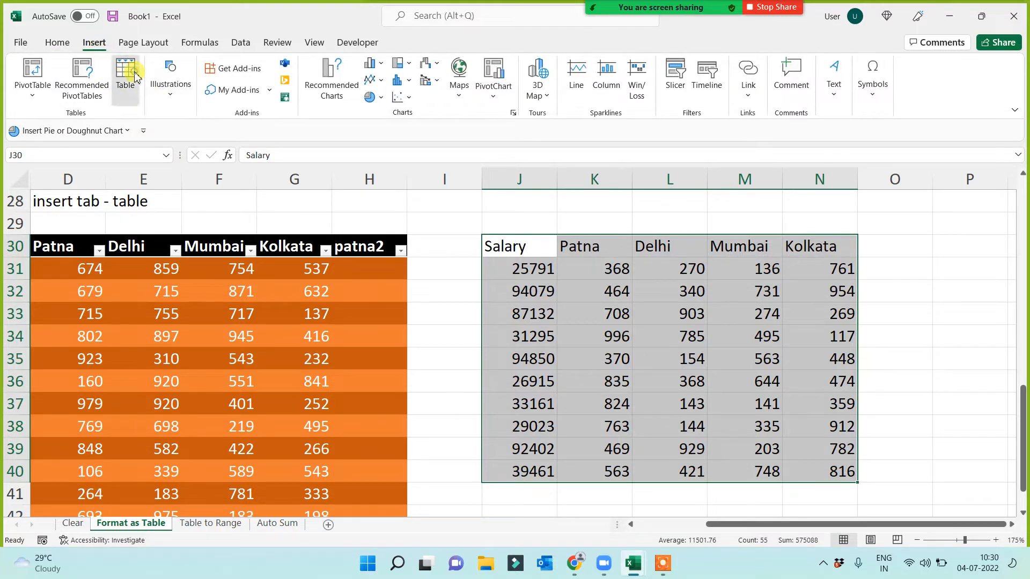
left_click(125, 72)
left_click(759, 419)
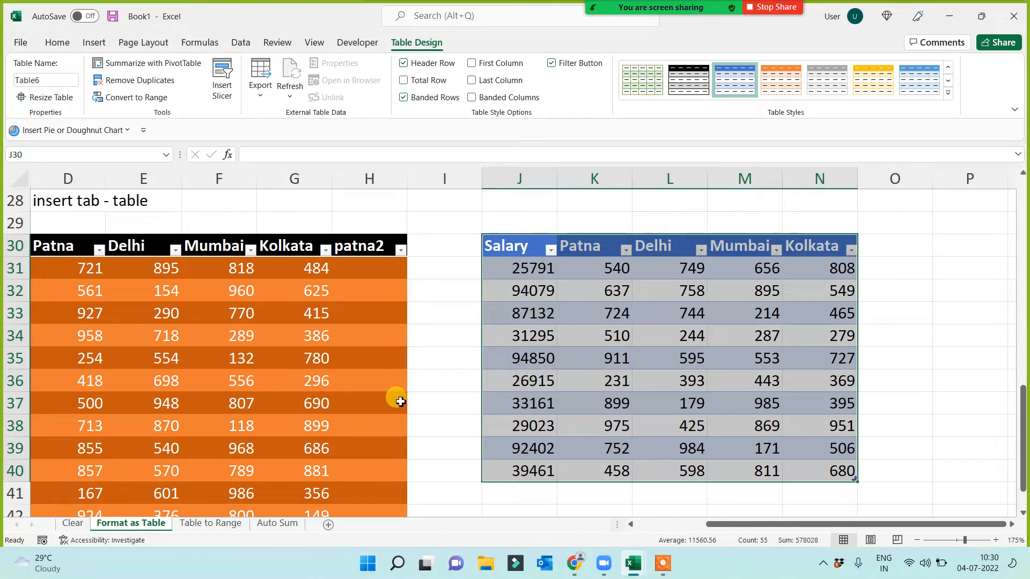
left_click(444, 402)
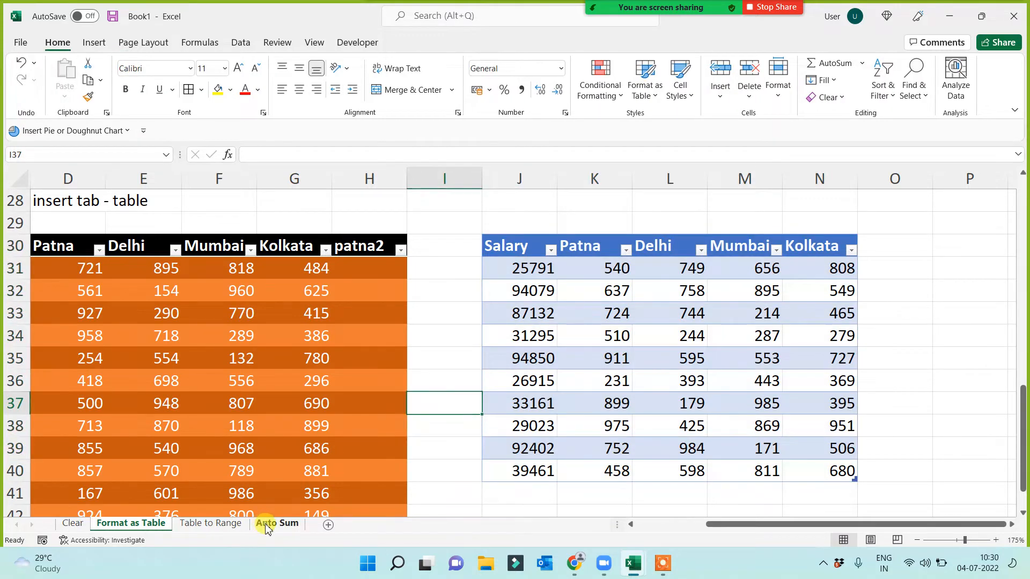
Look through the Auto Sum and Table to Range sheets and return to the Format as Table sheet.
left_click(264, 525)
left_click(213, 526)
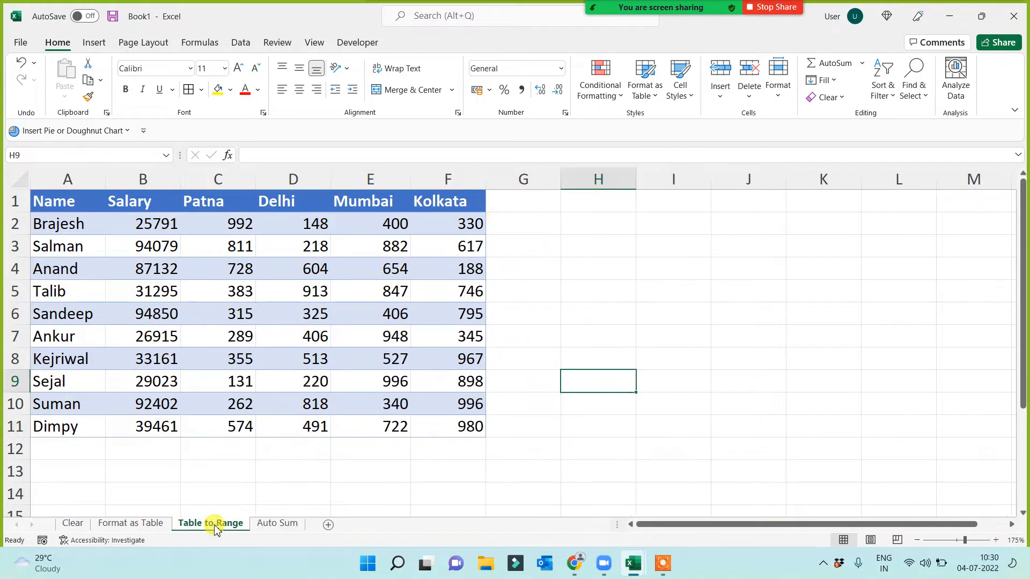
left_click(128, 524)
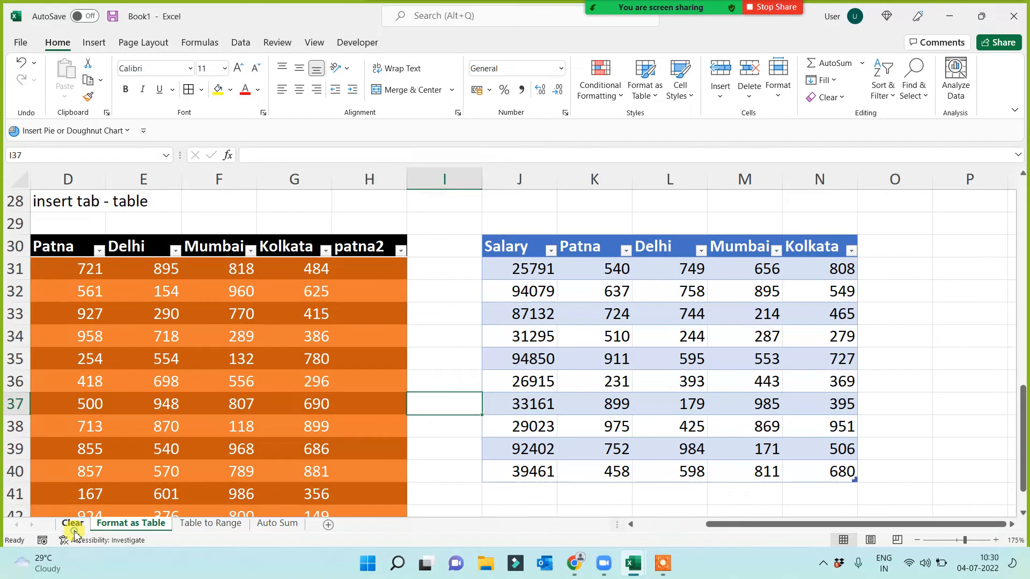
On the Clear sheet, insert a note in cell F6 and replace the default author name with another person's first name.
left_click(71, 524)
left_click(289, 470)
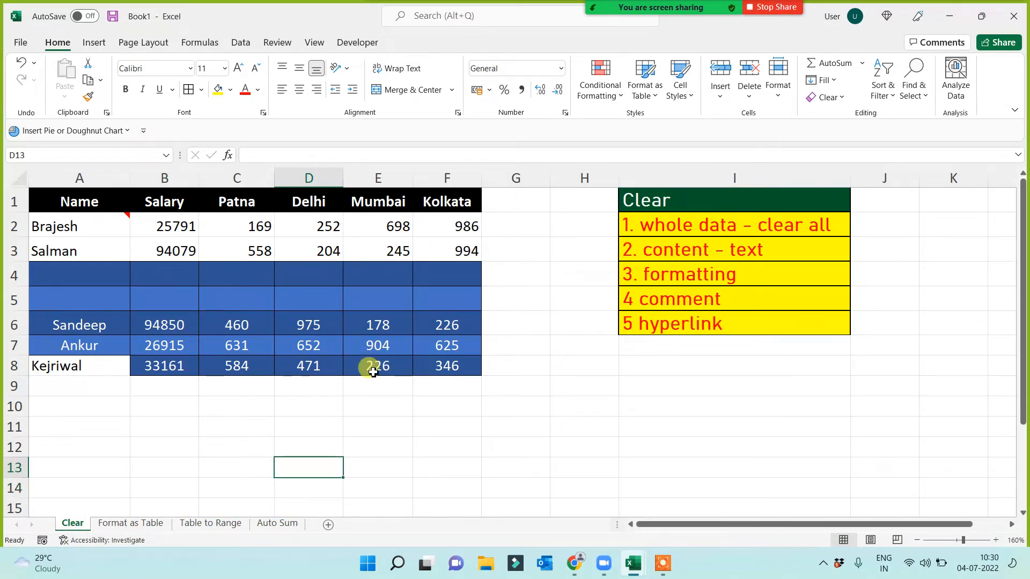
right_click(445, 324)
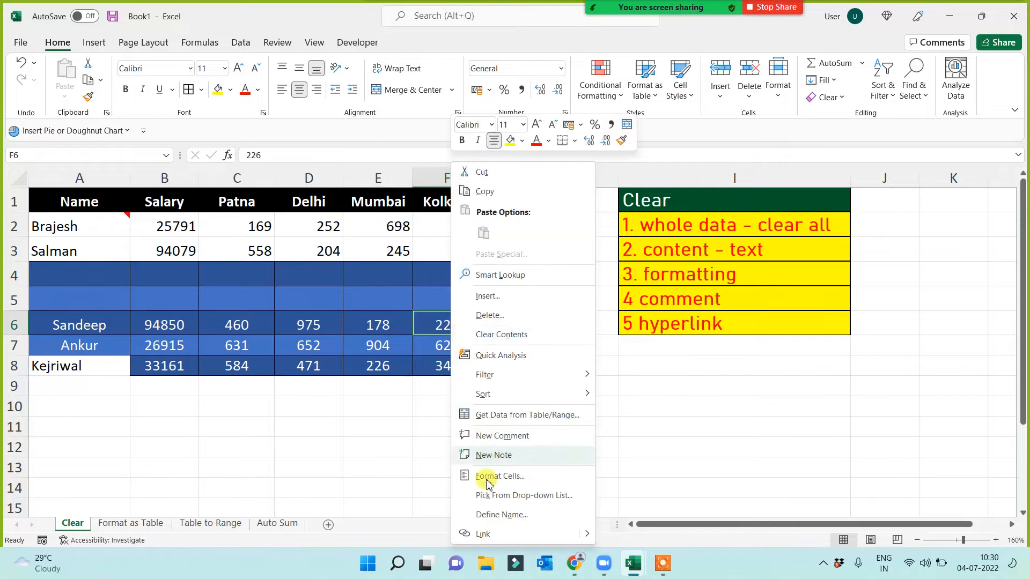
left_click(493, 455)
left_click(541, 312)
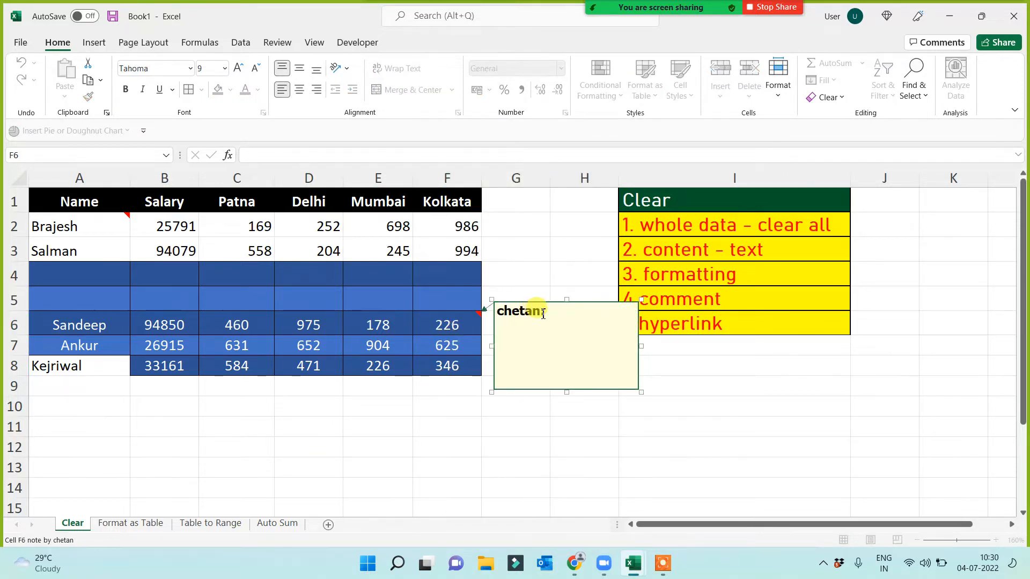
key("BackSpace")
key("BackSpace")
key("BackSpace")
key("BackSpace")
key("BackSpace")
key("BackSpace")
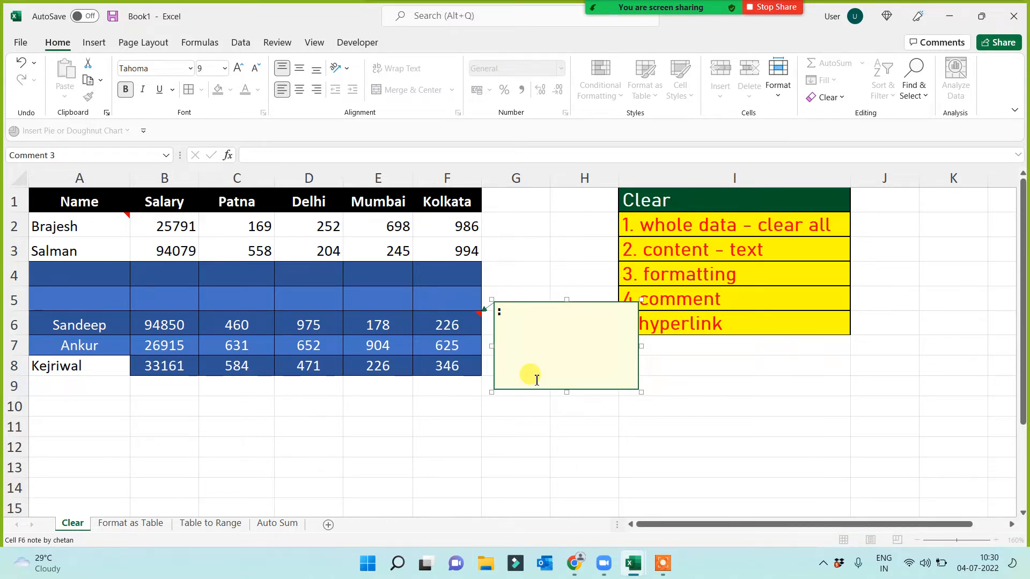
type("Jahnvi")
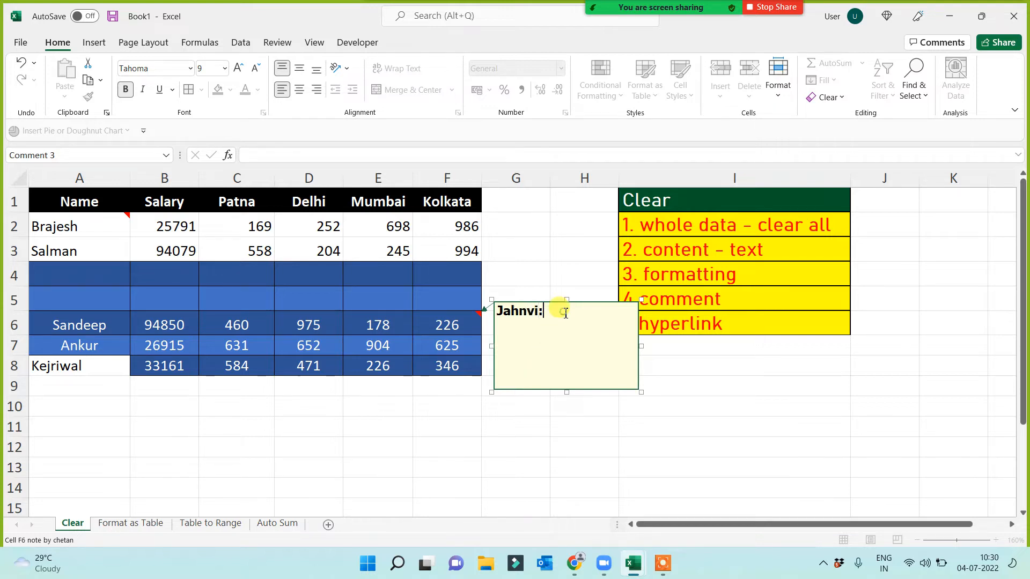
Write "sdfsdfsdf" and "sdfsdffsdfsdfsf" on separate lines below the name in the F6 note.
key("Return")
type("sdfsdfsdf")
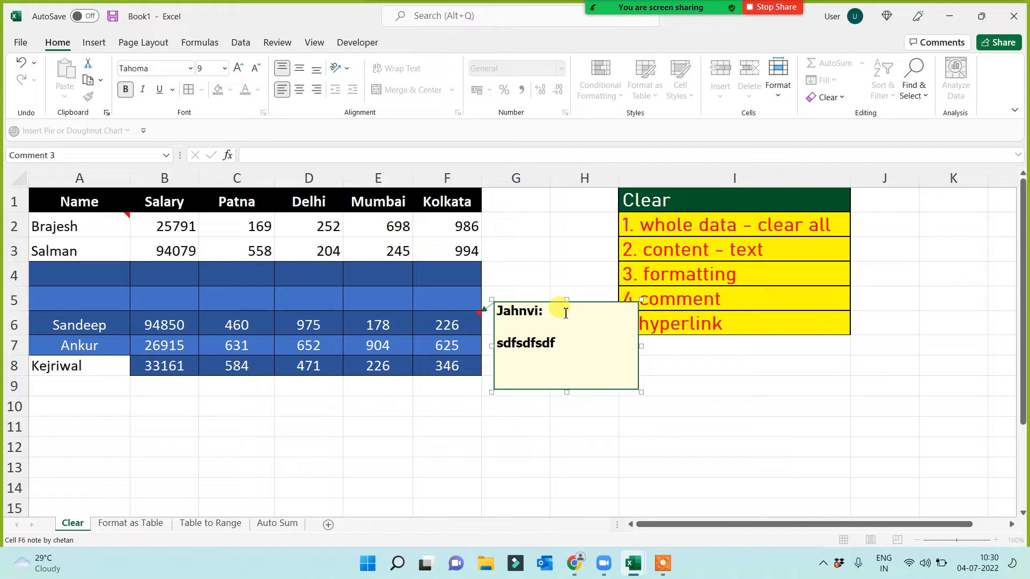
key("Return")
type("sdfsdfsdfsdfsdfsf")
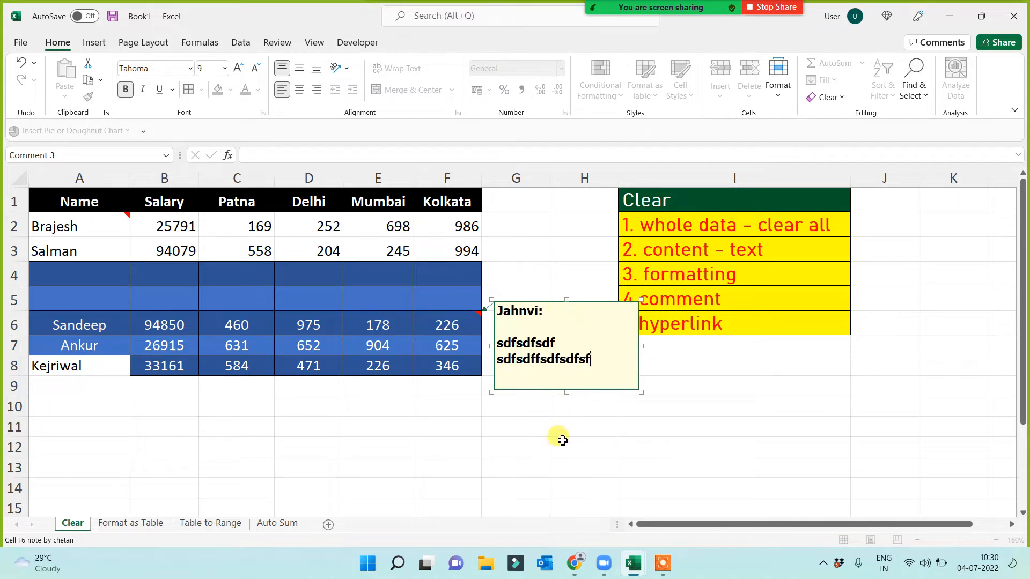
left_click(560, 442)
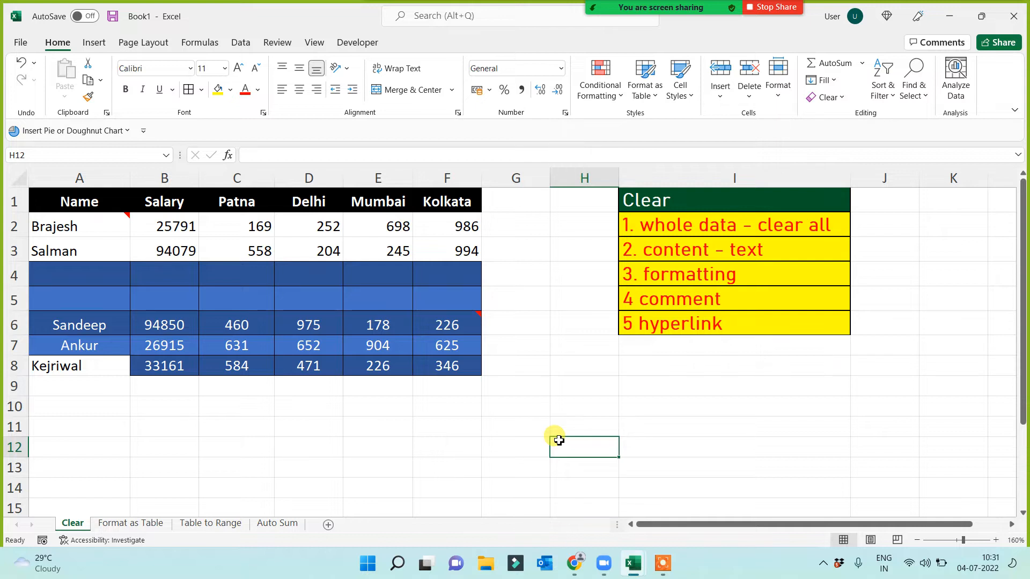
Insert a note in cell F2, keeping its default author heading and leaving the body empty.
left_click(460, 230)
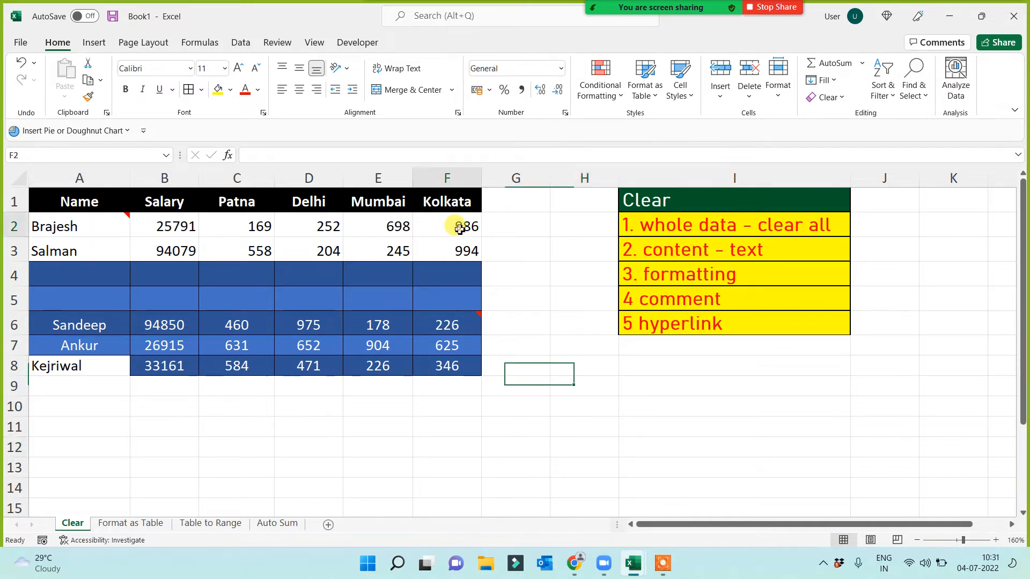
right_click(459, 230)
left_click(505, 455)
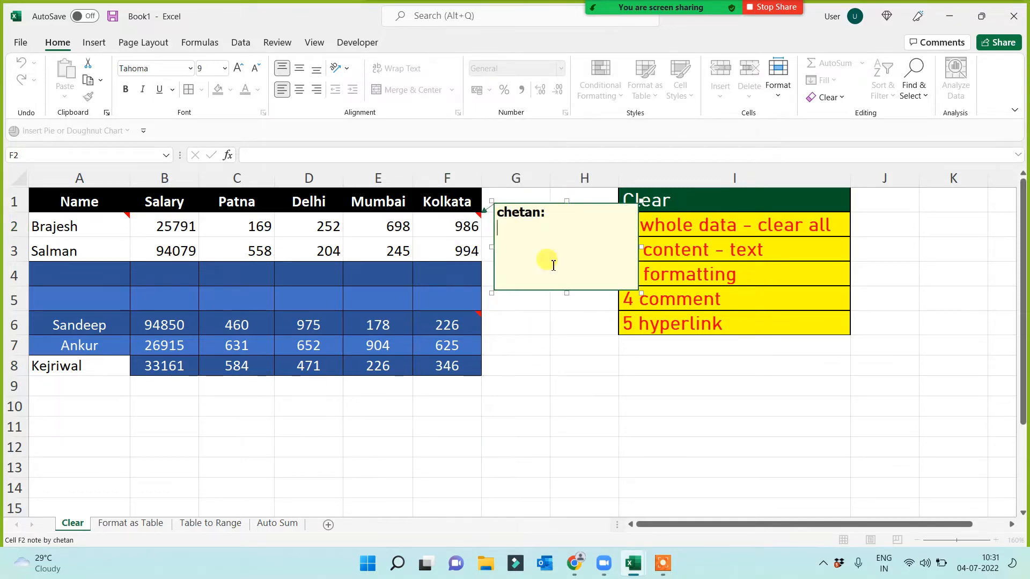
left_click(540, 213)
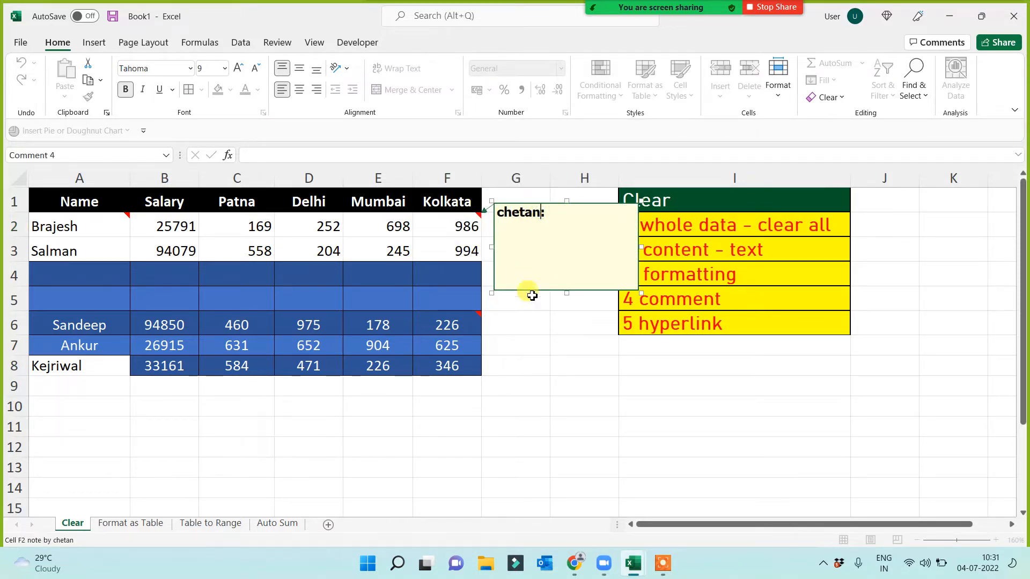
key("Escape")
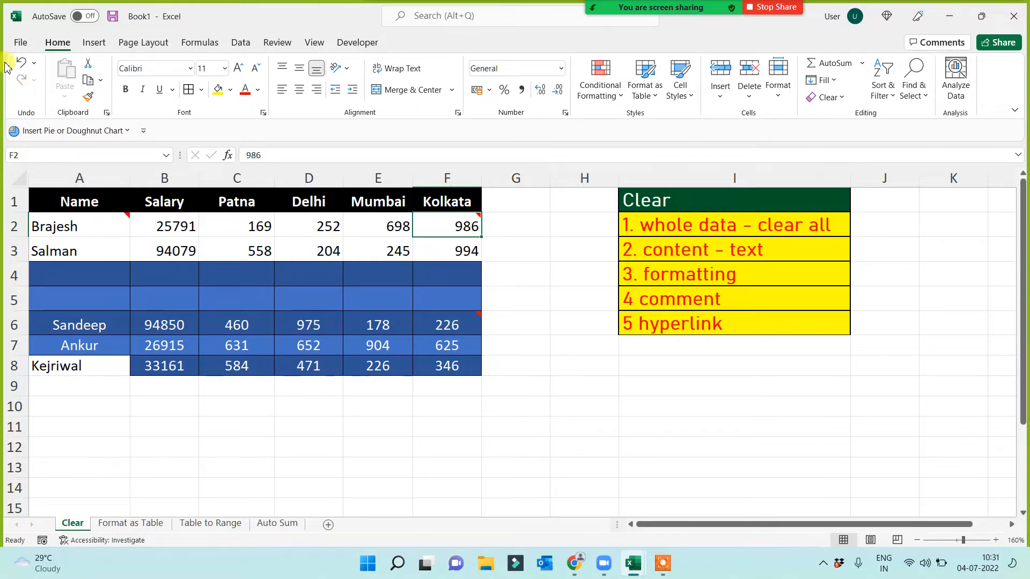
Change the Office user name in the general Excel options to "Analytical Edupoint".
left_click(25, 43)
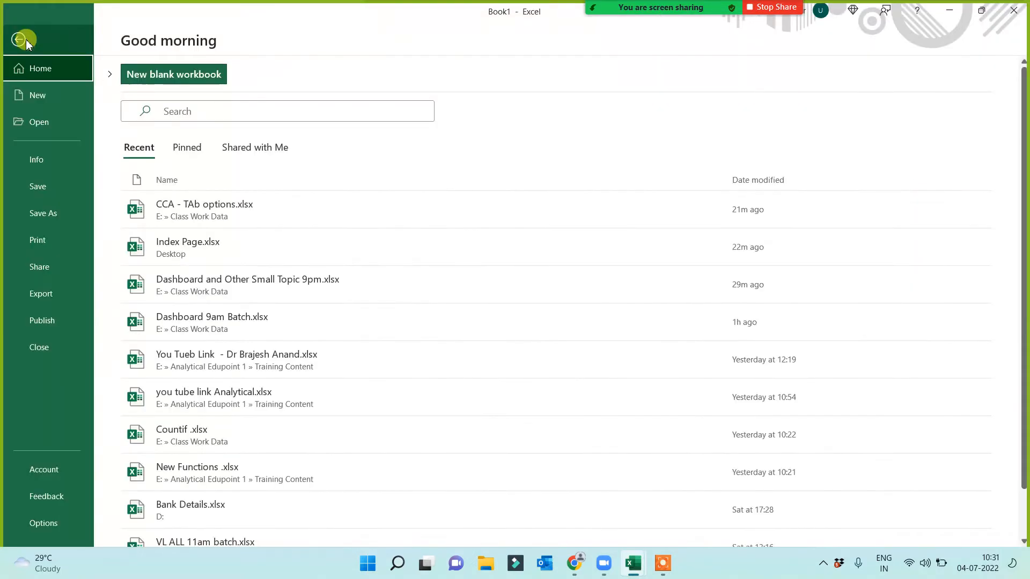
left_click(44, 523)
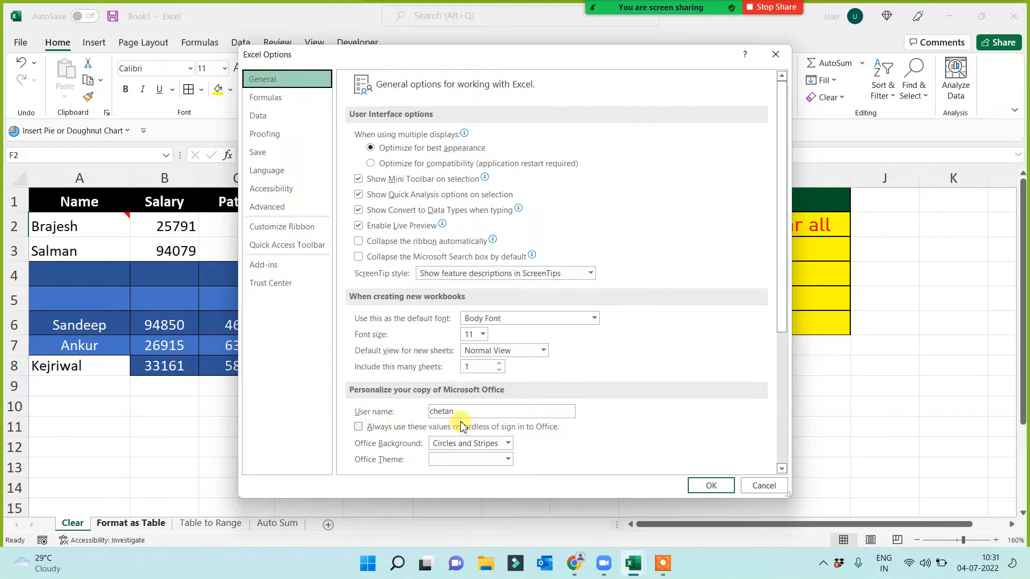
left_click_drag(468, 409, 399, 408)
type("Analytical Edupoint")
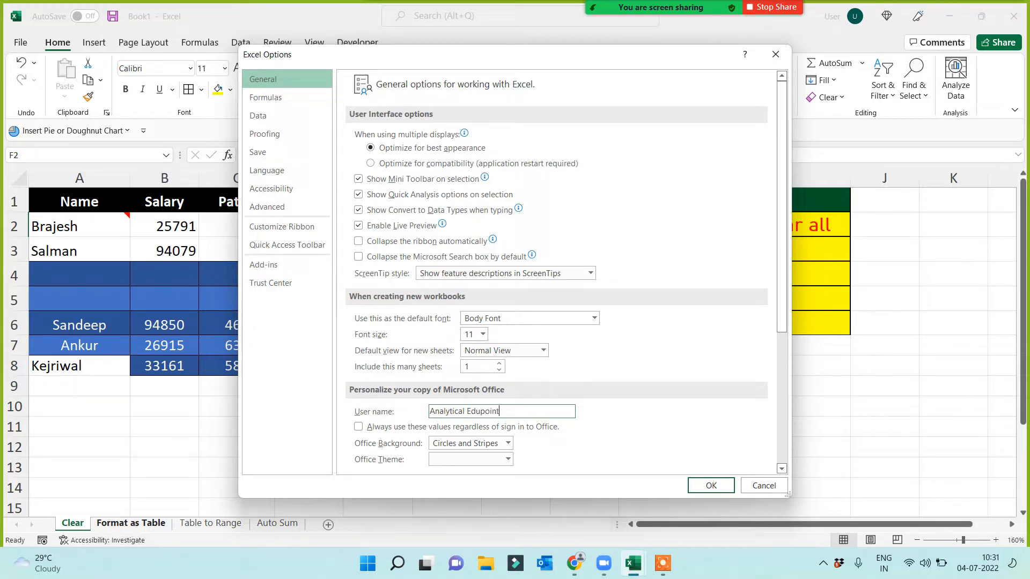
left_click(714, 486)
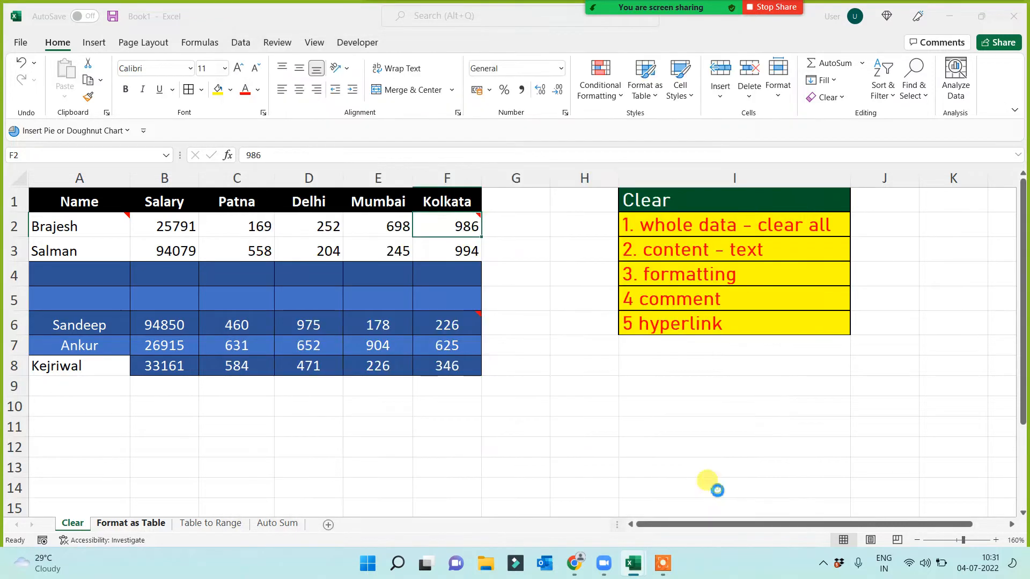
Insert a note in cell F8 with the default author heading and no body text.
left_click(471, 467)
right_click(448, 367)
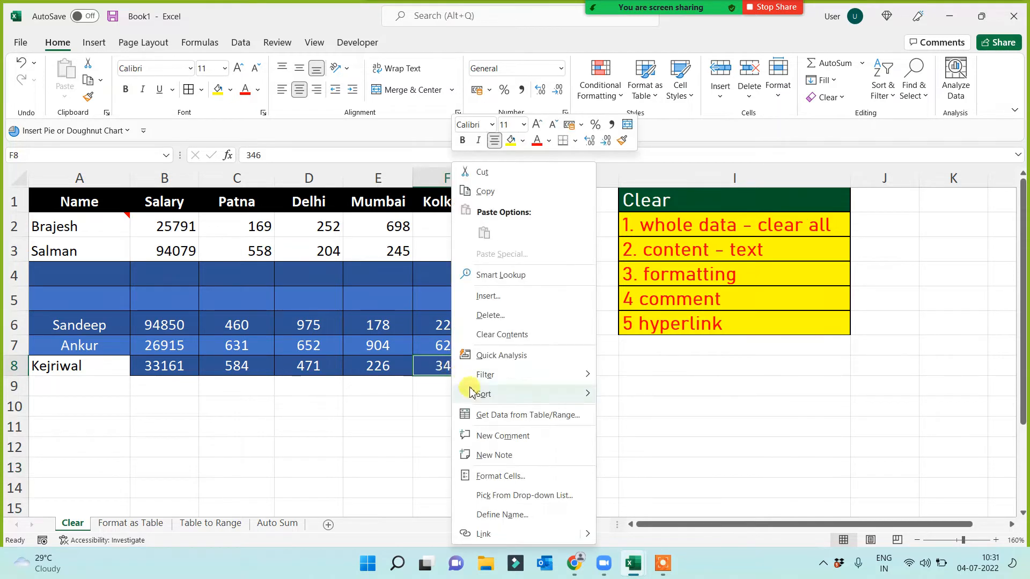
left_click(496, 455)
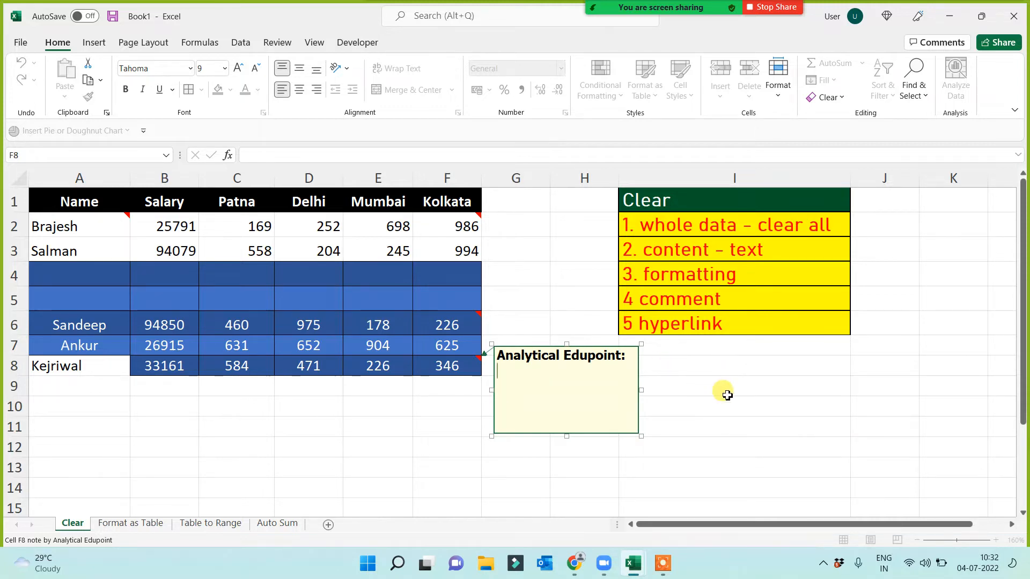
key("Escape")
left_click(597, 426)
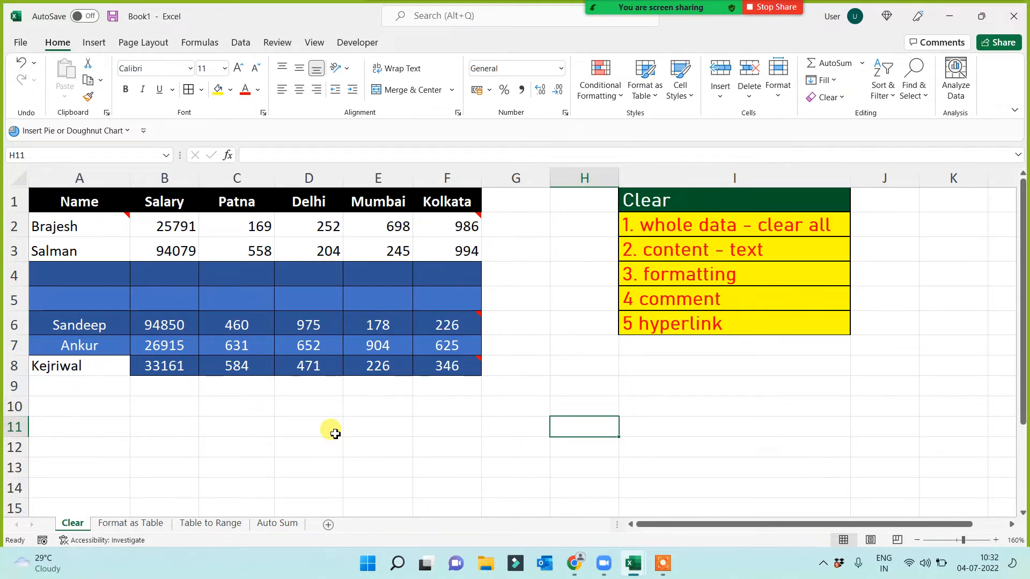
left_click(665, 566)
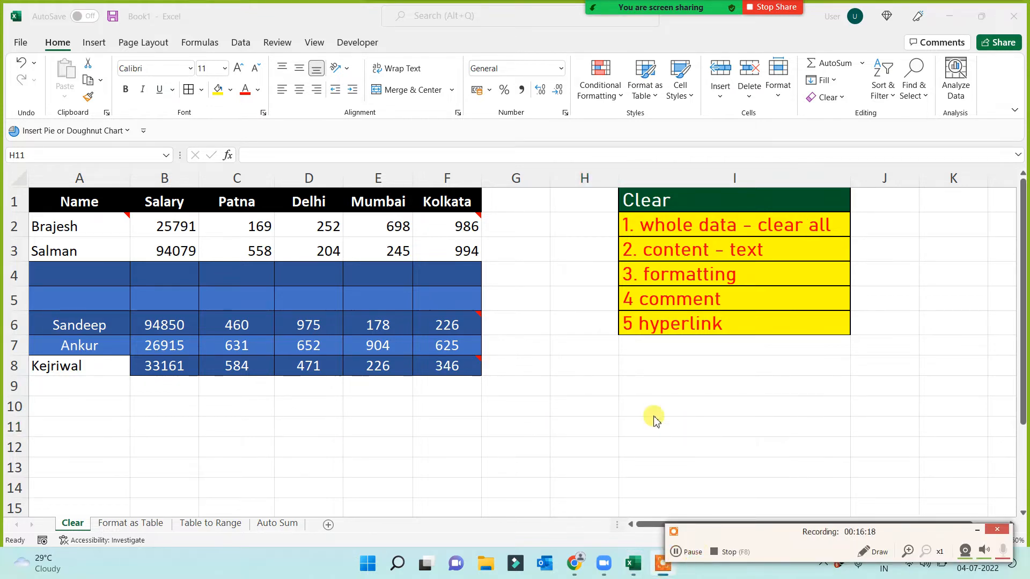
left_click(575, 429)
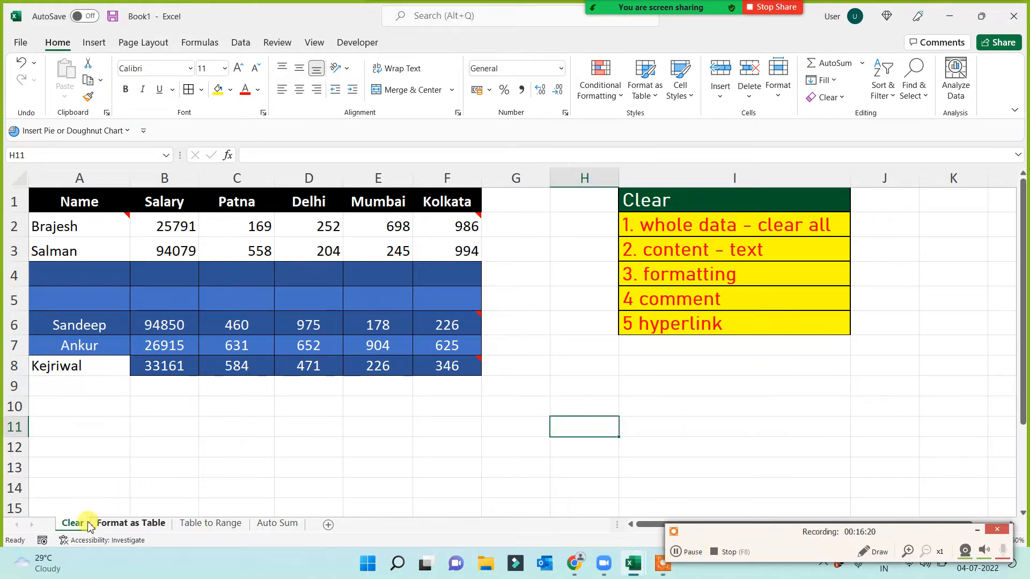
left_click(122, 526)
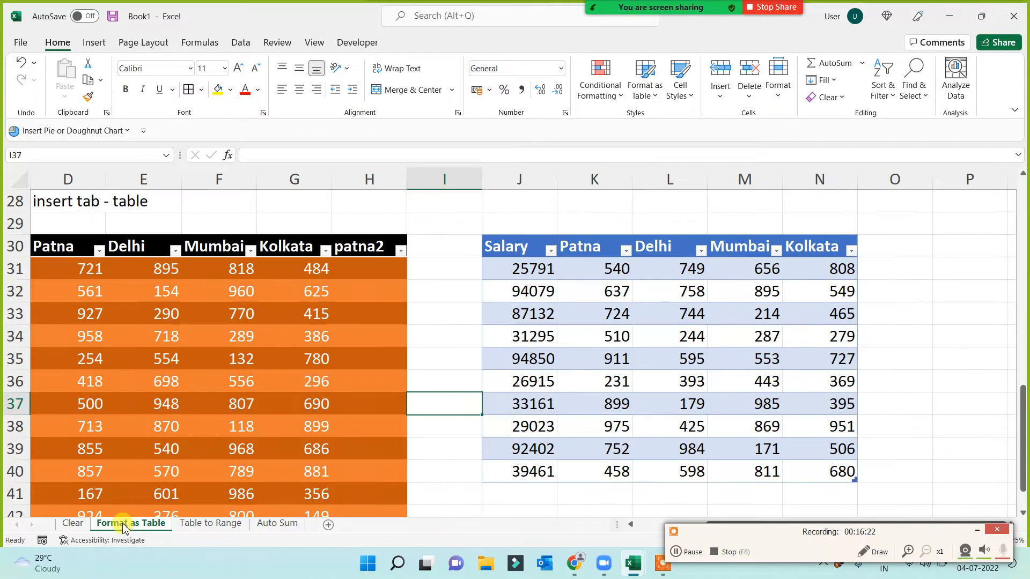
left_click(202, 528)
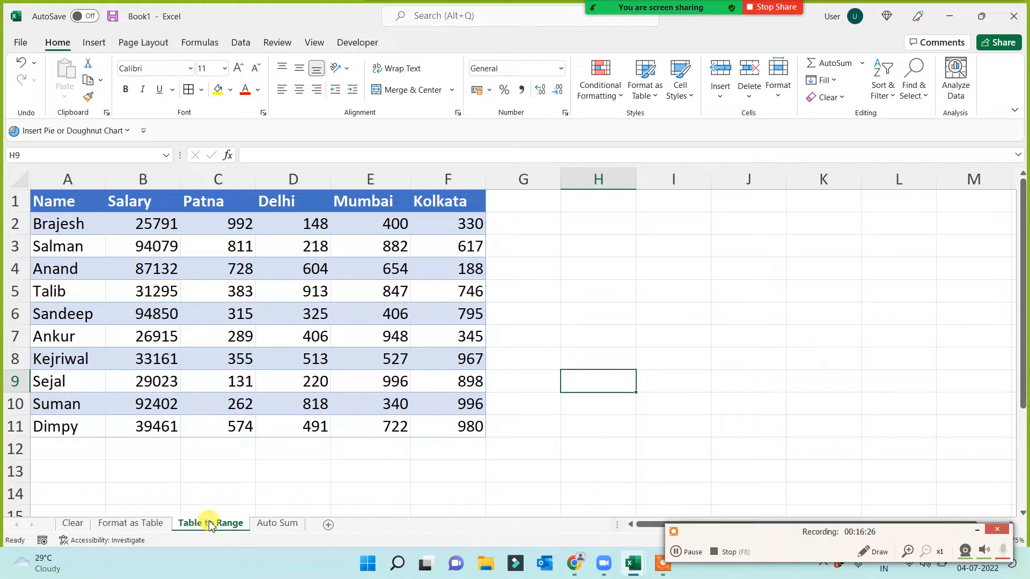
Add a new worksheet after Auto Sum and name it "How to Change User Name".
left_click(271, 525)
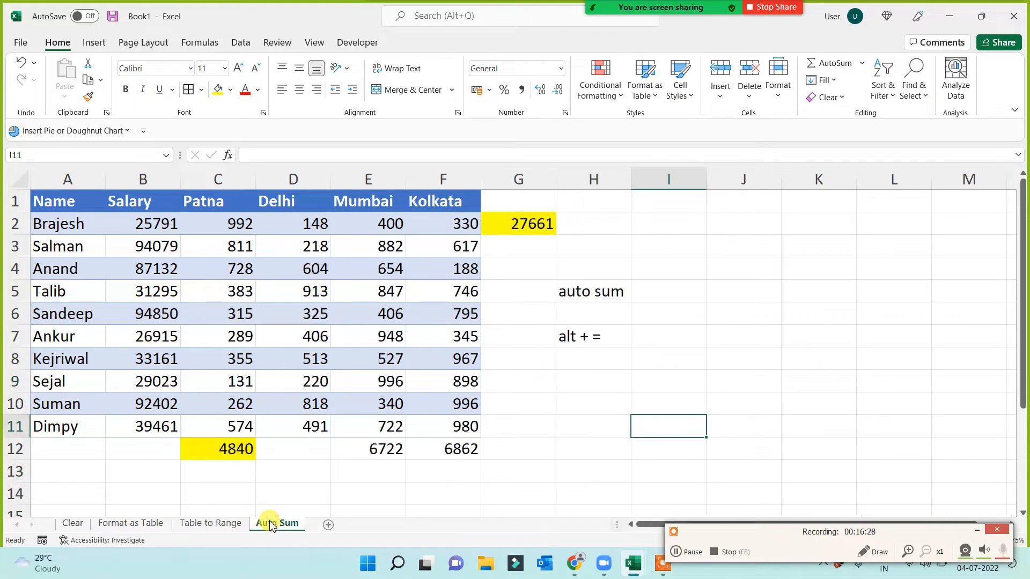
left_click(328, 525)
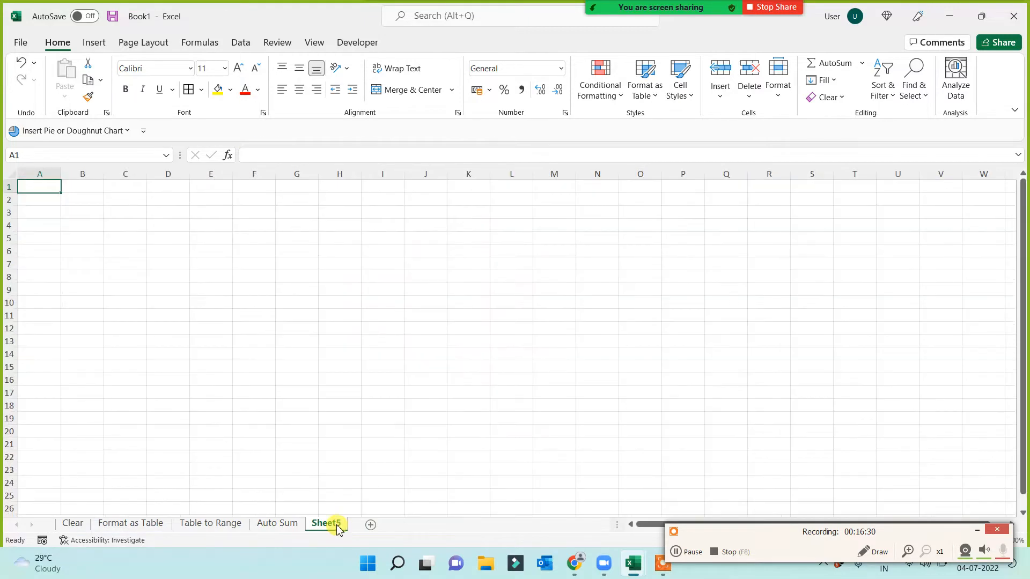
double_click(334, 524)
key("Return")
type("H")
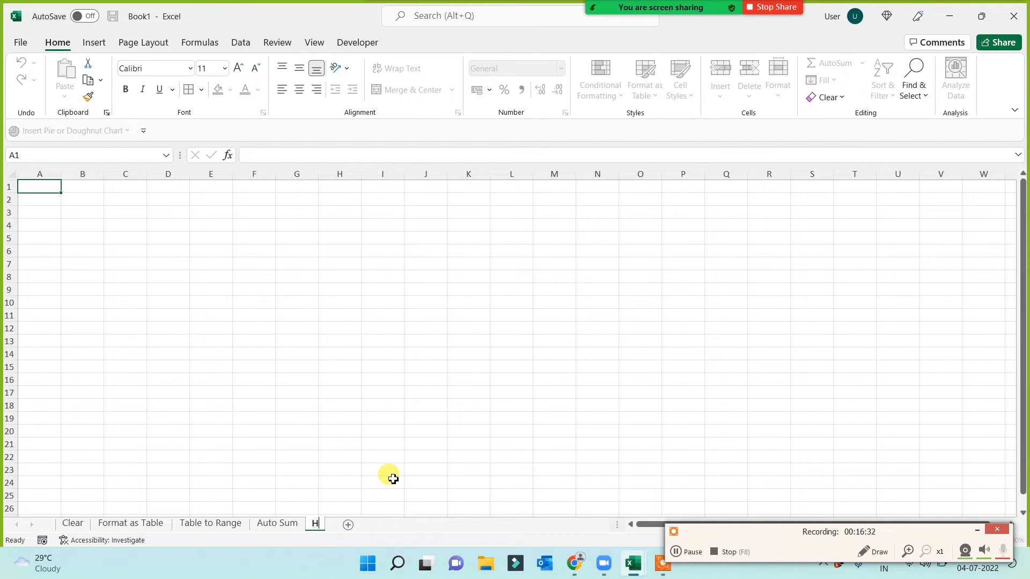
type("ow to Changhe")
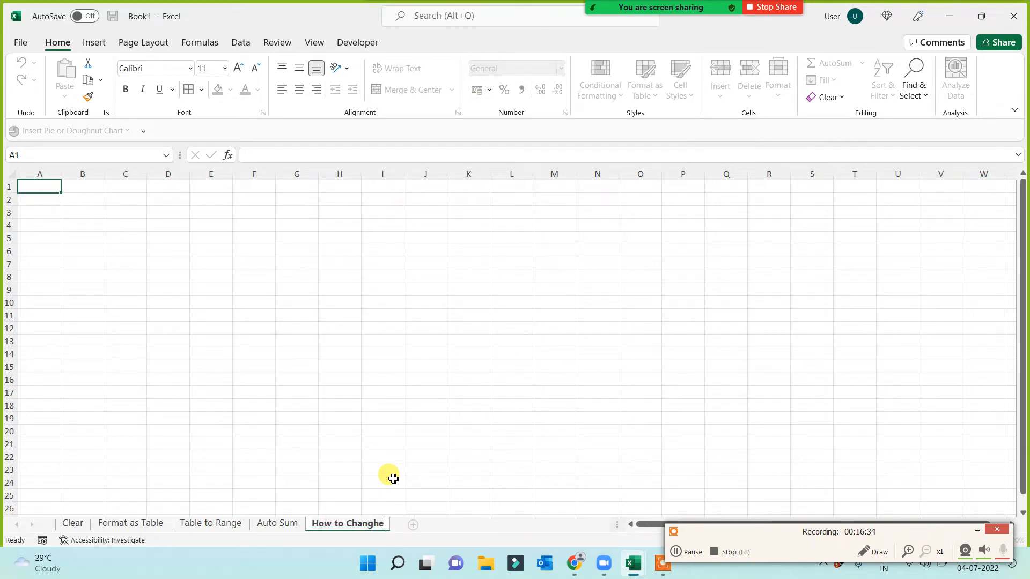
key("BackSpace")
key("BackSpace")
type("e User Name")
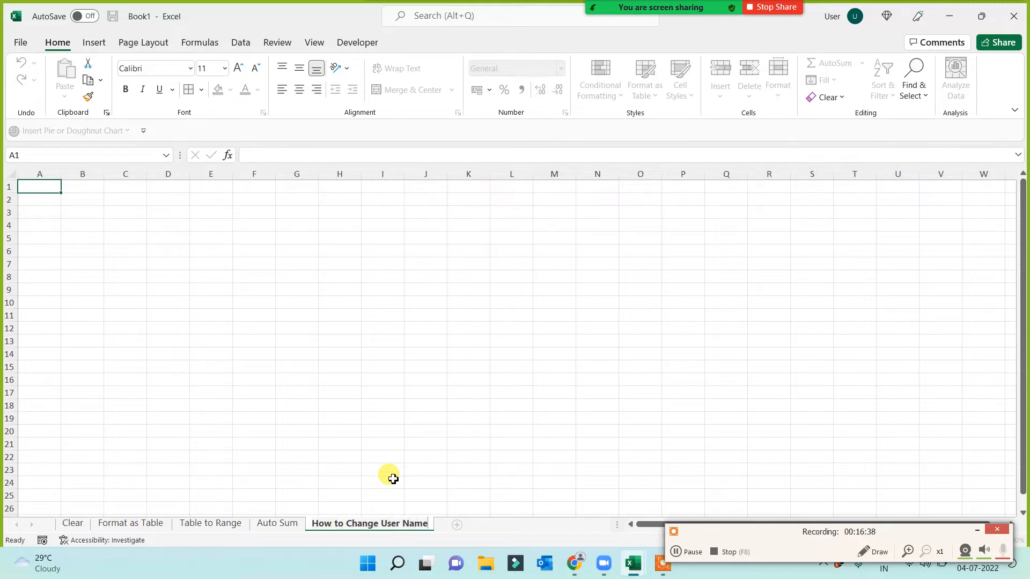
left_click(310, 364)
List the steps "File", "Options", "General" and "user name" down cells E4 to E7.
left_click(215, 225)
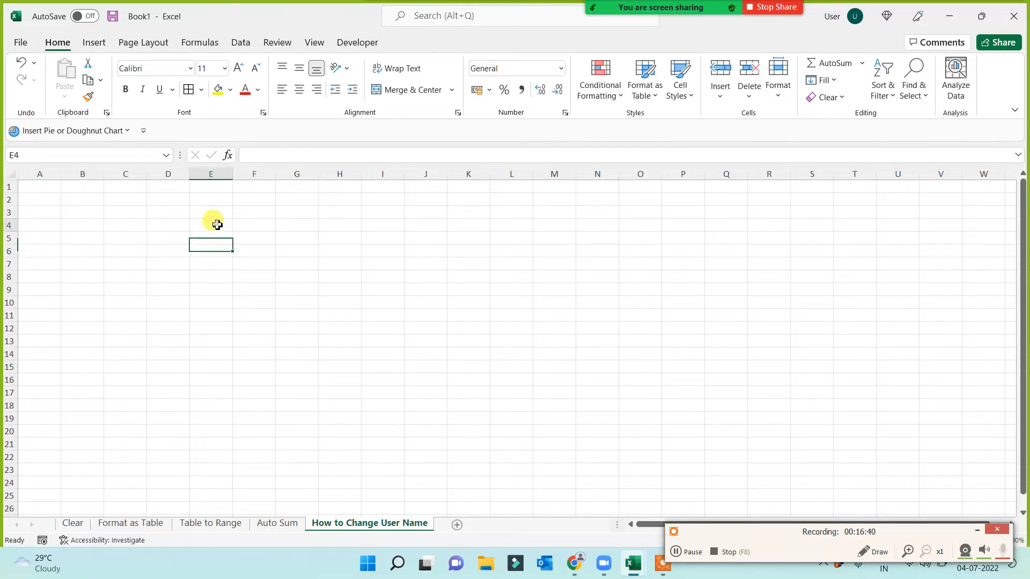
type("File")
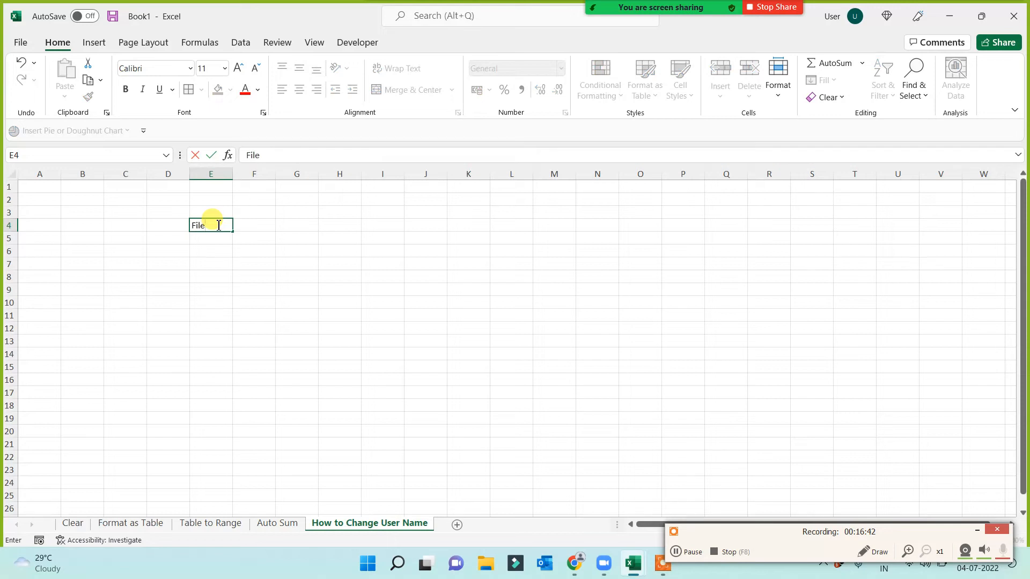
key("Return")
type("Options")
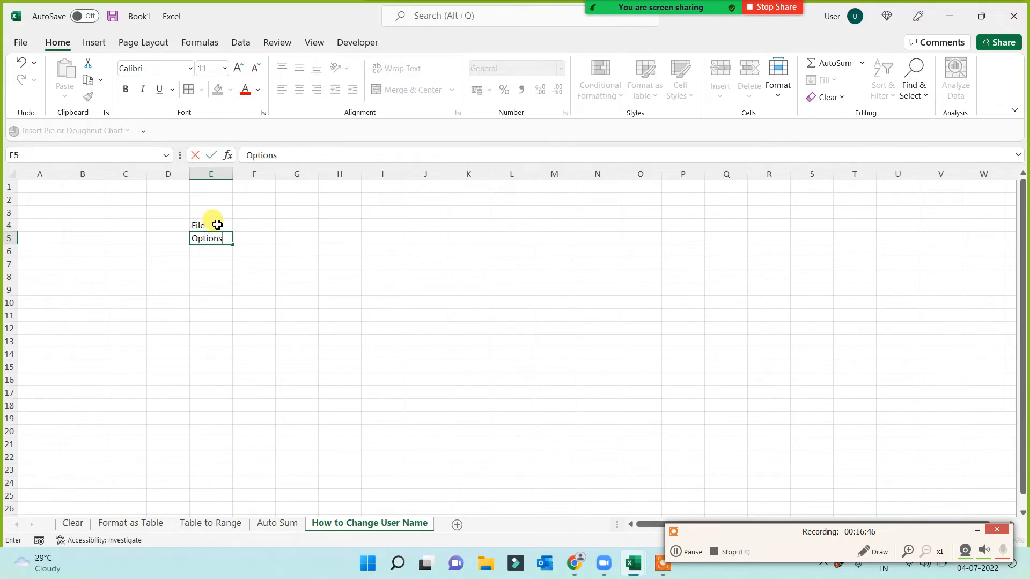
key("Return")
type("General")
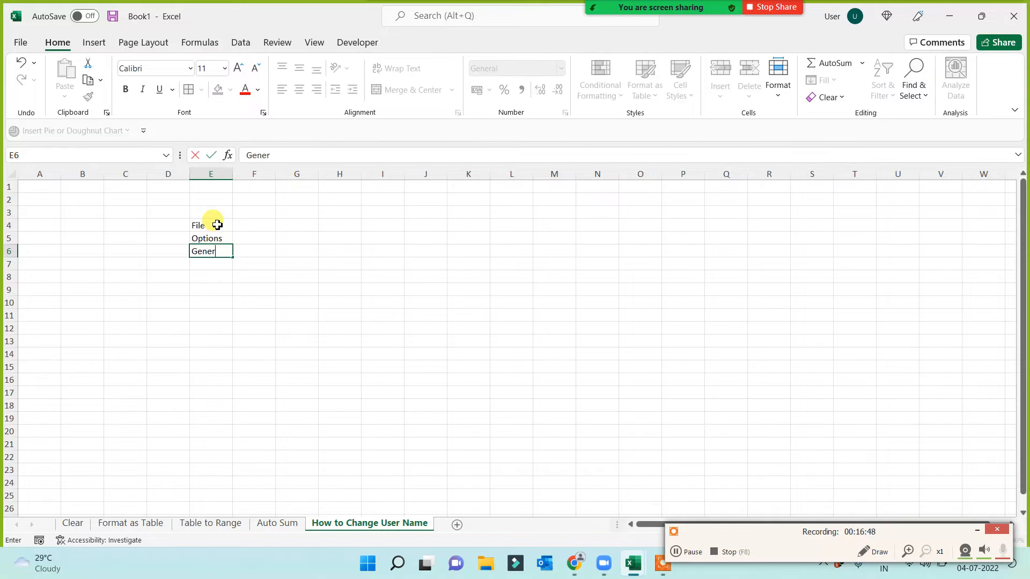
left_click(211, 267)
type("user name")
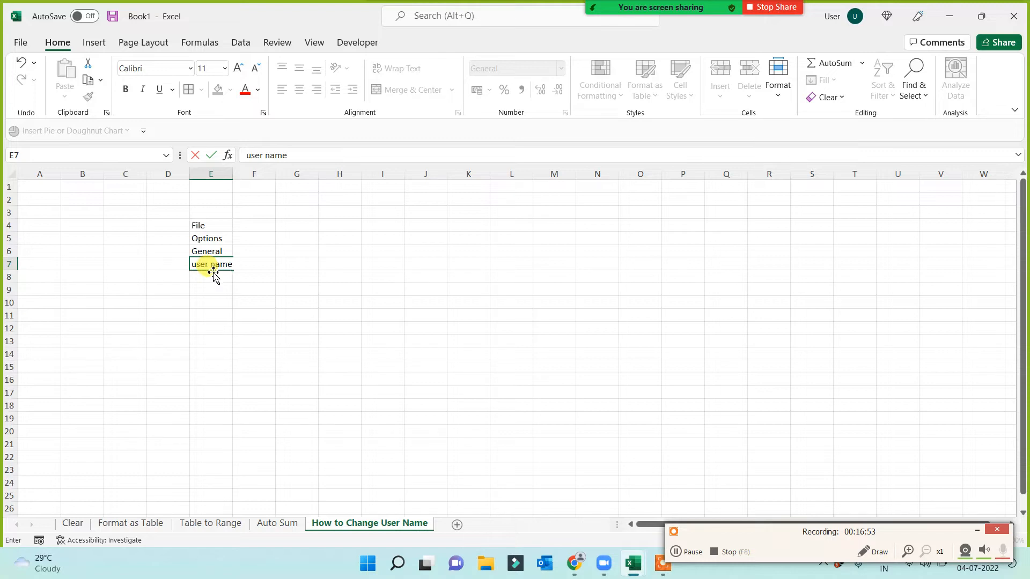
left_click_drag(226, 324, 227, 321)
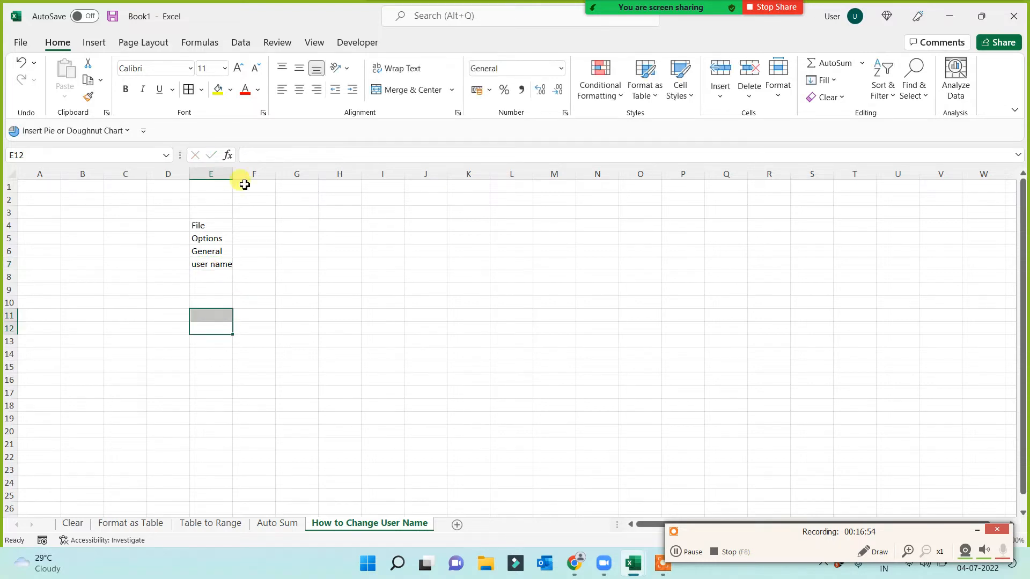
Widen column E so the listed steps have more room.
left_click_drag(234, 175, 261, 177)
left_click_drag(262, 309, 269, 321)
left_click(183, 339)
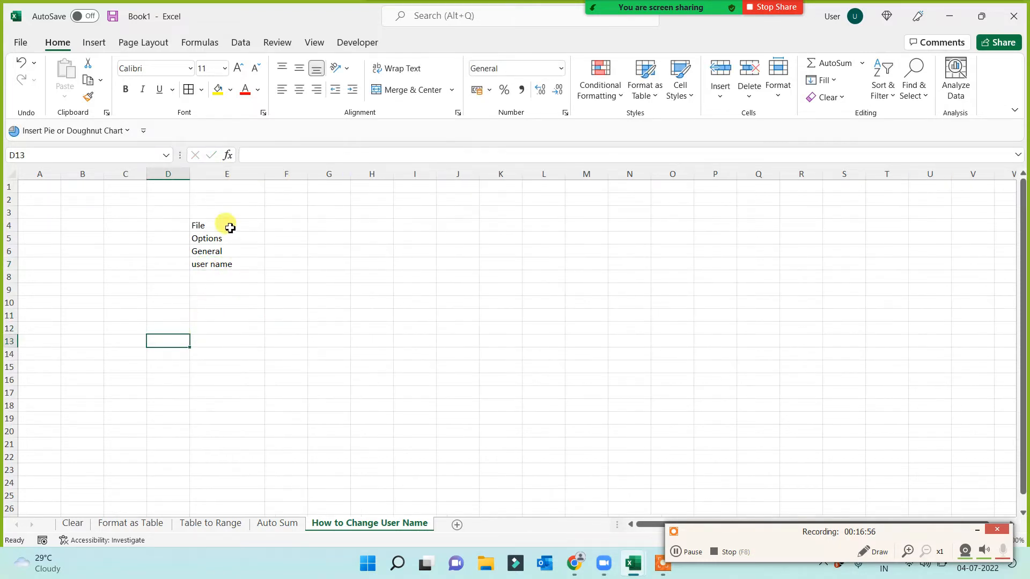
Review the User name field in Excel's General options, leaving the settings as they are.
left_click(982, 532)
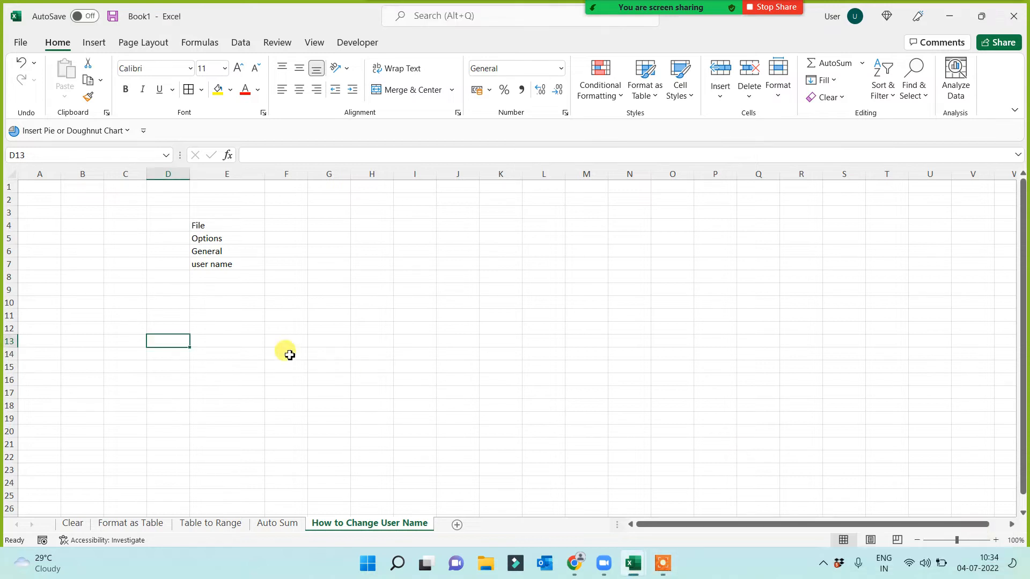
left_click(232, 329)
scroll(325, 353, "up", 4, "ctrl")
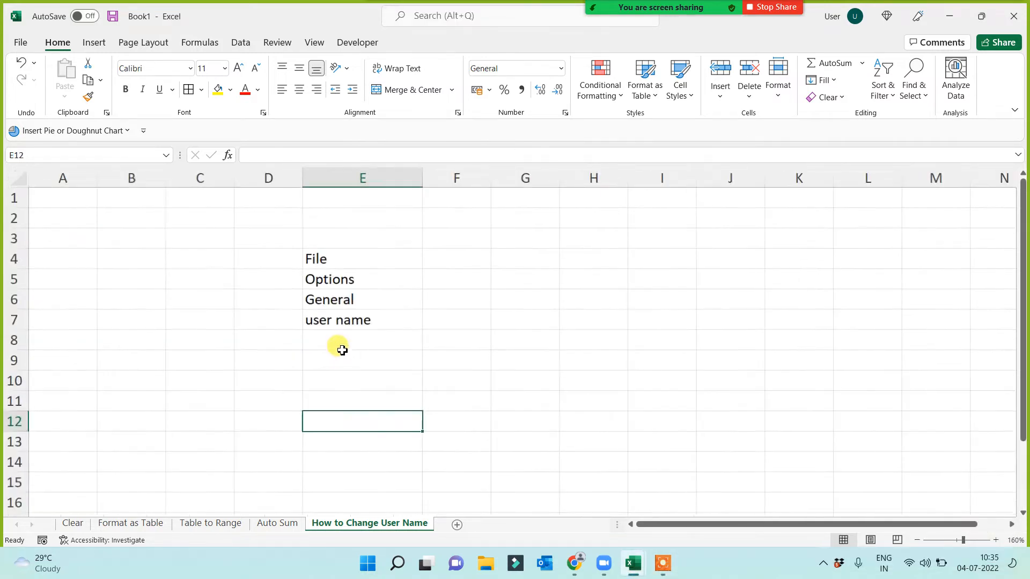
left_click(198, 294)
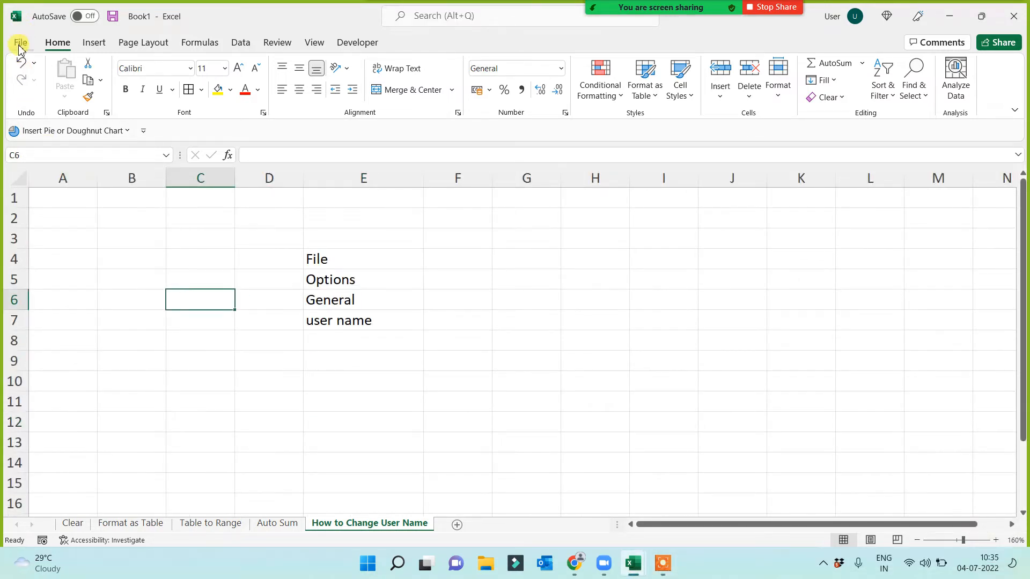
left_click(20, 44)
left_click(52, 525)
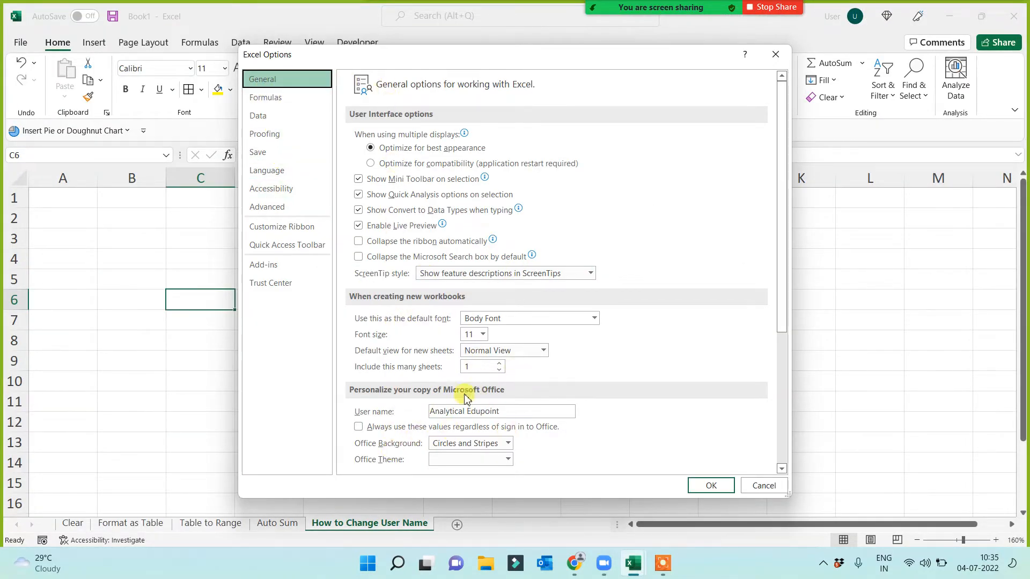
left_click(772, 485)
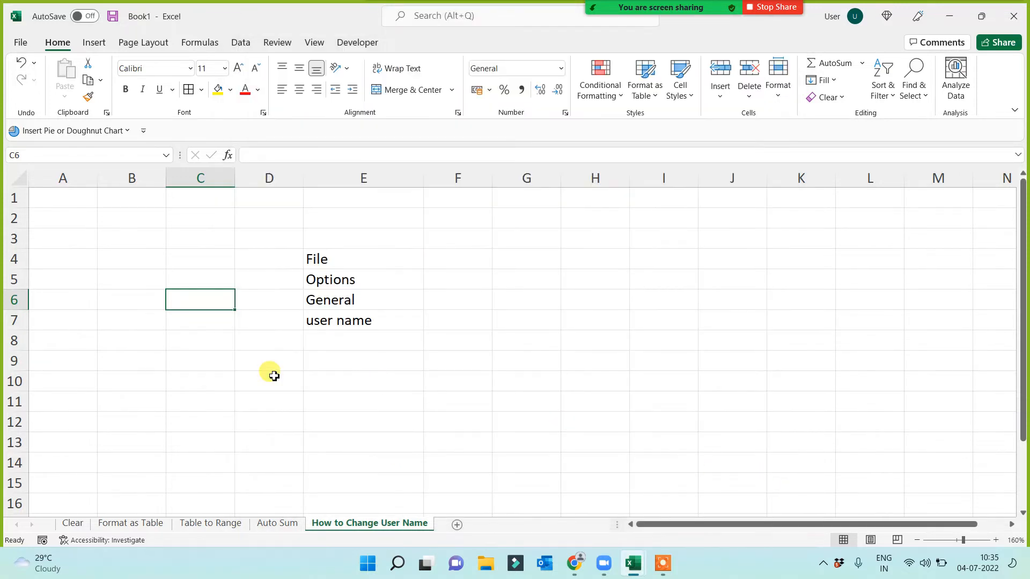
left_click(252, 377)
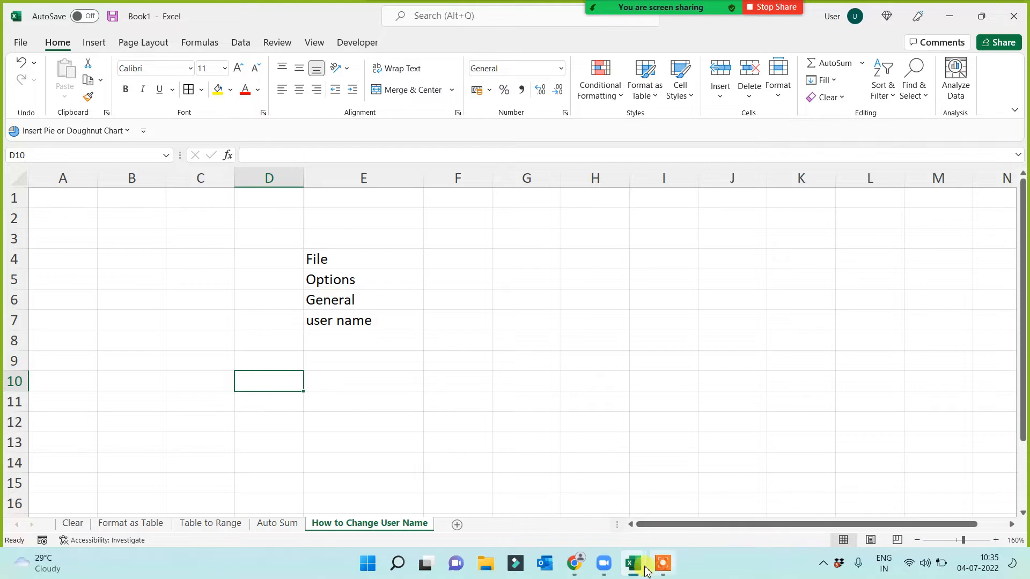
Copy the words "Format Painter" from cell B3 of the CCA - TAb options workbook.
mouse_move(638, 570)
left_click(617, 530)
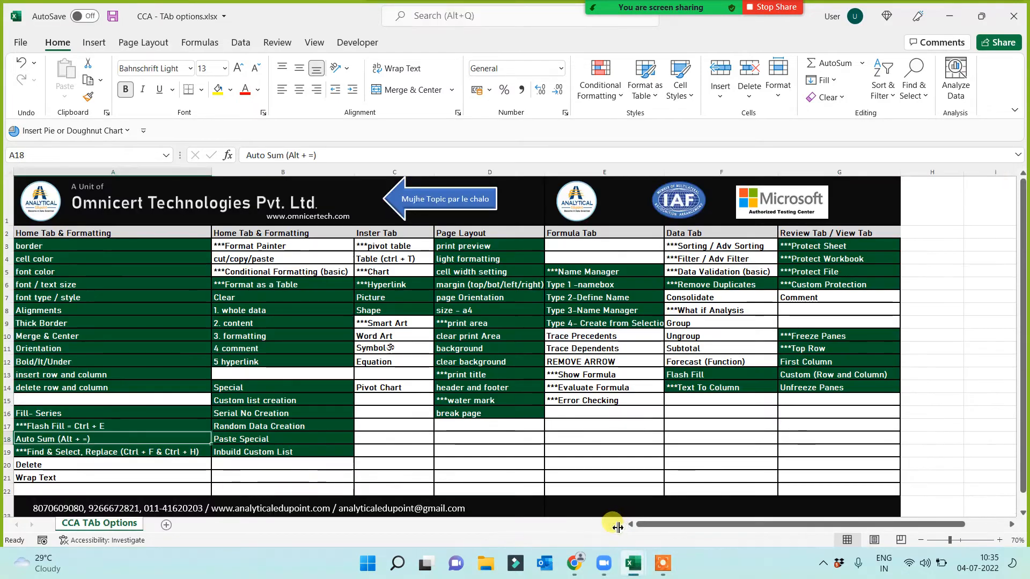
left_click(382, 451)
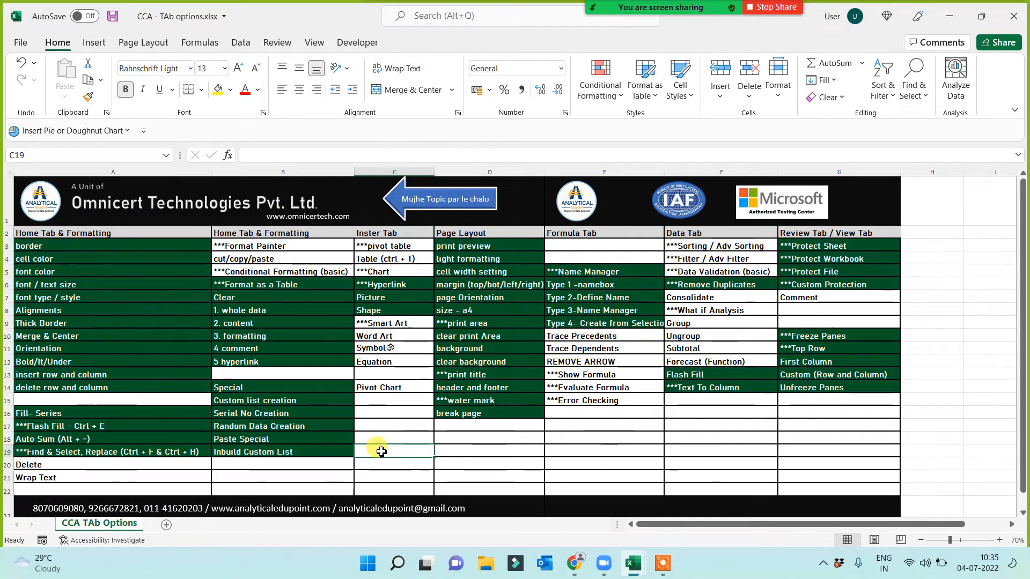
left_click(258, 244)
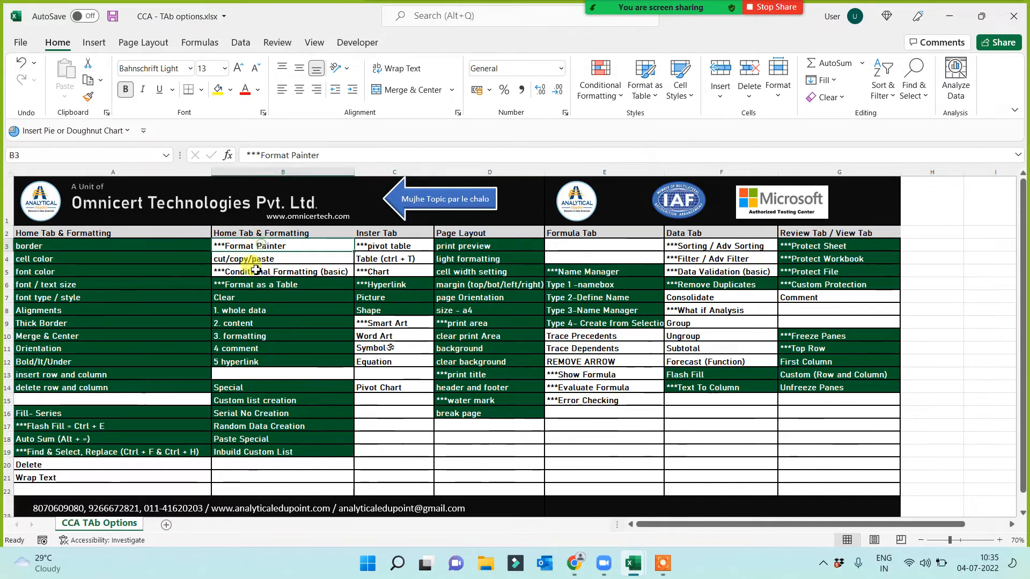
double_click(308, 244)
left_click_drag(309, 244, 226, 246)
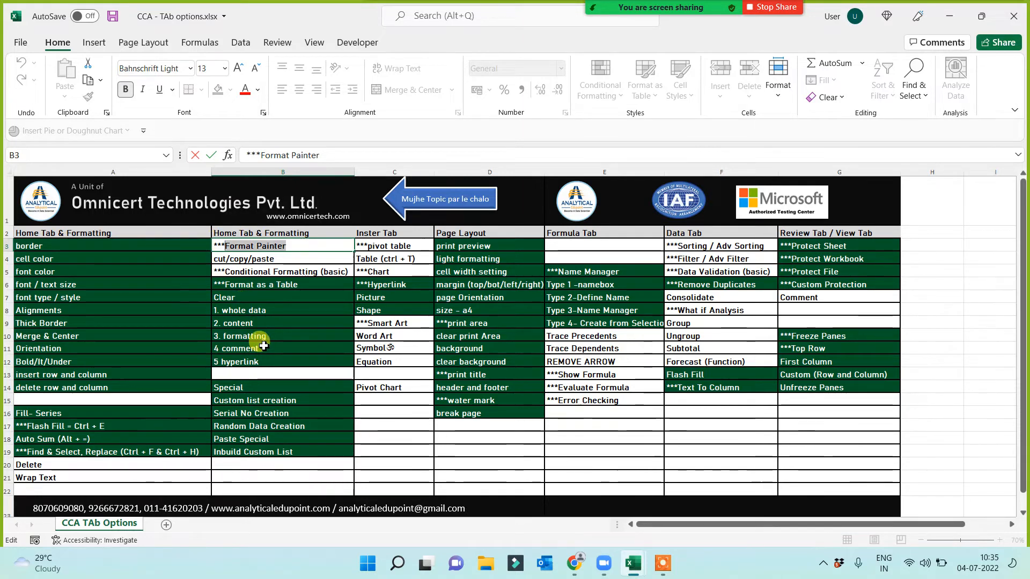
key("ctrl+c")
key("Escape")
Add a worksheet to Book1 after How to Change User Name and name it "Format Painter".
key("alt+Tab")
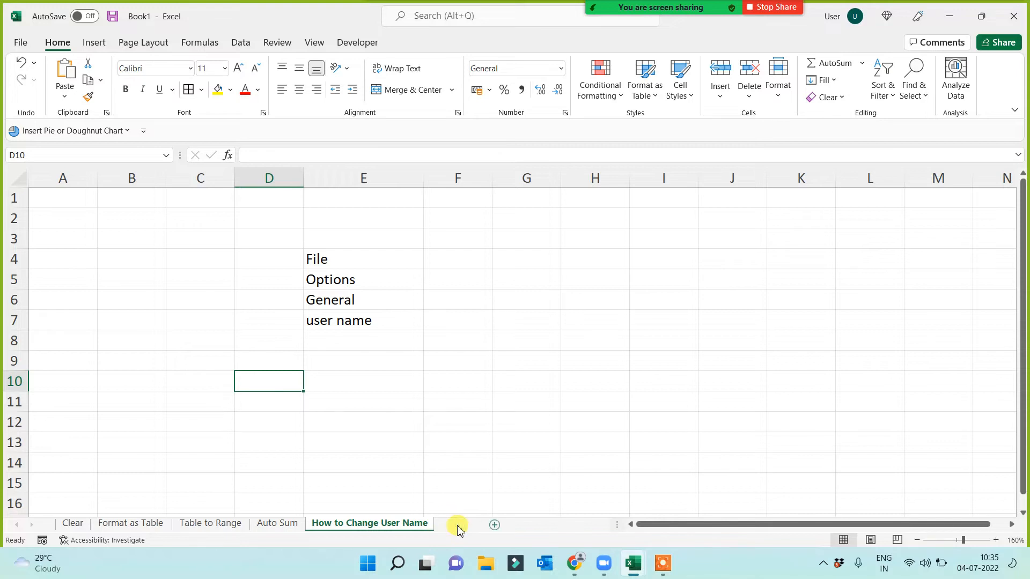
left_click(495, 526)
double_click(451, 524)
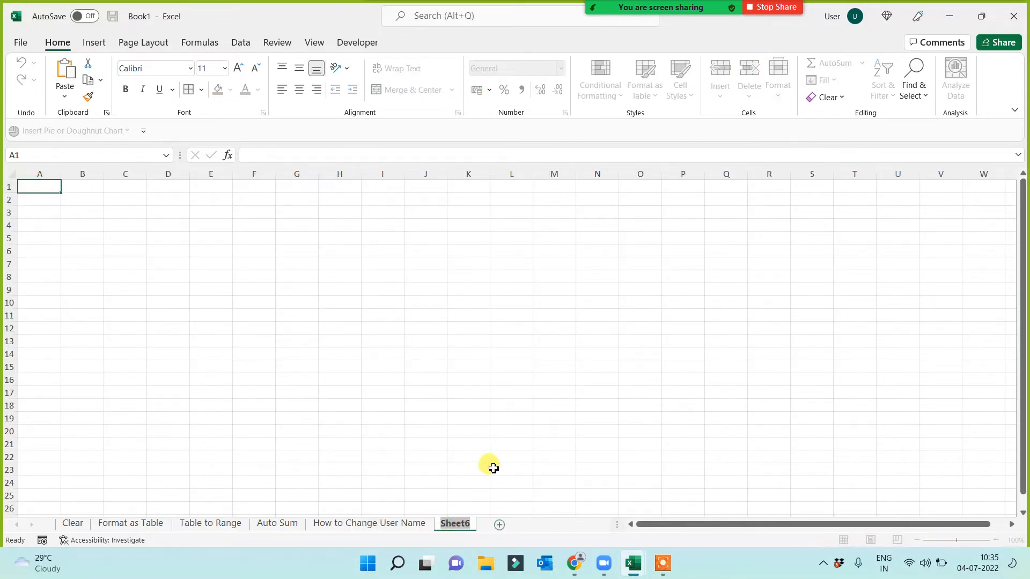
type("Format Painter")
key("Return")
left_click(399, 381)
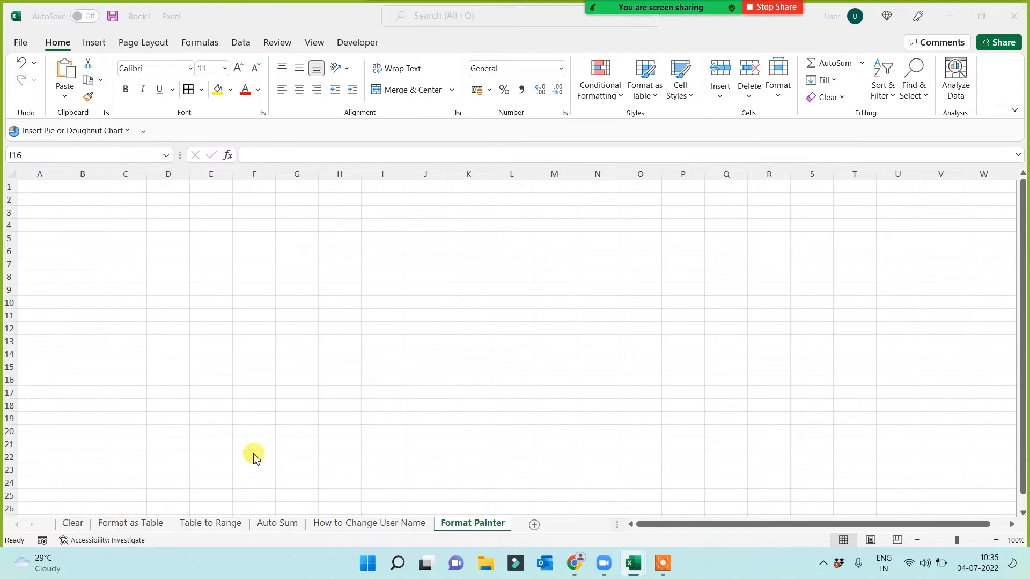
In the CCA - TAb options workbook, apply the format of the "3. formatting" cell to the "***Format Painter" cell B3 with Format Painter.
key("alt+Tab")
left_click(462, 247)
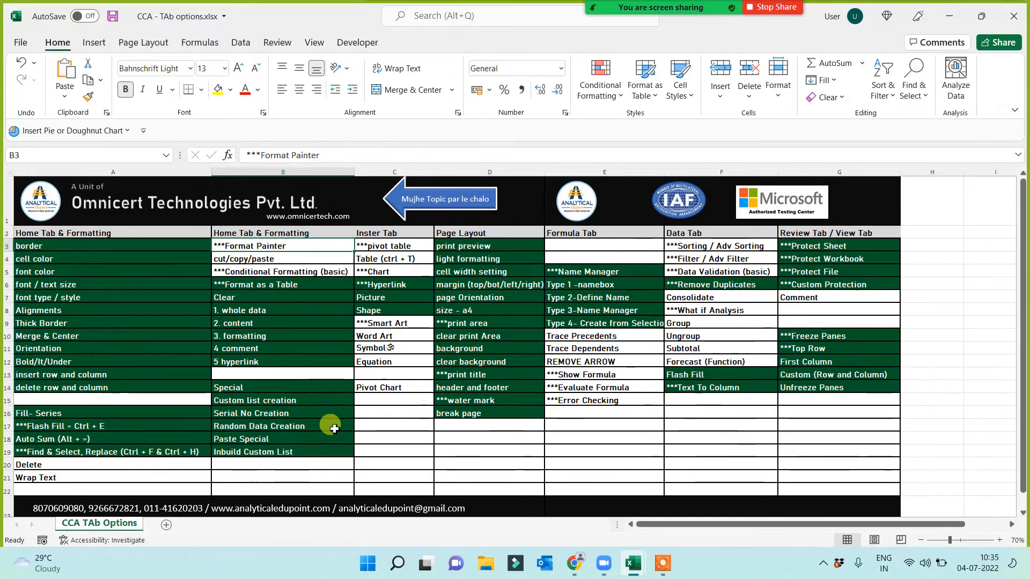
left_click(396, 463)
left_click(241, 336)
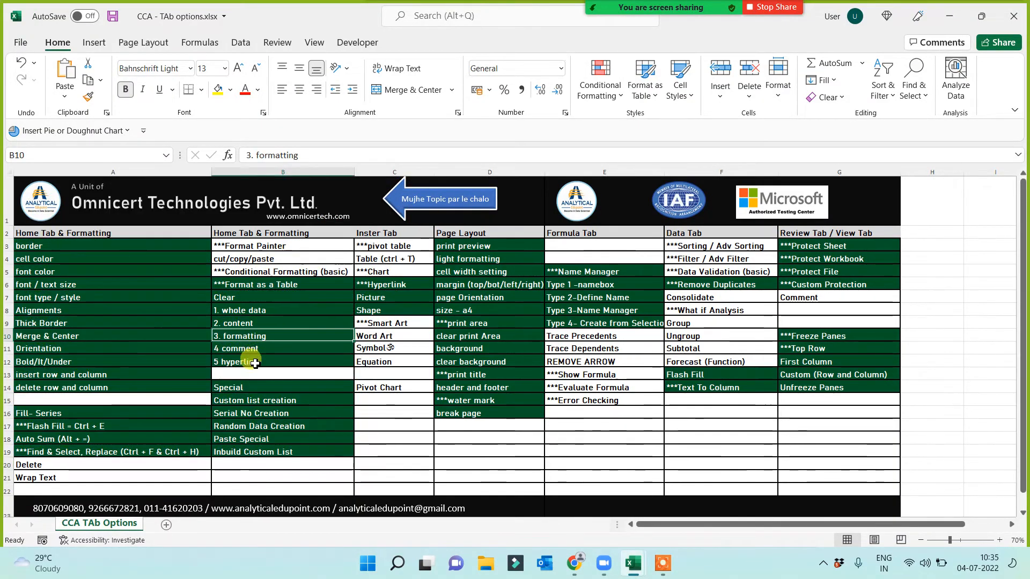
left_click(90, 98)
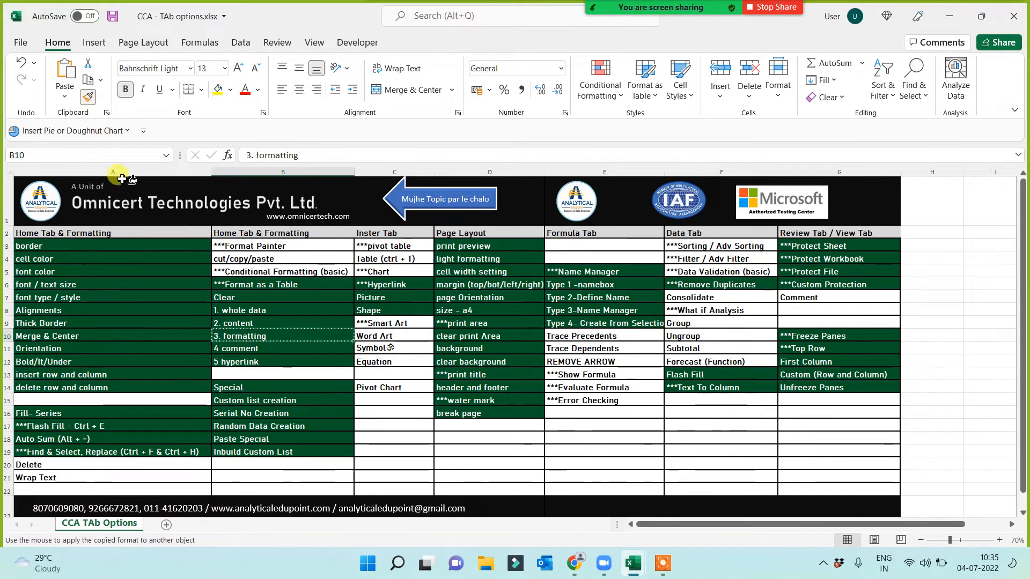
left_click(261, 247)
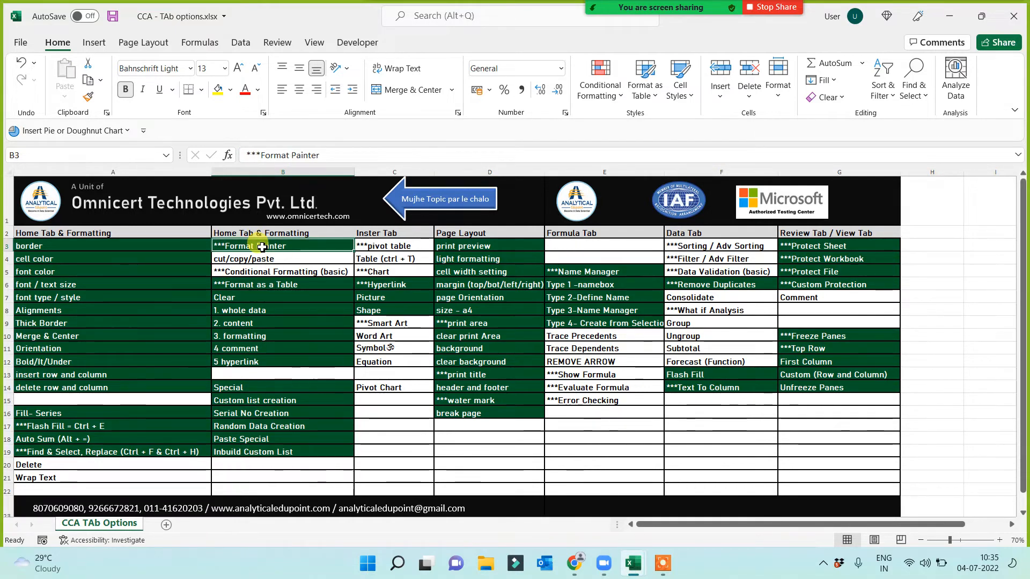
Apply the format of the "***Show Formula" cell to cells D7 to D12 with Format Painter.
left_click(600, 376)
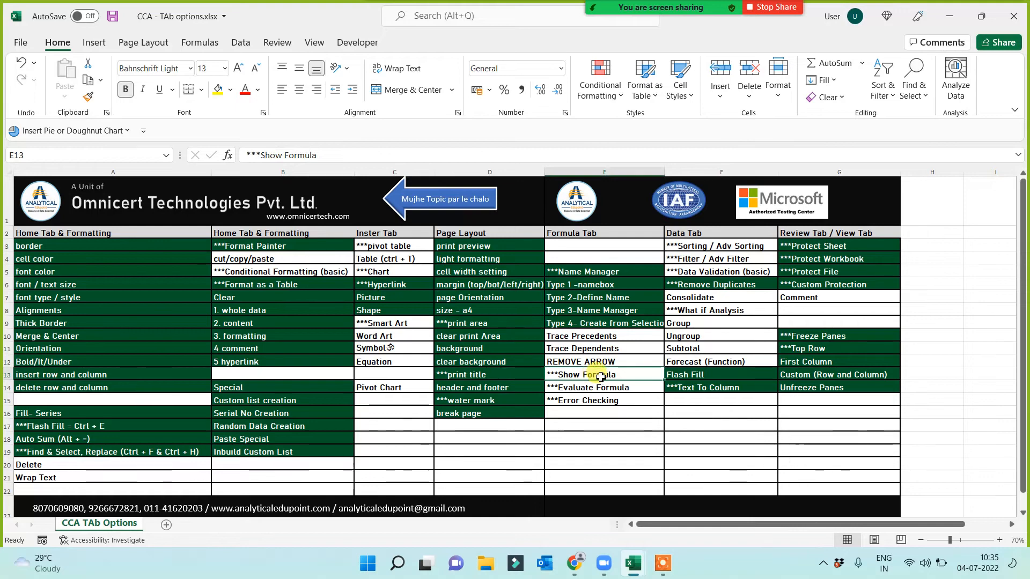
left_click(88, 97)
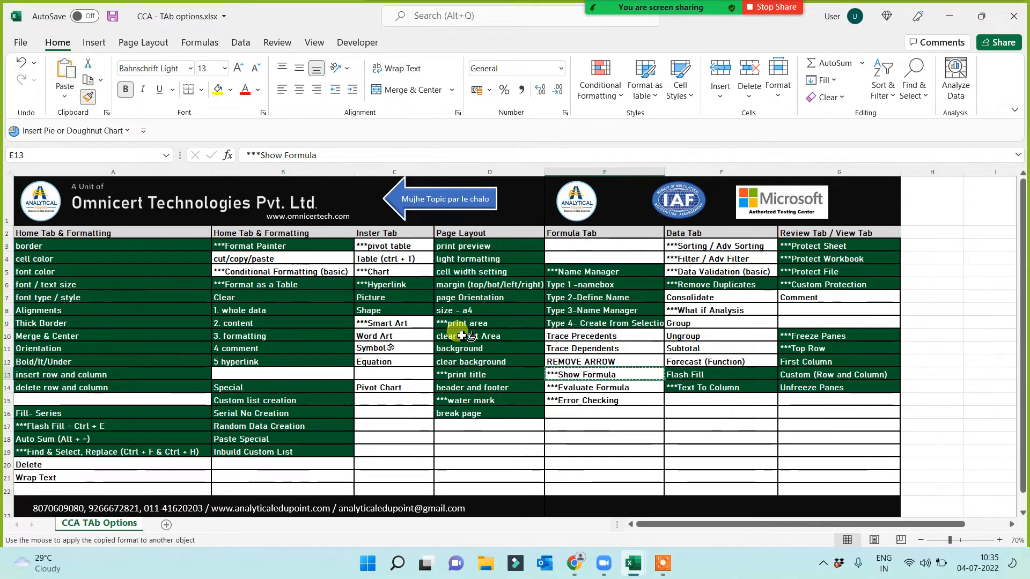
left_click_drag(471, 298, 477, 361)
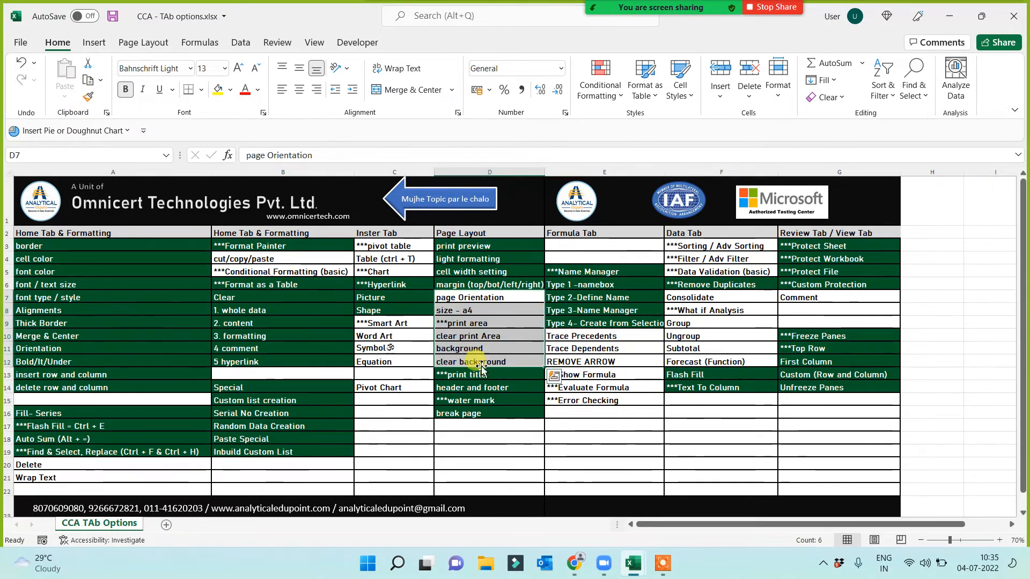
Restore the green format of cells D7 to D12 by painting the format of the "***print title" cell onto them.
left_click(476, 374)
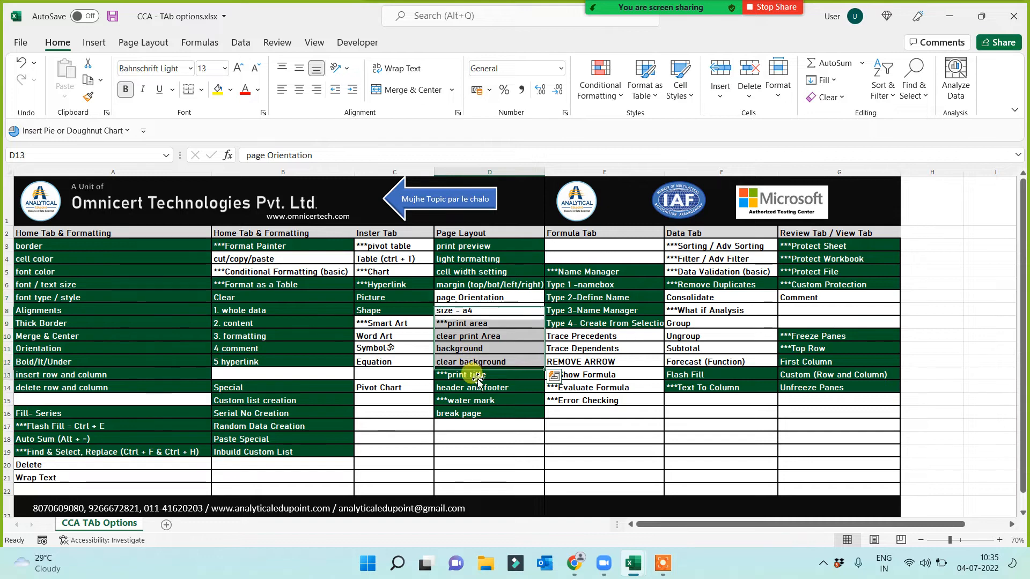
left_click(88, 96)
left_click_drag(483, 298, 486, 366)
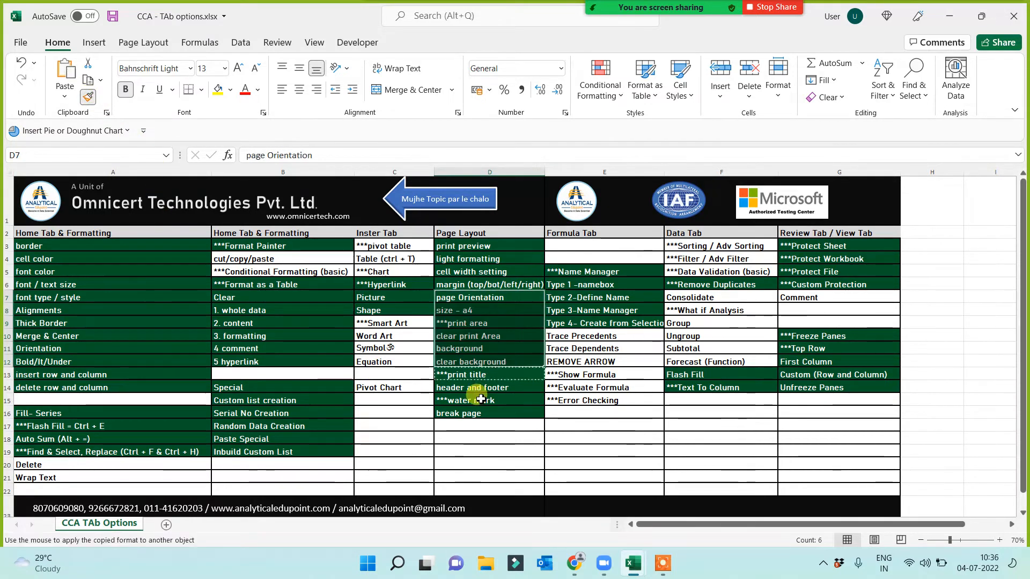
left_click(467, 462)
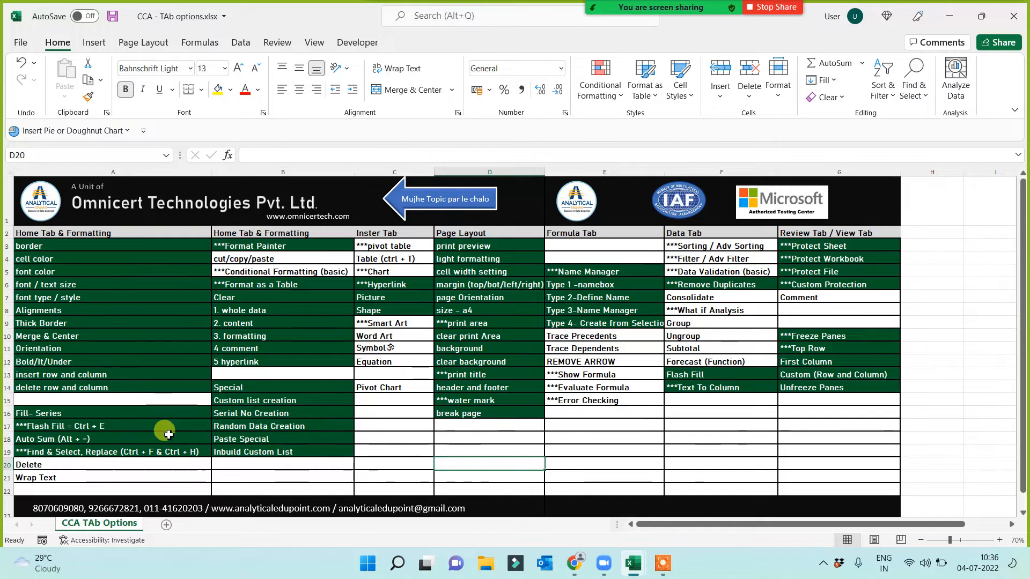
left_click(87, 335)
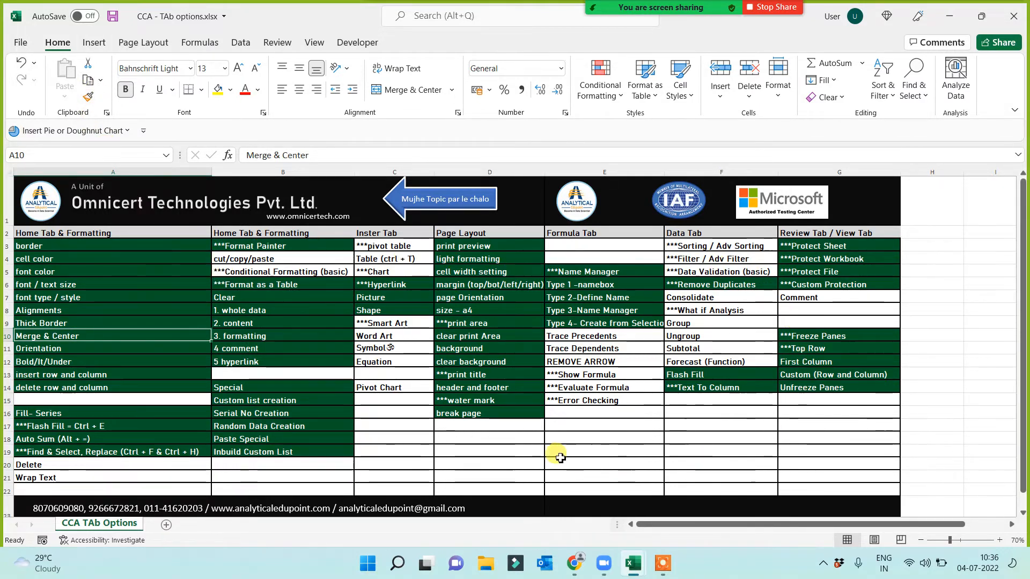
left_click(504, 440)
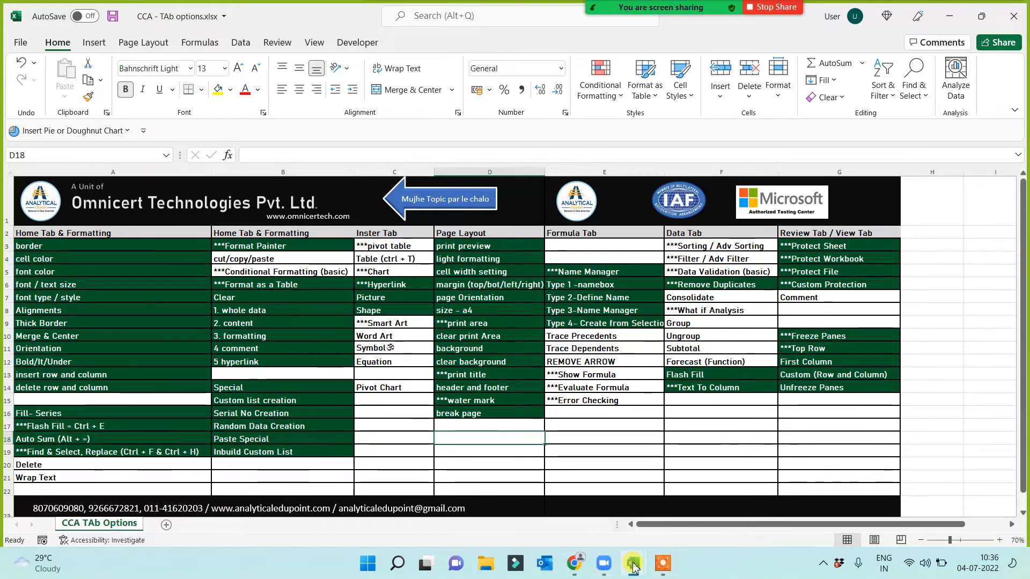
Return to the Format Painter sheet of Book1 and enter a sample first name in cell B3.
mouse_move(633, 566)
left_click(762, 529)
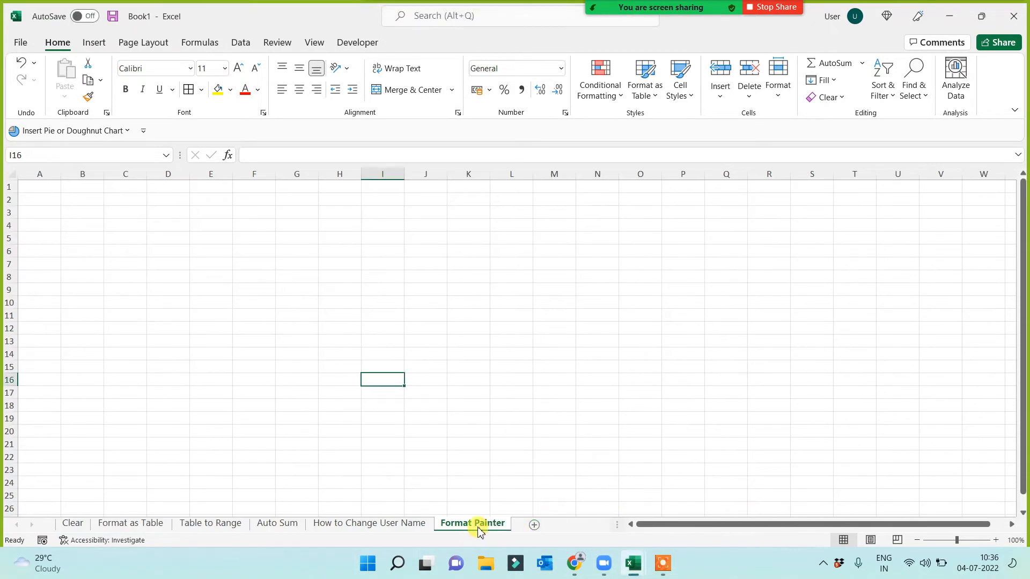
left_click(182, 287)
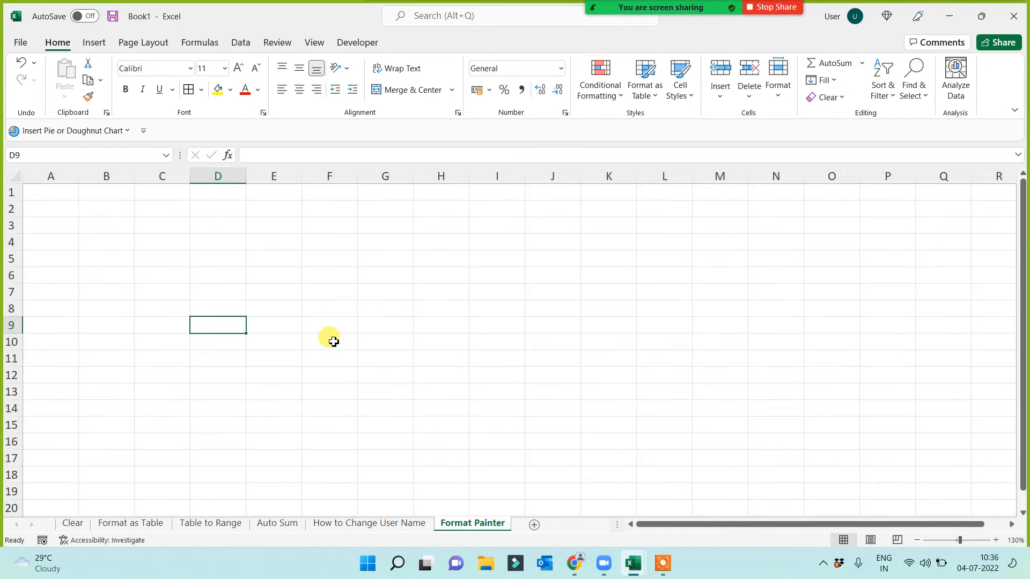
scroll(326, 299, "up", 4)
left_click(163, 245)
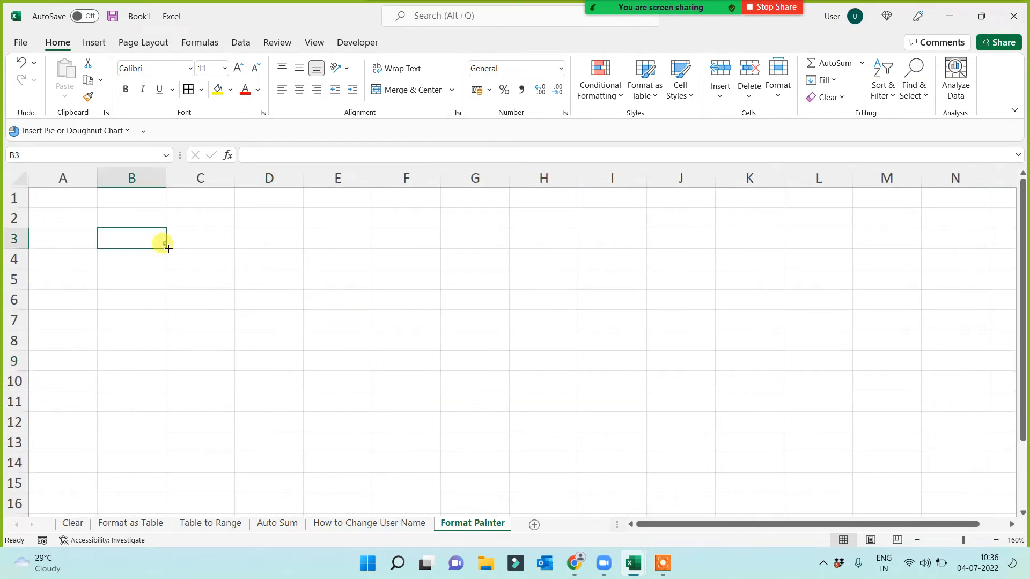
type("Ali")
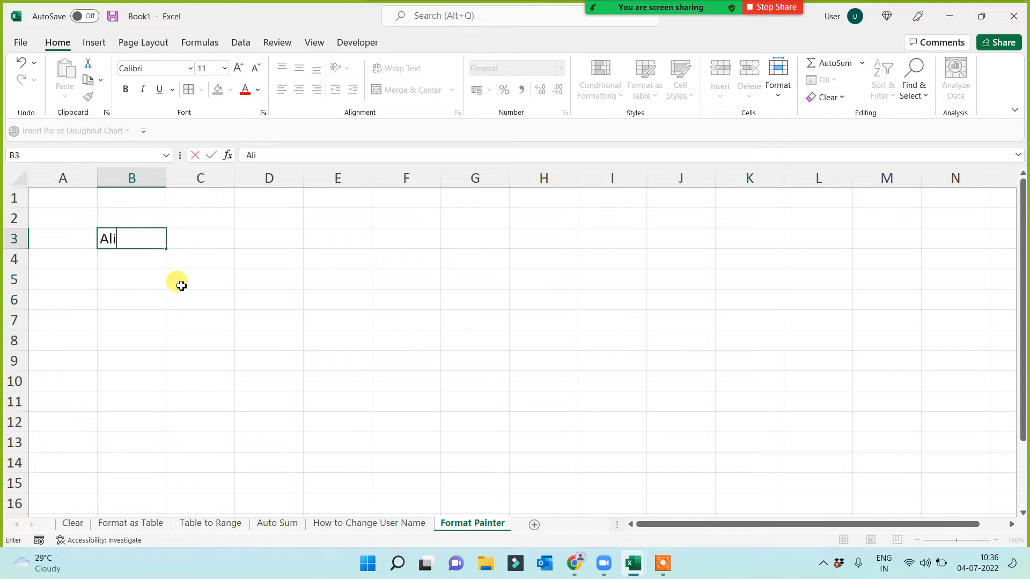
type("na")
left_click(181, 286)
Enter one sample first name each in cells F3 and J3.
left_click(414, 240)
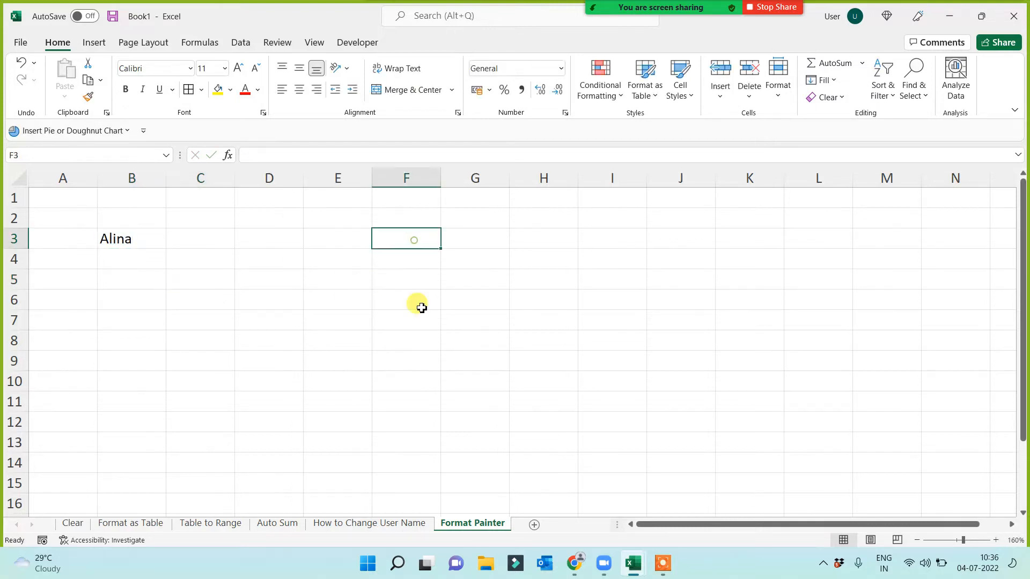
type("\"An")
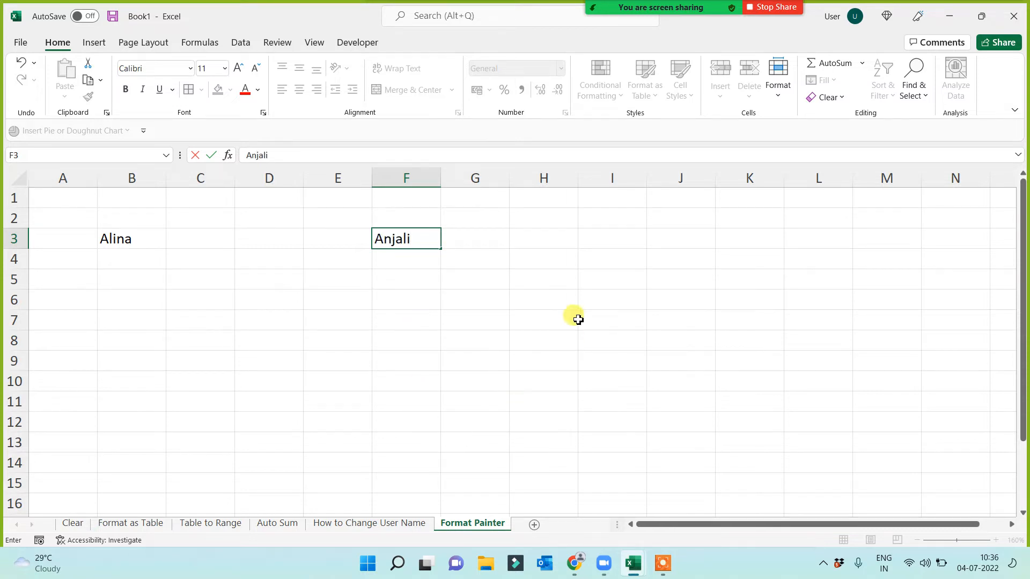
left_click(653, 239)
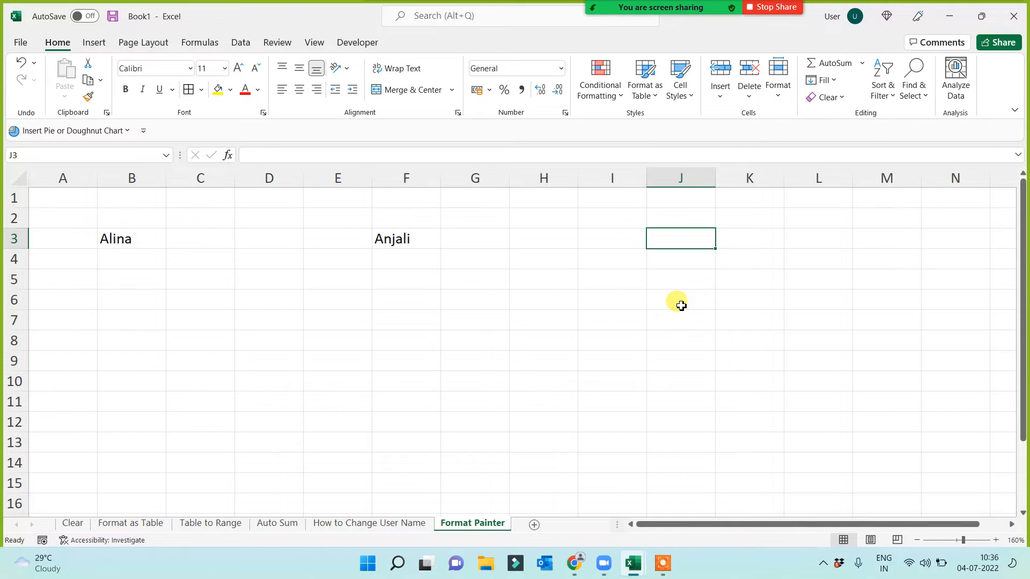
type("Nisha")
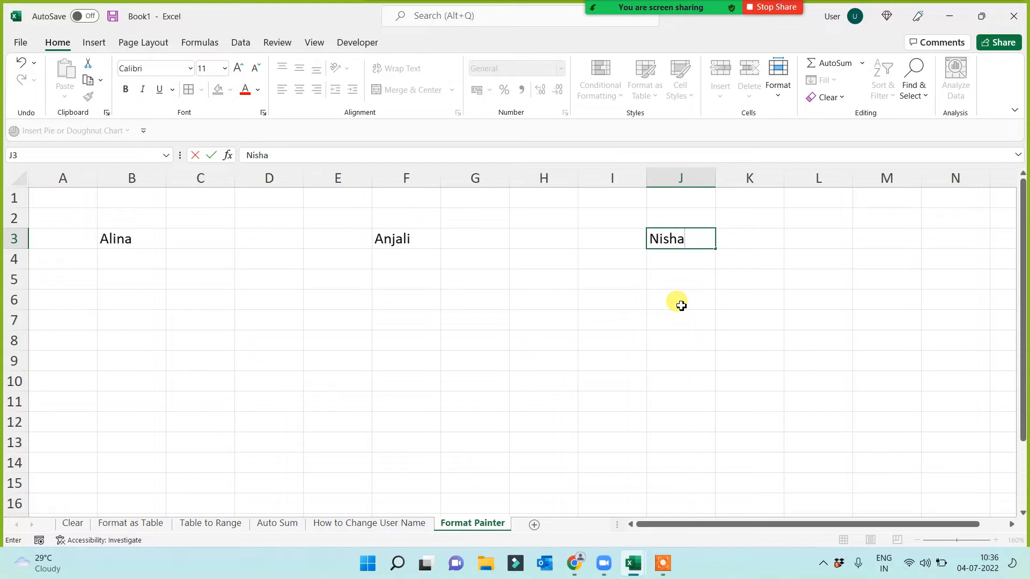
left_click(682, 305)
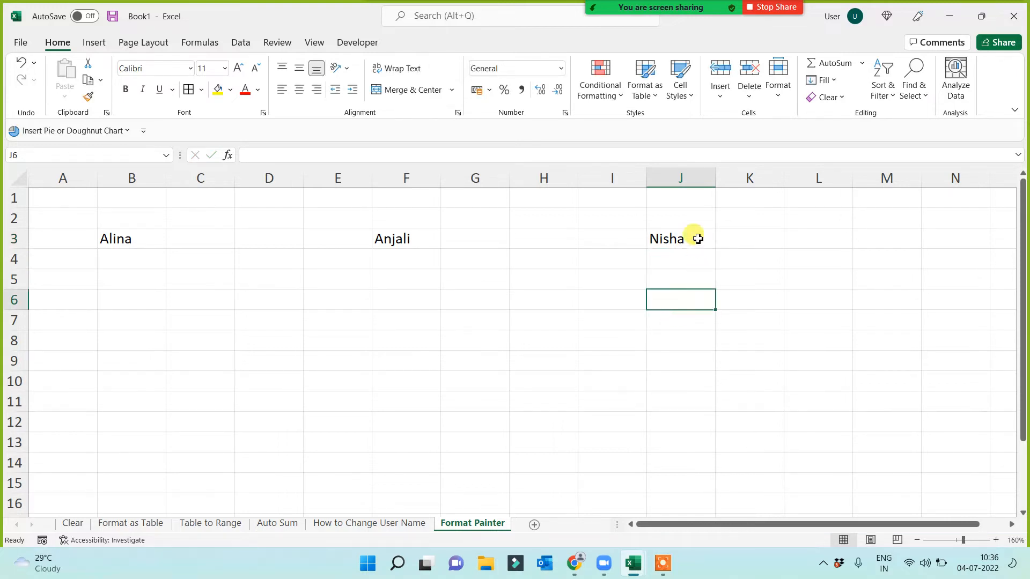
left_click(559, 319)
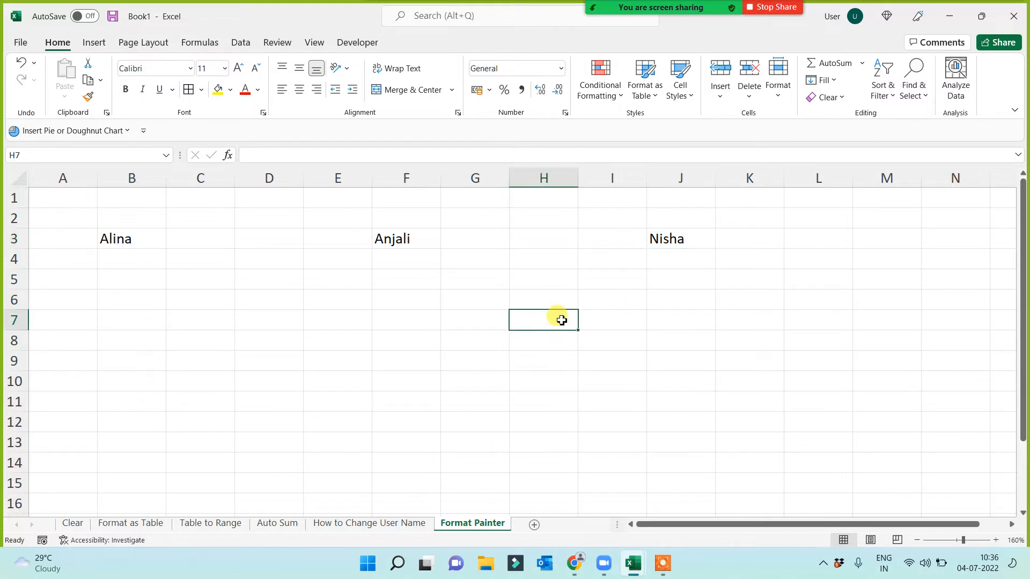
Center the name in cell J3 and put a border around the cell.
left_click(133, 244)
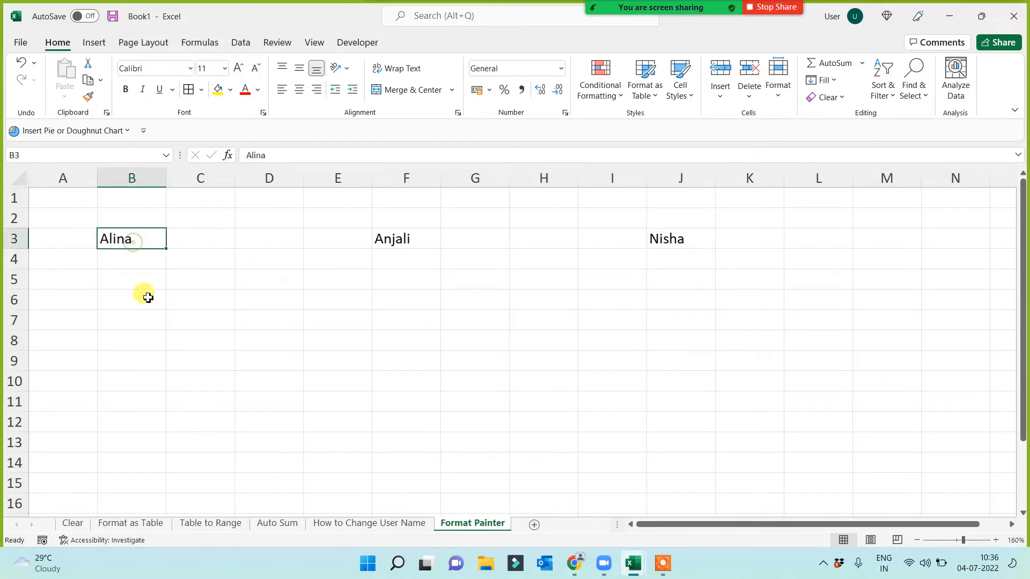
left_click(379, 244)
left_click(665, 237)
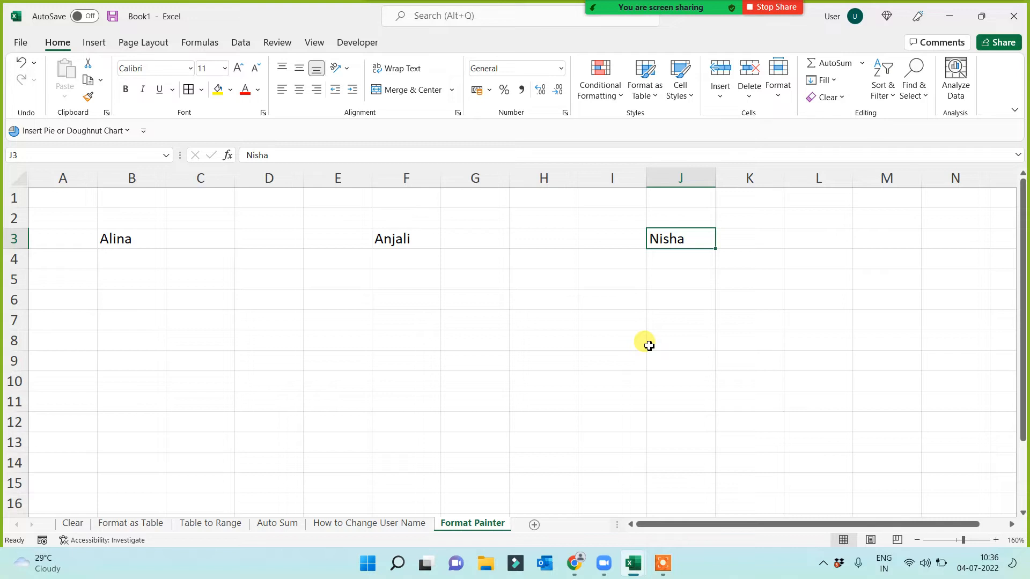
left_click(202, 90)
left_click(191, 264)
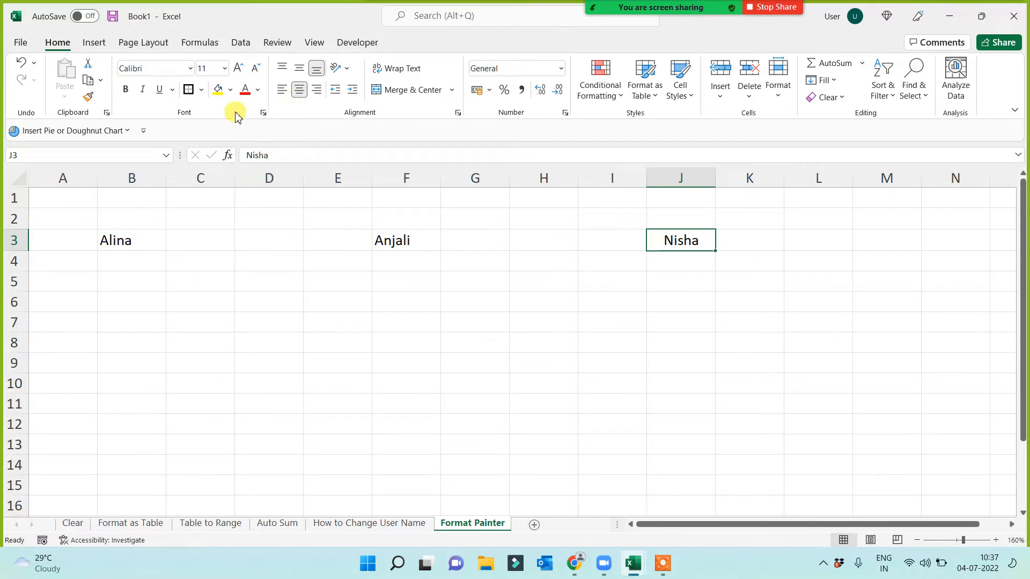
Increase the font size of cell J3 to 24 and widen column J to fit the name.
left_click(239, 69)
left_click(238, 69)
left_click(239, 68)
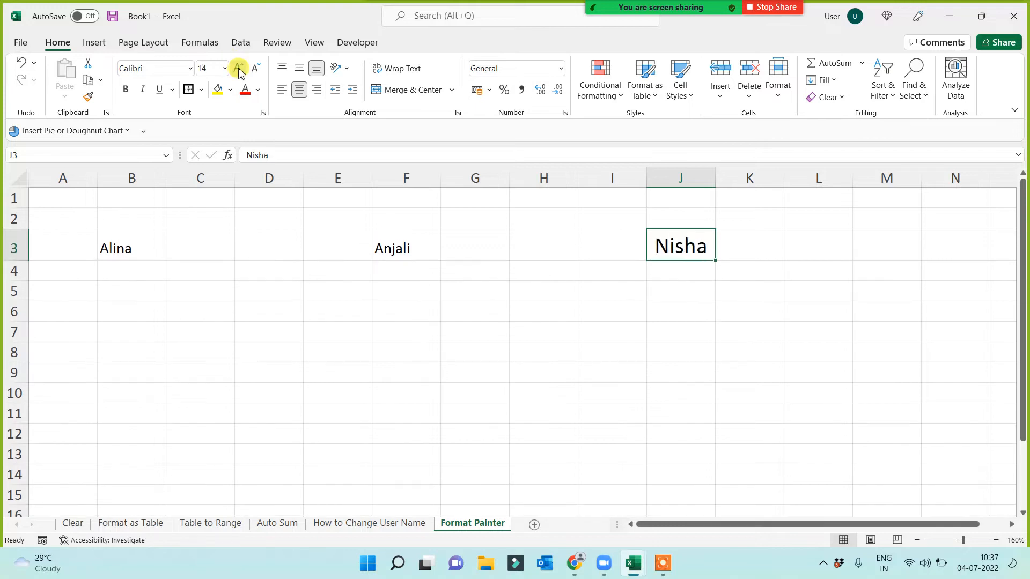
left_click(238, 68)
left_click(239, 69)
left_click(236, 69)
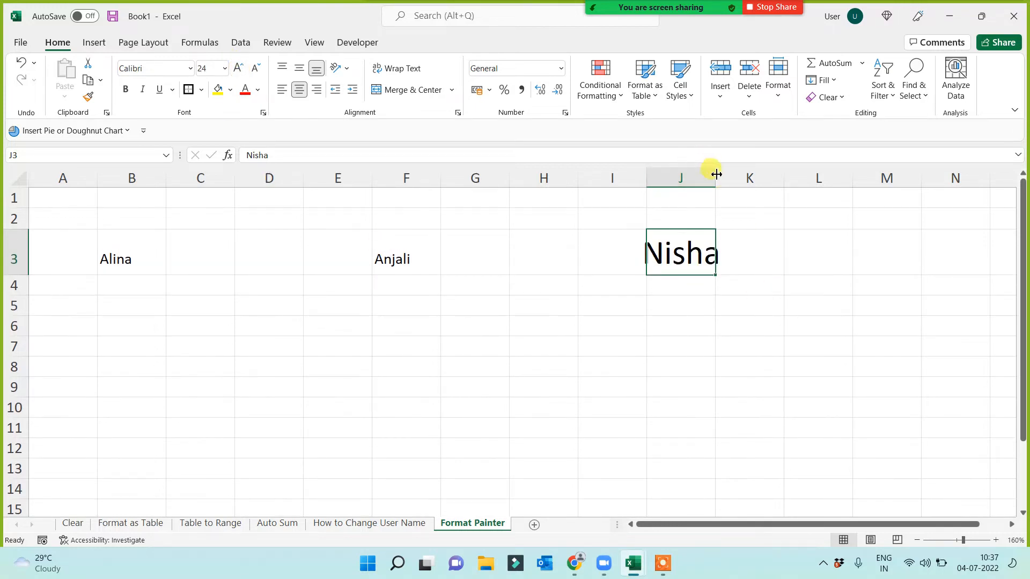
left_click_drag(717, 175, 788, 193)
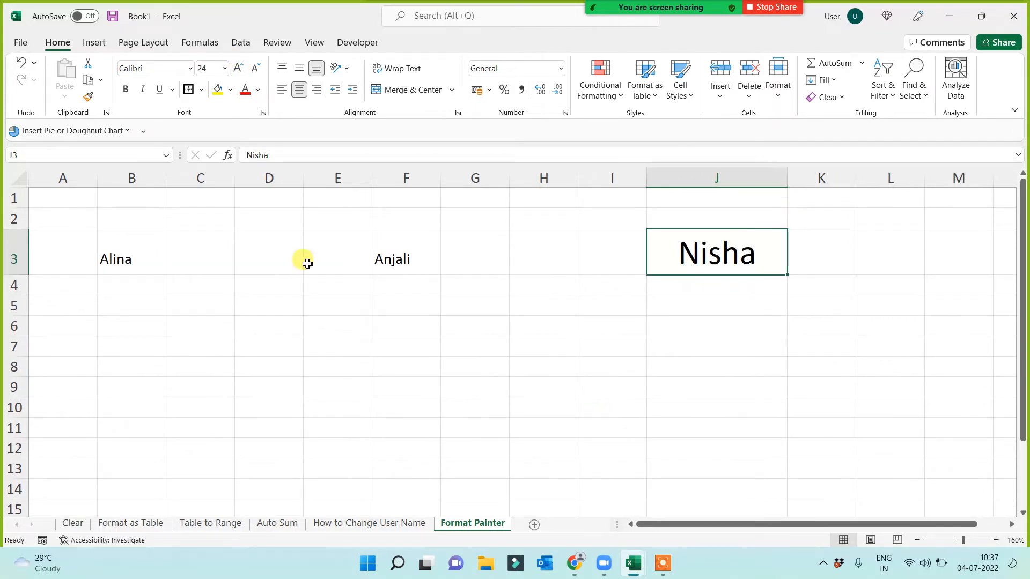
Set the font of cell J3 to Amasis MT Pro Black and fill the cell with yellow.
left_click(190, 68)
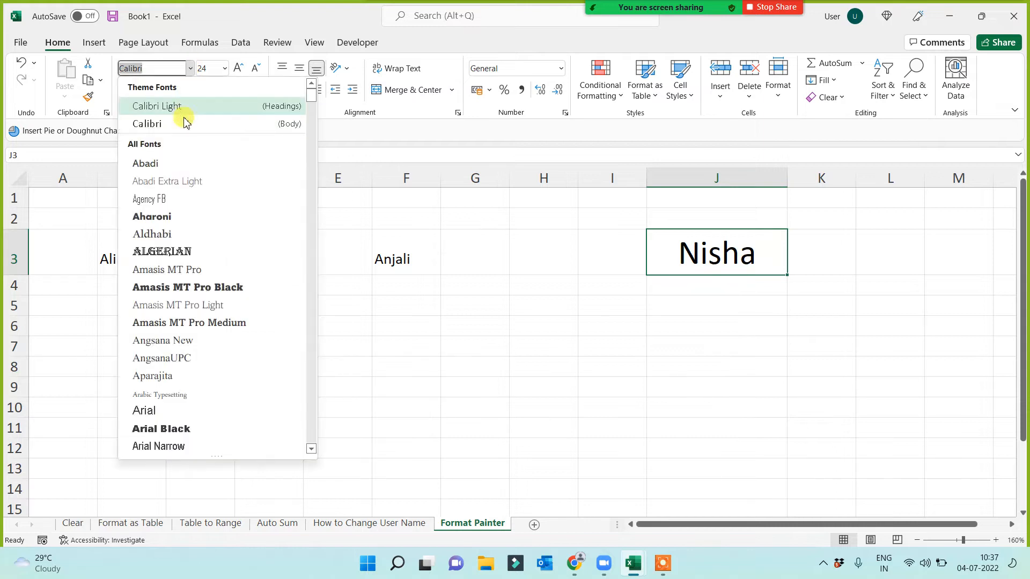
left_click(189, 288)
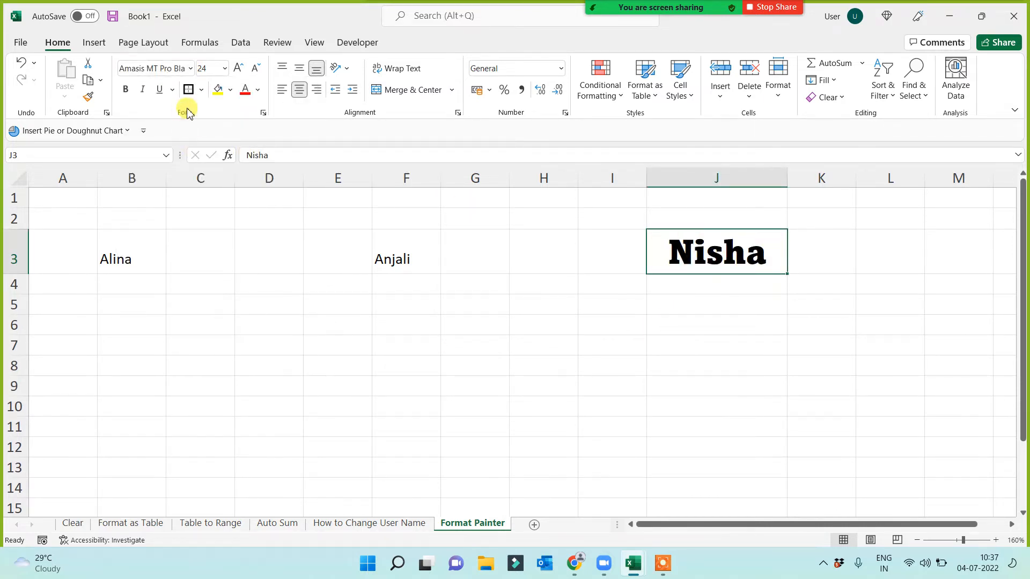
left_click(217, 90)
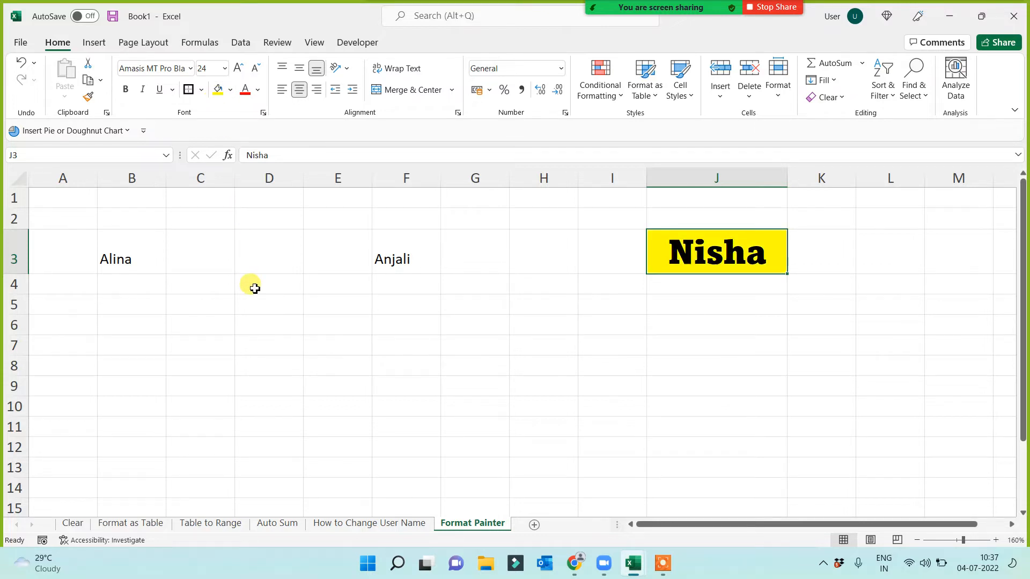
left_click(381, 345)
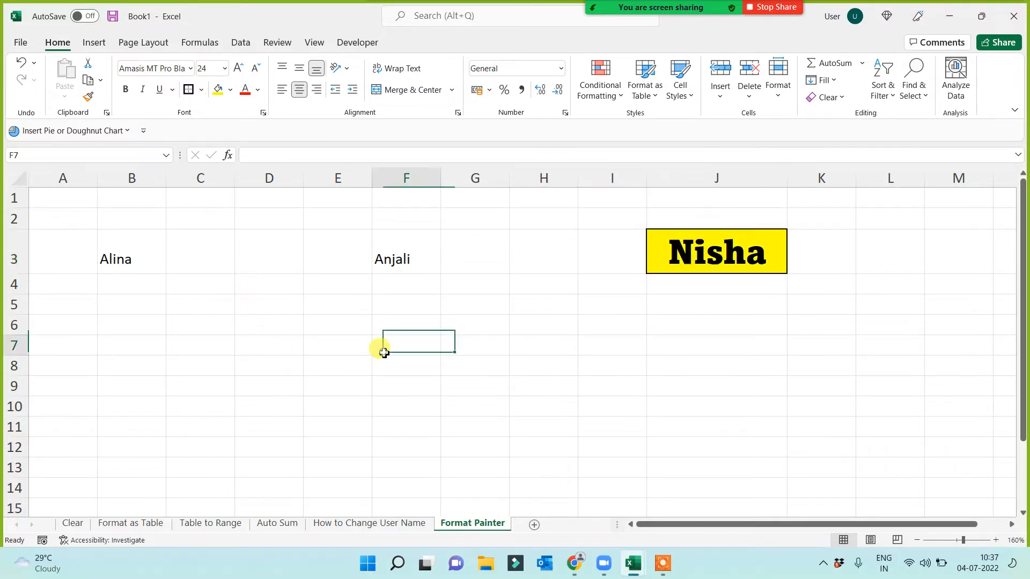
Copy the format of cell J3 to cell B3 with Format Painter and widen column B to fit the name.
left_click(707, 252)
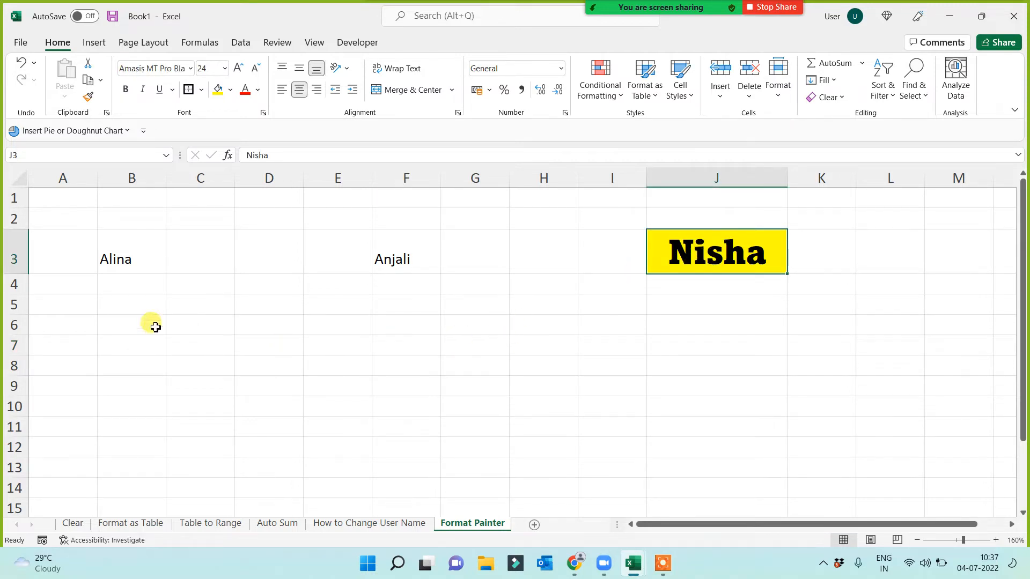
left_click(115, 260)
left_click(417, 264)
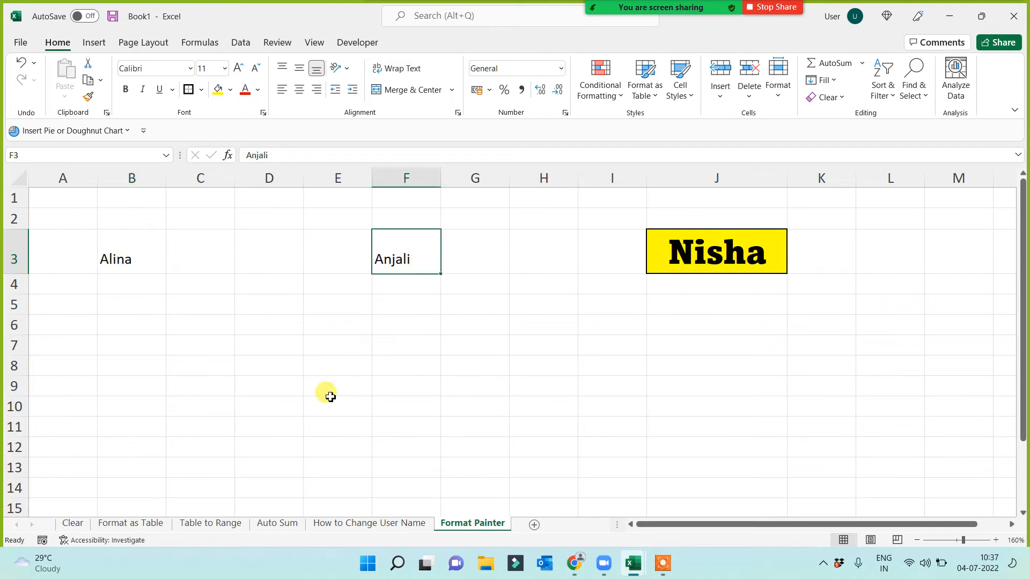
left_click(702, 255)
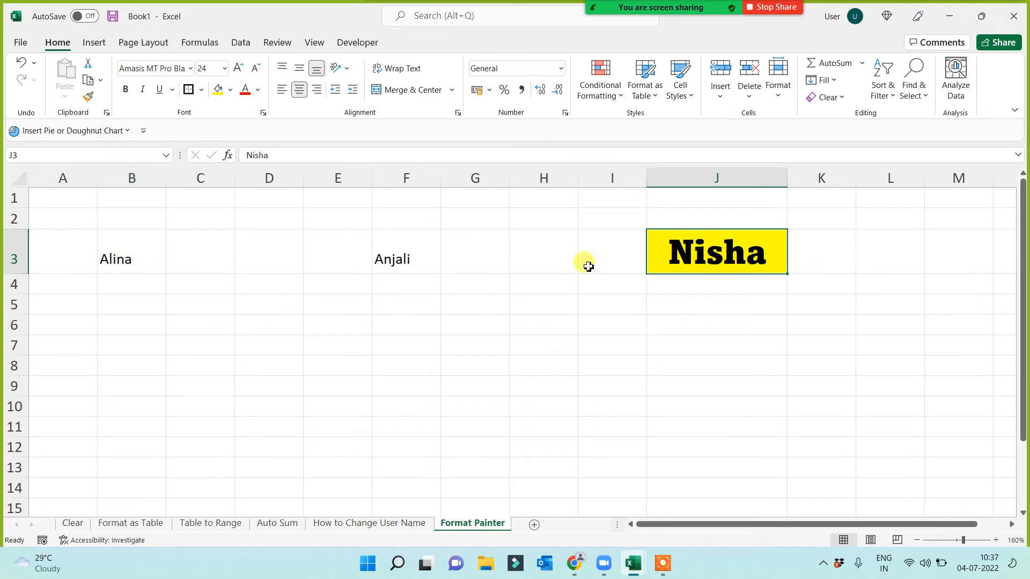
left_click(88, 97)
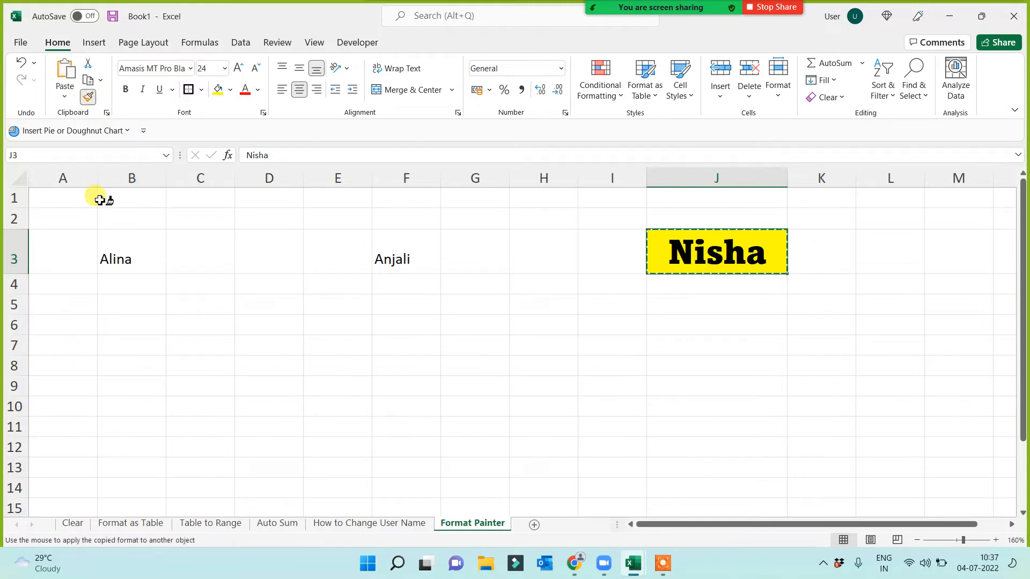
left_click(117, 255)
left_click_drag(165, 178, 217, 177)
left_click(749, 269)
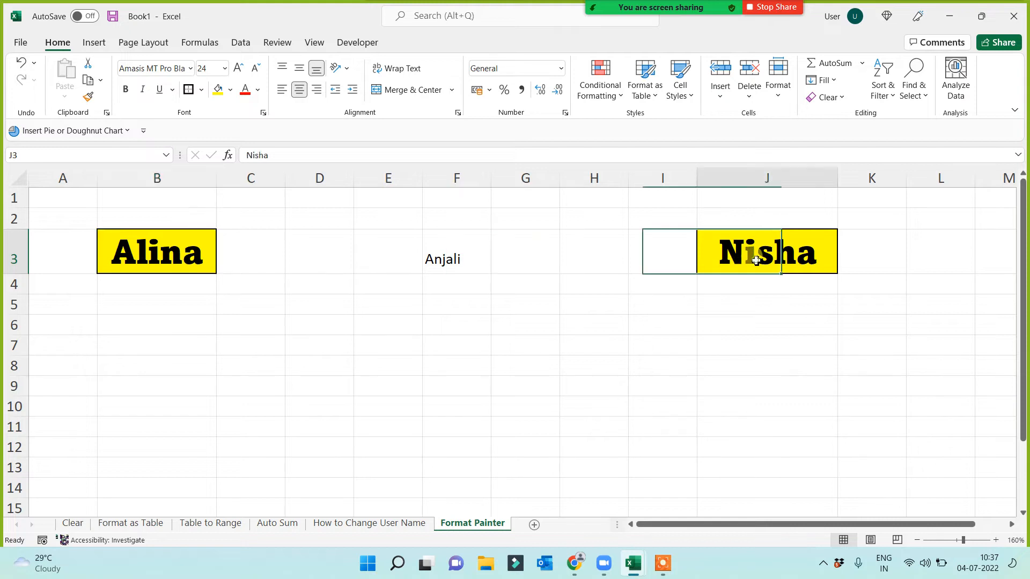
Copy the format of cell B3 to cell F3 with Format Painter and widen column F to fit the name.
left_click(162, 251)
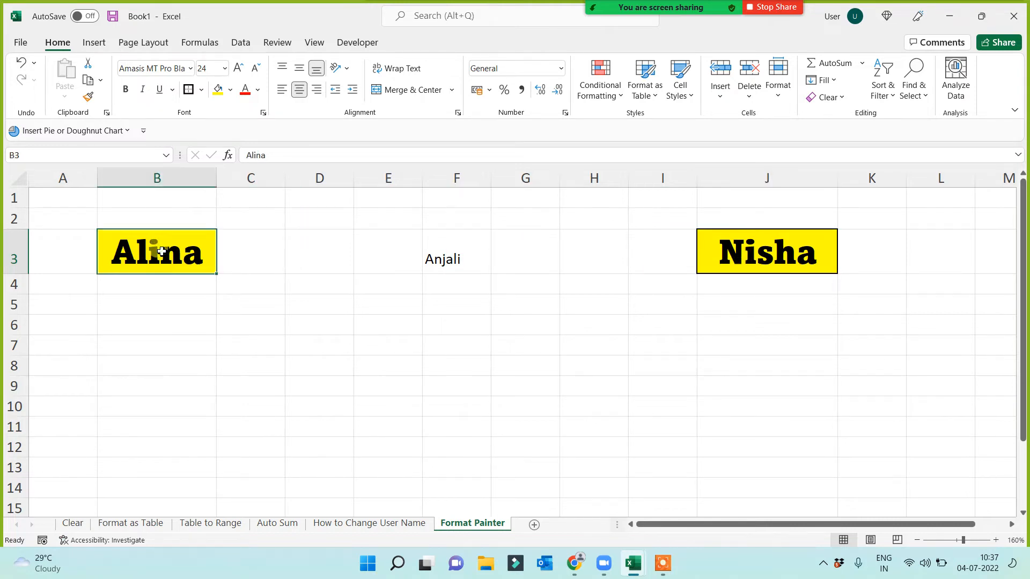
left_click(88, 97)
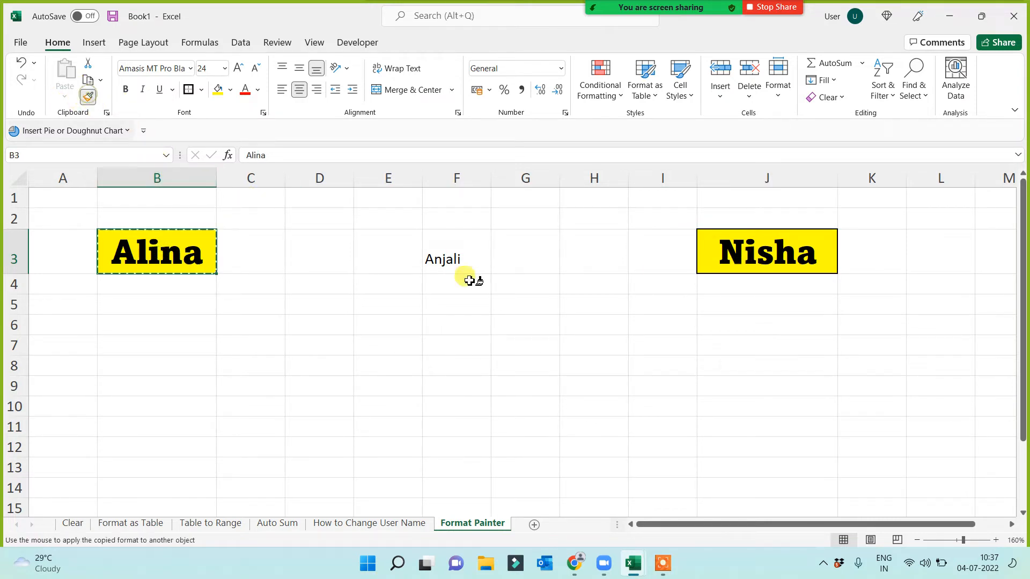
left_click(452, 252)
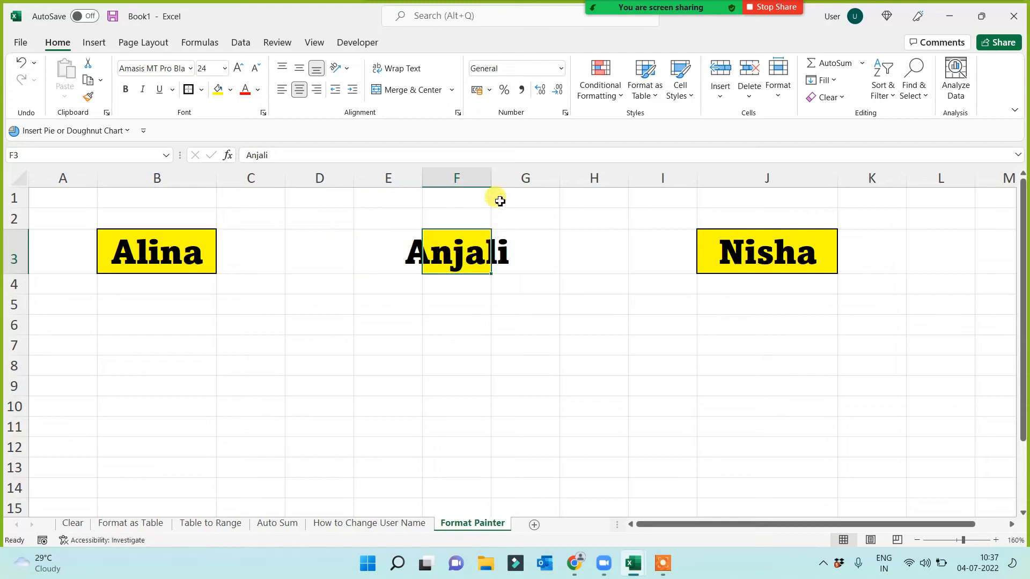
left_click_drag(491, 178, 550, 185)
left_click(384, 375)
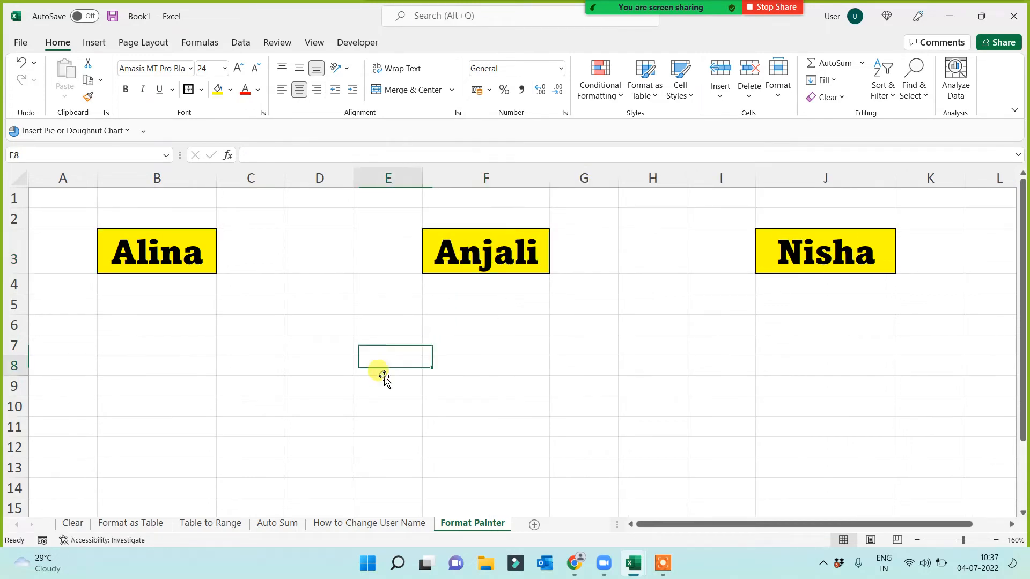
Enter the number 435345 in the unformatted cell F7.
left_click(472, 347)
type("435345")
key("Return")
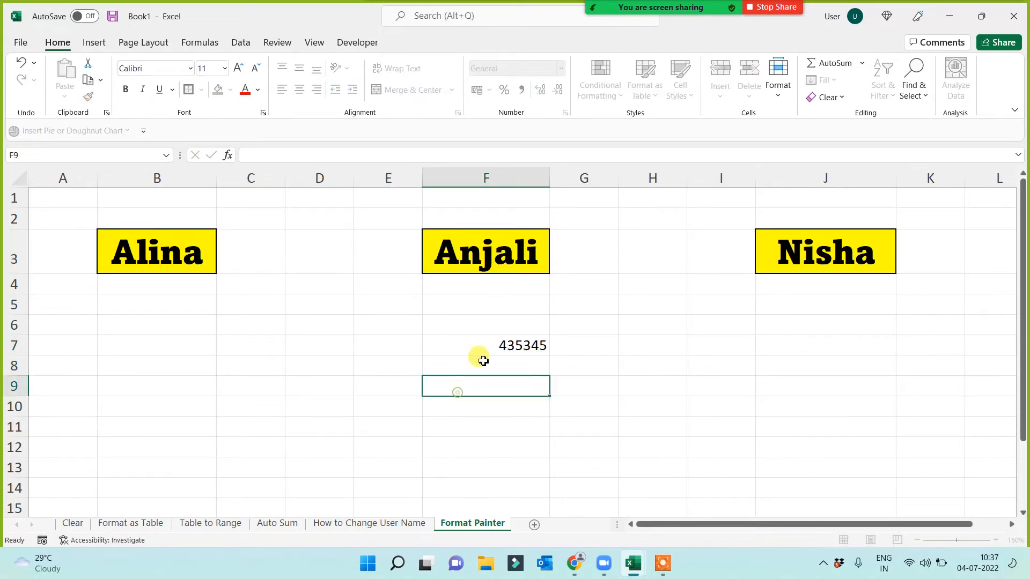
Paint the plain format of cell F7 onto cell F3 with Format Painter and clear the number from F7.
left_click(483, 346)
left_click(88, 96)
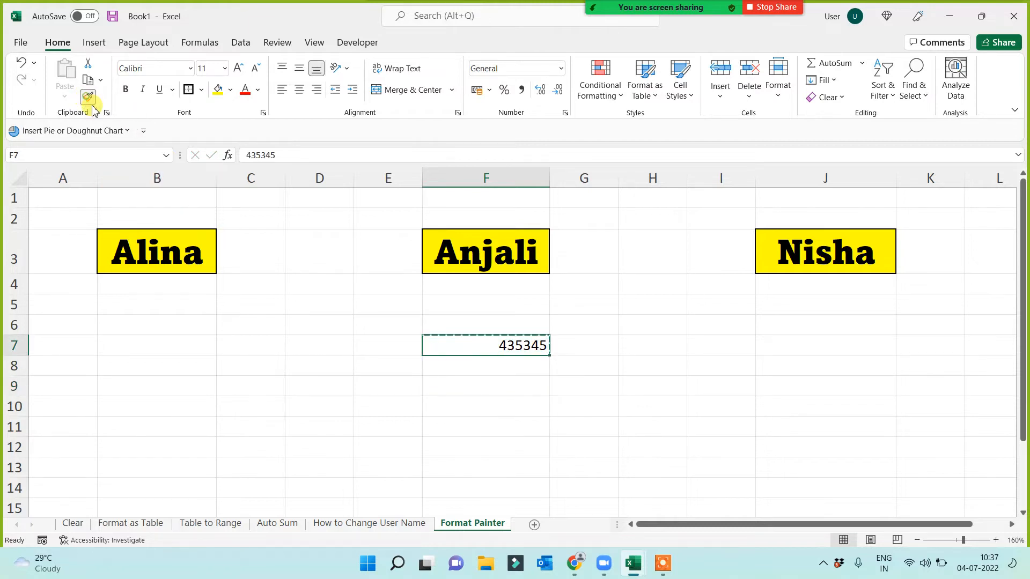
left_click(477, 260)
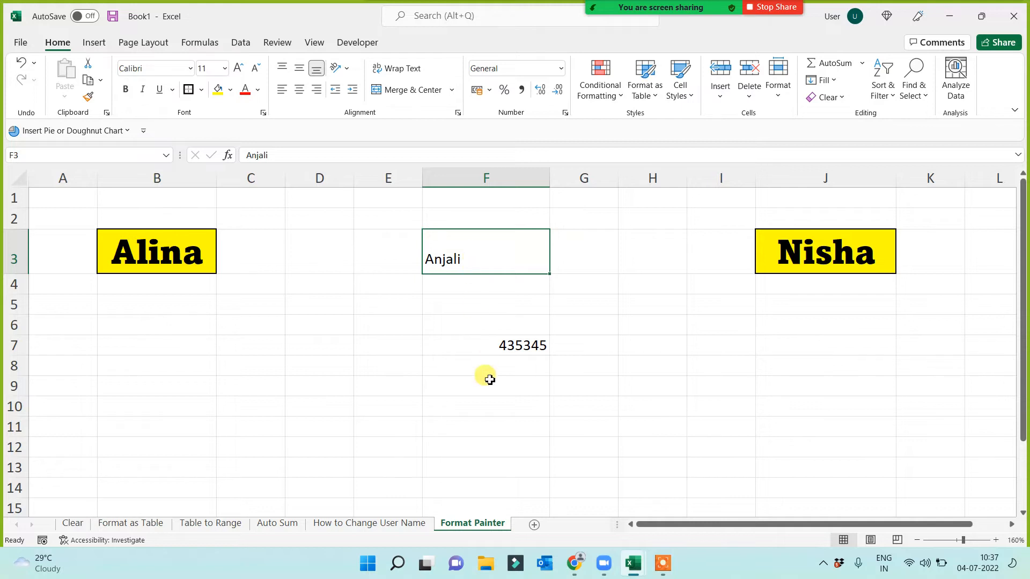
left_click(493, 346)
left_click(418, 403)
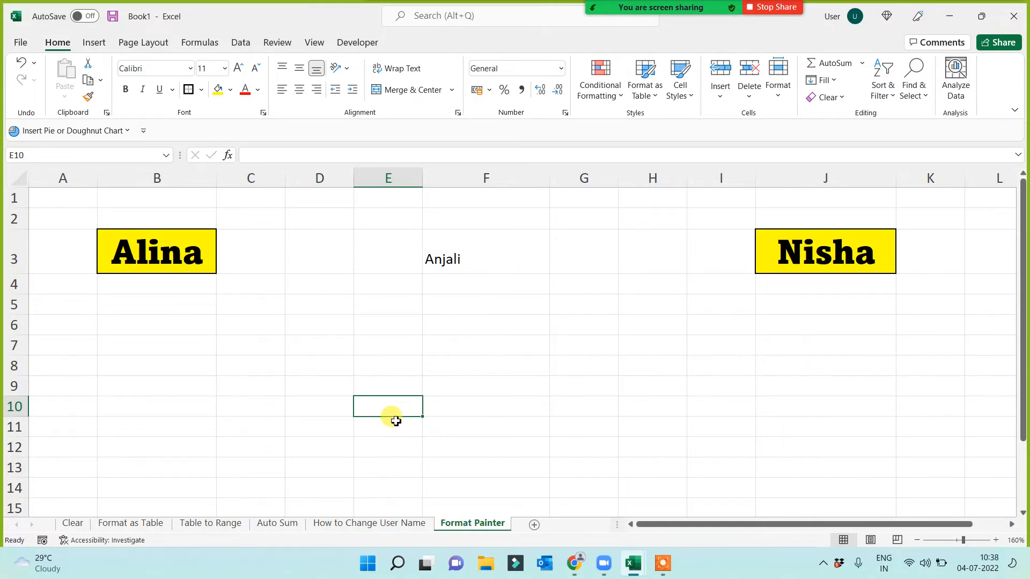
Enter the formula =today() in cell B7 and =now() in cell B9.
left_click(189, 344)
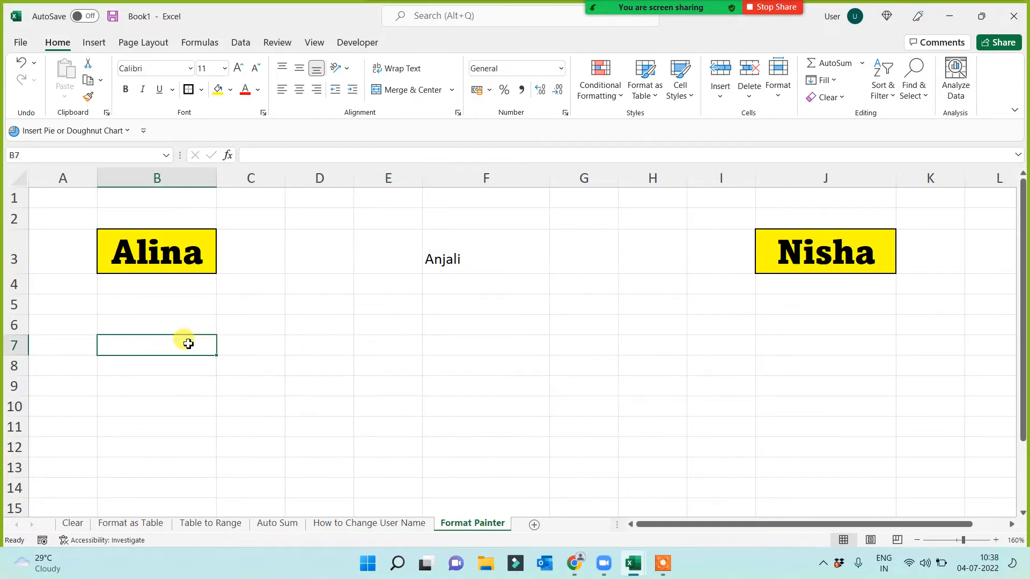
type("=")
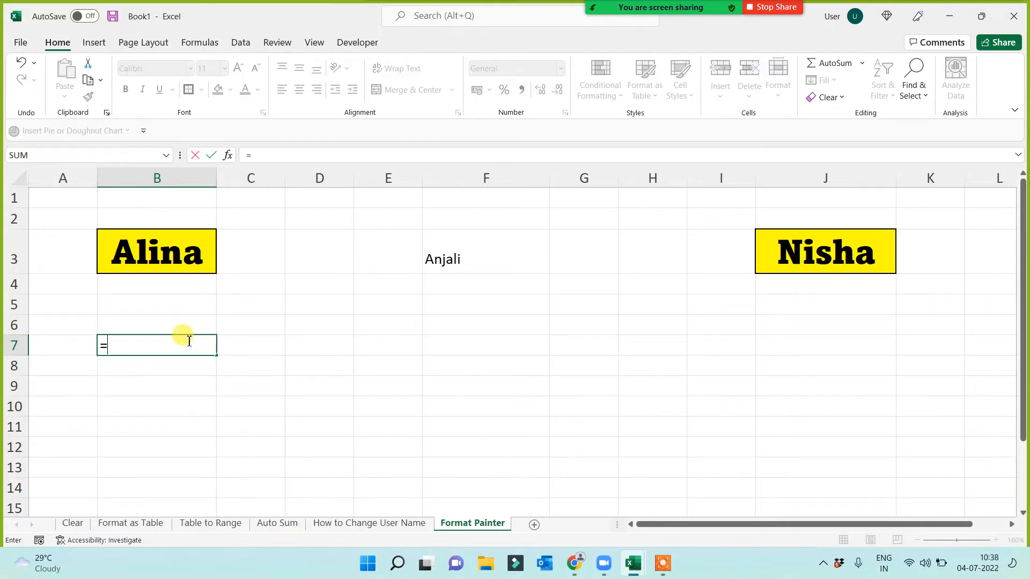
type("today(")
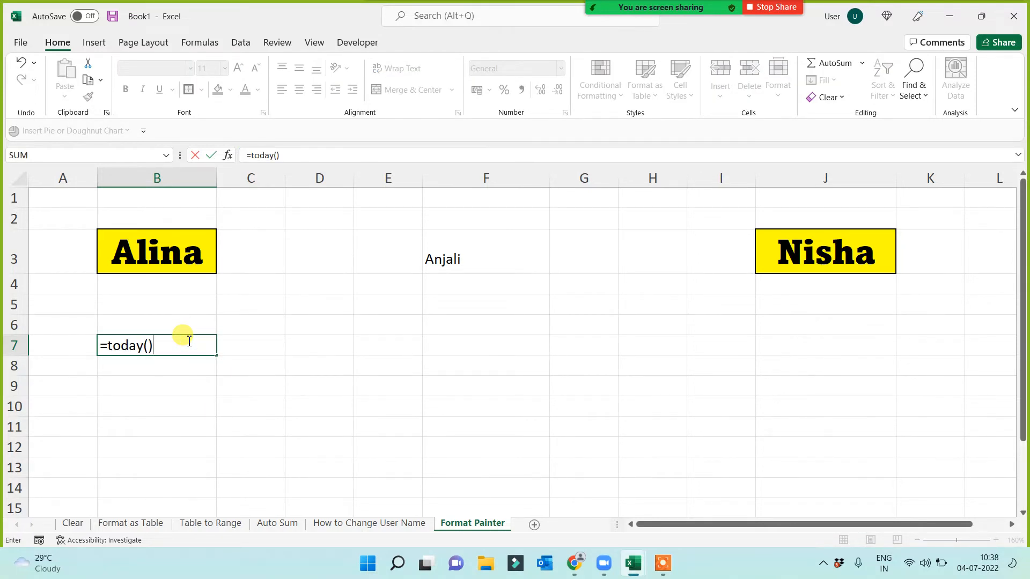
key("Return")
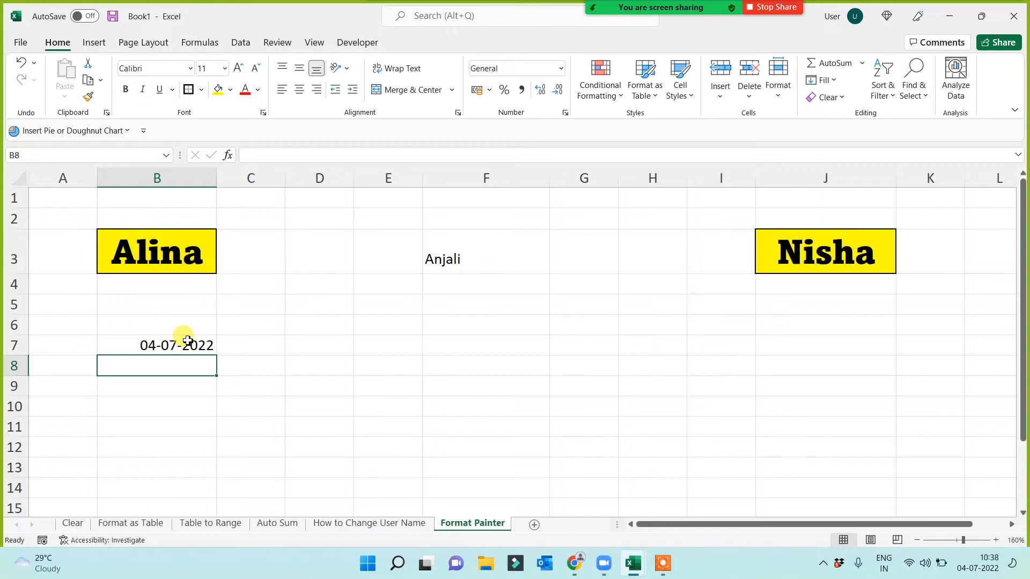
key("Down")
type("=now()")
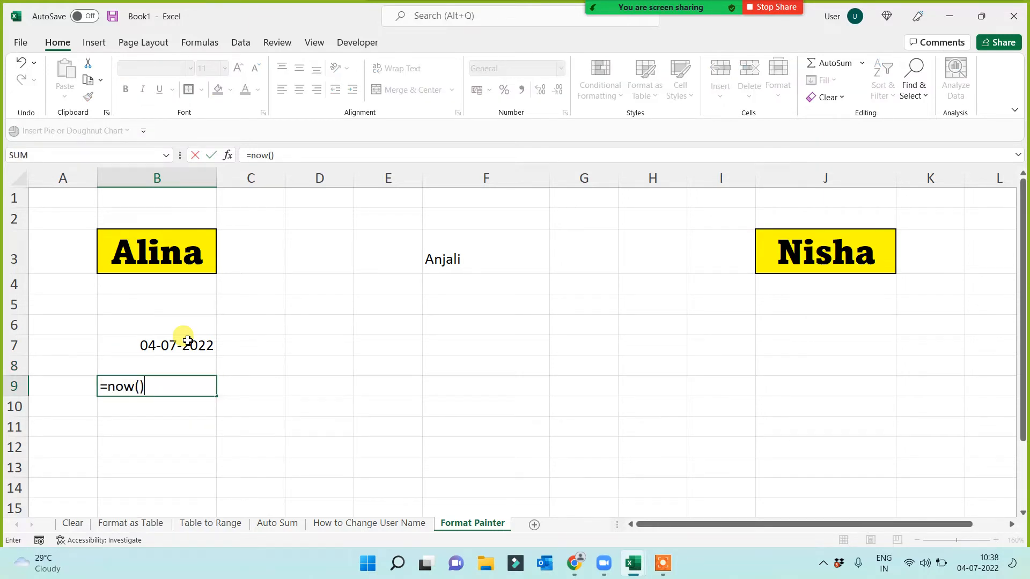
key("Return")
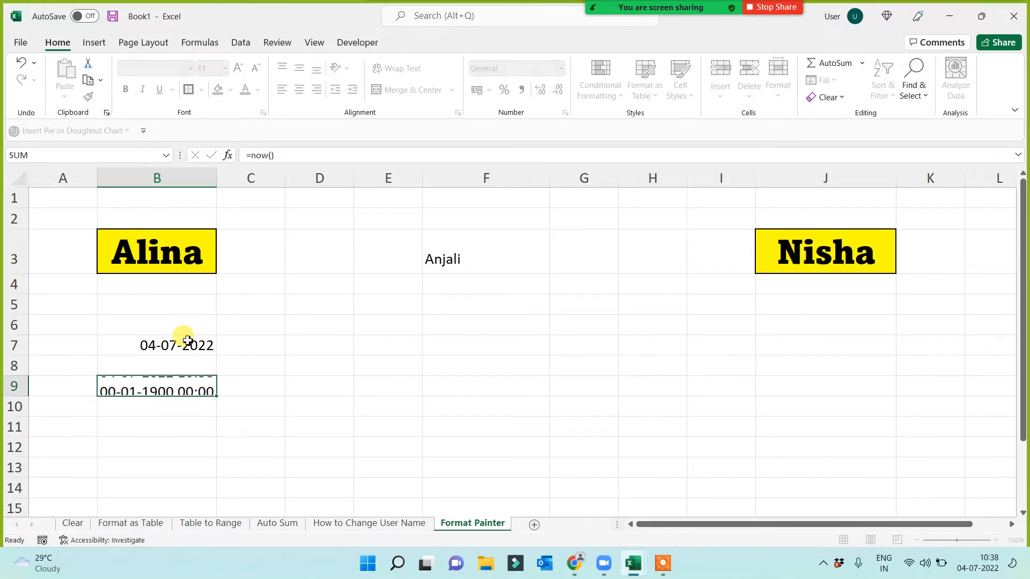
Enter the formula =now() in cell F8 and =today() in cell F11.
left_click(476, 368)
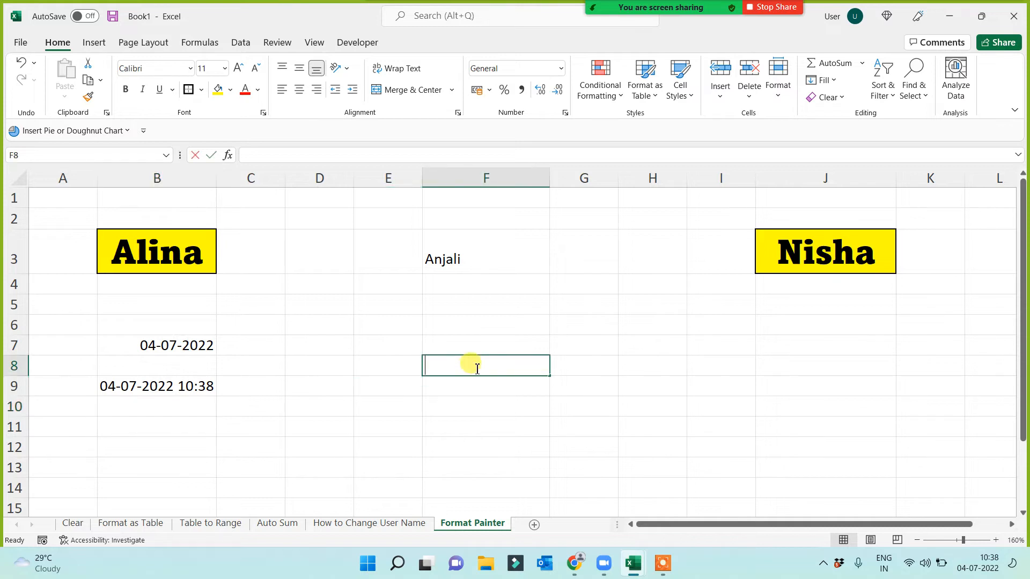
type("=now(")
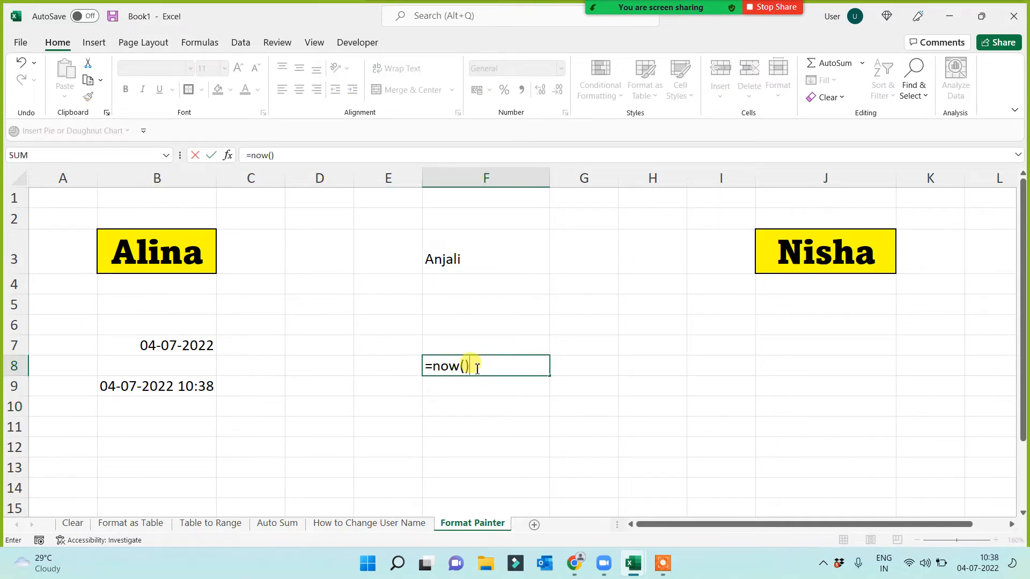
key("Return")
key("Return")
key("Return")
type("=")
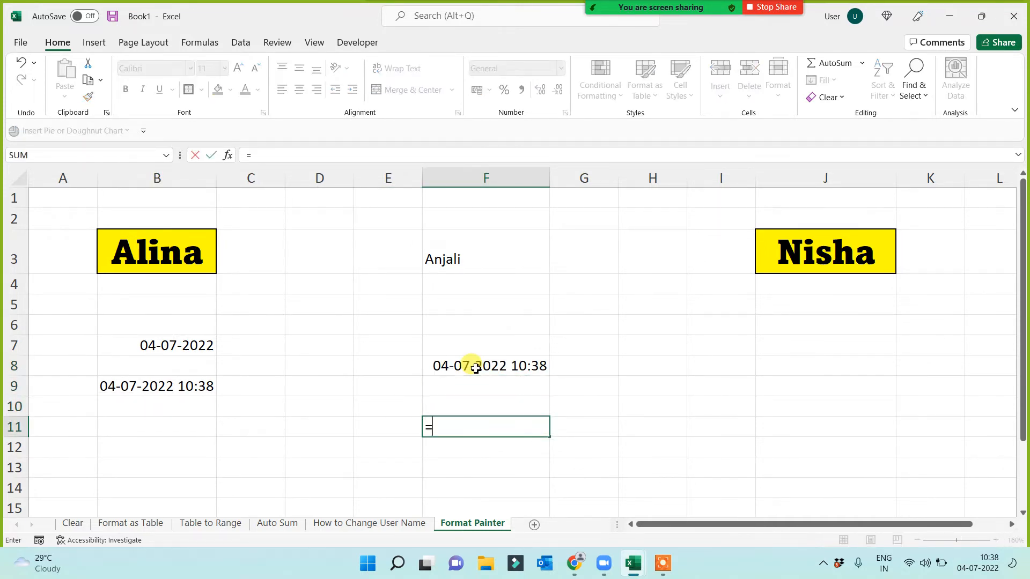
type("today()")
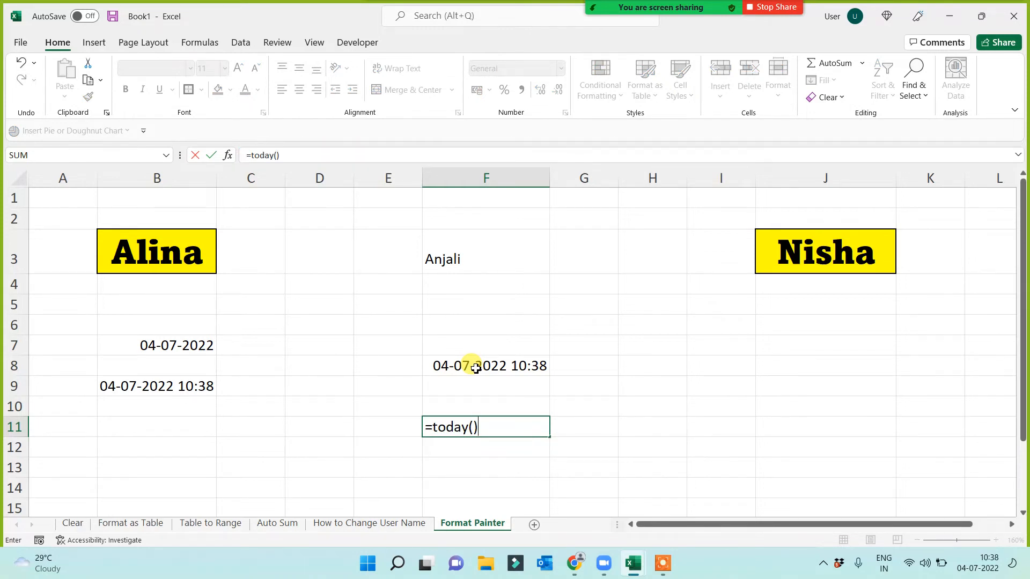
key("Return")
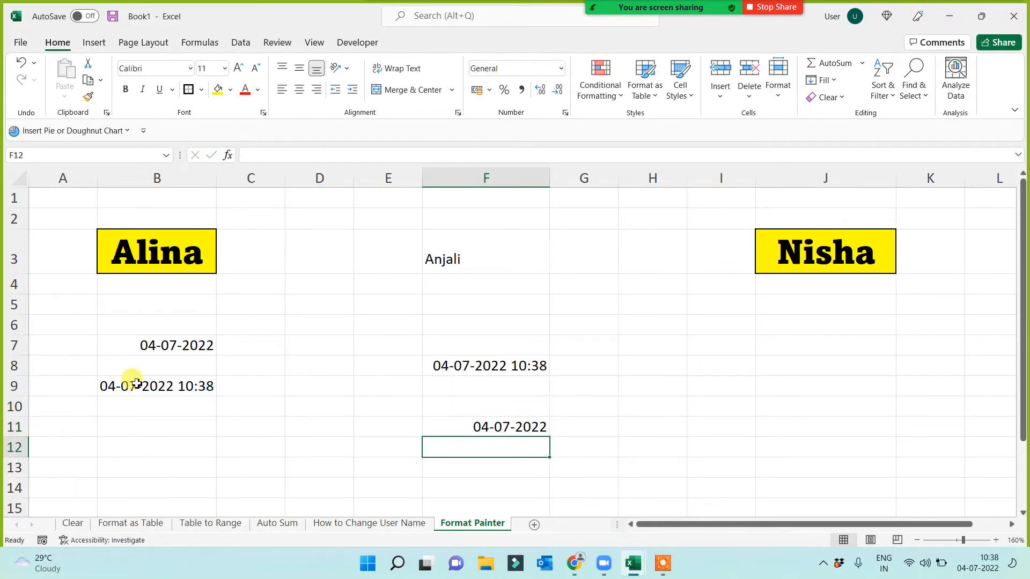
Change the number format of the date in cell B7 to Long Date.
left_click(132, 351)
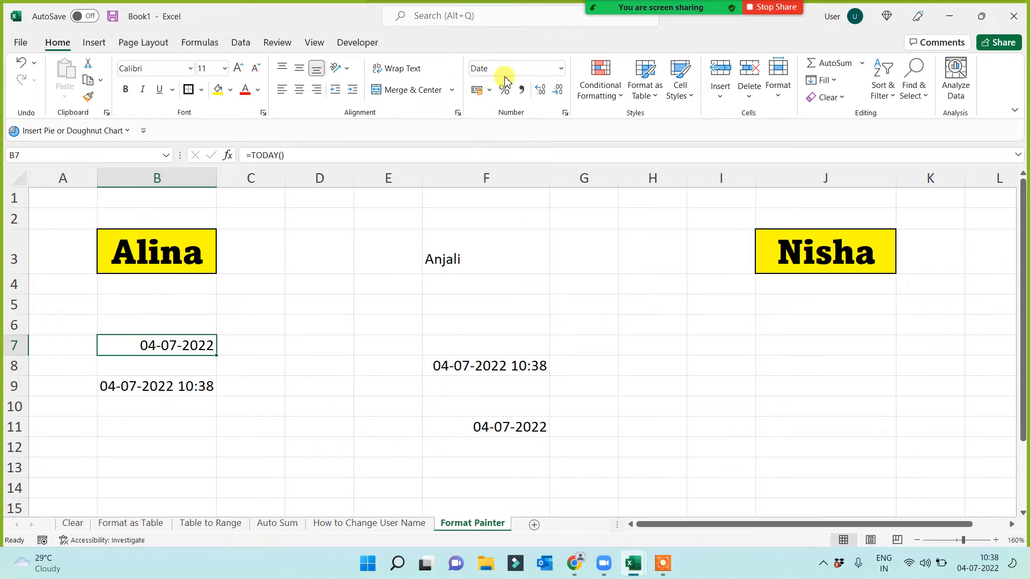
left_click(561, 69)
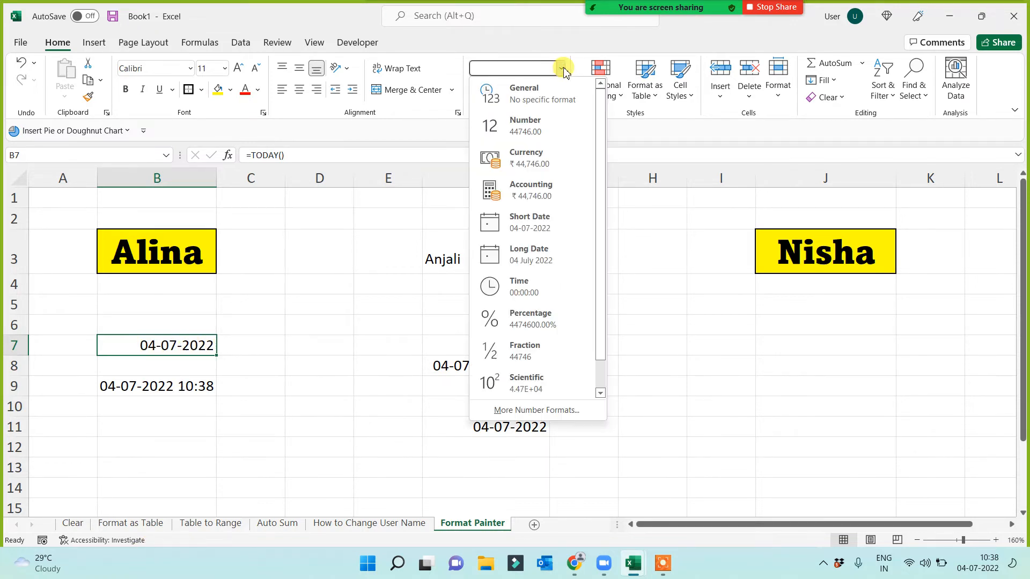
left_click(530, 265)
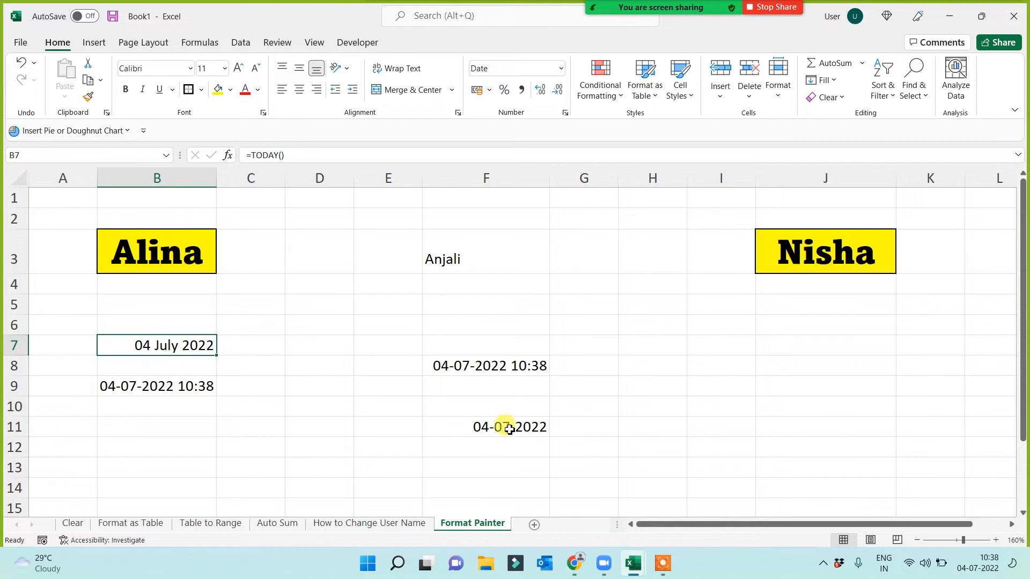
left_click(510, 428)
left_click(198, 349)
left_click(450, 419)
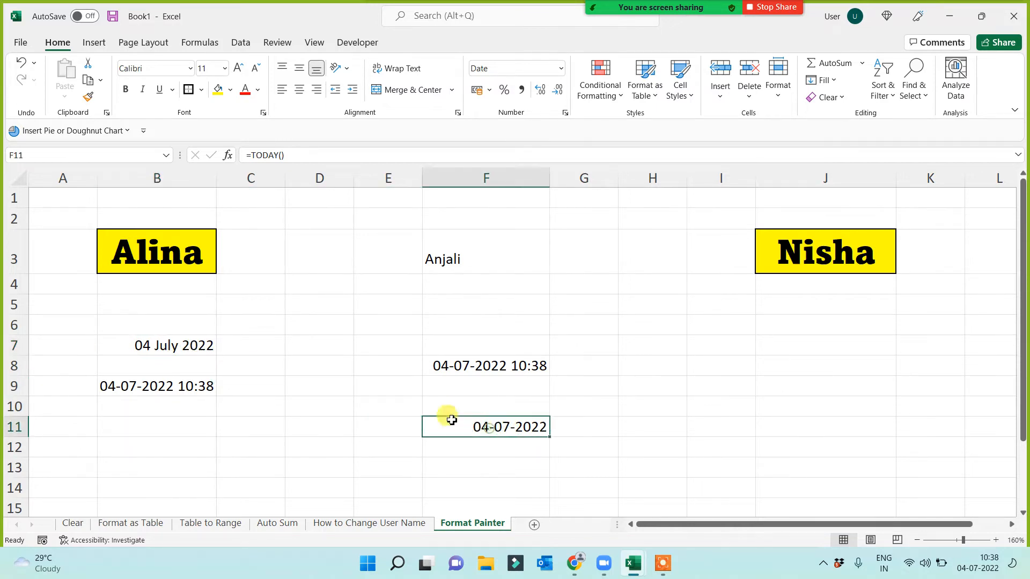
left_click(183, 352)
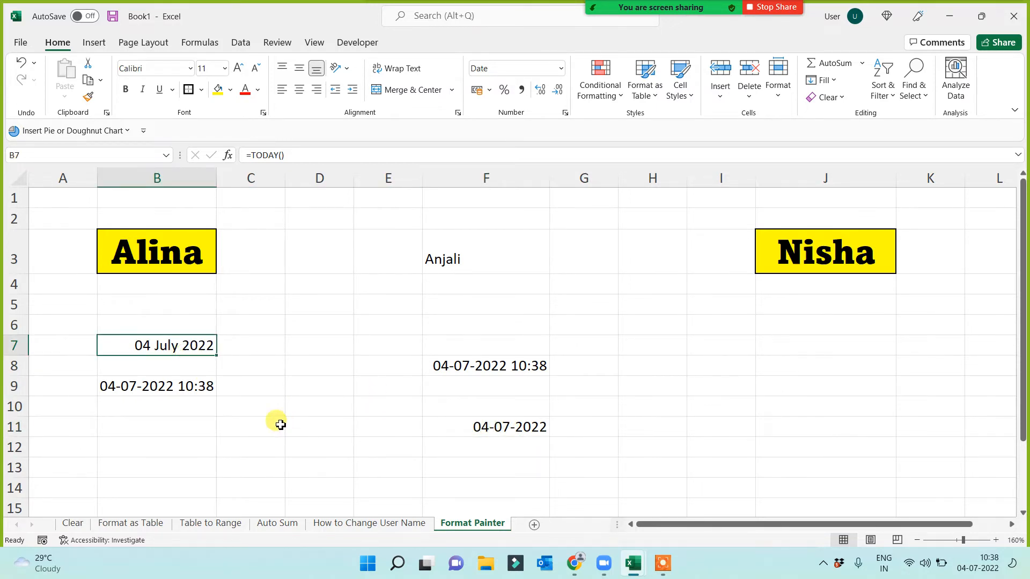
Enter the date 1 jul 2022 in cell D6 and widen column D slightly.
left_click(317, 329)
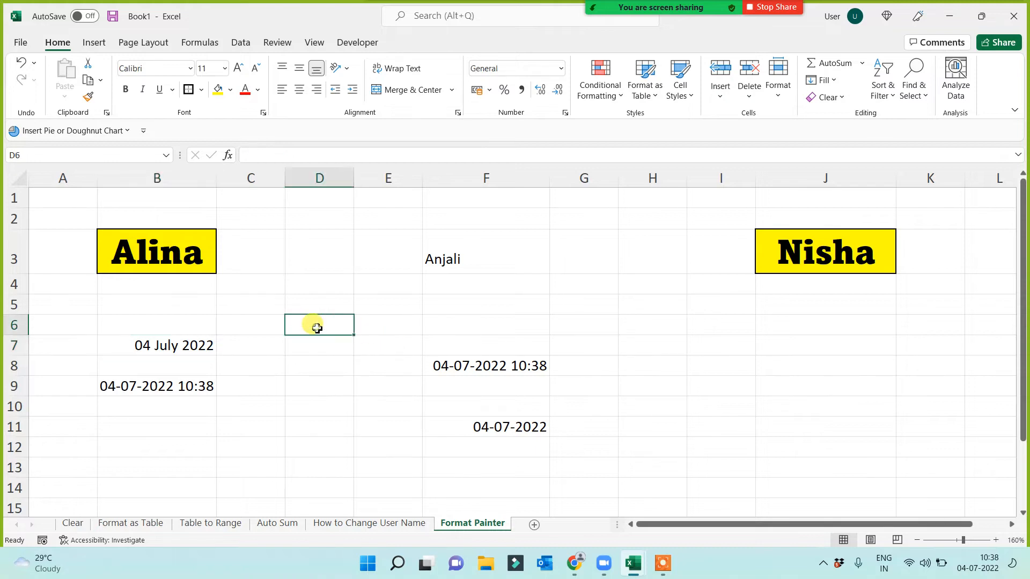
type("1 jul 2022")
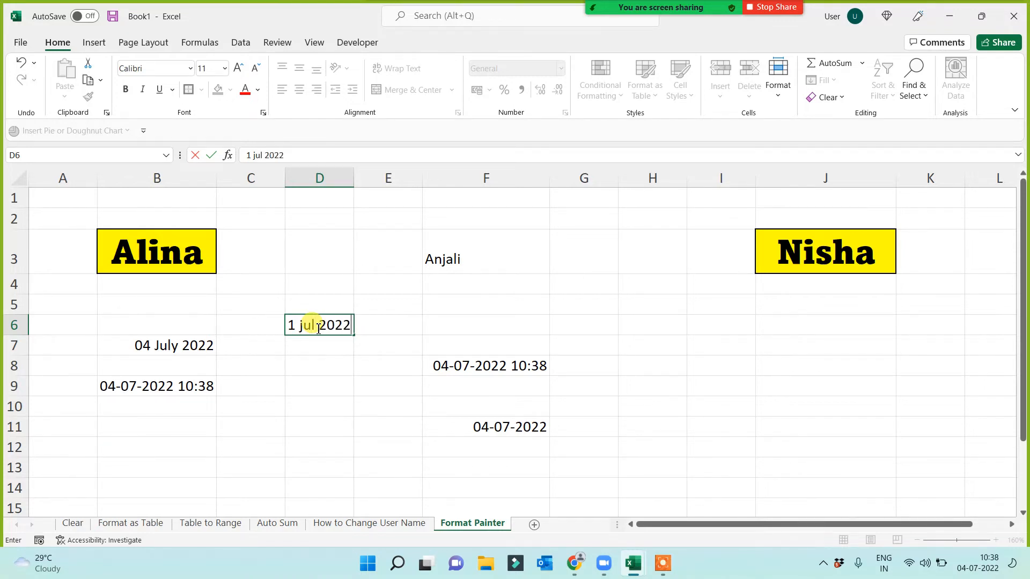
left_click(313, 378)
left_click(310, 324)
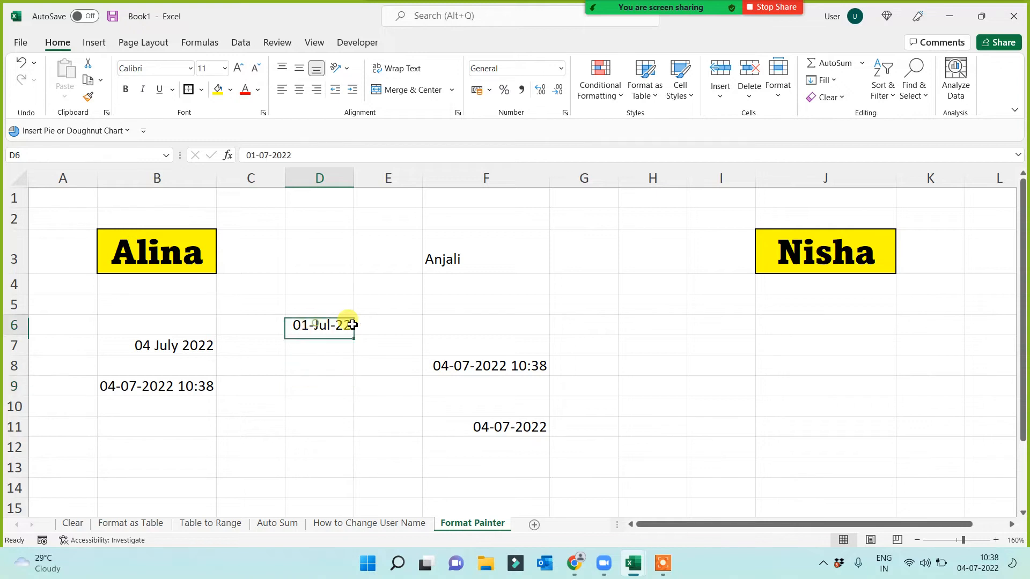
left_click_drag(354, 178, 374, 178)
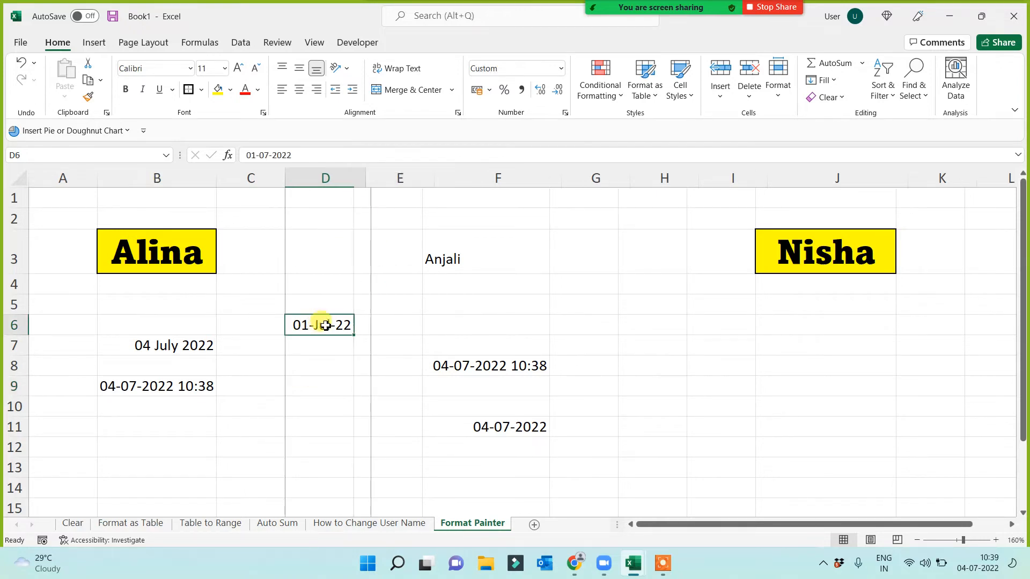
Paint the date format of cell D6 onto the =TODAY() cell F11 with Format Painter.
left_click(198, 352)
left_click(328, 329)
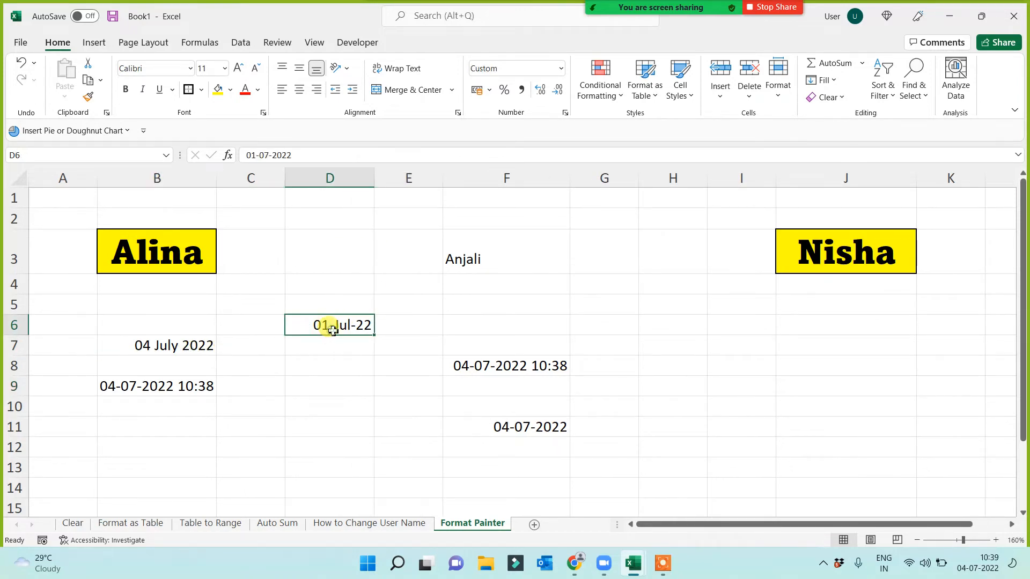
left_click(171, 343)
left_click(345, 329)
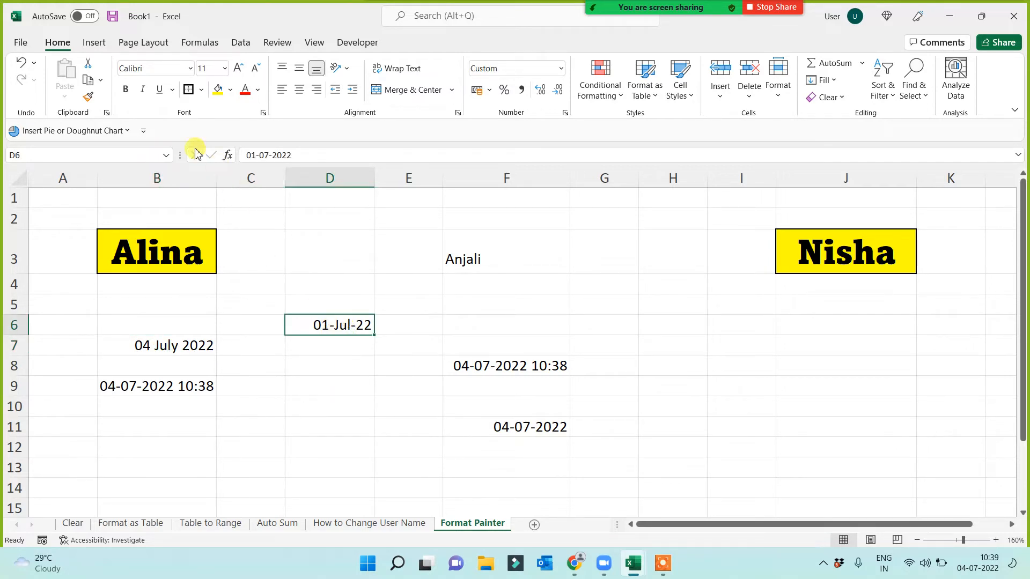
left_click(89, 96)
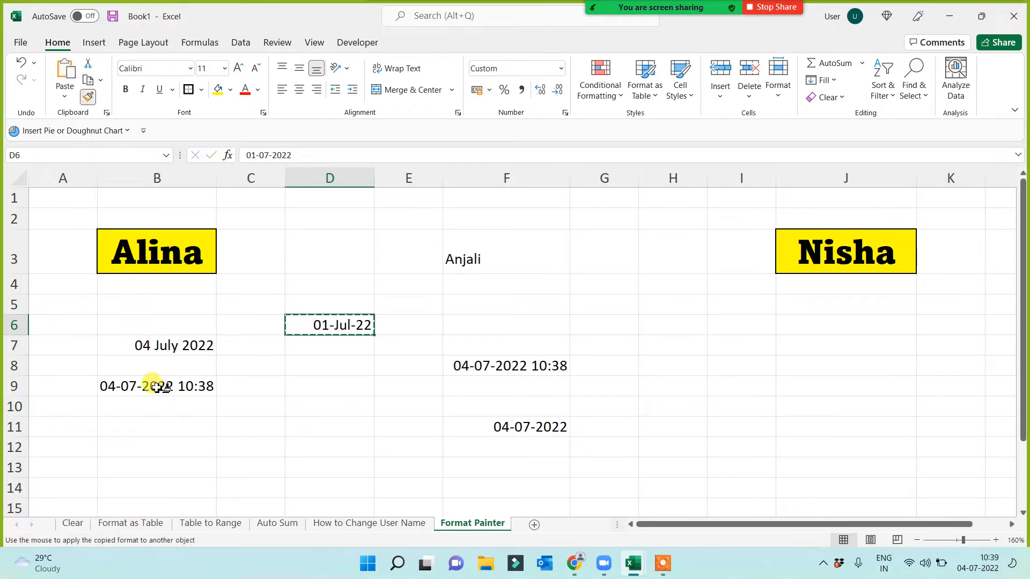
left_click(519, 424)
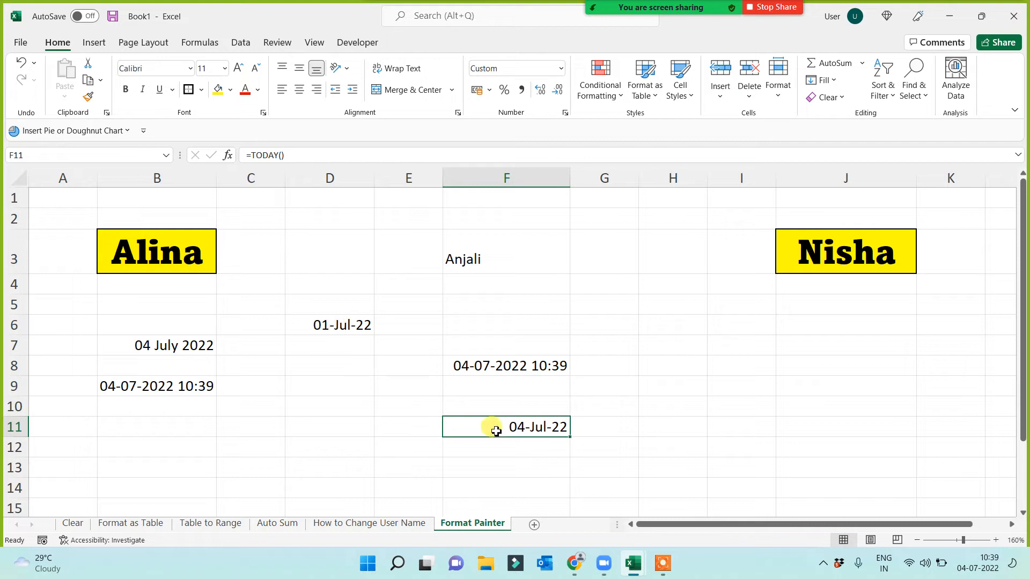
Reapply the Long Date number format to cell B7.
left_click(172, 349)
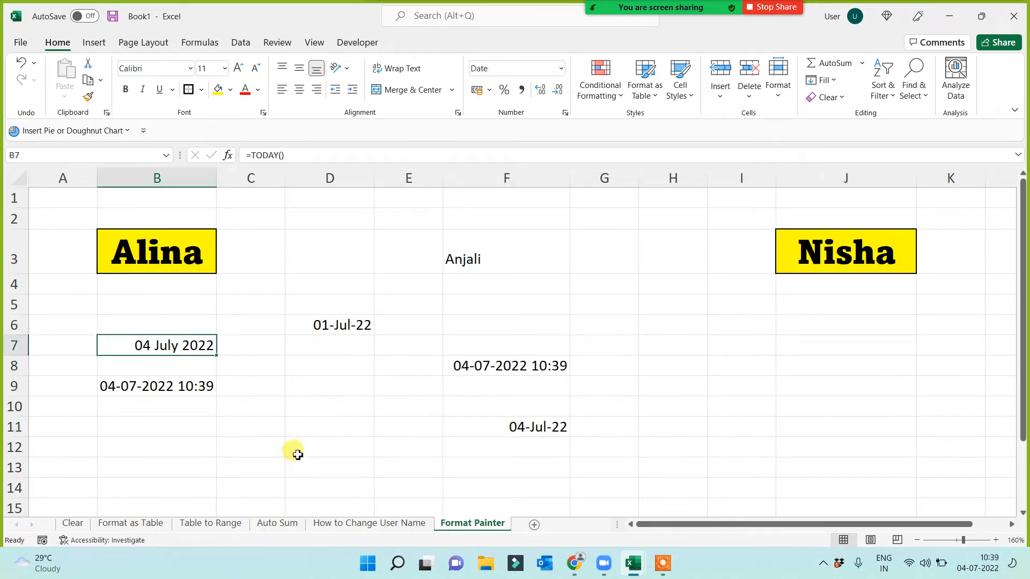
left_click(559, 68)
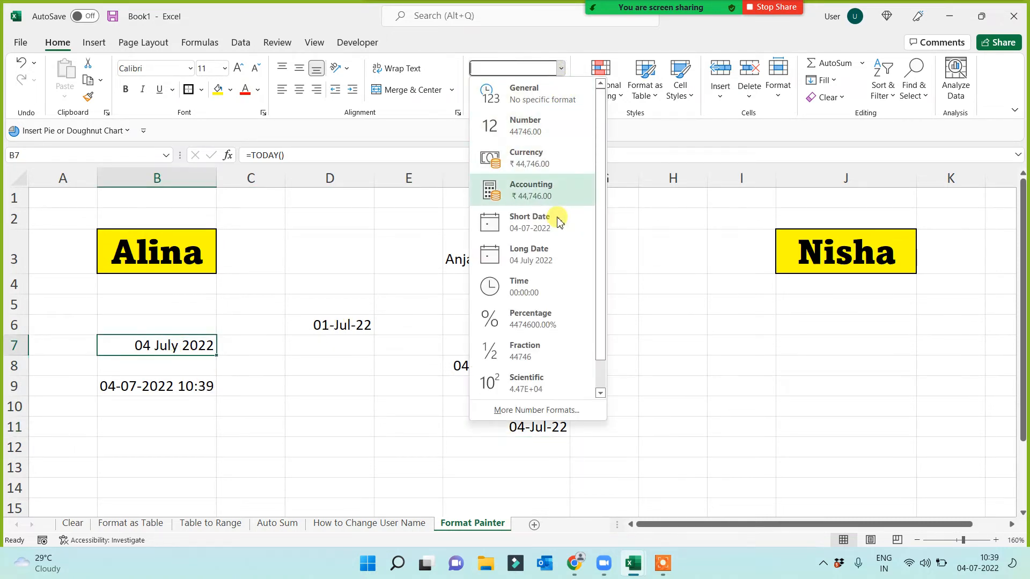
left_click(544, 261)
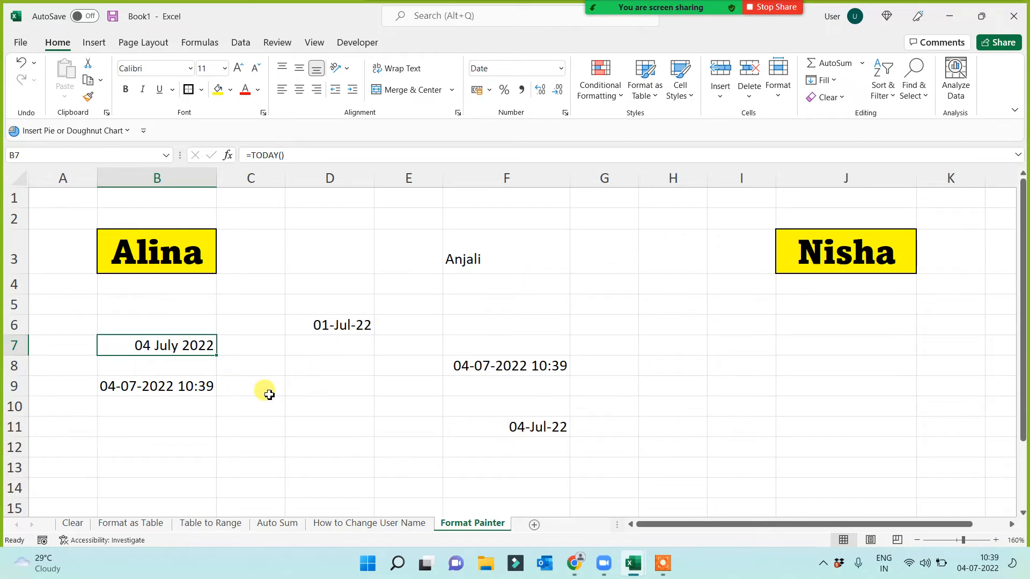
left_click(329, 324)
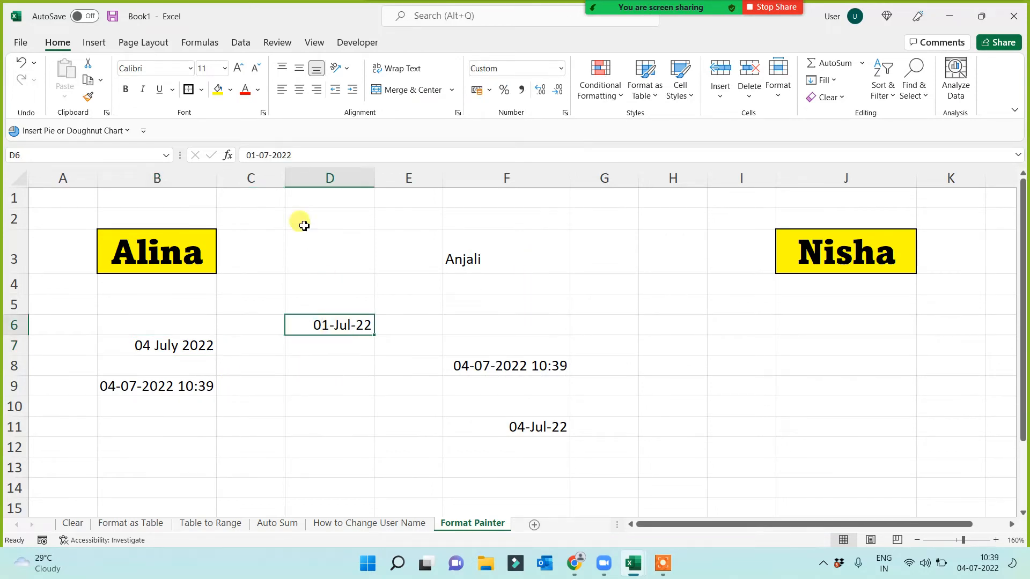
Enter the date 14 june 2021 in cell H7.
left_click(659, 347)
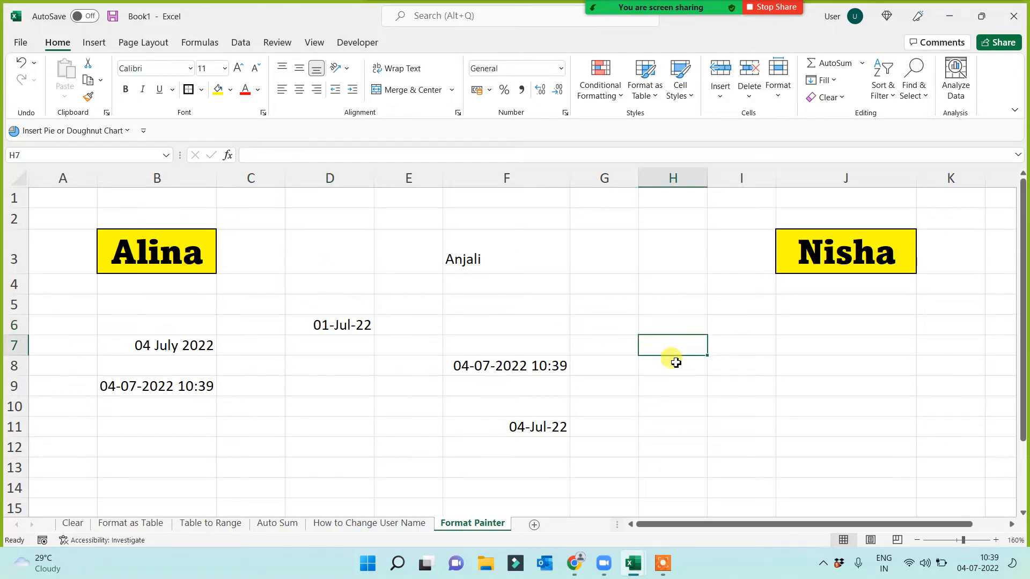
type("14 june 2021")
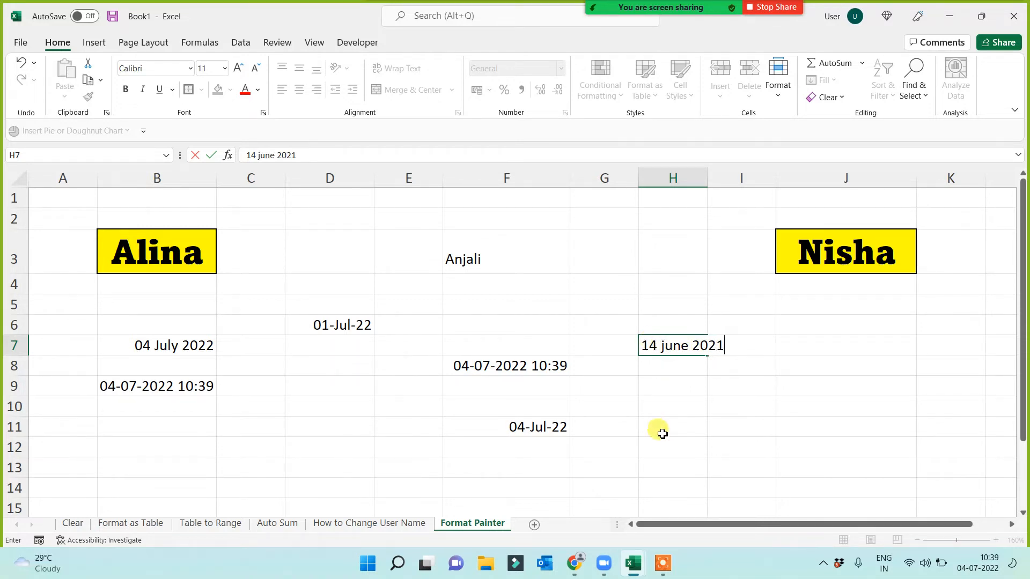
key("Return")
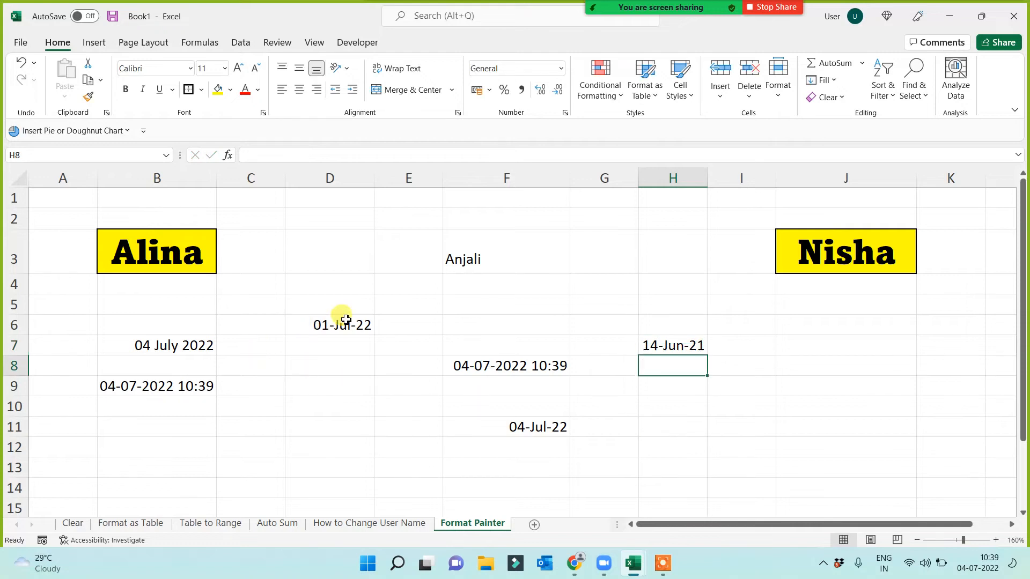
Paint the date format of cell H7 onto the =NOW() cell B9 with Format Painter.
left_click(341, 320)
left_click(687, 346)
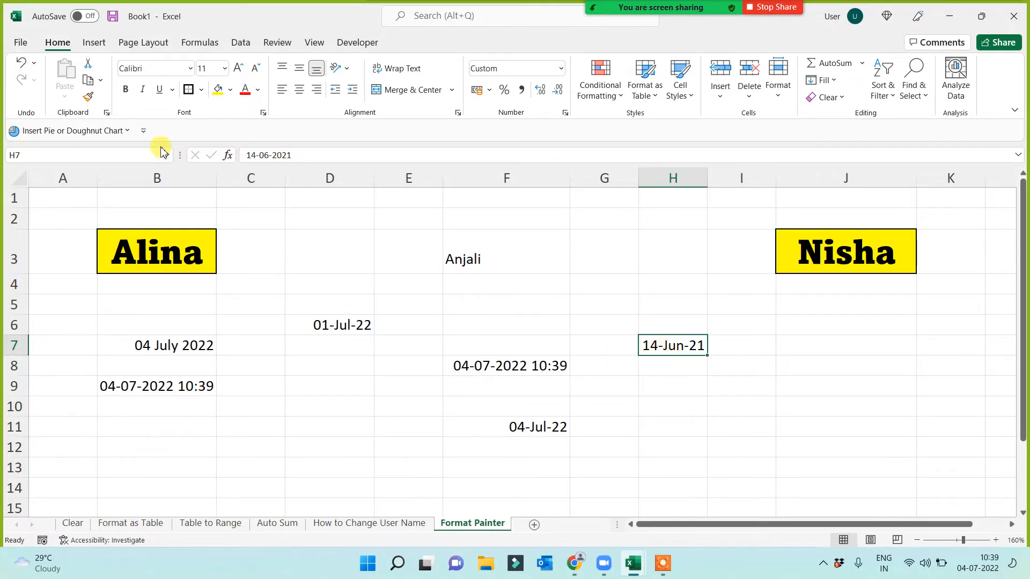
left_click(89, 98)
left_click(147, 389)
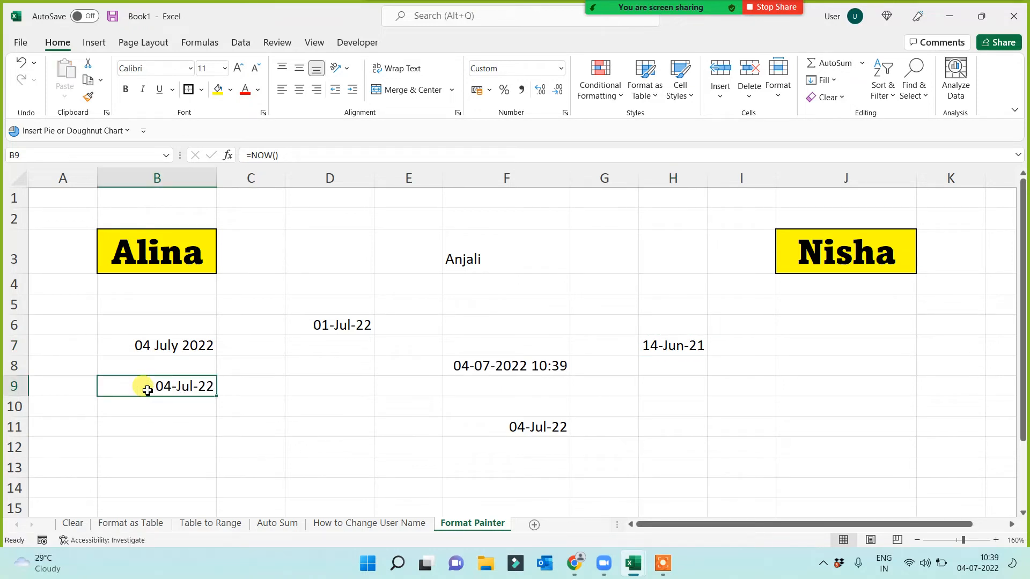
left_click(172, 433)
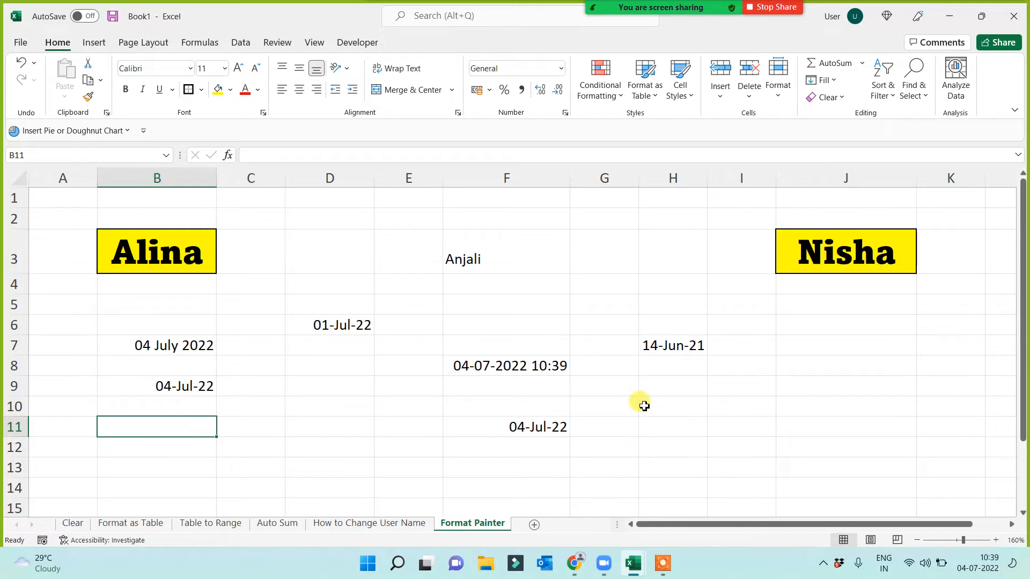
Make the date in cell H7 bold and red, and widen column H.
left_click(654, 344)
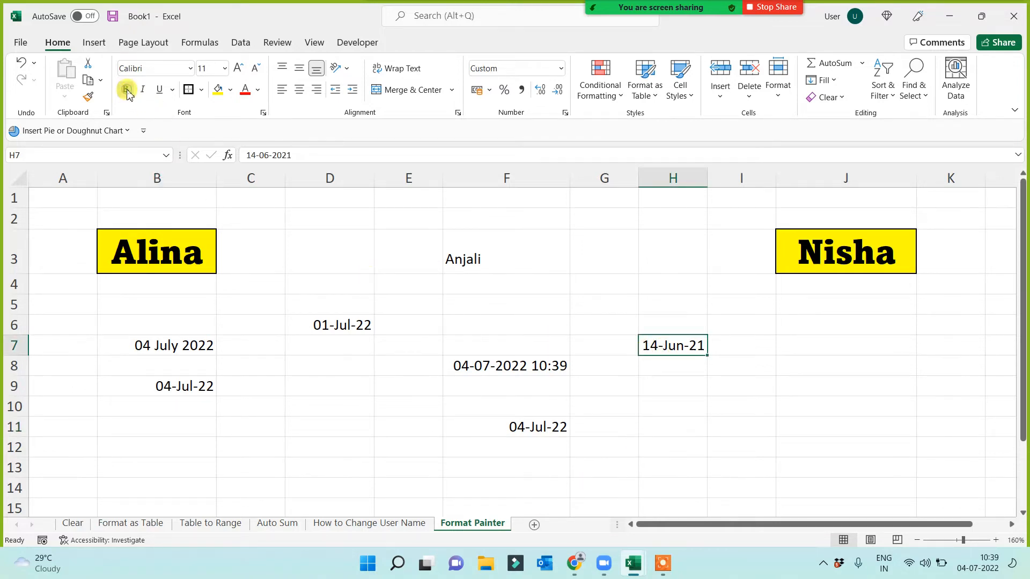
left_click(127, 90)
double_click(707, 179)
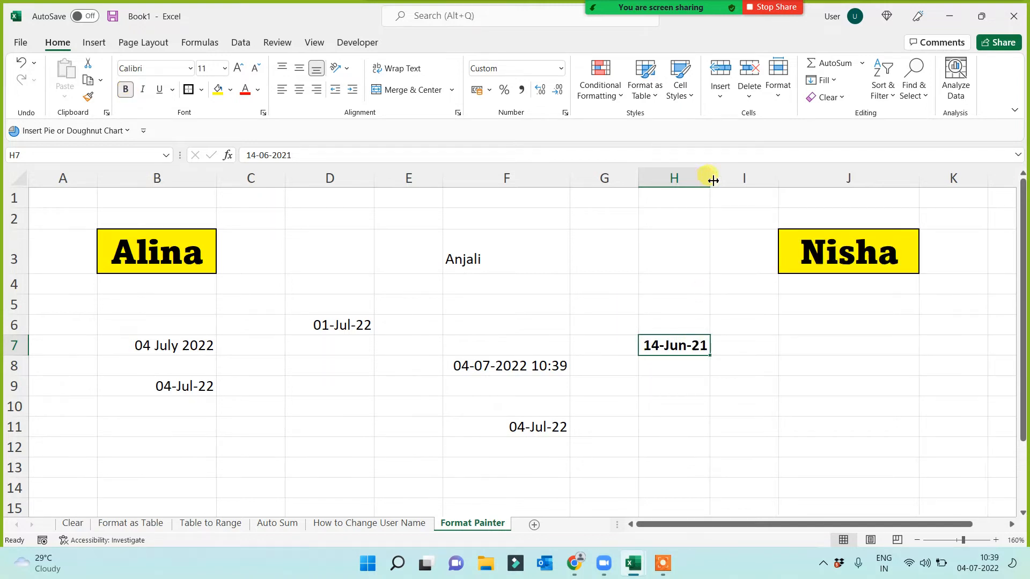
left_click_drag(713, 180, 751, 180)
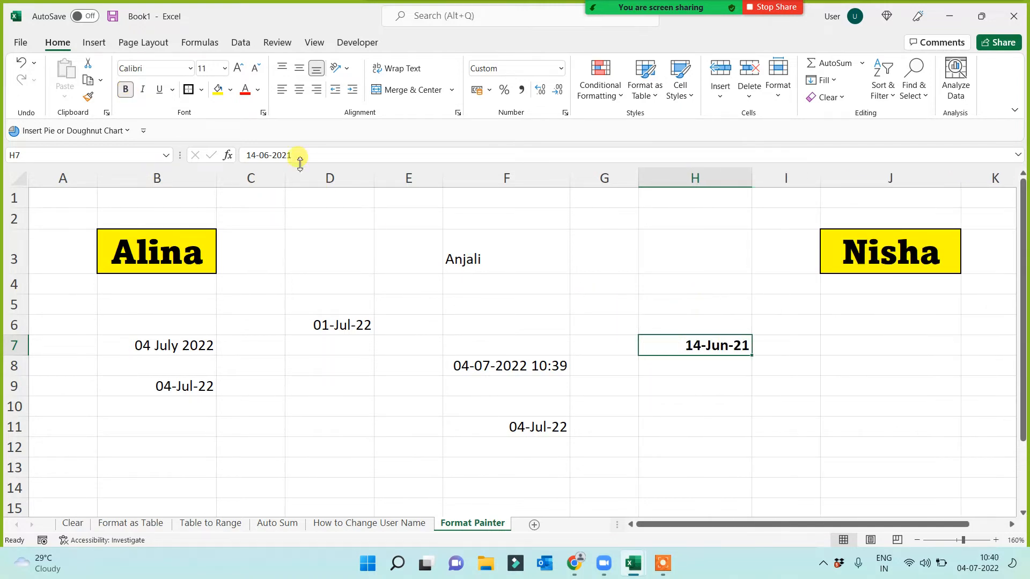
left_click(245, 89)
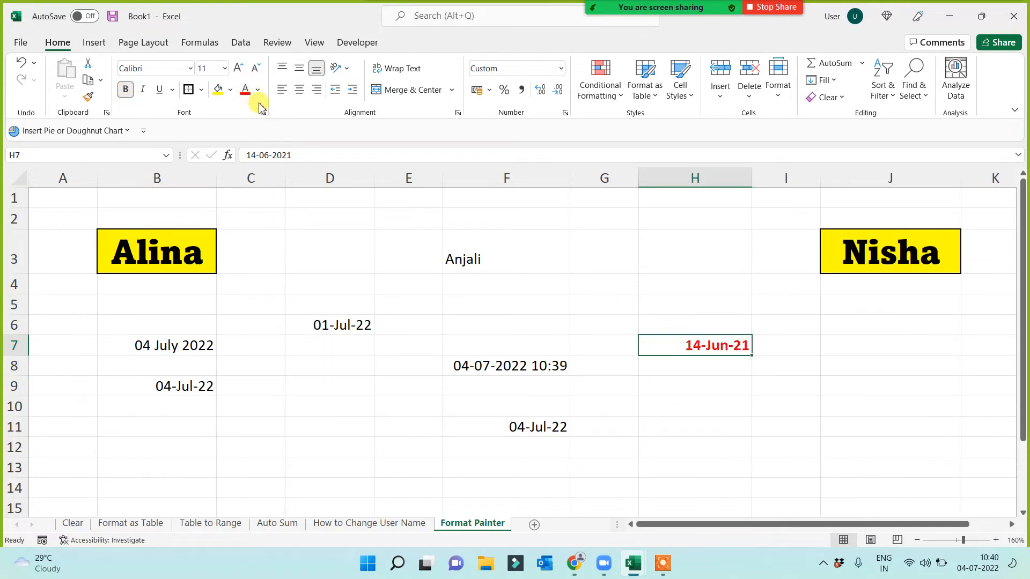
Paint the bold red date format of cell H7 onto cell D6 with Format Painter.
left_click(89, 96)
left_click(335, 325)
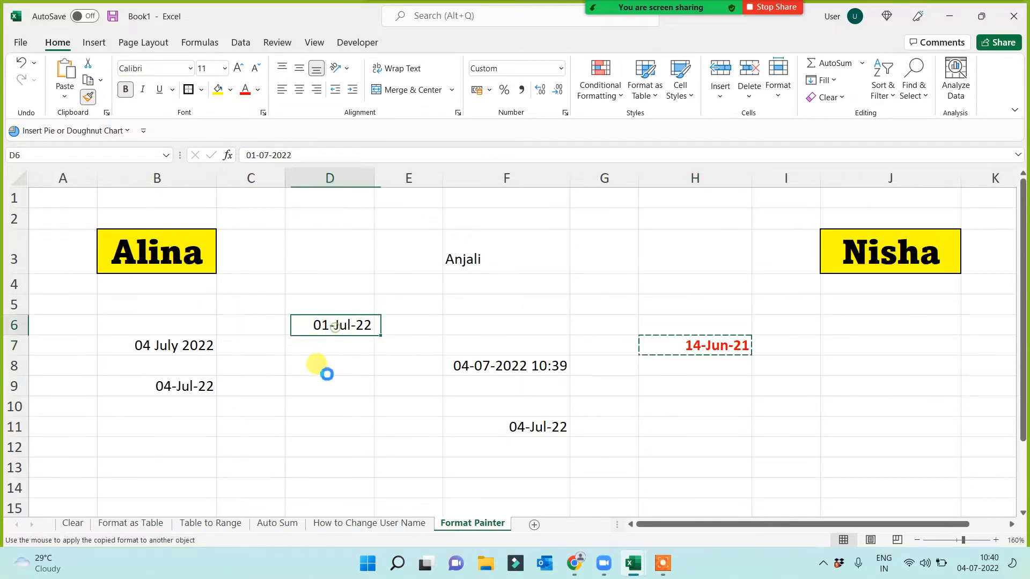
left_click(365, 404)
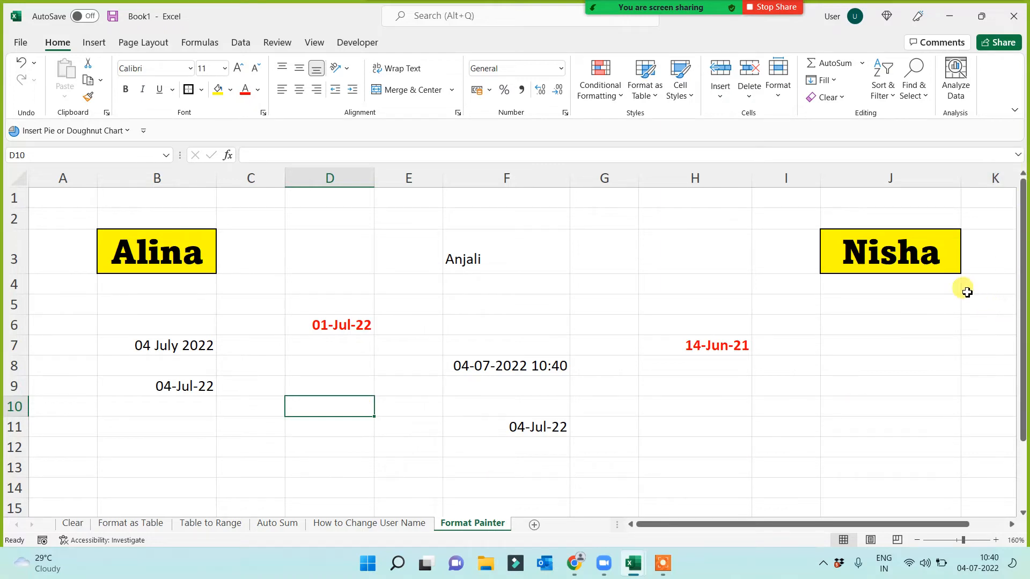
left_click(701, 405)
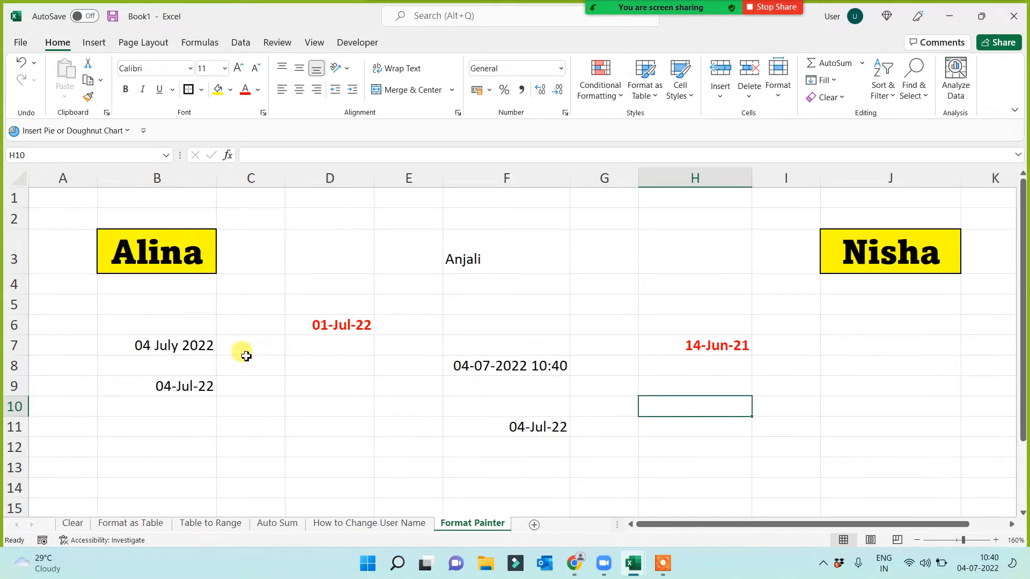
left_click_drag(145, 309, 734, 473)
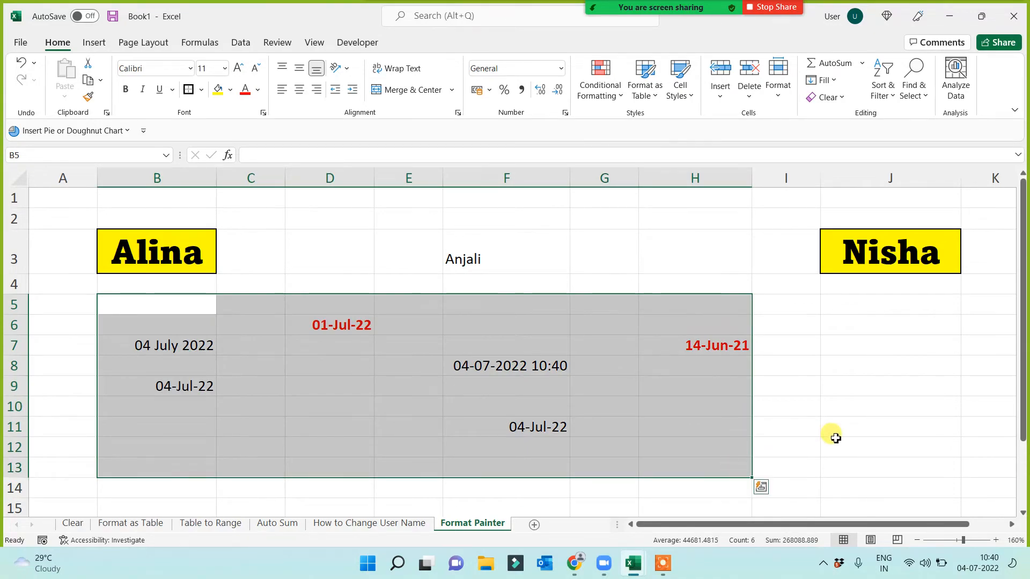
left_click(835, 439)
Enter the numbers 3245, 234234 and 234234 in cells D10 to D12.
left_click(344, 403)
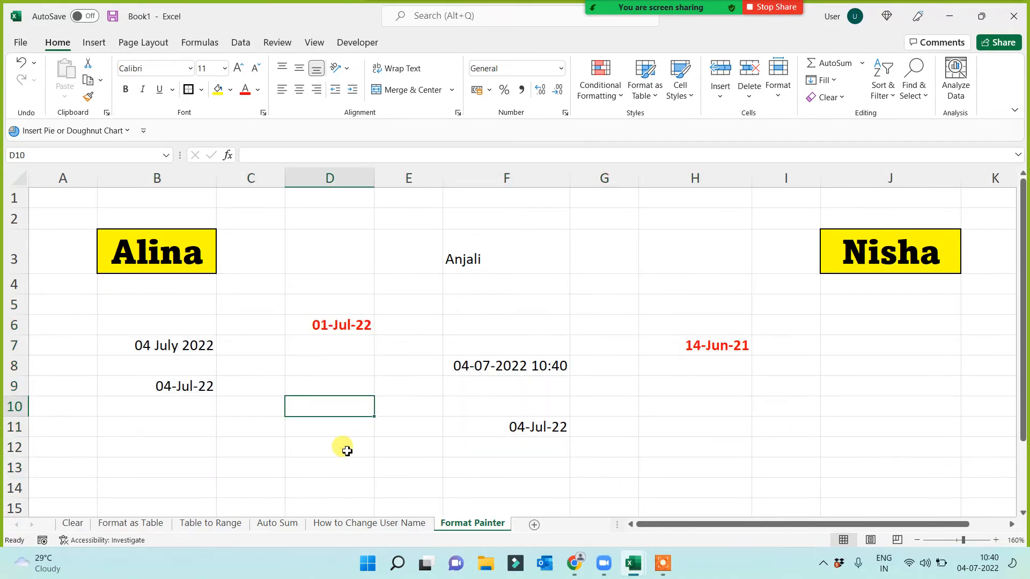
type("3245")
key("Return")
type("234234")
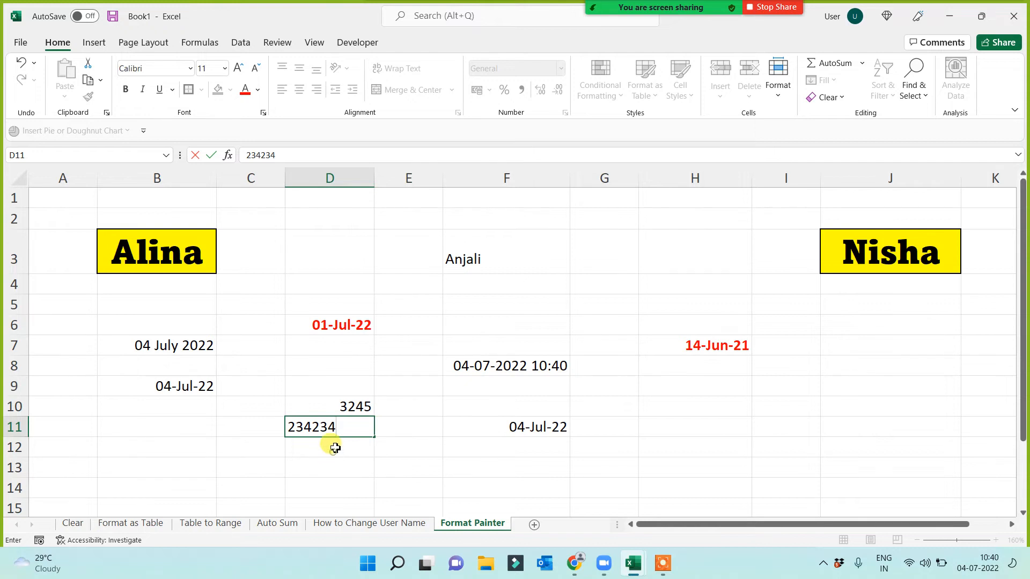
key("Return")
type("234234")
key("Return")
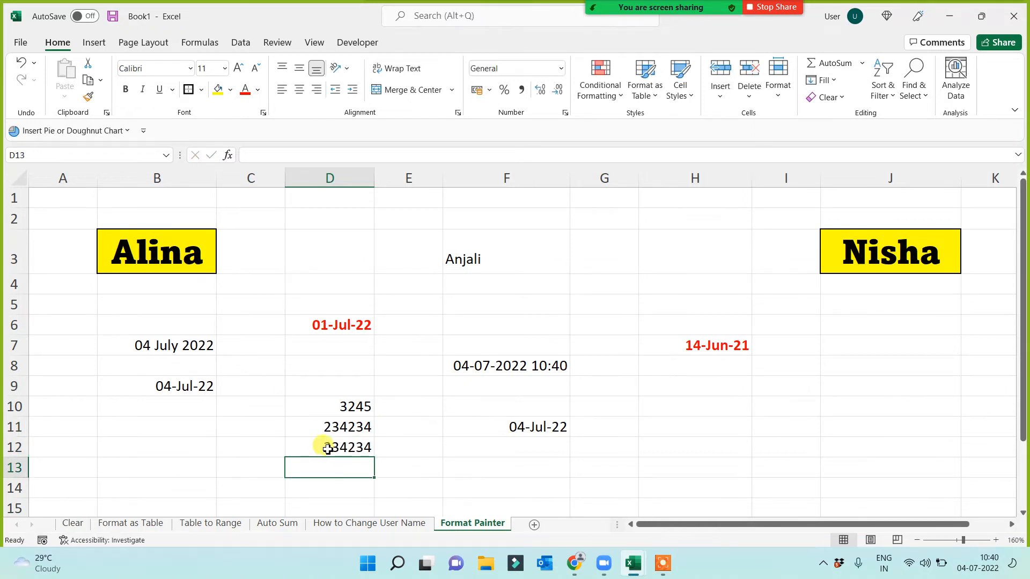
Paint the plain number format of cell D12 onto the date in cell H7 with Format Painter.
left_click(328, 449)
left_click(88, 96)
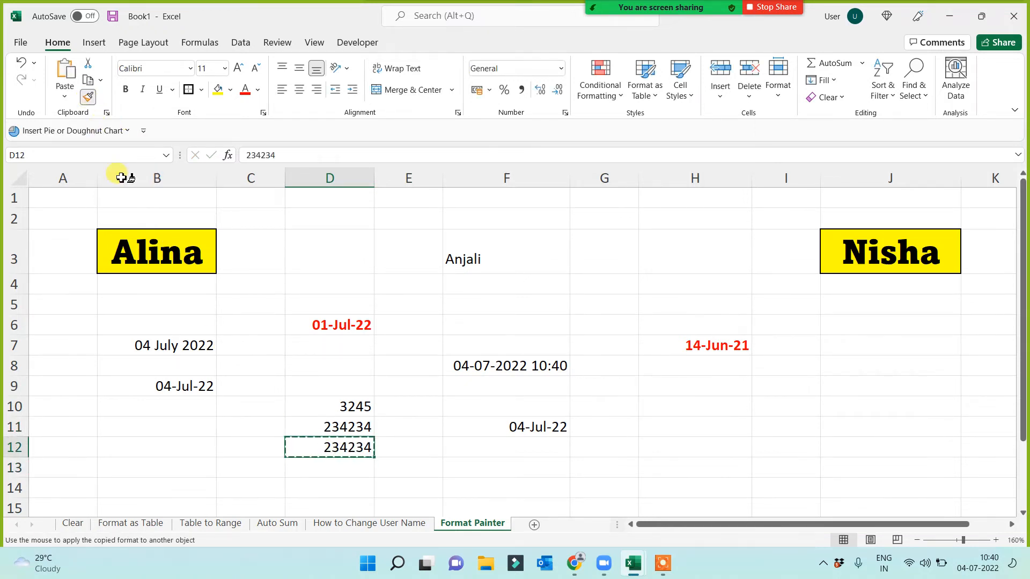
left_click(678, 348)
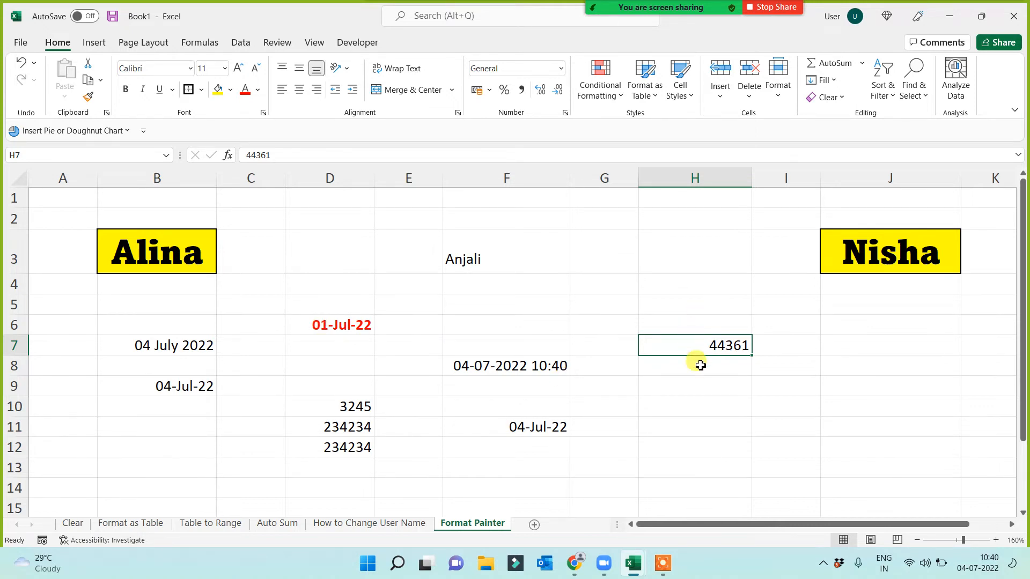
Paint the bold red date format of cell D6 onto cell H7 with Format Painter.
left_click(315, 325)
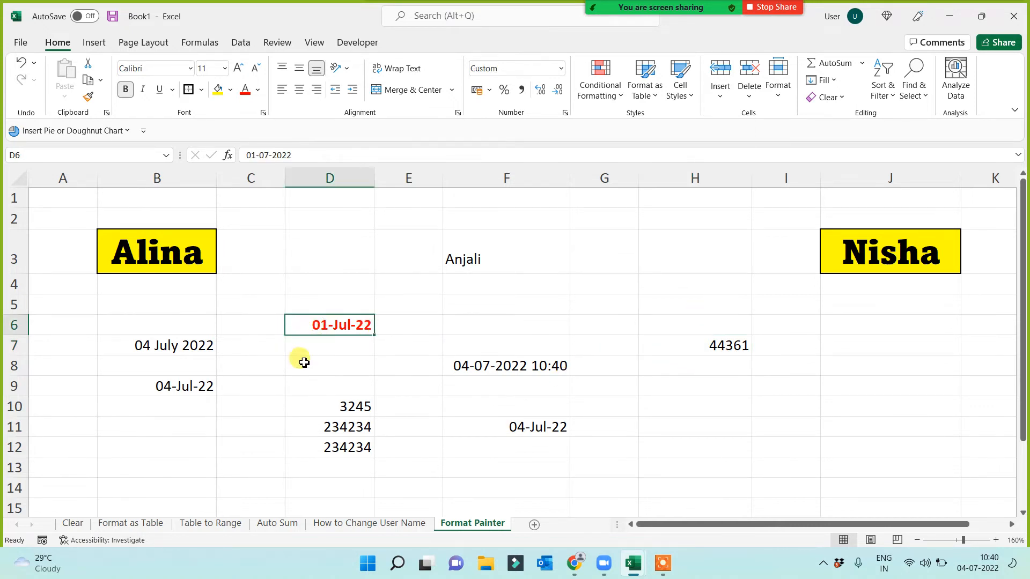
left_click(92, 96)
left_click(701, 346)
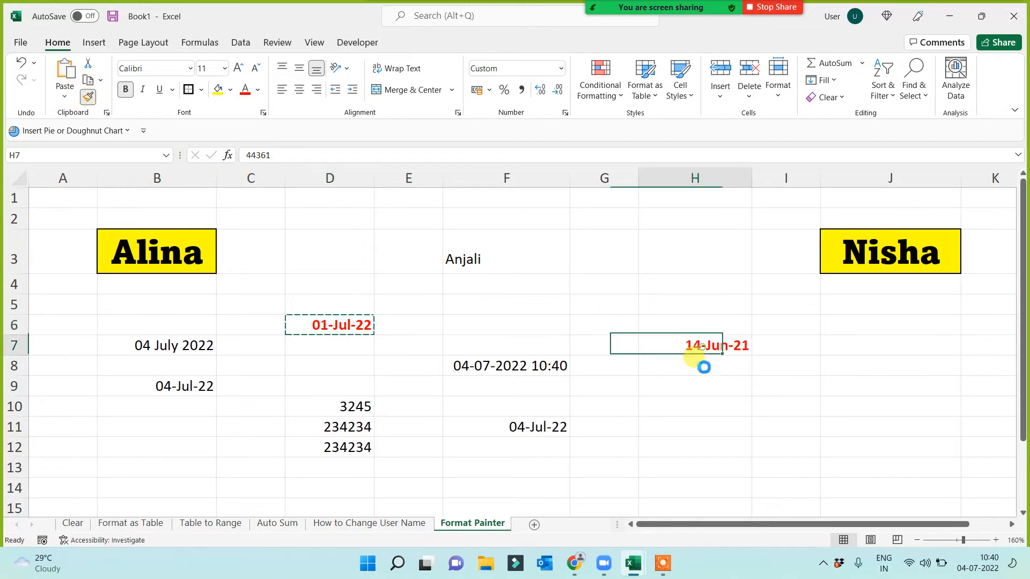
Enter the formula =EDATE(H7,1) in cell H10.
left_click(713, 411)
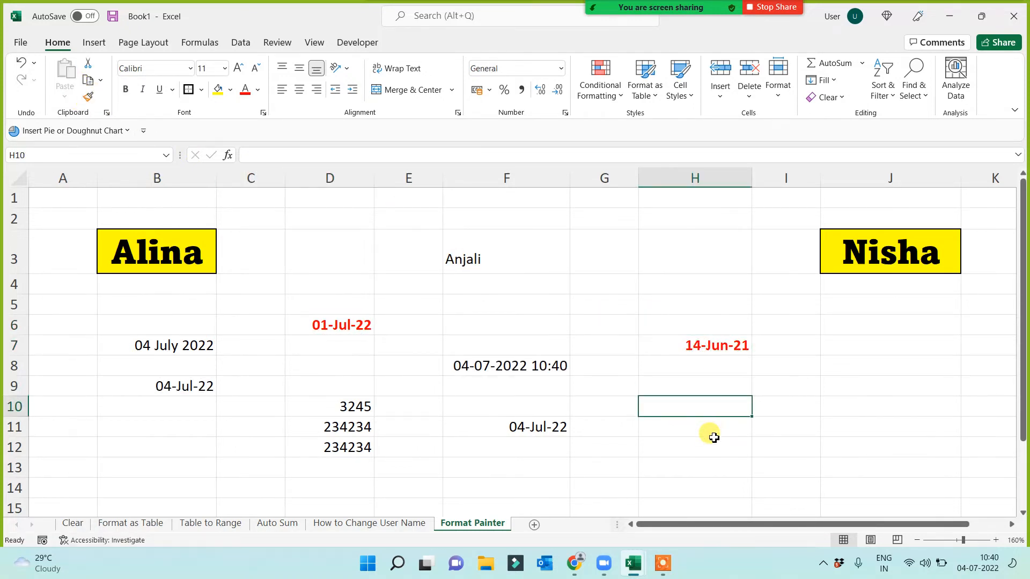
type("=ed")
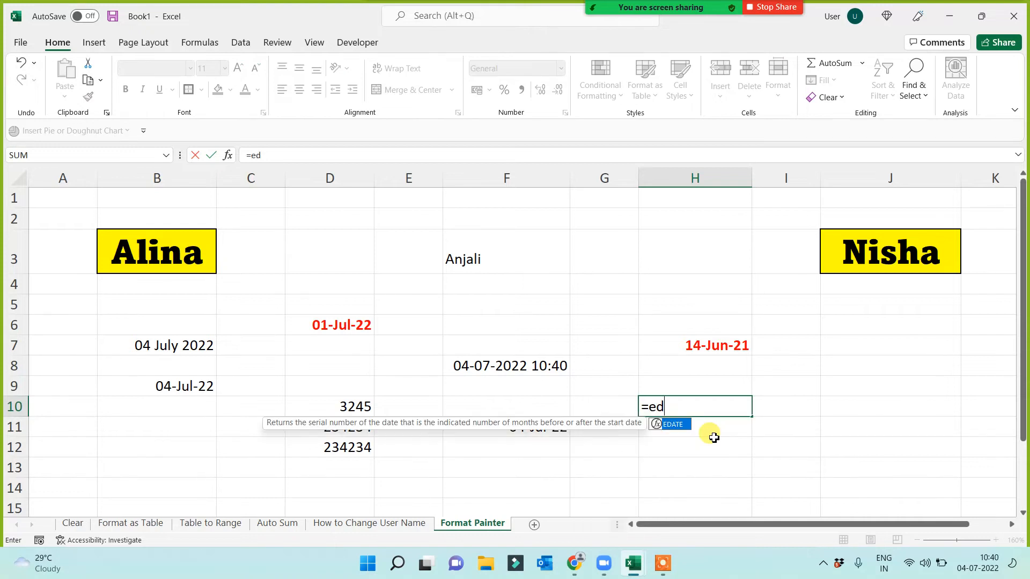
type("ate(")
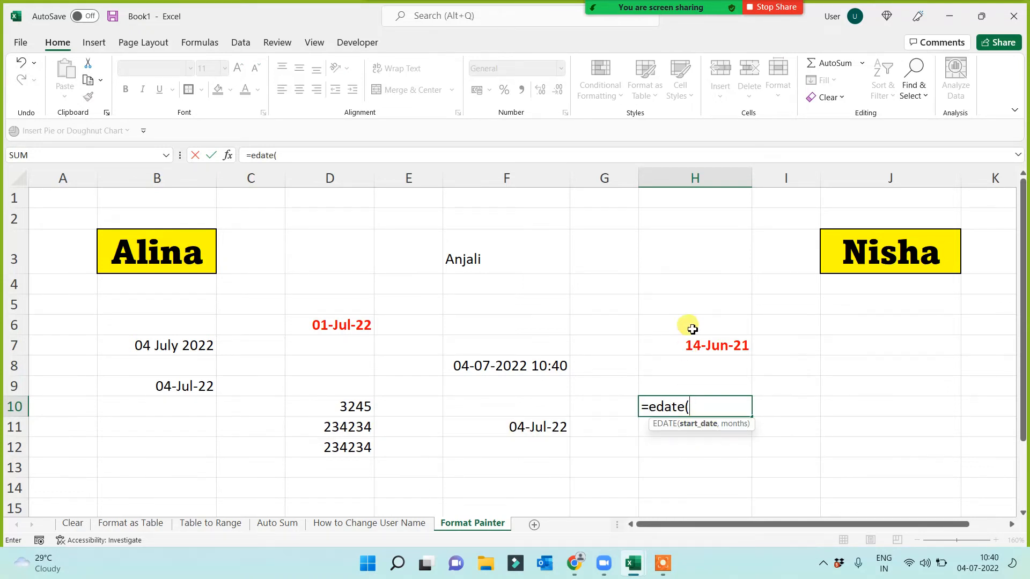
left_click(693, 346)
type(",1")
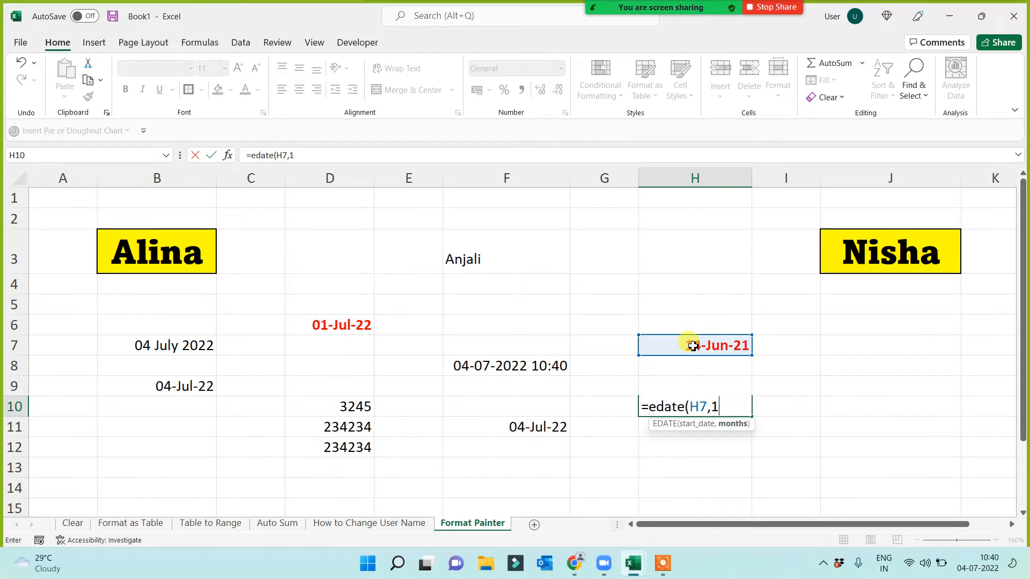
type(")")
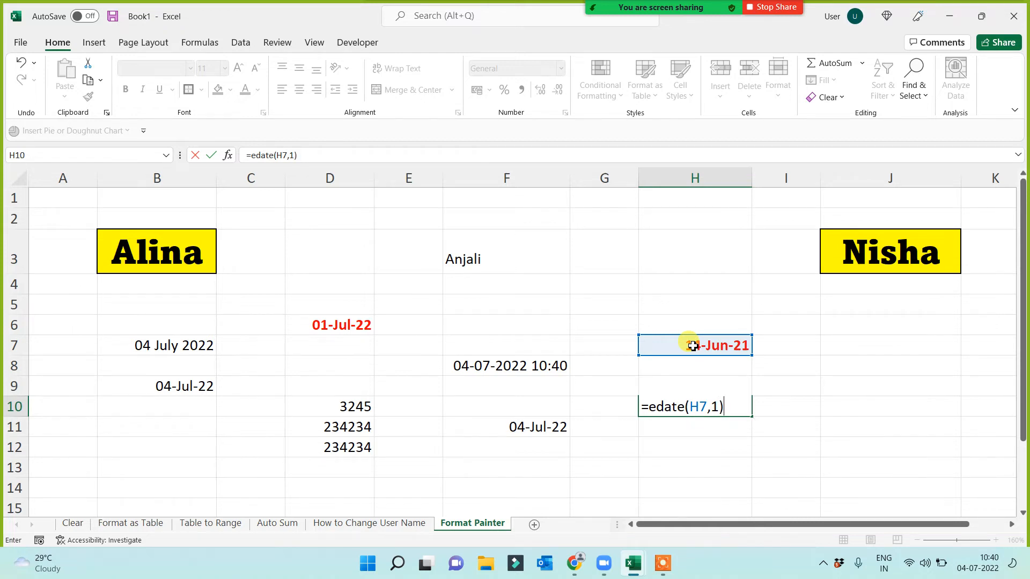
key("Return")
left_click(697, 408)
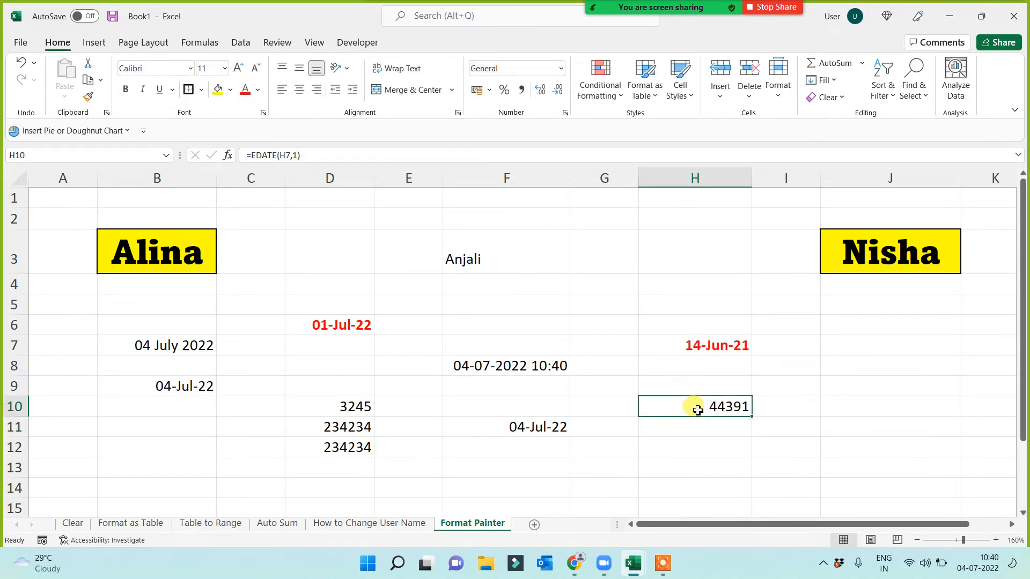
Paint the bold red date format of cell D6 onto the EDATE result in cell H10 with Format Painter.
left_click(317, 325)
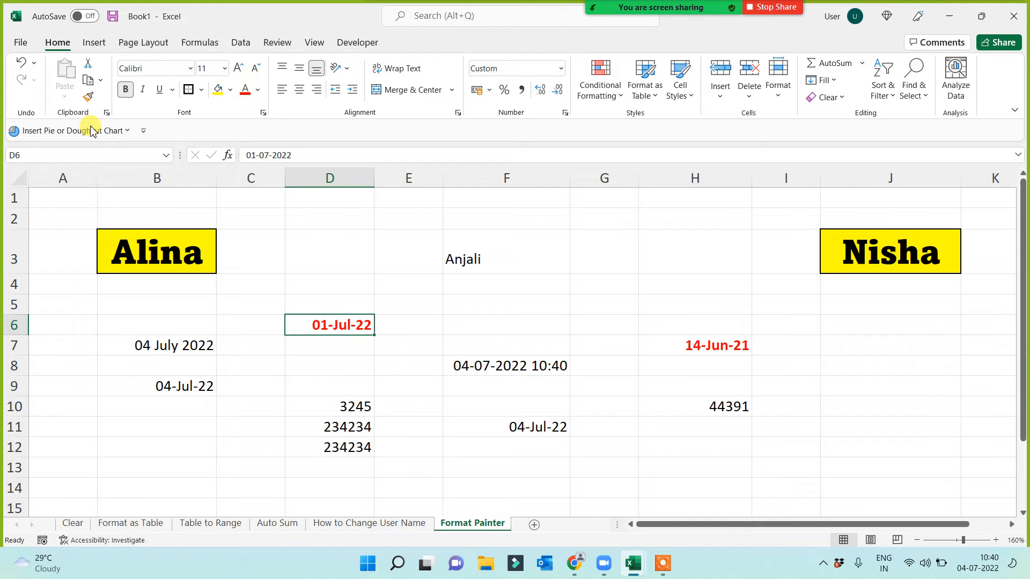
left_click(87, 96)
left_click(717, 408)
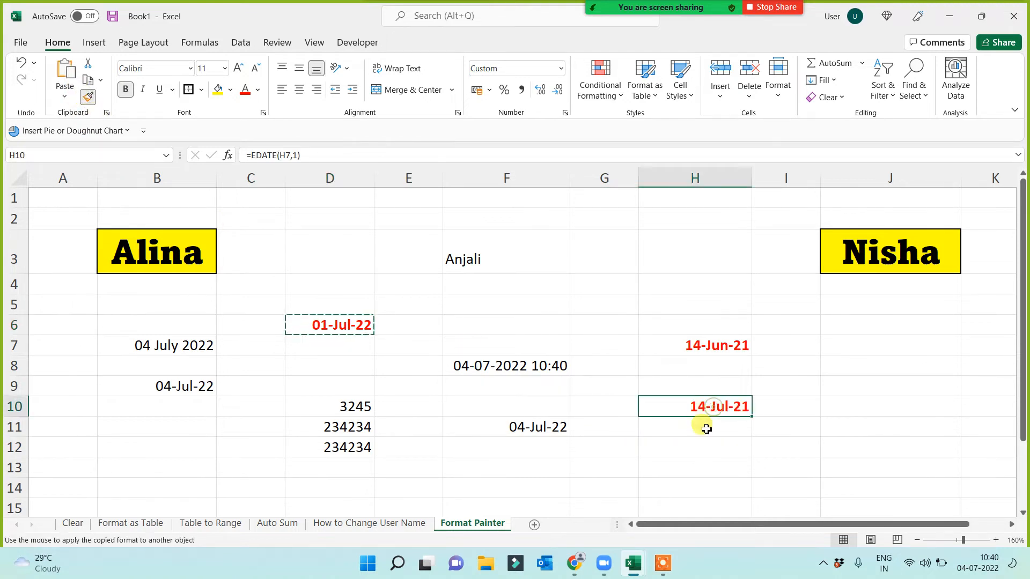
left_click(324, 301)
left_click_drag(324, 301, 614, 467)
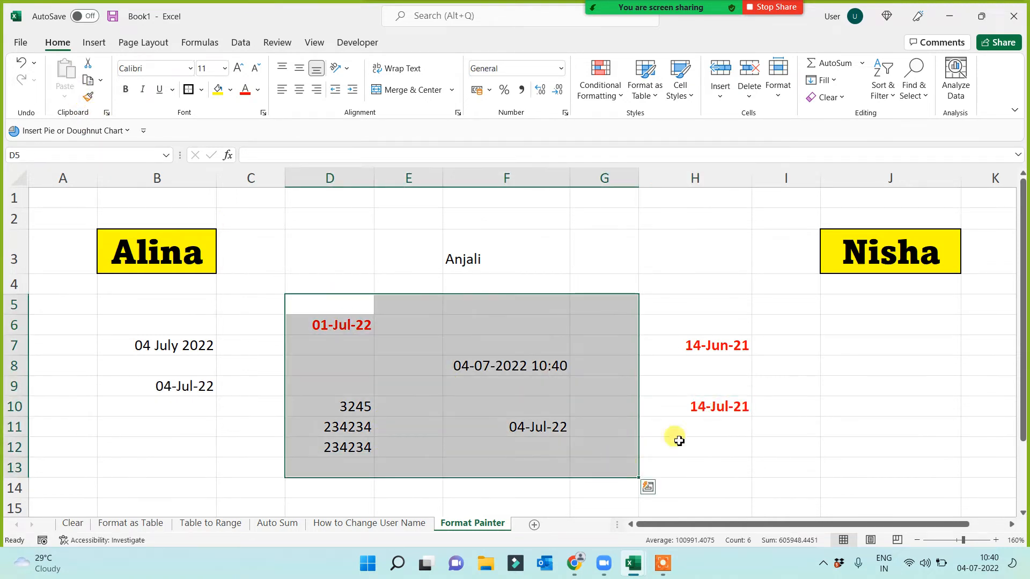
left_click(692, 406)
left_click(748, 449)
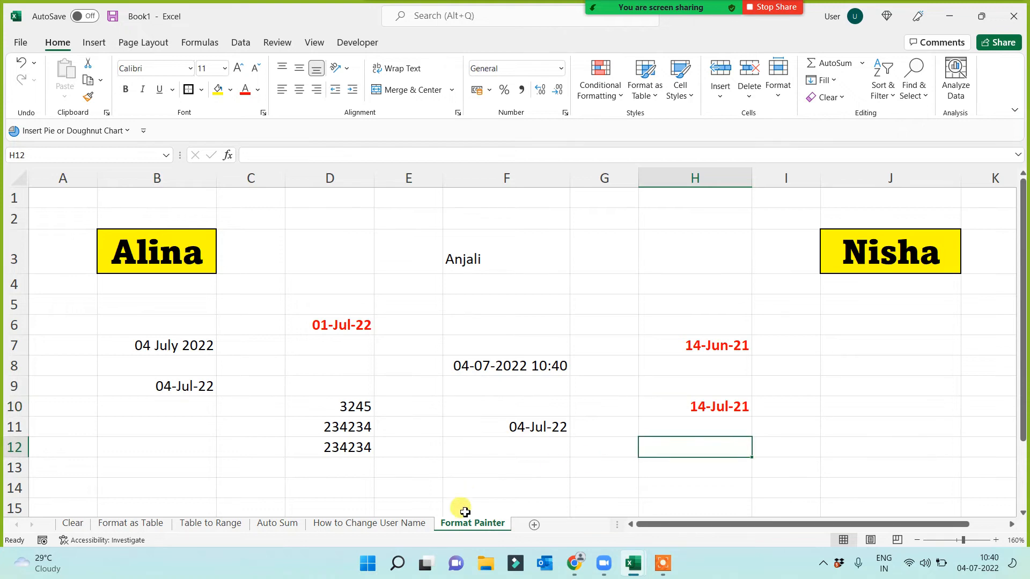
left_click(482, 464)
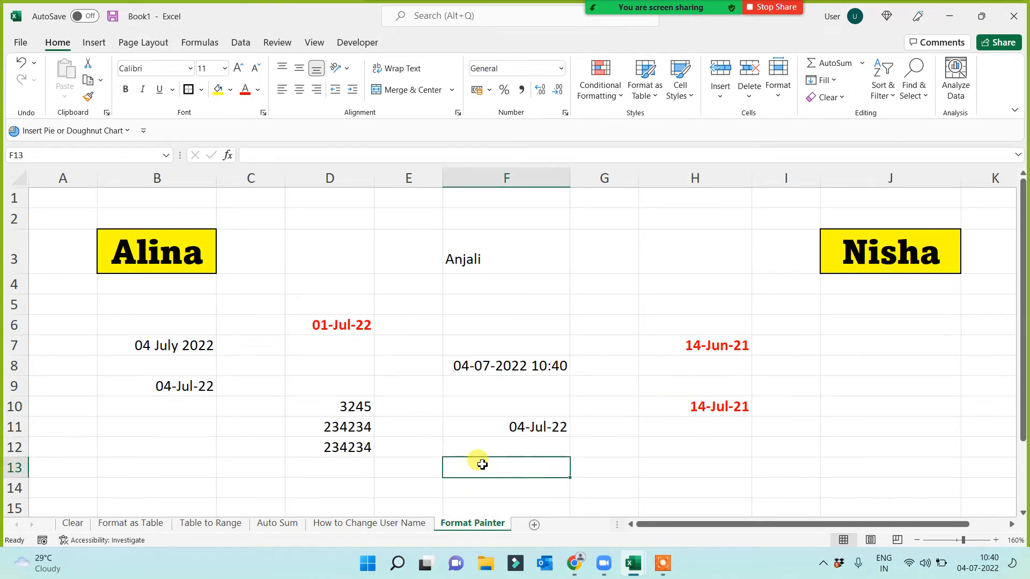
Switch to the CCA - TAb options.xlsx workbook and paint the green format of the Format Painter cell B3 onto the cut/copy/paste cell B4.
key("alt+Tab")
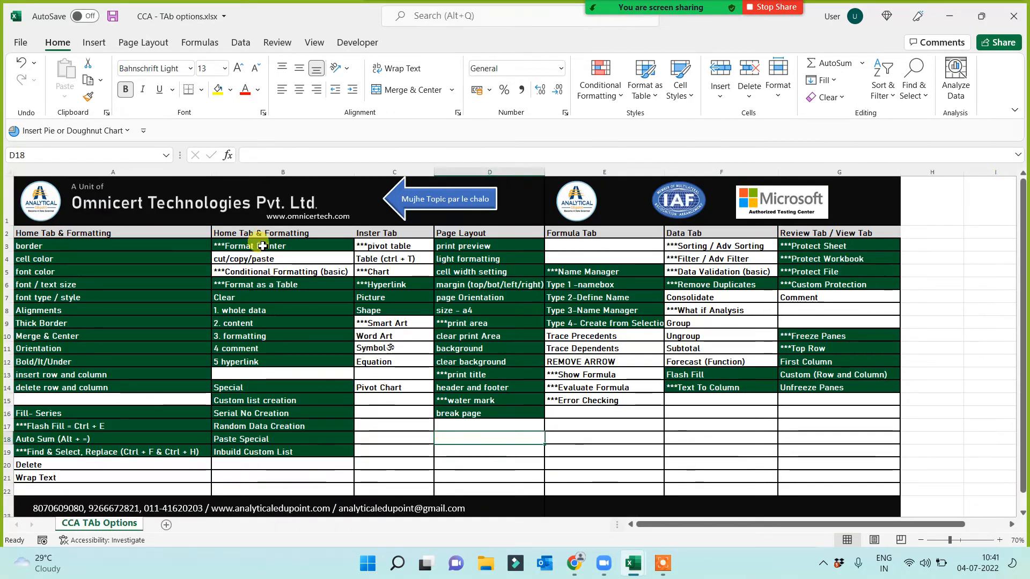
left_click(260, 245)
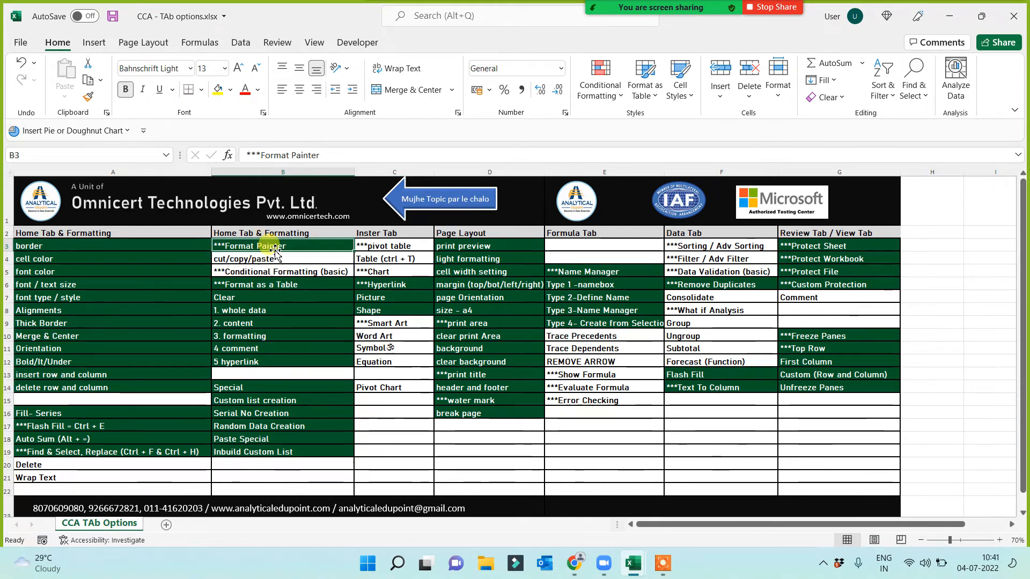
left_click(88, 96)
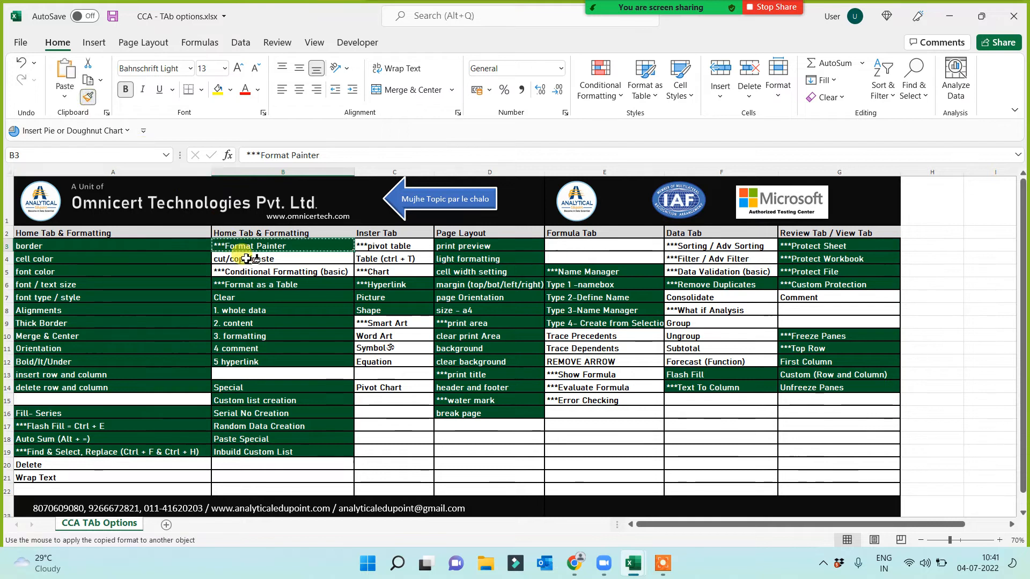
left_click(259, 262)
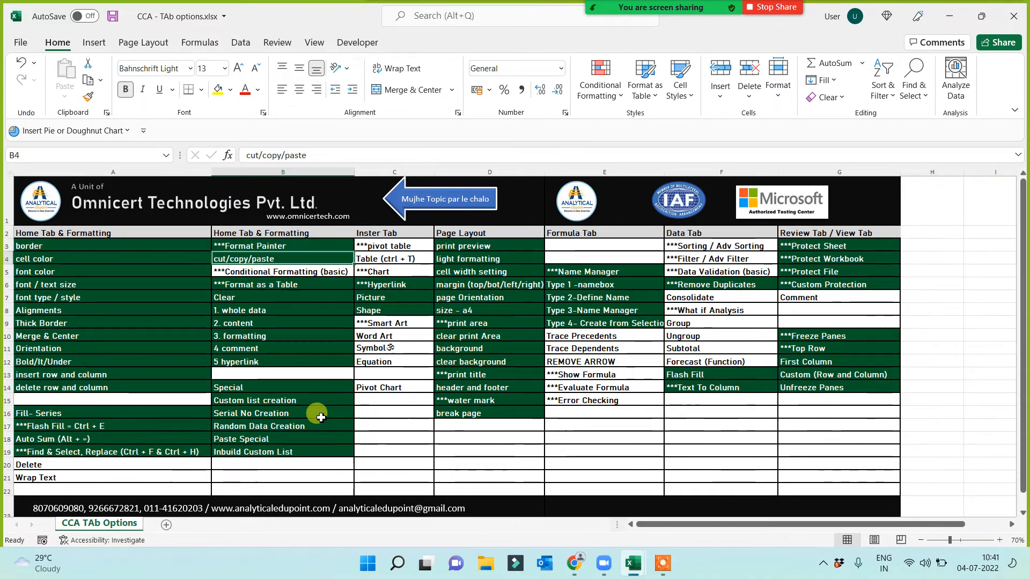
Switch back to the Book1 workbook and copy the yellow name cell B3 into cells B11, H3 and J11.
key("alt+Tab")
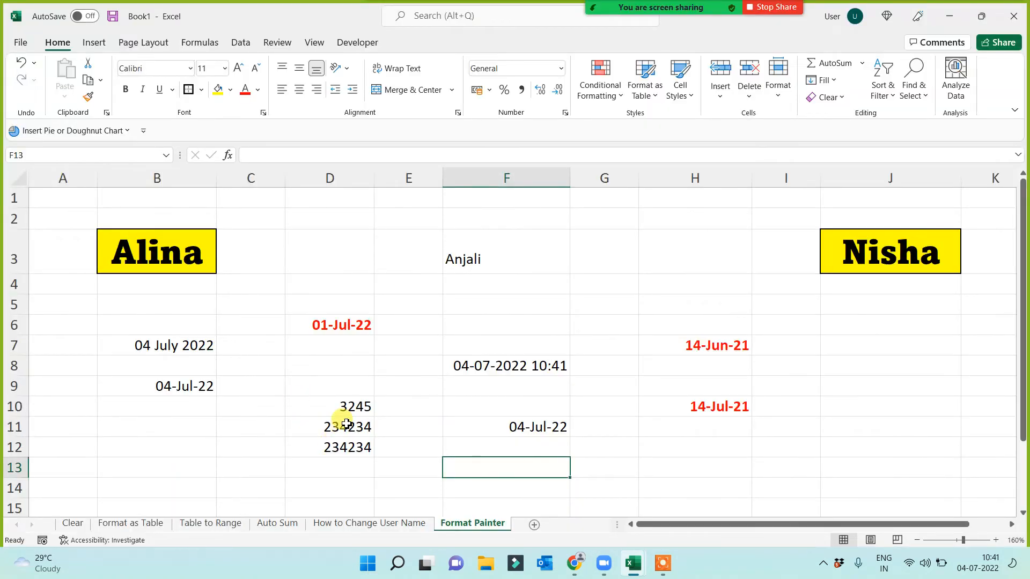
left_click(147, 255)
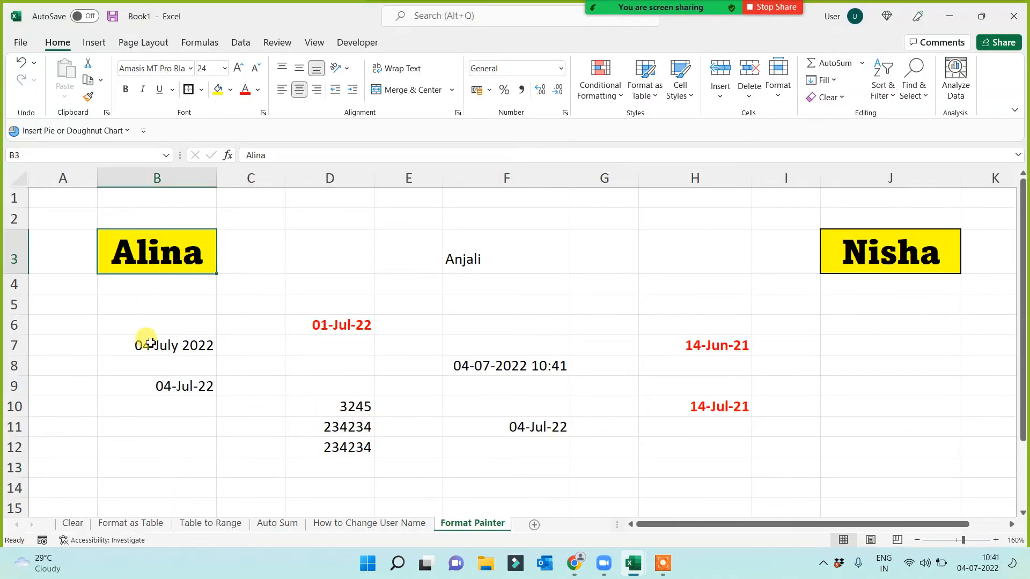
key("ctrl+c")
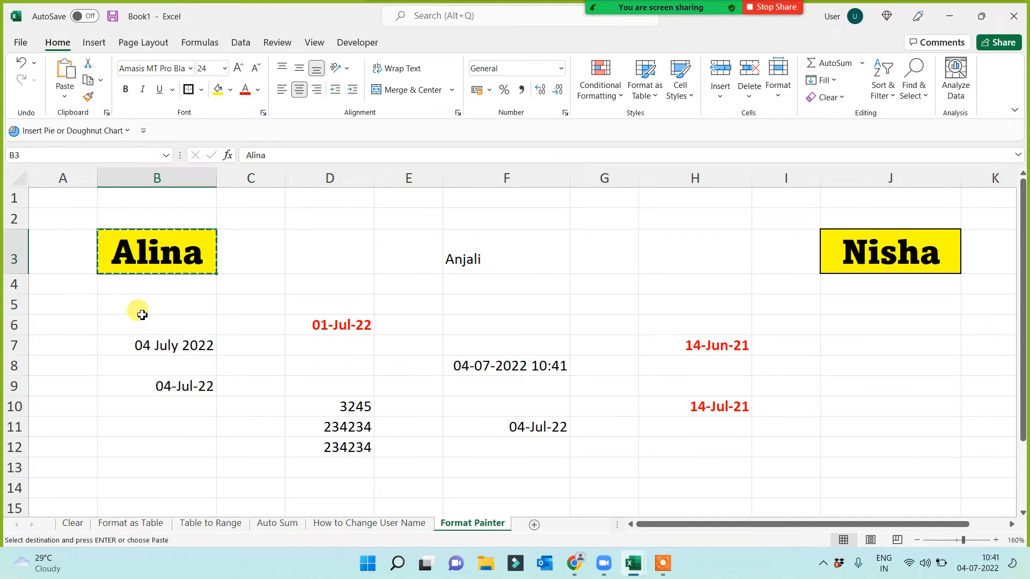
left_click(158, 432)
key("ctrl+v")
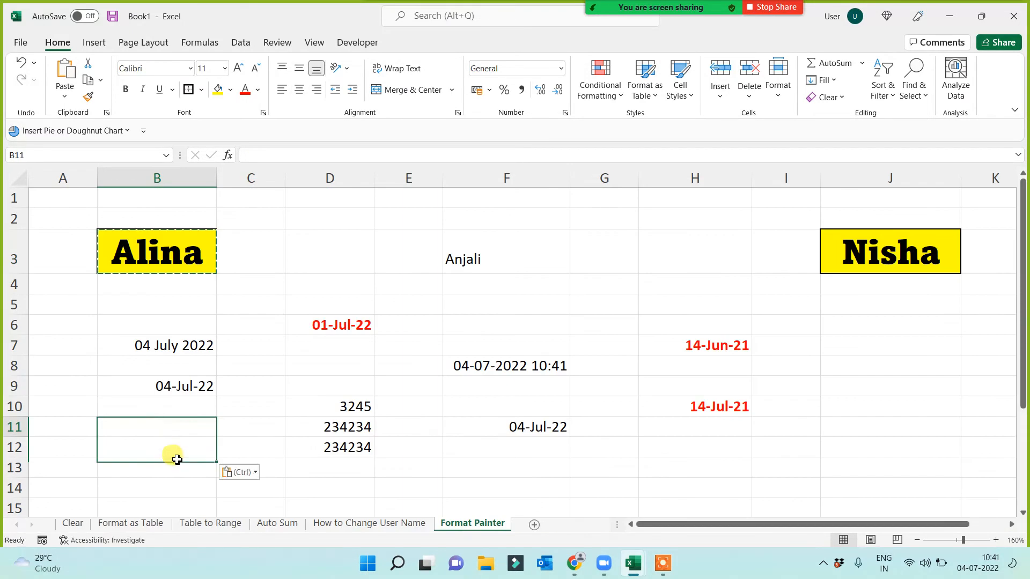
left_click(675, 251)
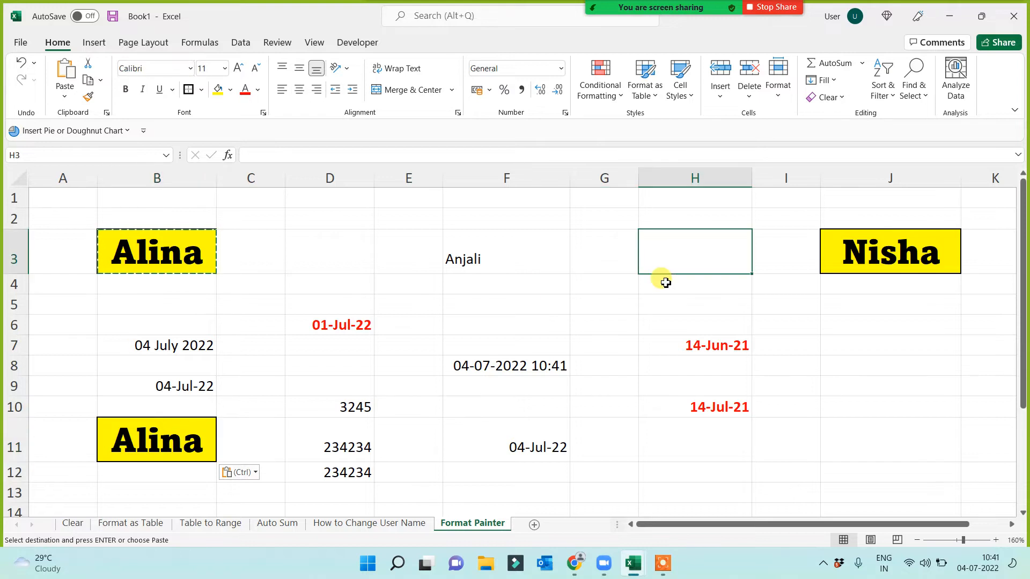
key("ctrl+v")
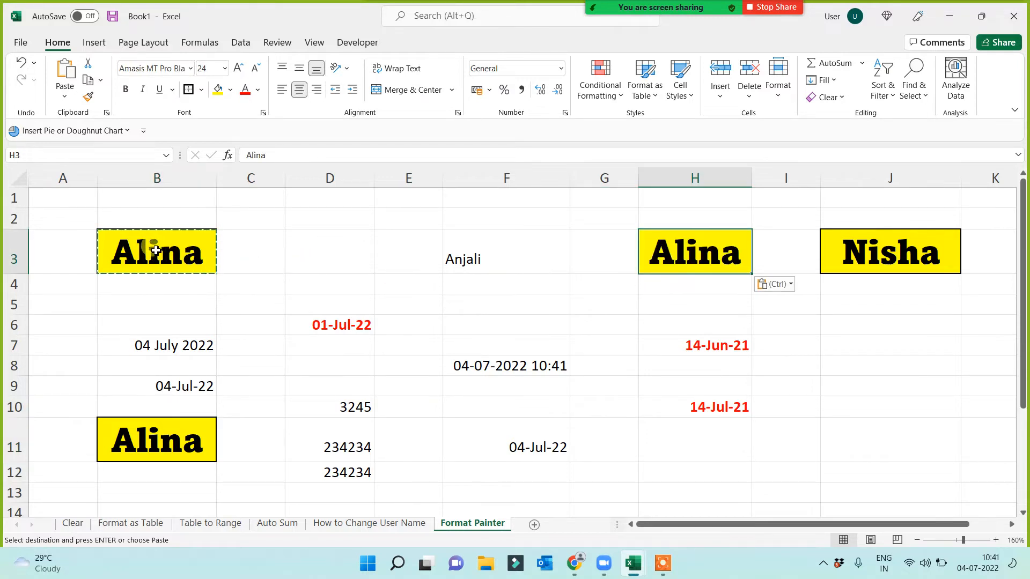
left_click(156, 250)
left_click(144, 440)
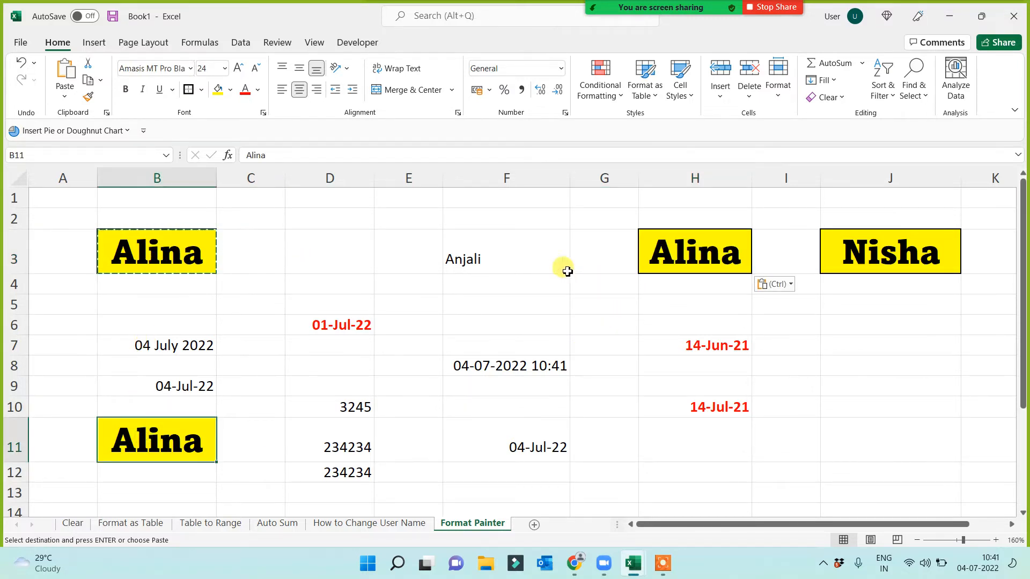
left_click(881, 409)
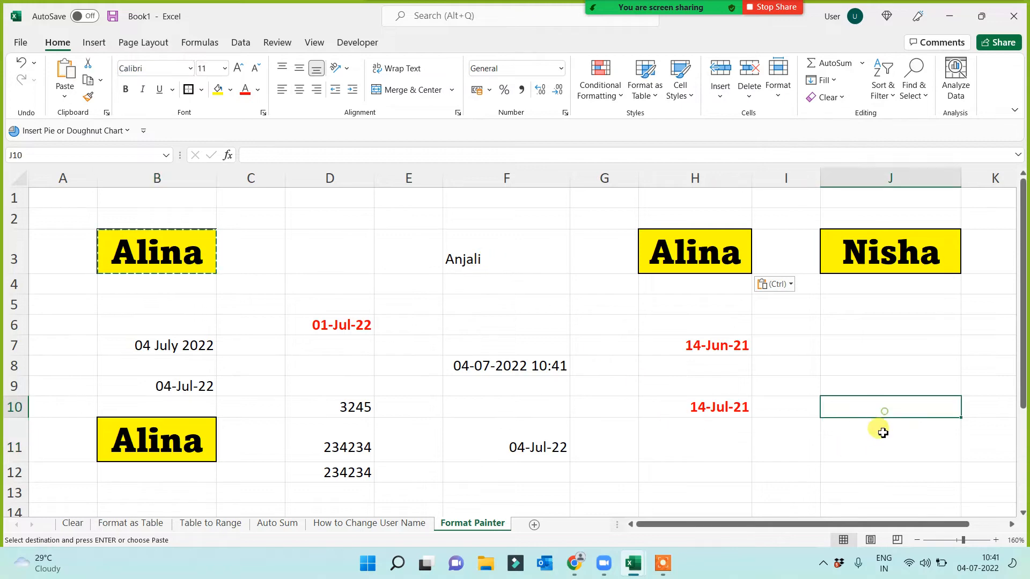
left_click(882, 434)
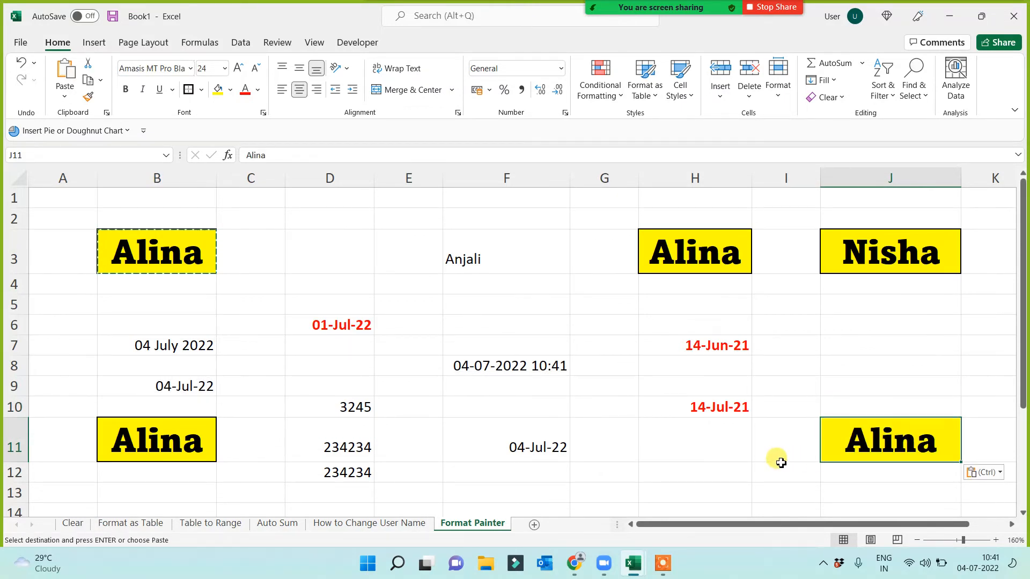
Cut the yellow name cell J3 and paste it into D3, fitting column D's width to its content.
left_click(866, 254)
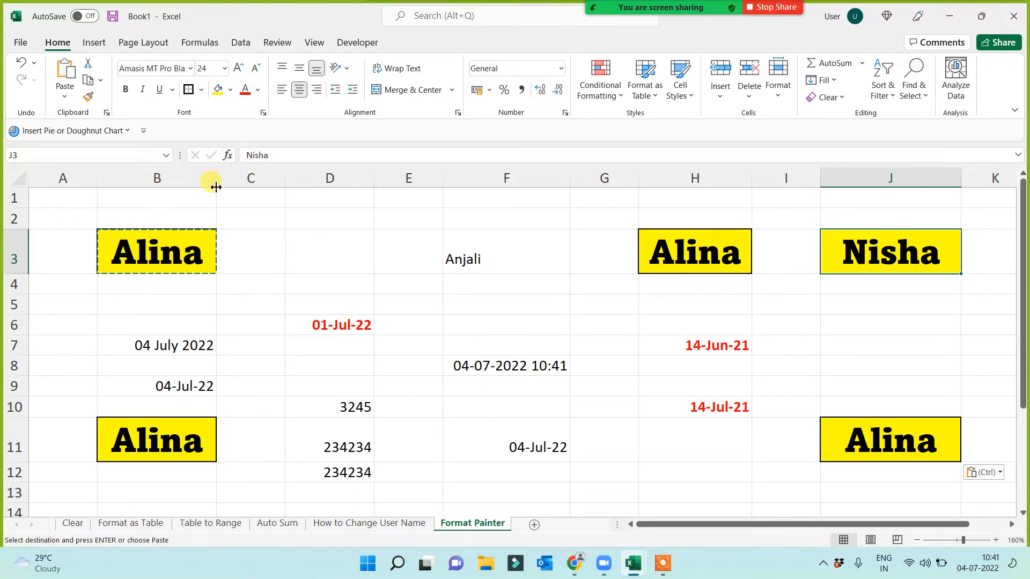
key("ctrl+c")
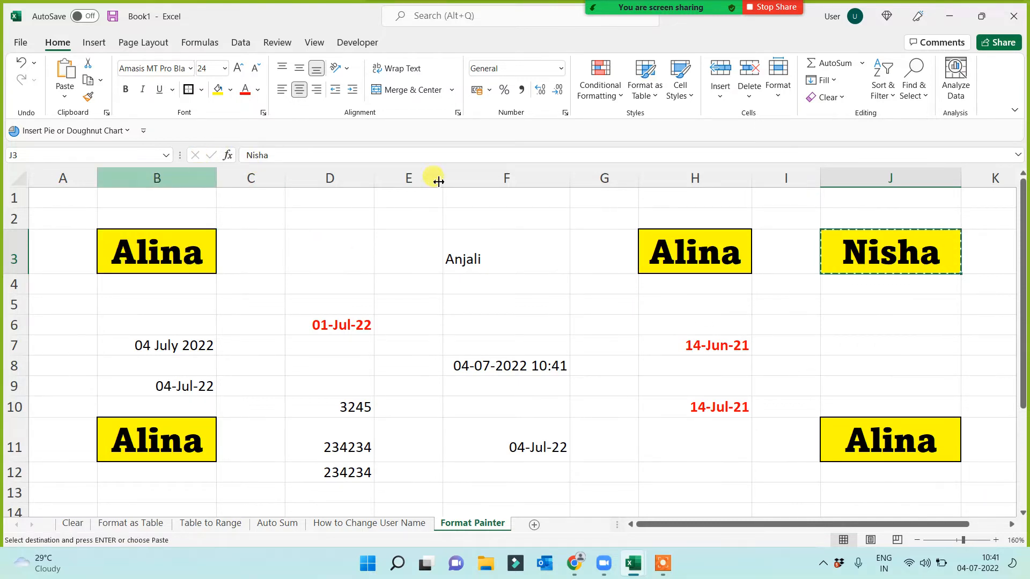
left_click(328, 269)
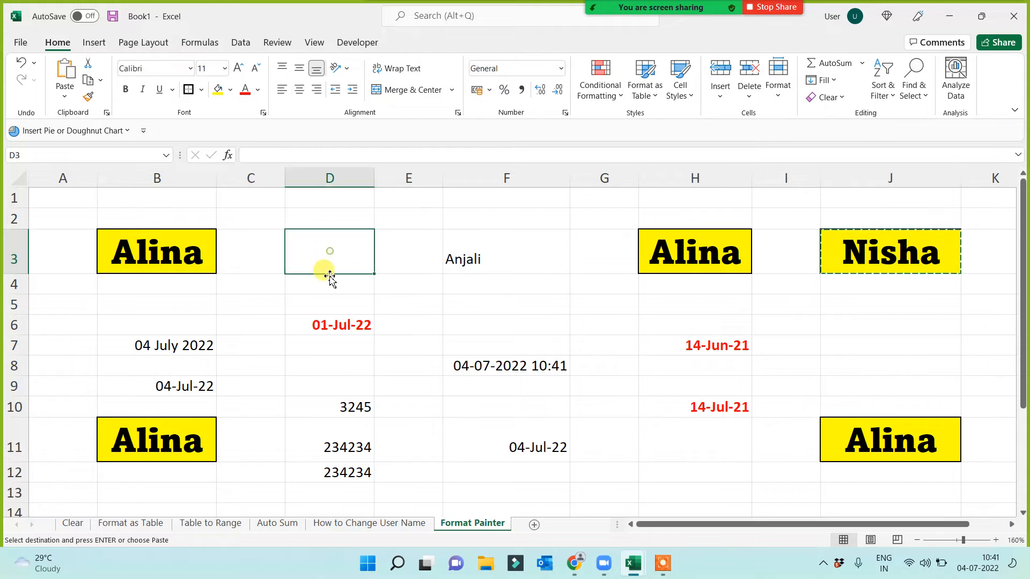
key("ctrl+v")
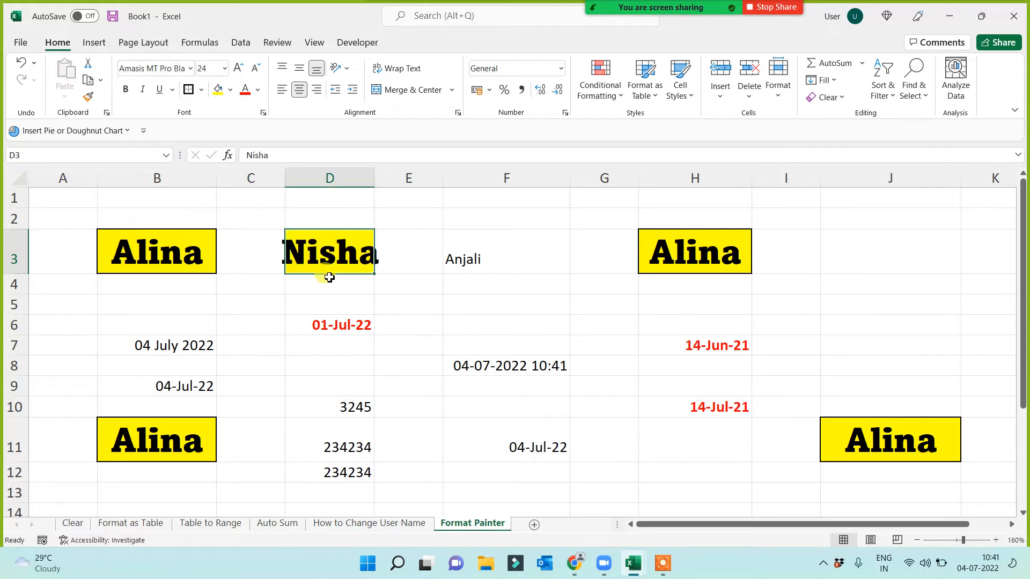
double_click(375, 177)
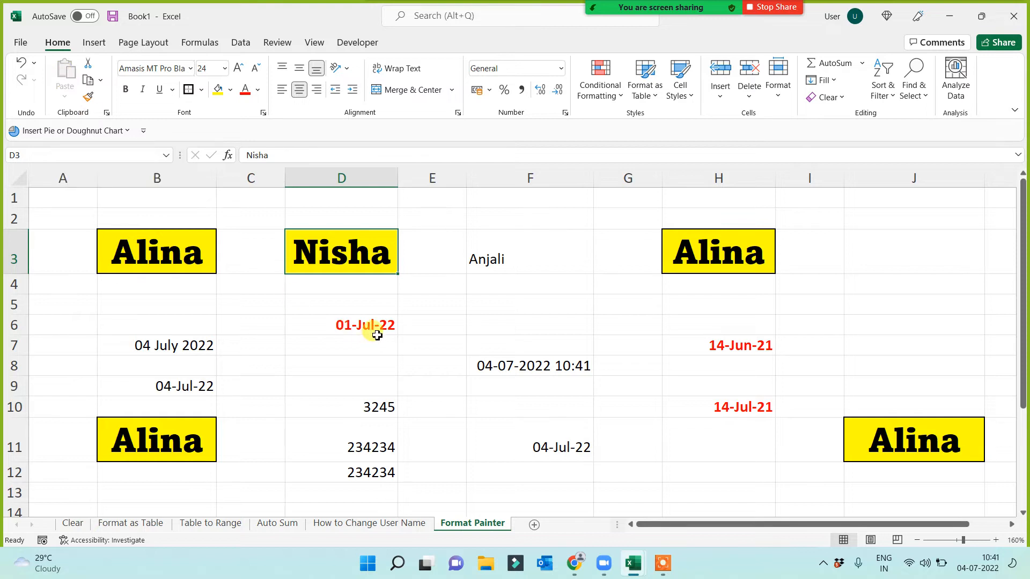
left_click(300, 362)
left_click(335, 245)
left_click(179, 271)
left_click(248, 363)
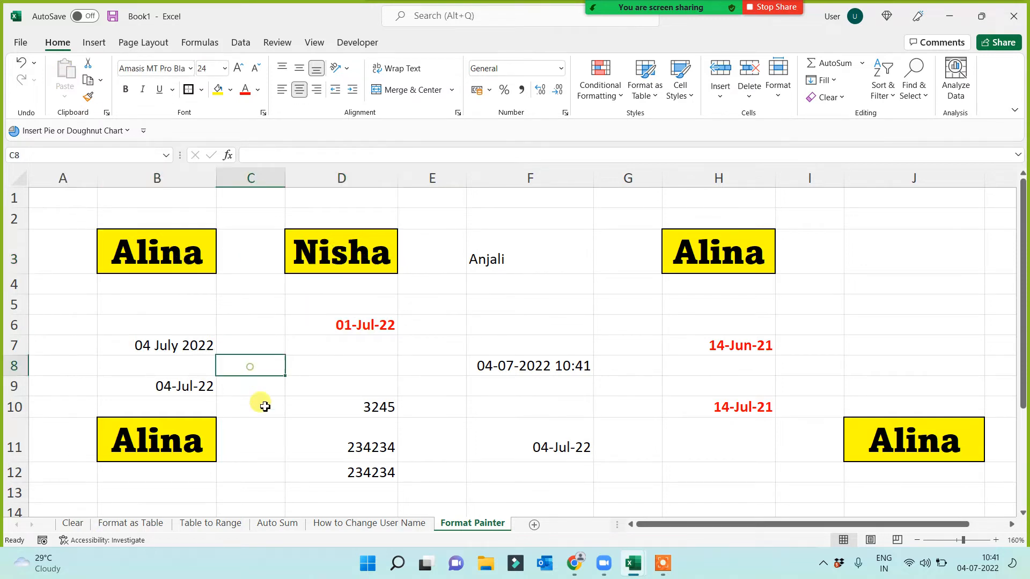
left_click(301, 389)
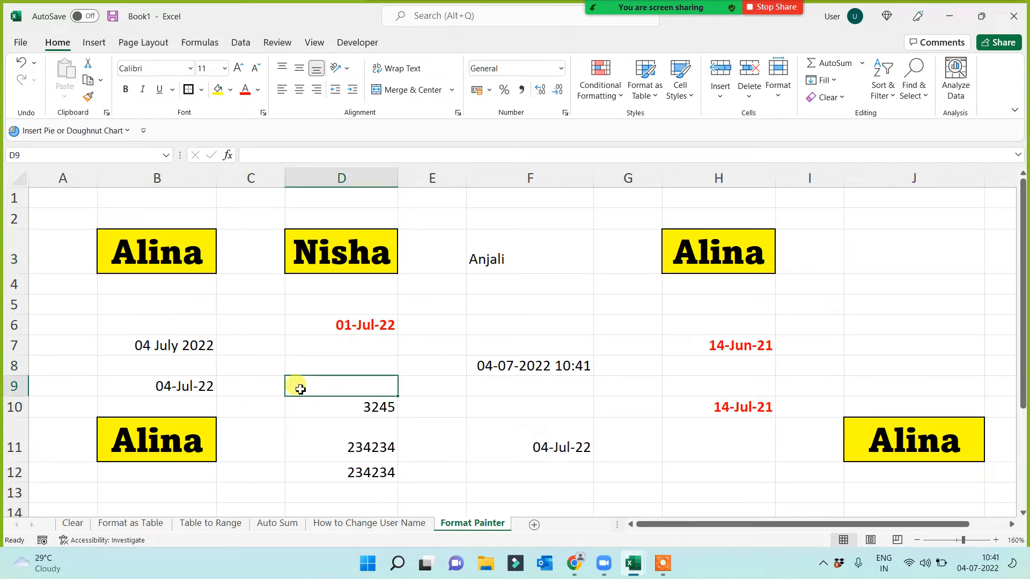
Copy the yellow name cell D3 and view the paste options available for cell F5.
left_click(350, 268)
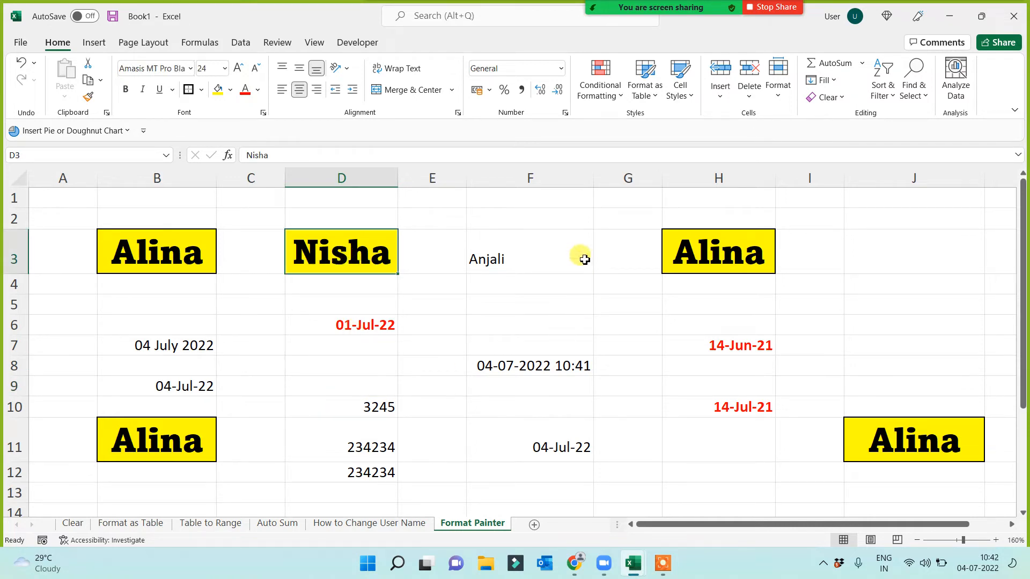
right_click(530, 304)
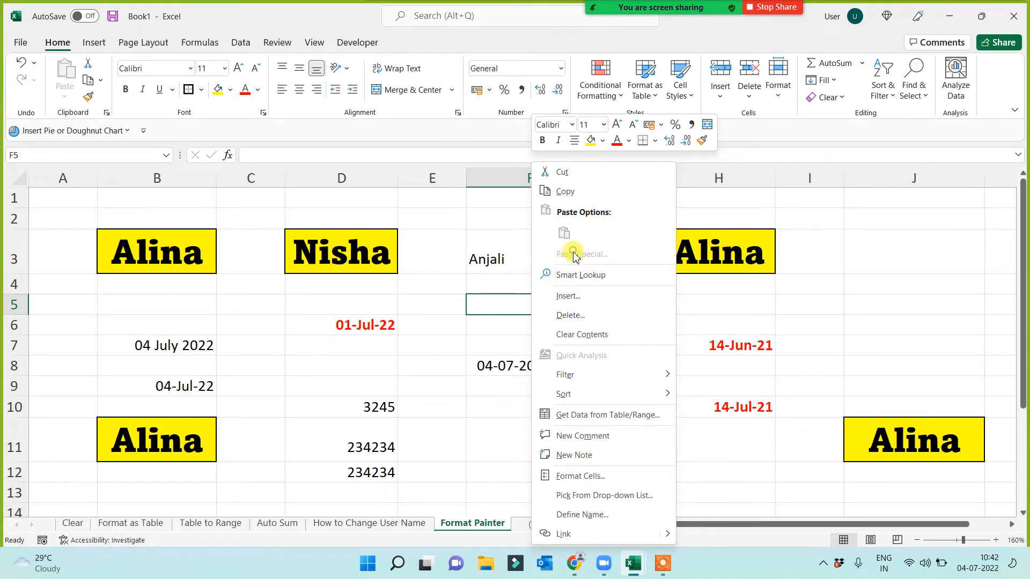
left_click(394, 343)
left_click(345, 249)
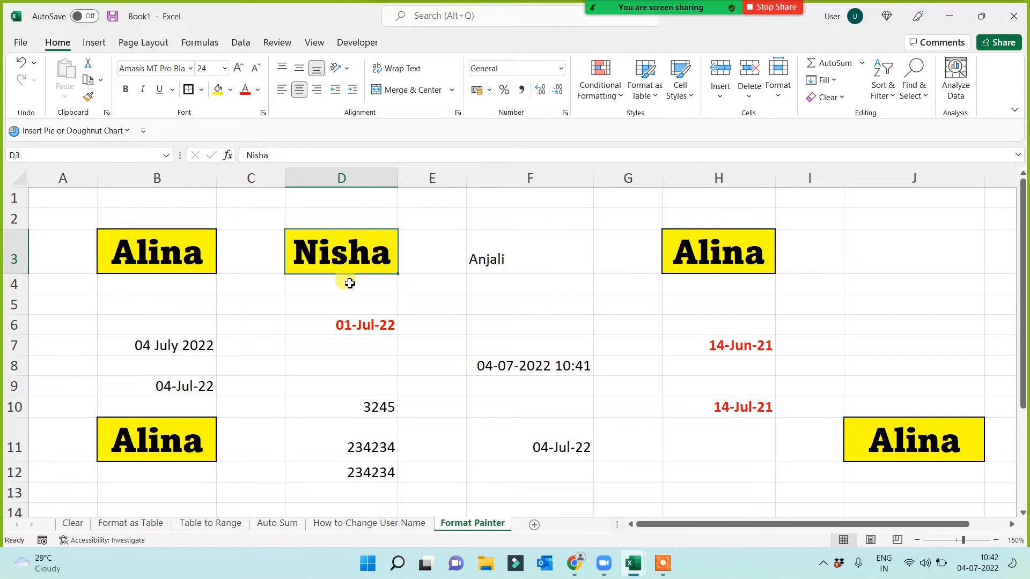
key("ctrl+c")
right_click(547, 302)
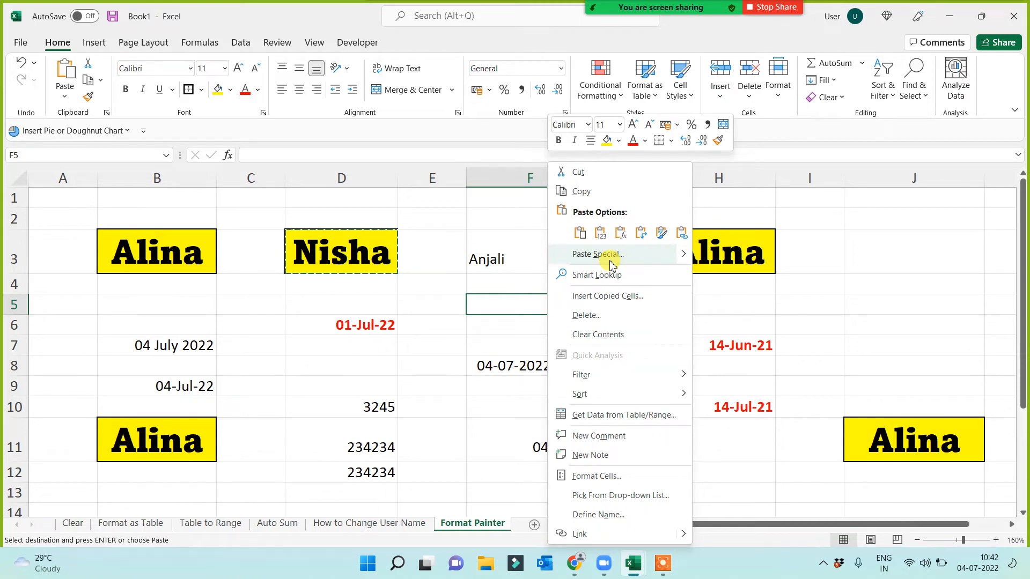
left_click(663, 563)
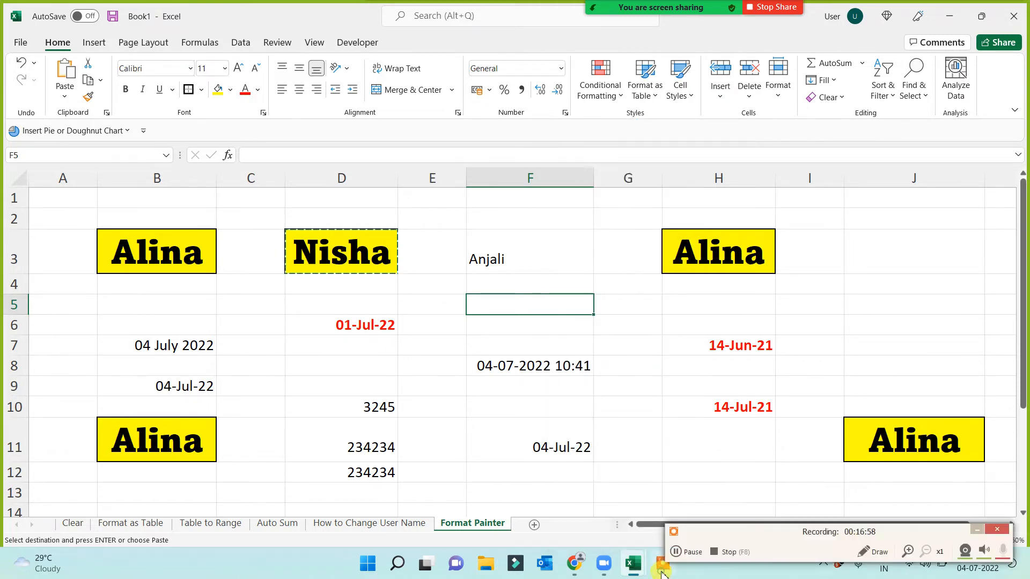
left_click(699, 555)
left_click(621, 486)
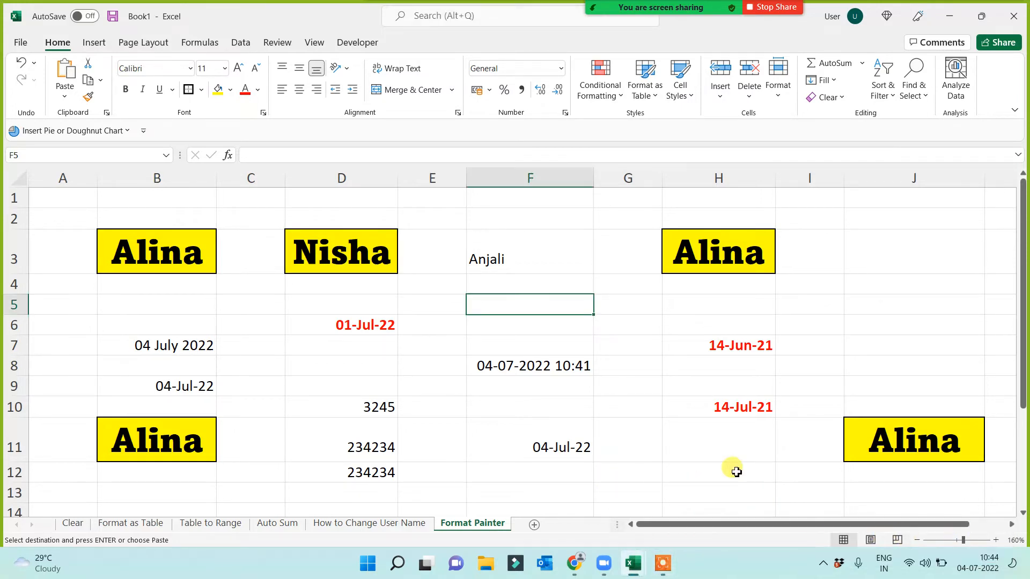
left_click(682, 455)
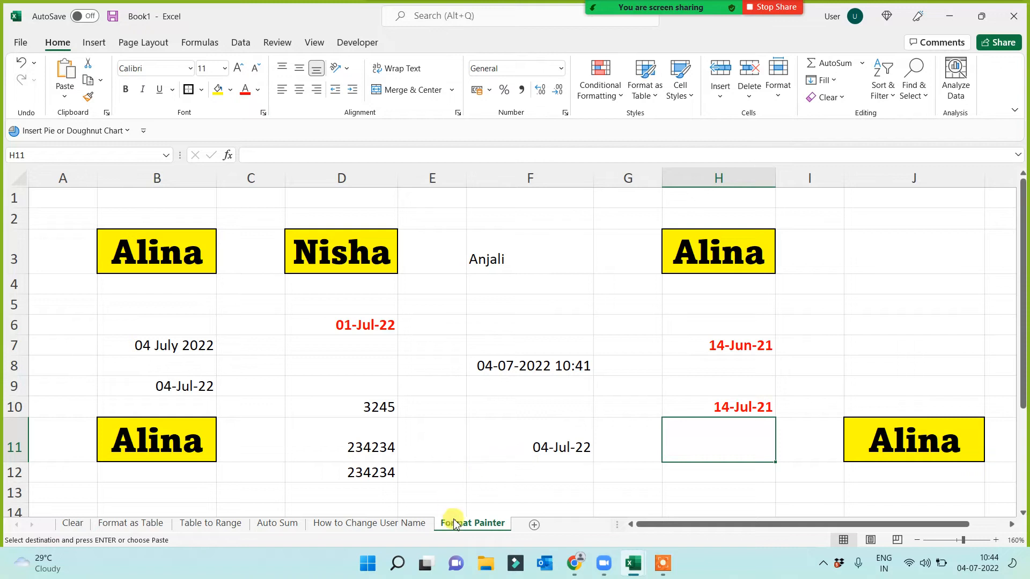
Add a new worksheet after the Format Painter sheet and name it "Cut copy paste".
left_click(535, 524)
double_click(533, 524)
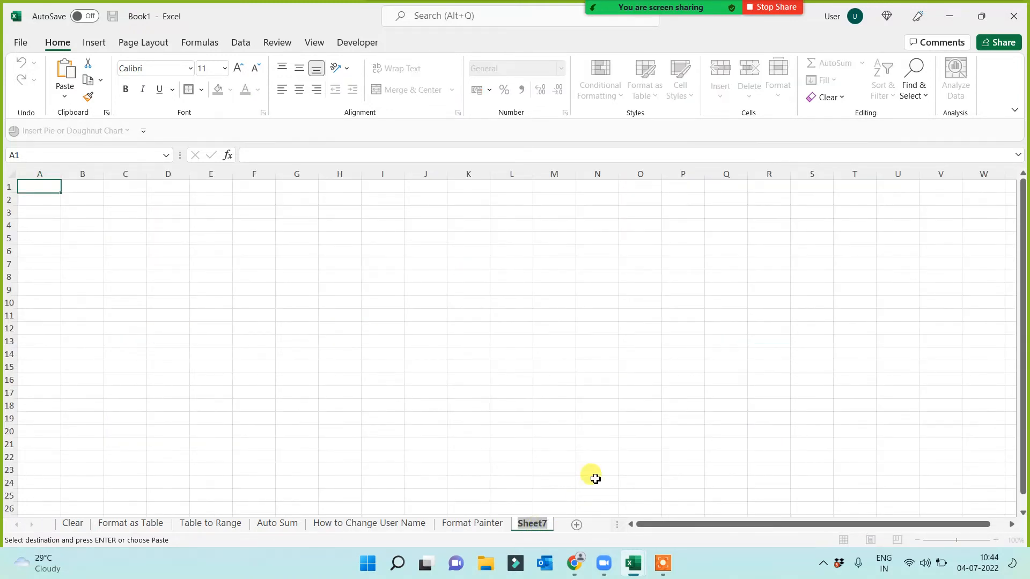
type("Cuto")
key("BackSpace")
type("copy pa")
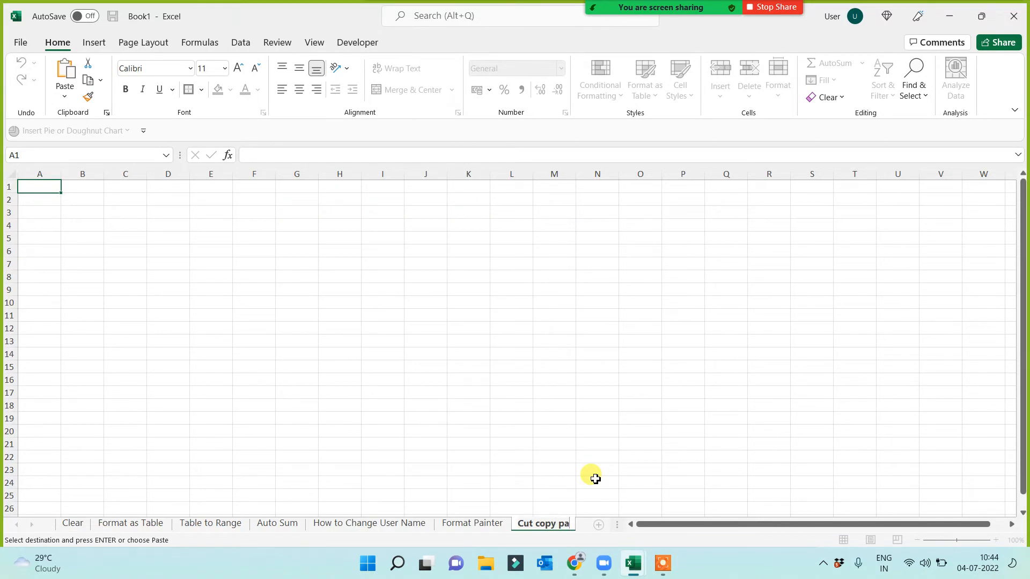
type("ste")
key("Return")
left_click(538, 385)
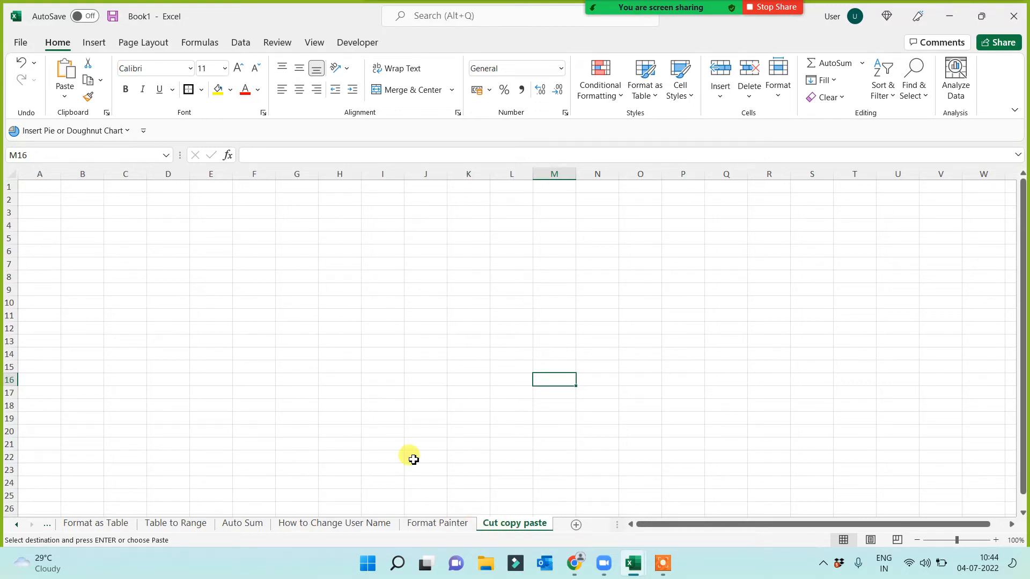
Look through the Format Painter, How to Change User Name and Auto Sum sheets, examining the Auto Sum data range A1:F12.
left_click_drag(93, 214, 655, 468)
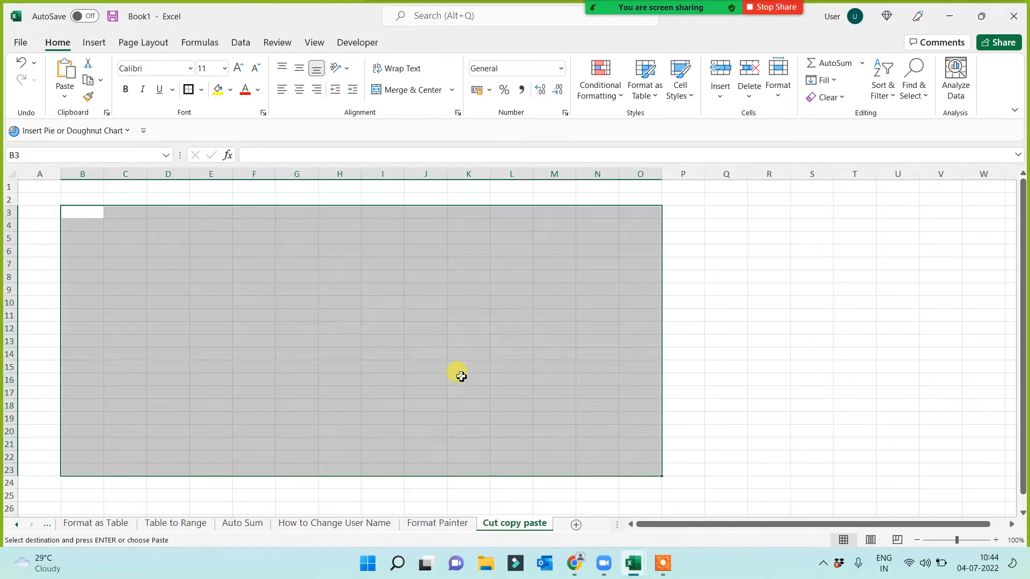
left_click(461, 377)
left_click(450, 524)
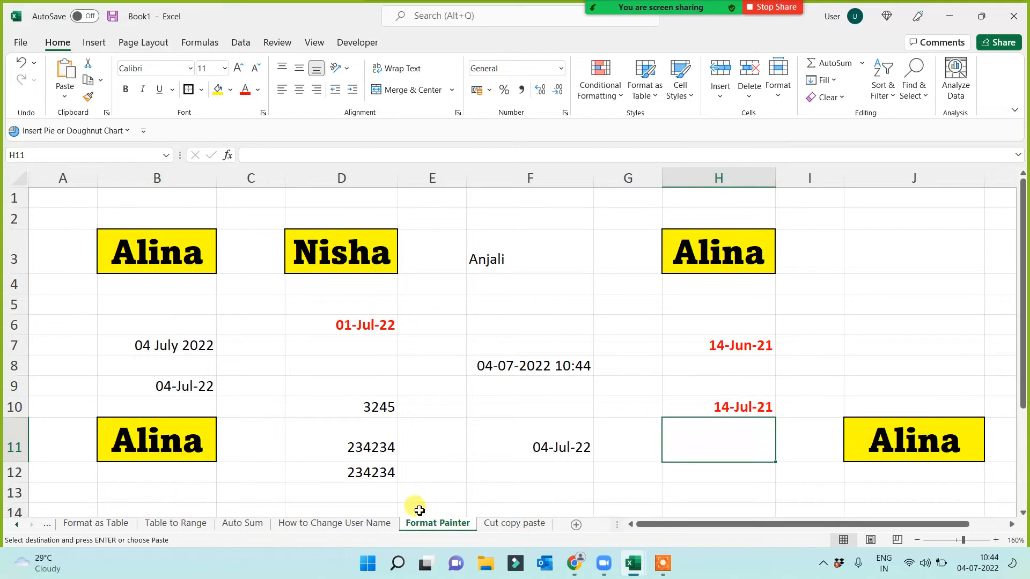
left_click(339, 525)
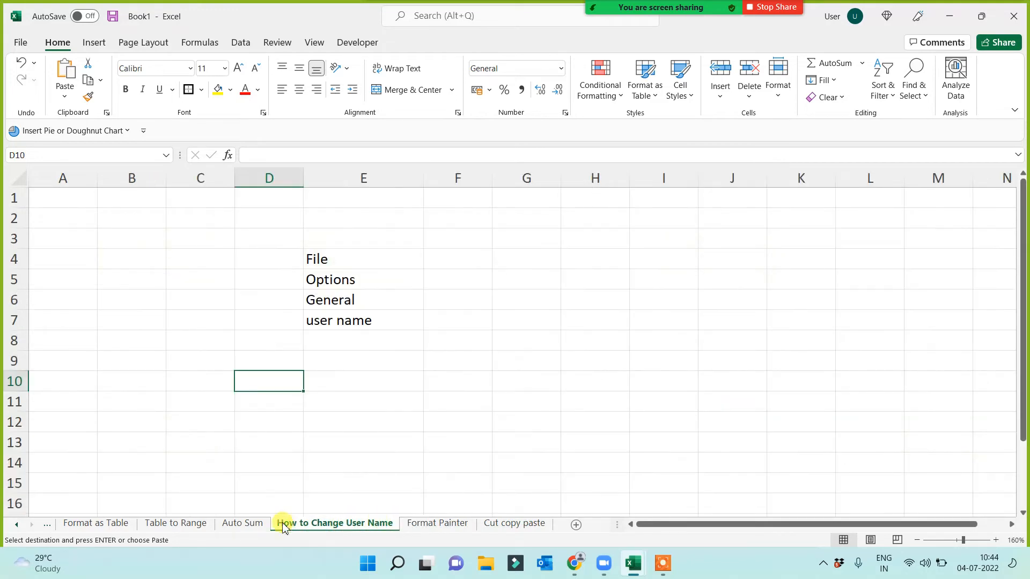
left_click(258, 524)
left_click(291, 494)
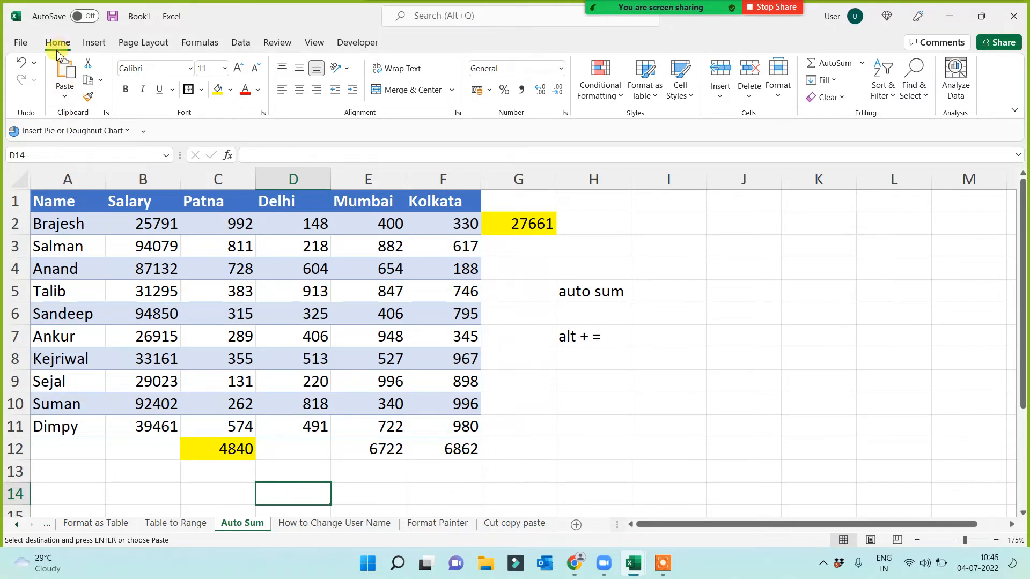
left_click(558, 410)
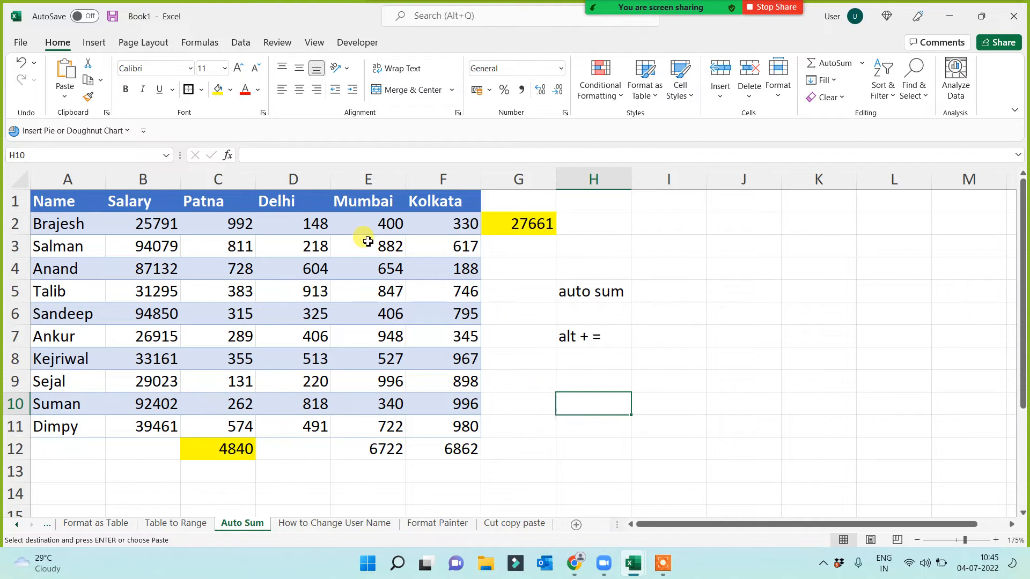
left_click(686, 389)
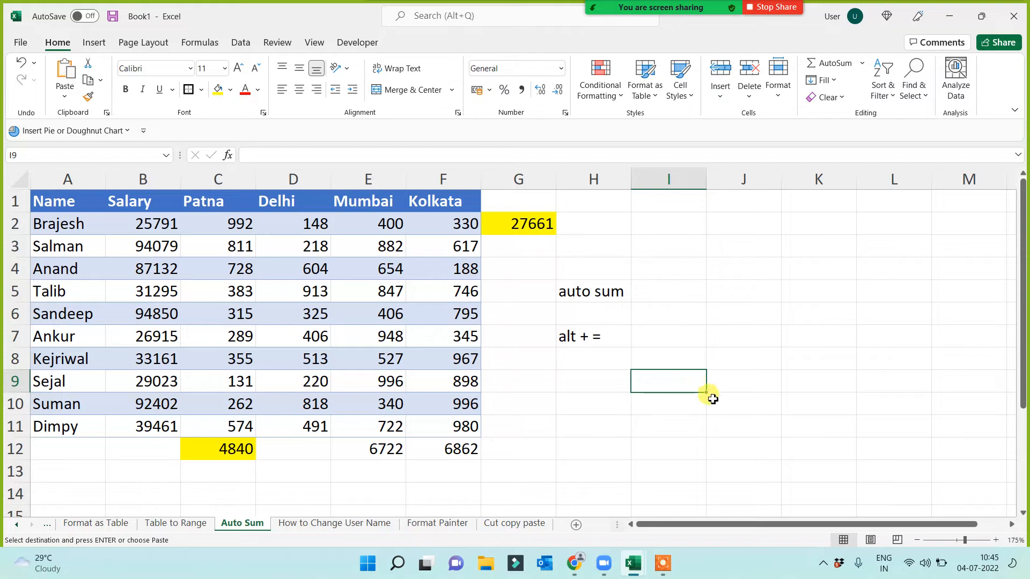
left_click(612, 421)
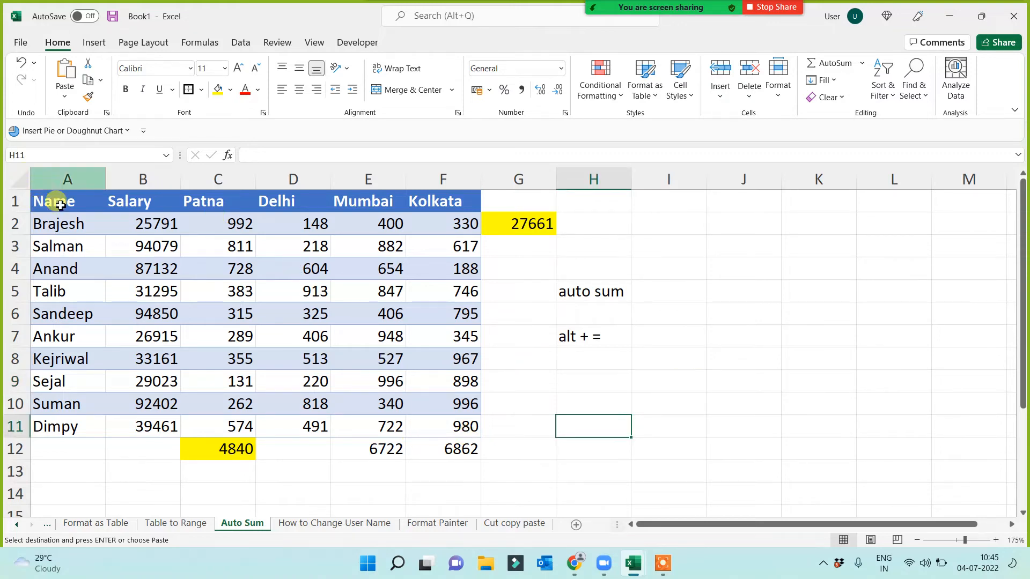
left_click_drag(69, 202, 458, 455)
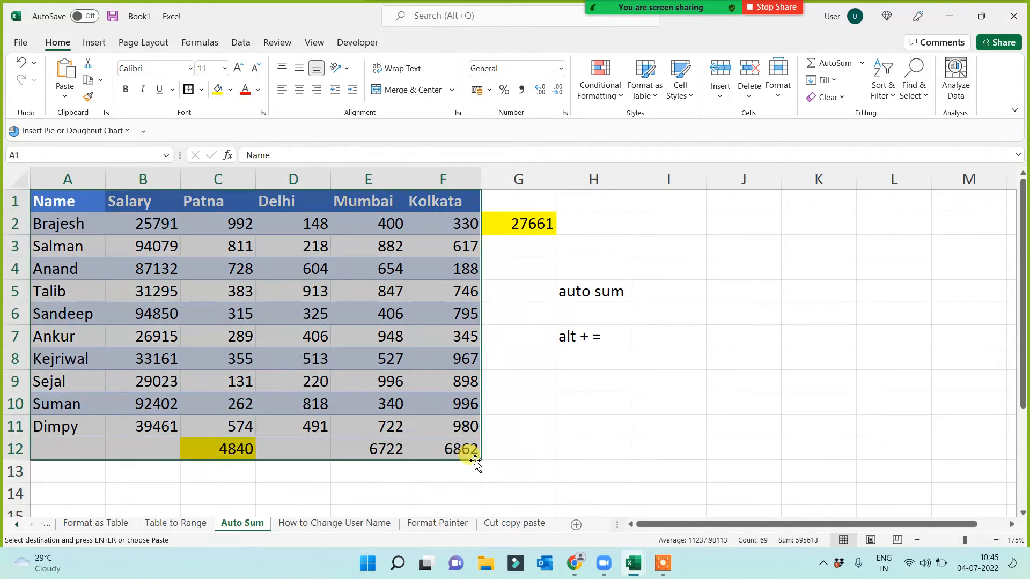
left_click(600, 432)
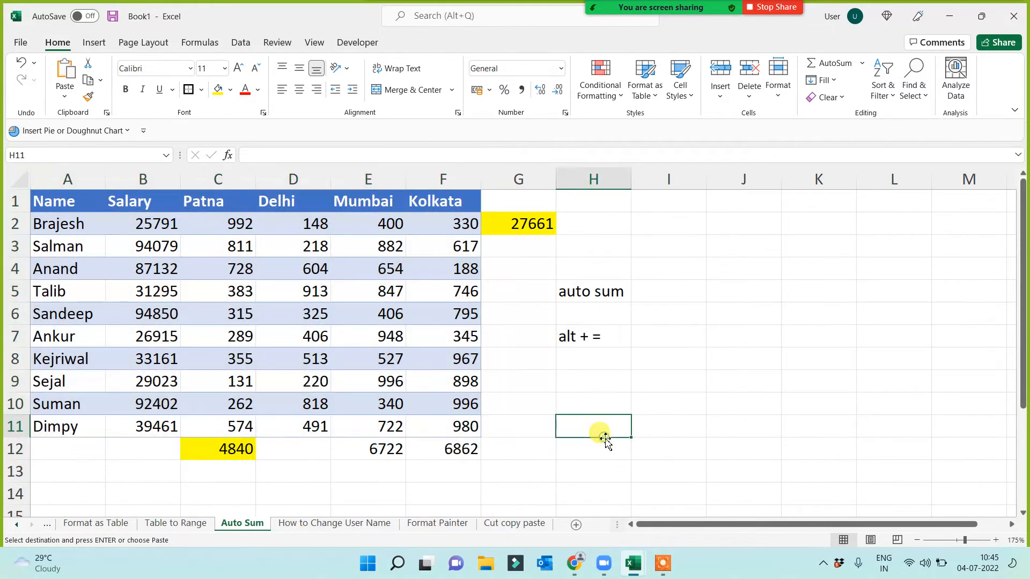
Add a new worksheet after the Cut copy paste sheet and name it "Short Keys".
left_click(516, 524)
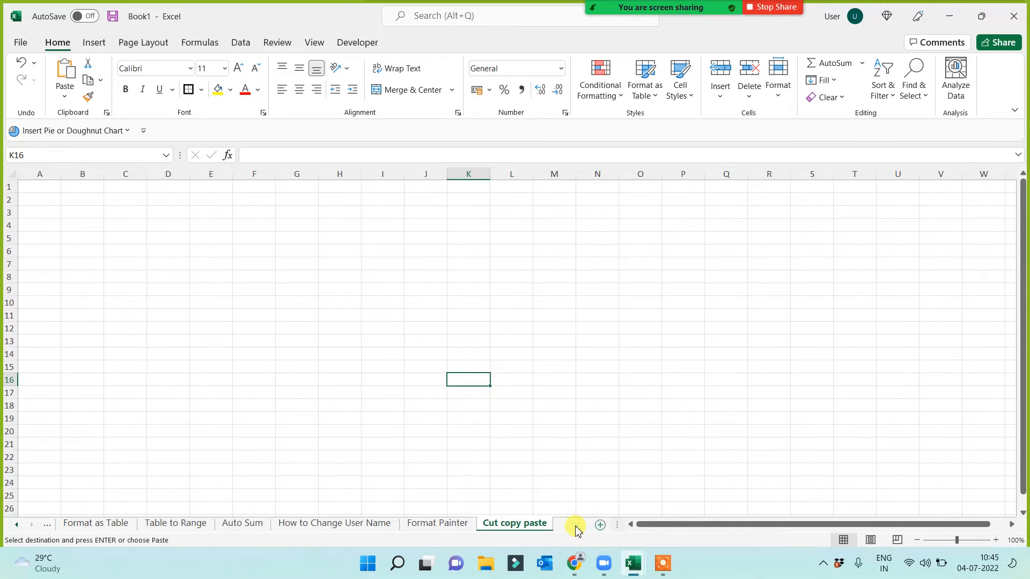
left_click(576, 526)
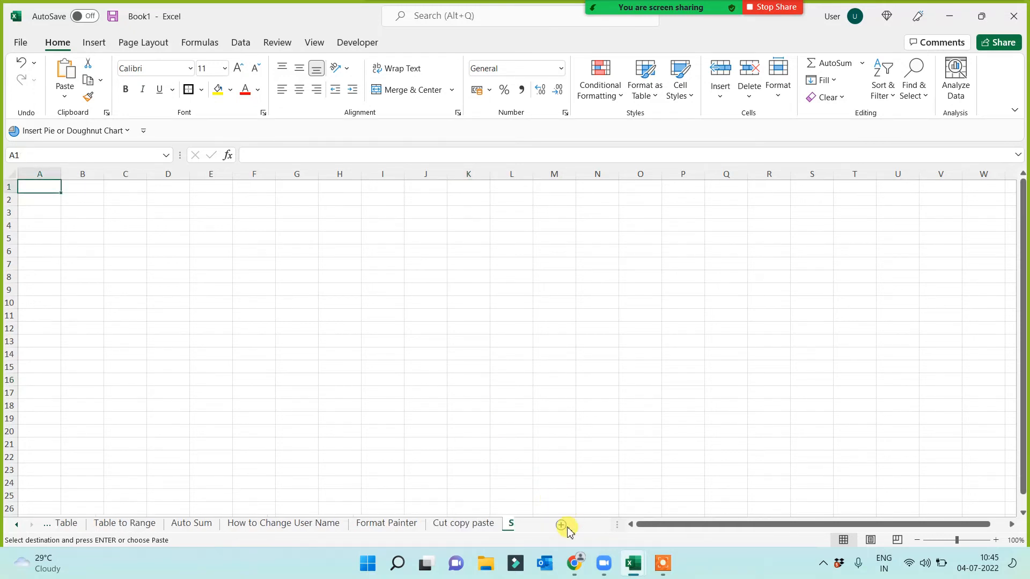
double_click(490, 524)
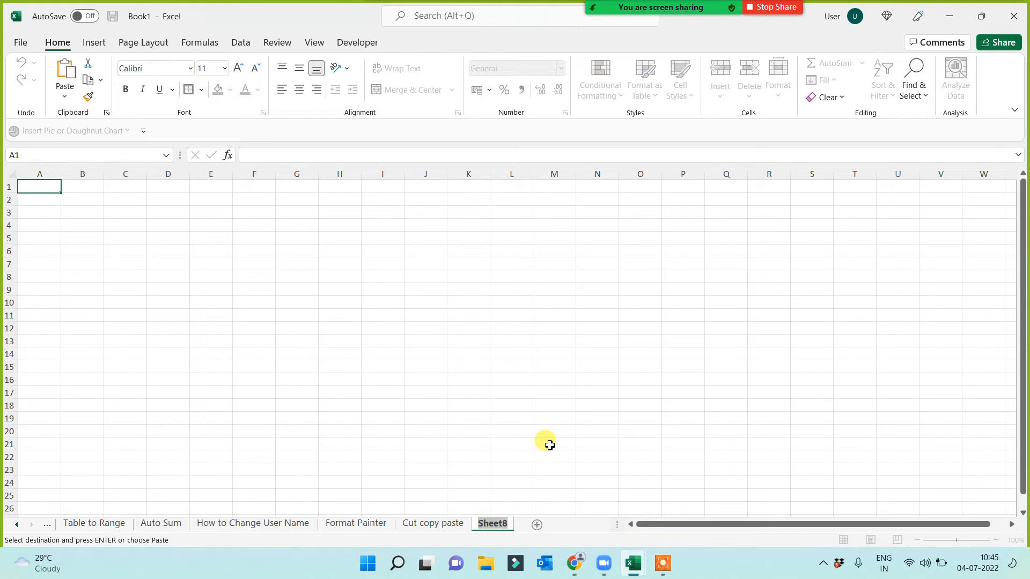
type("Short Keys")
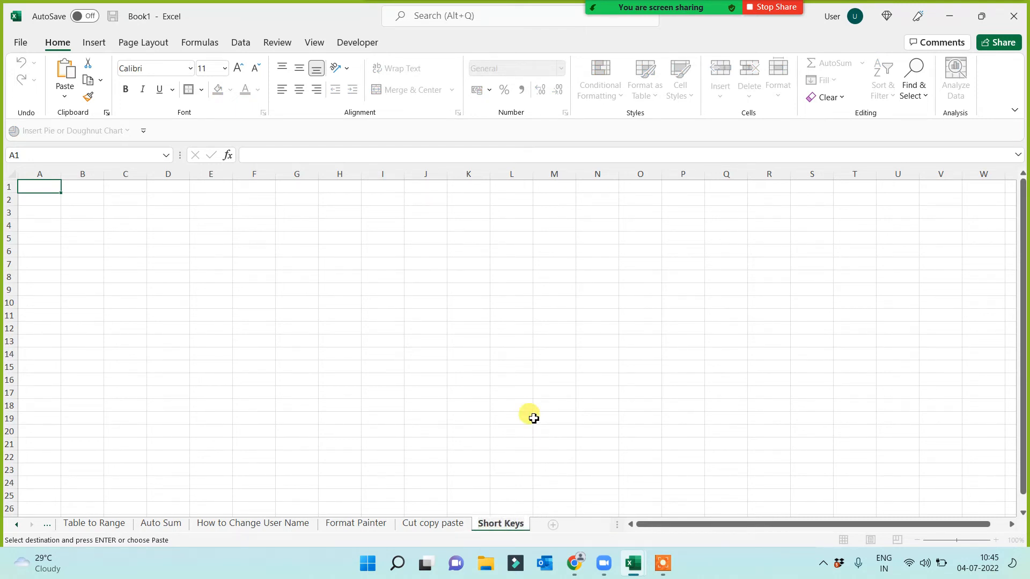
left_click(482, 392)
Enter "Ctrl + A" in cell A1 of the Short Keys sheet.
scroll(370, 345, "up", 2)
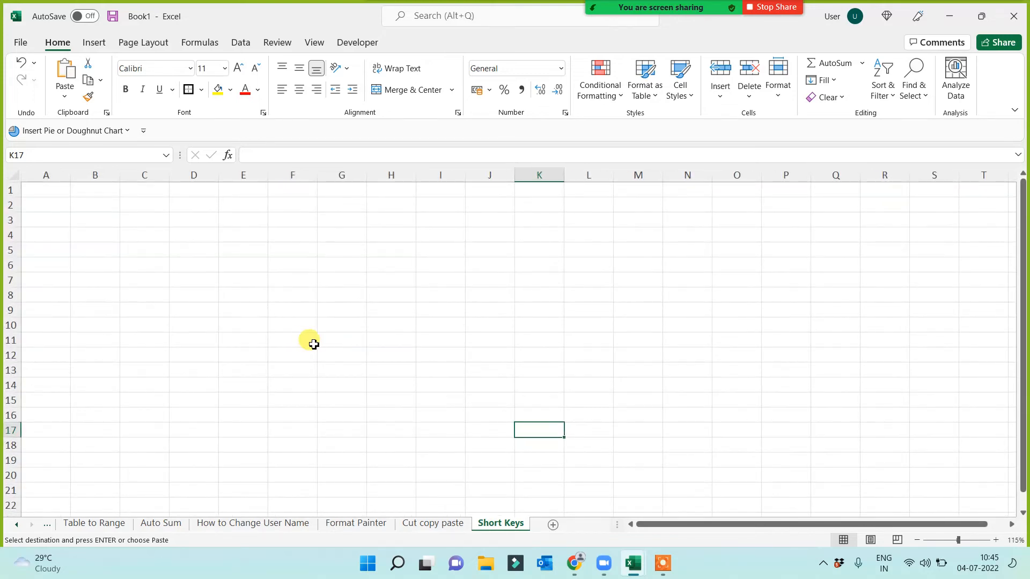
scroll(293, 335, "up", 1)
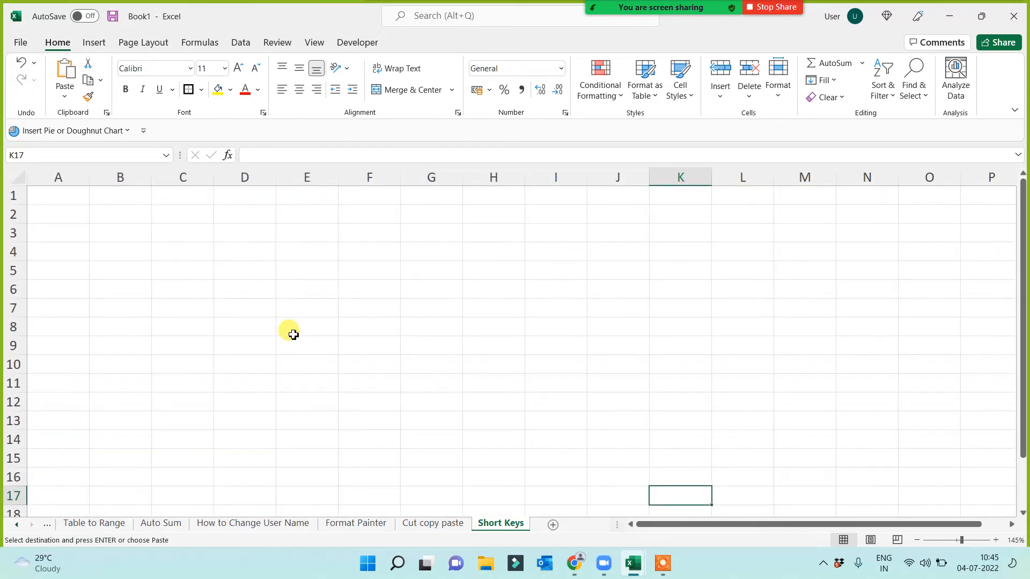
scroll(294, 335, "up", 1)
left_click(237, 322)
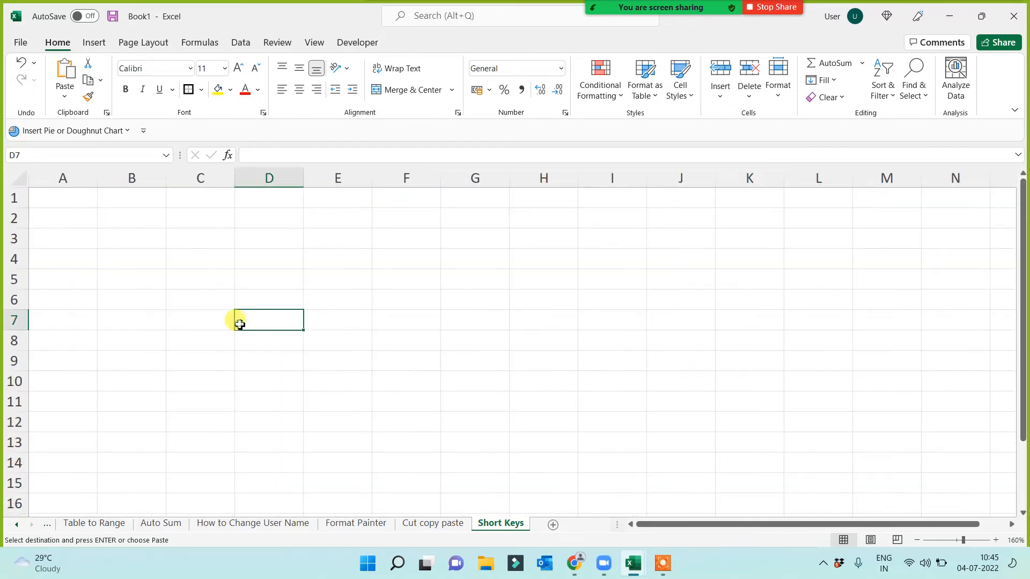
left_click(86, 205)
left_click(115, 200)
left_click(91, 223)
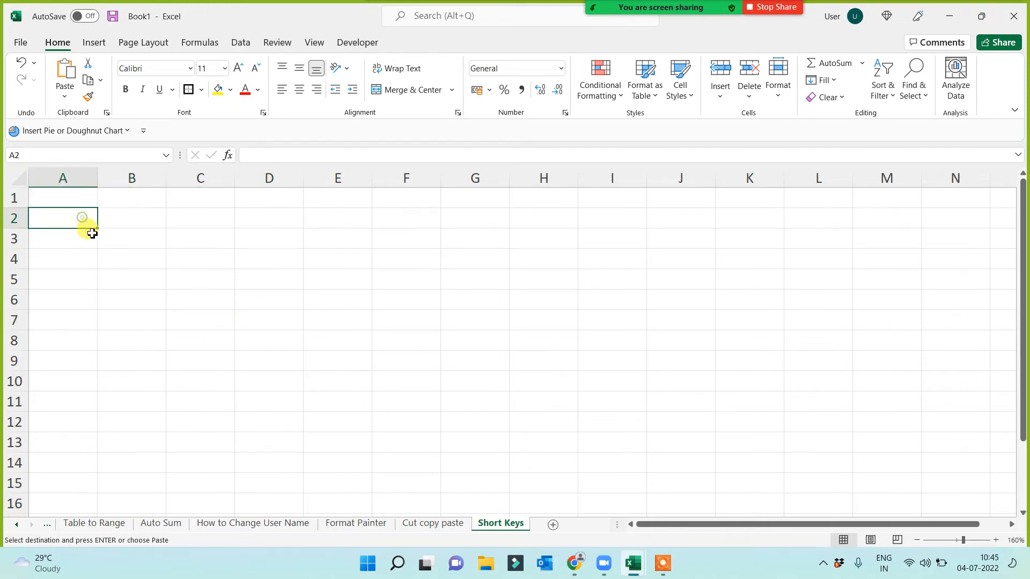
left_click(85, 204)
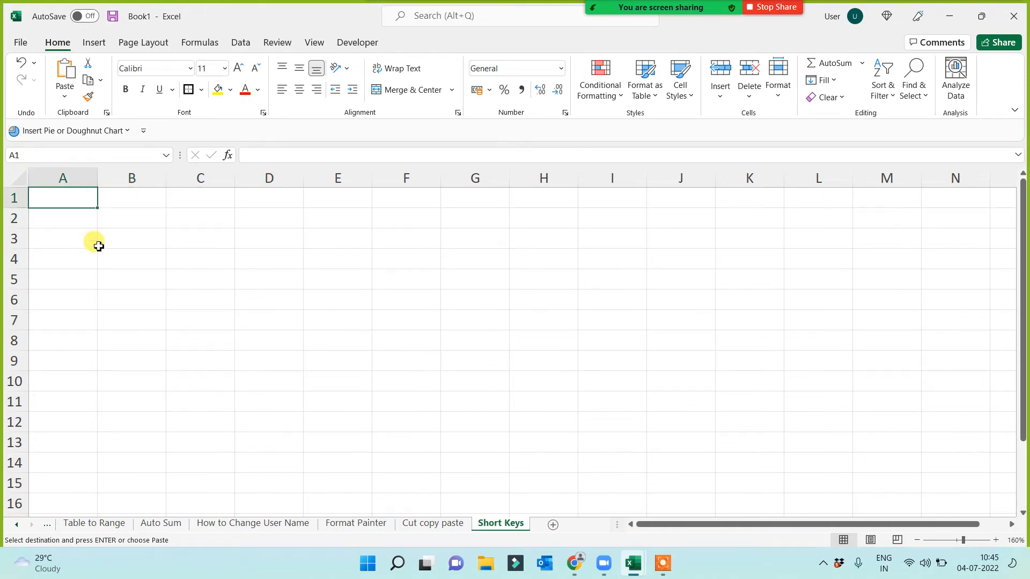
type("Ctral")
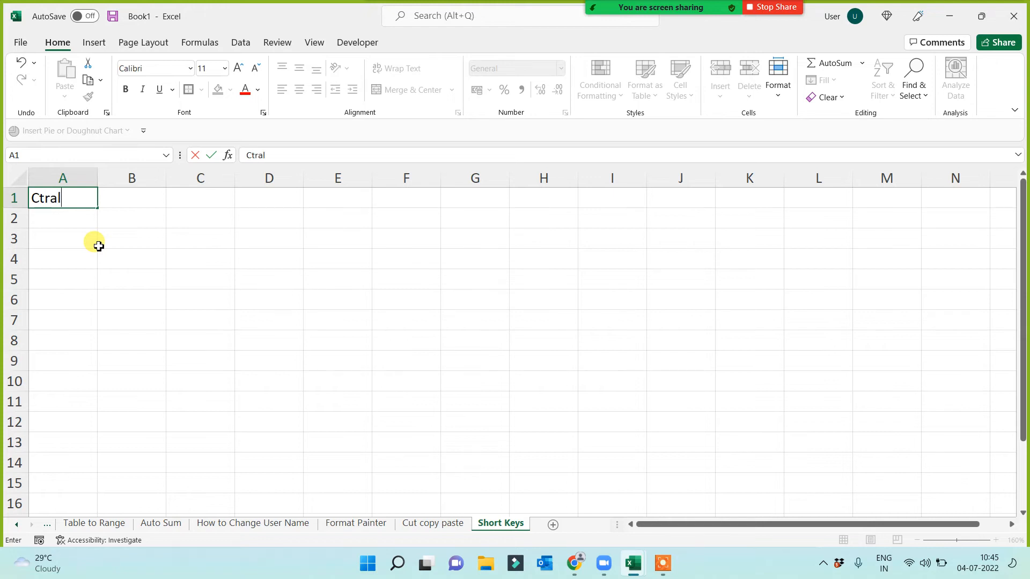
key("BackSpace")
key("BackSpace")
key("BackSpace")
type("l + A")
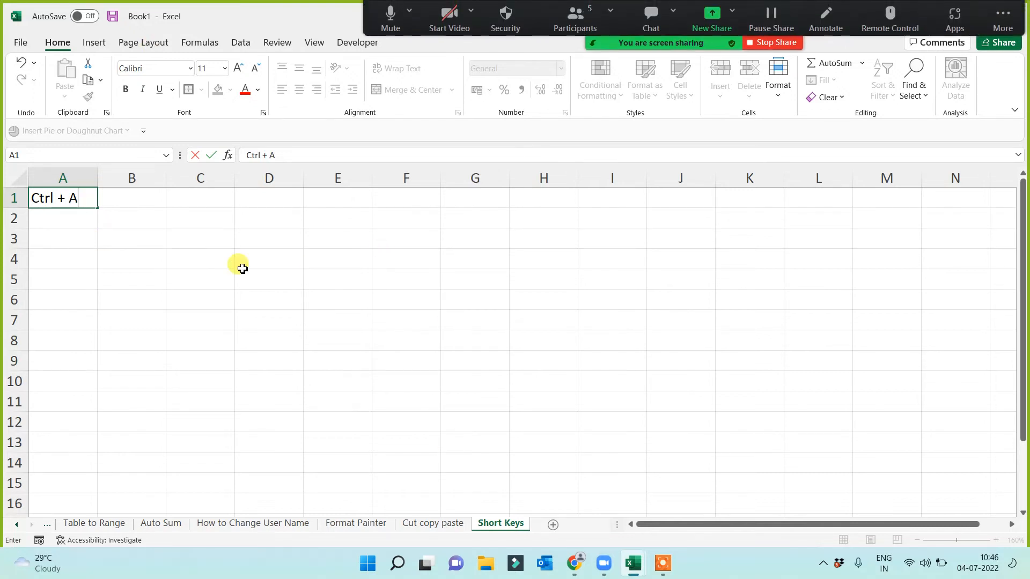
Enter the description "Select All" beside the first shortcut, in cell B1.
left_click(155, 204)
type("Se")
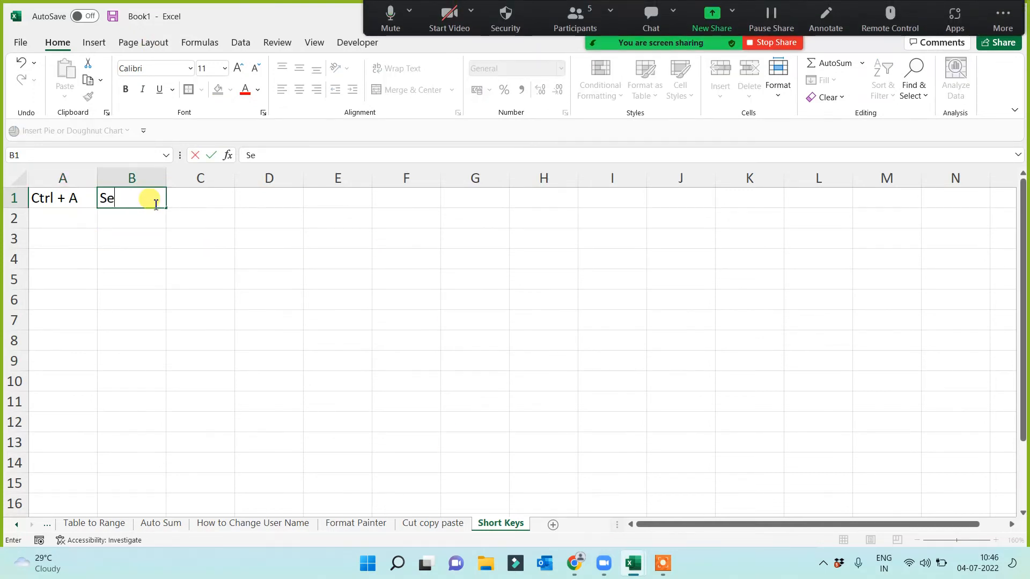
type("lect All")
key("Return")
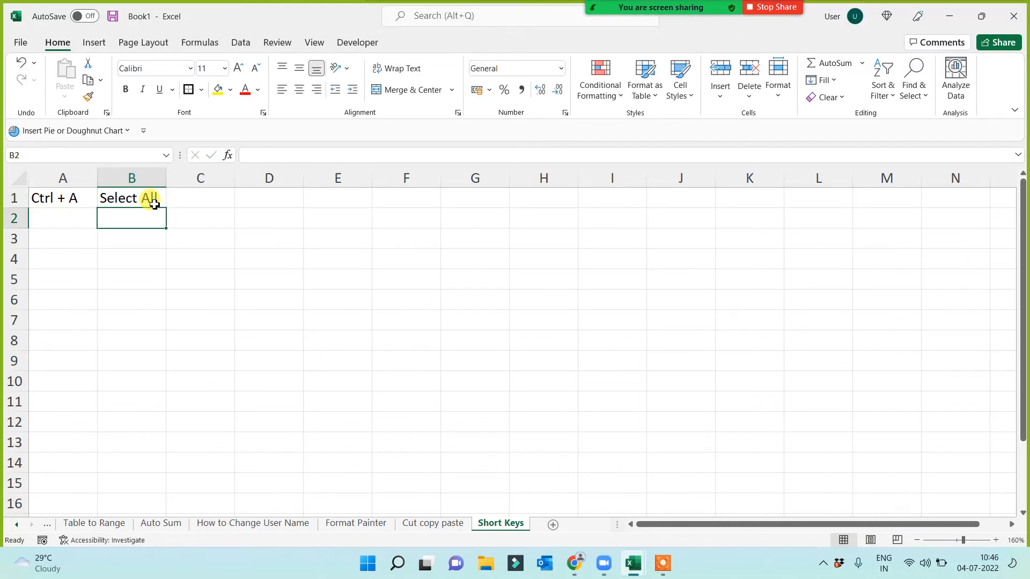
Enter the shortcuts "Ctrl + C", "Ctrl + X" and "Ctrl + V" in cells A2 to A4.
key("Left")
type("Ctrl")
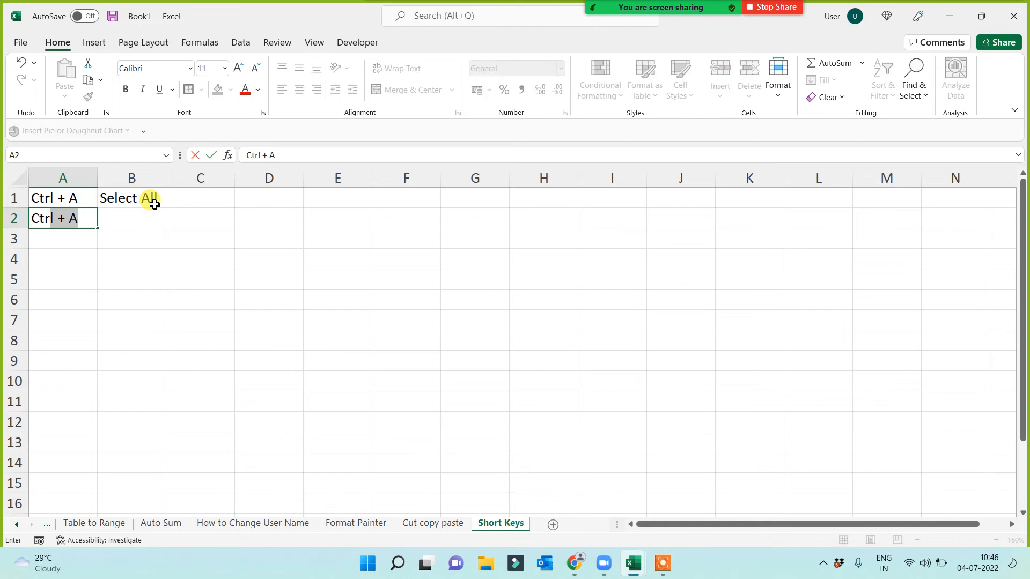
type(" + C")
key("Return")
type("Ctr")
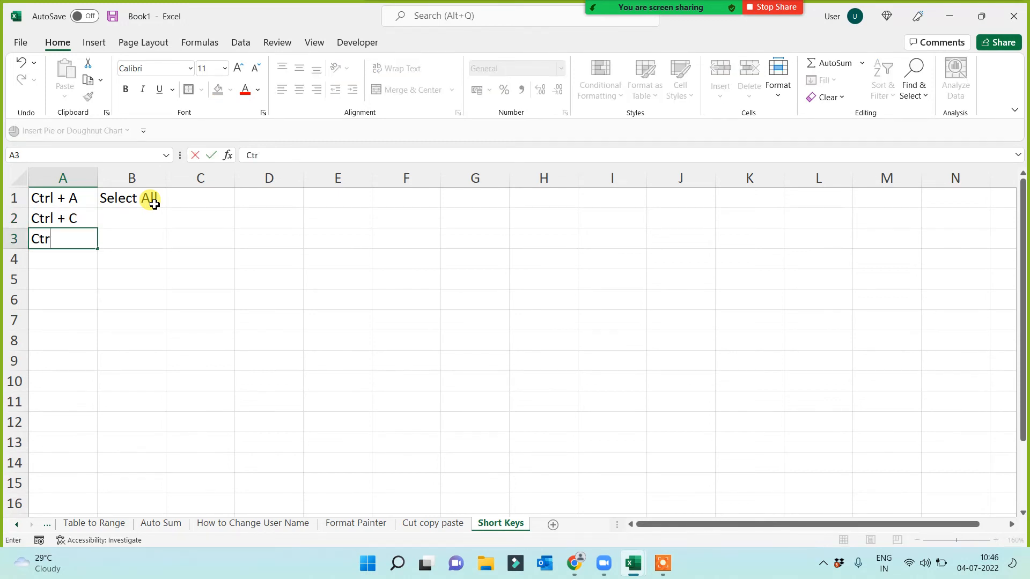
type("l + X")
key("Return")
type("Ct")
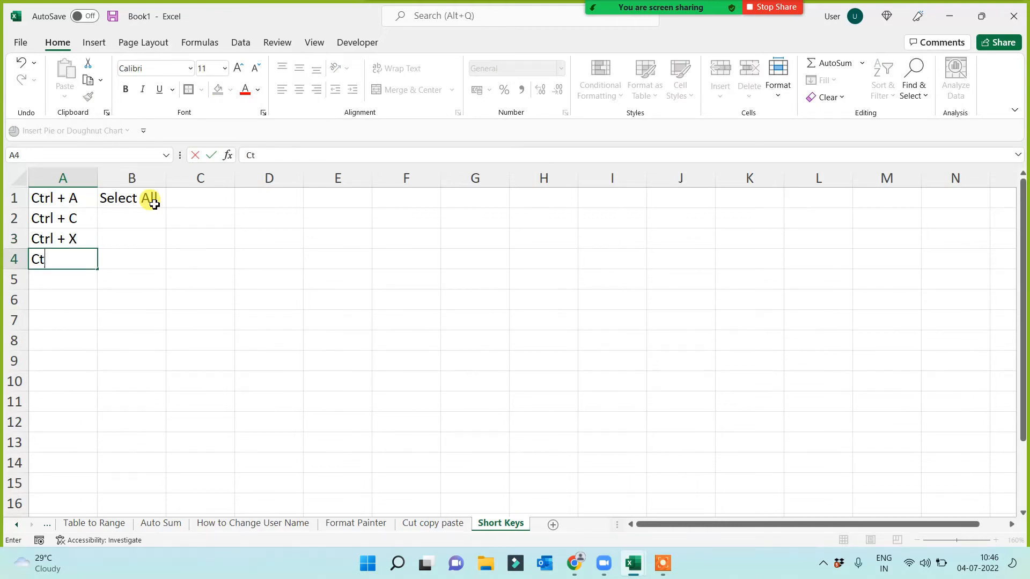
type("rl + V")
Enter the descriptions "Copy", "Cut" and "Paste" beside their shortcuts in cells B2 to B4.
left_click(127, 264)
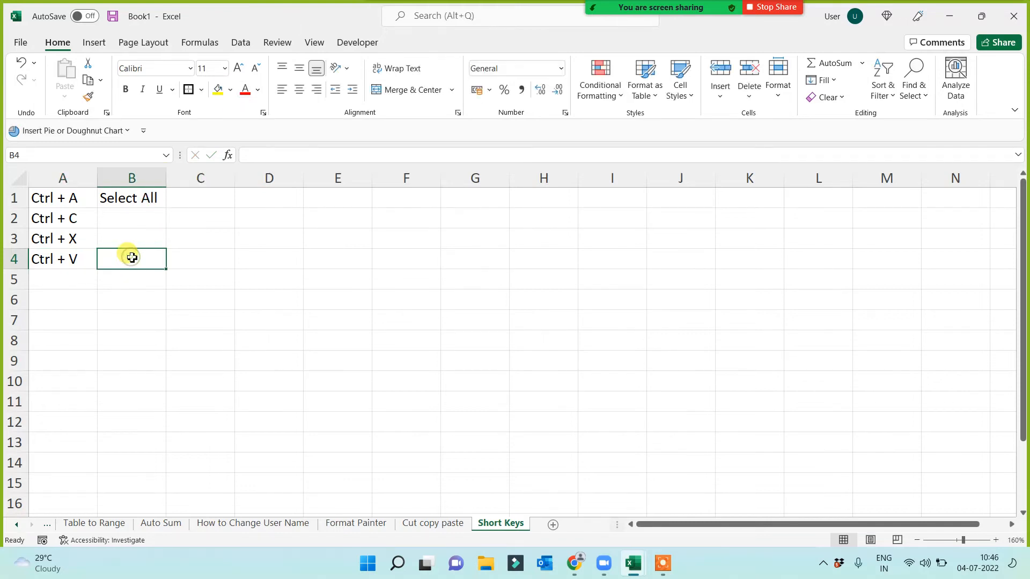
type("Paste")
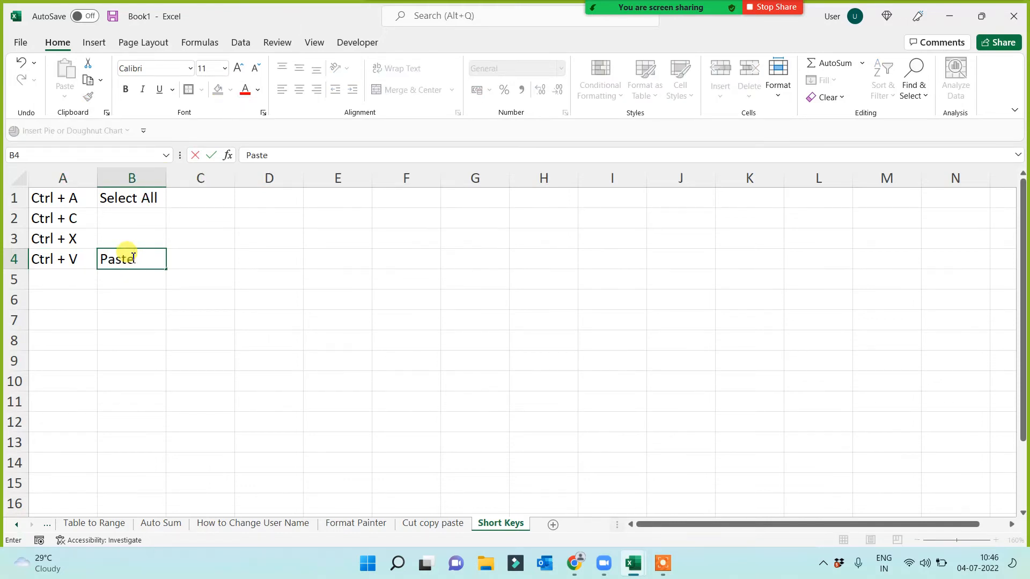
key("Up")
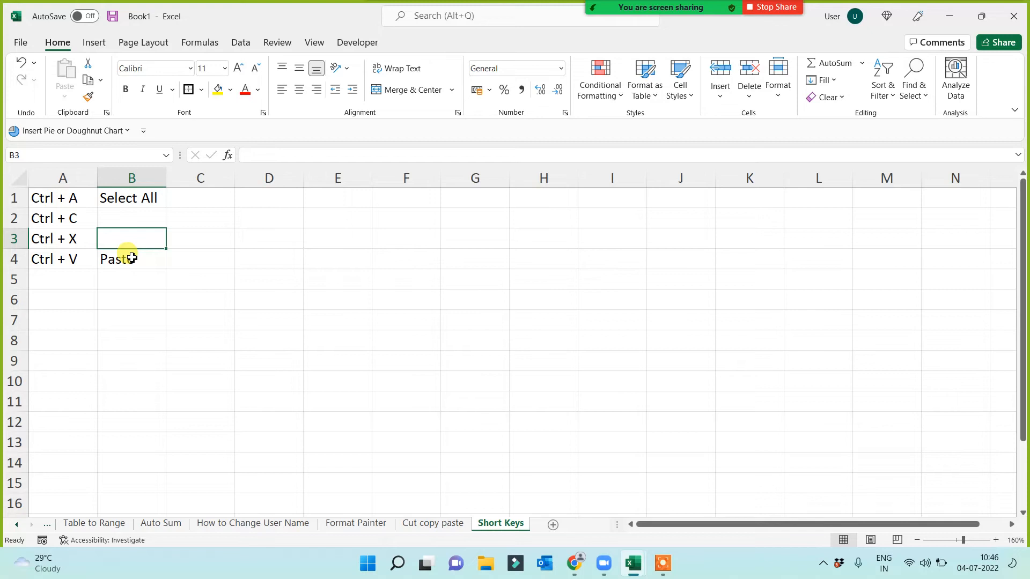
type("Cust")
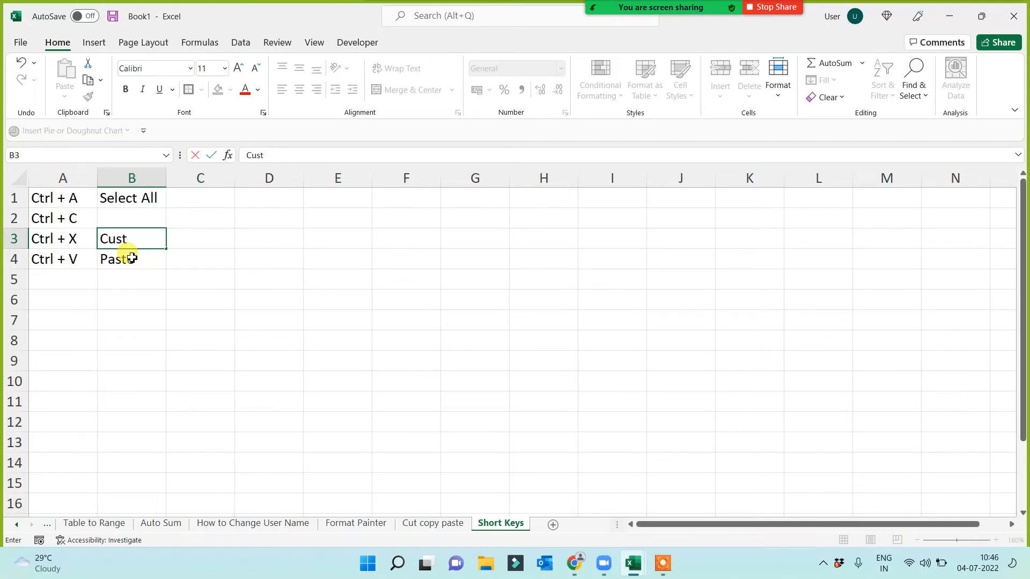
key("BackSpace")
key("BackSpace")
key("Up")
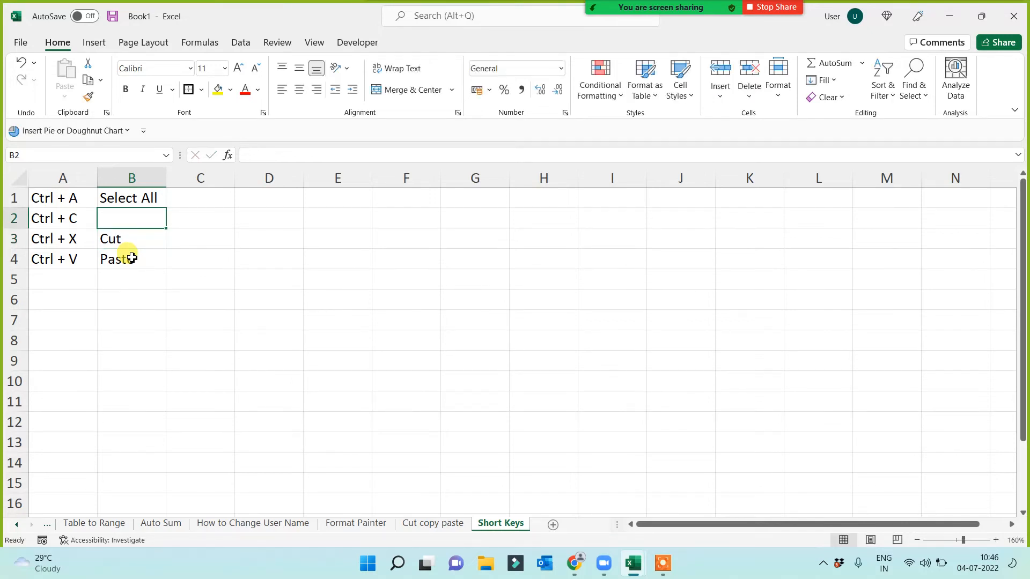
type("Copy")
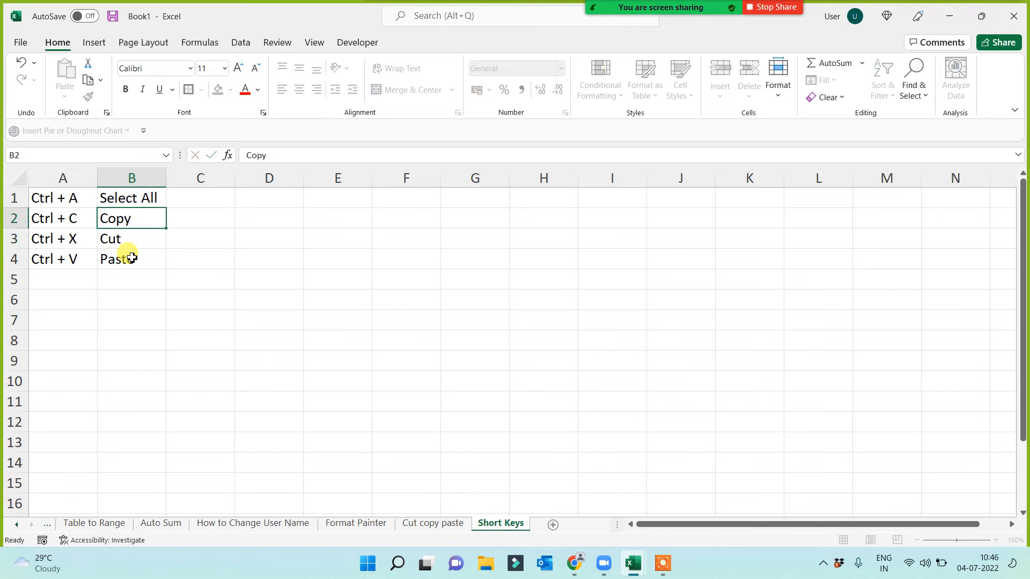
key("Return")
left_click(128, 307)
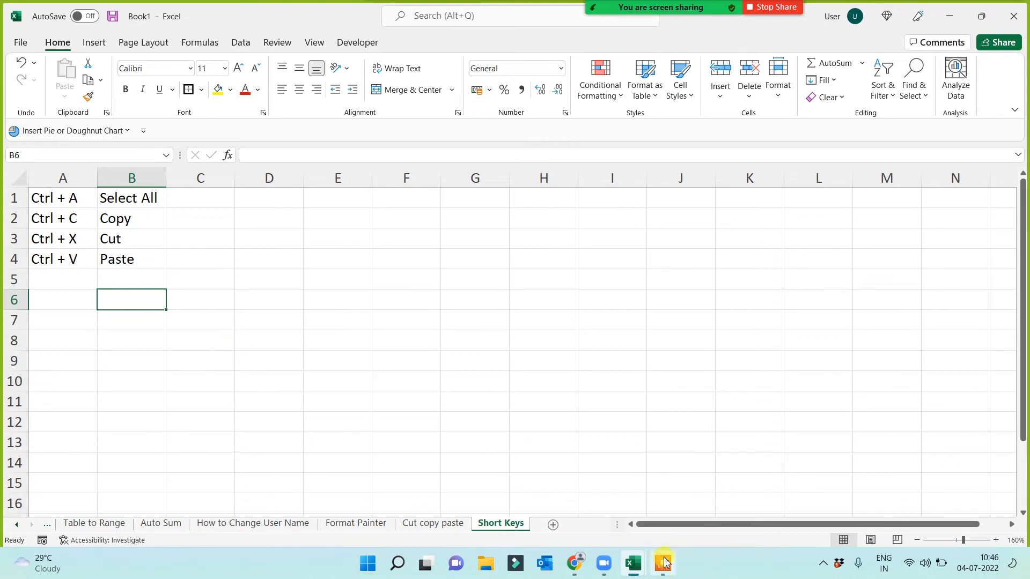
mouse_move(667, 566)
left_click(515, 362)
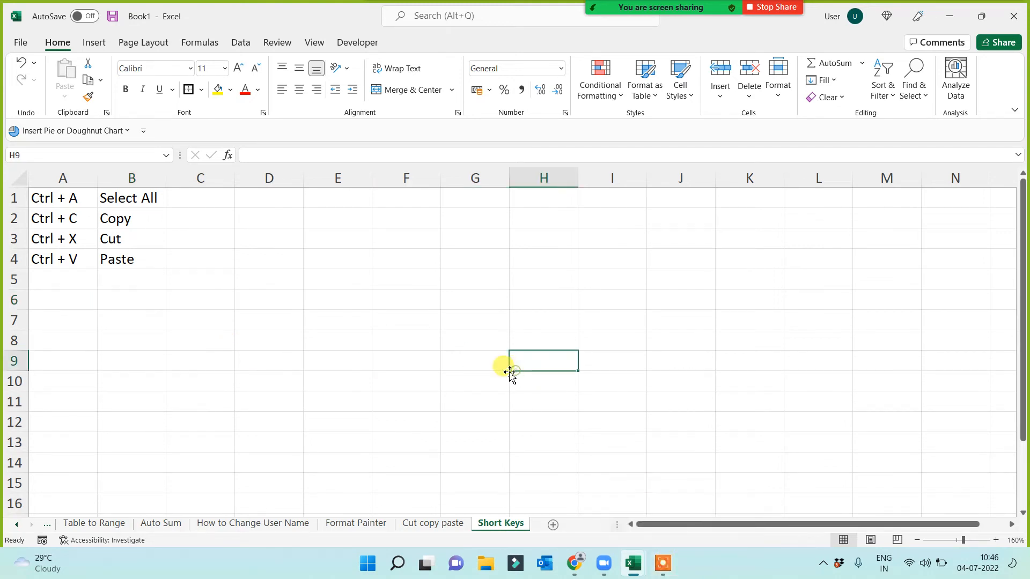
left_click(169, 341)
scroll(177, 366, "up", 2, "ctrl")
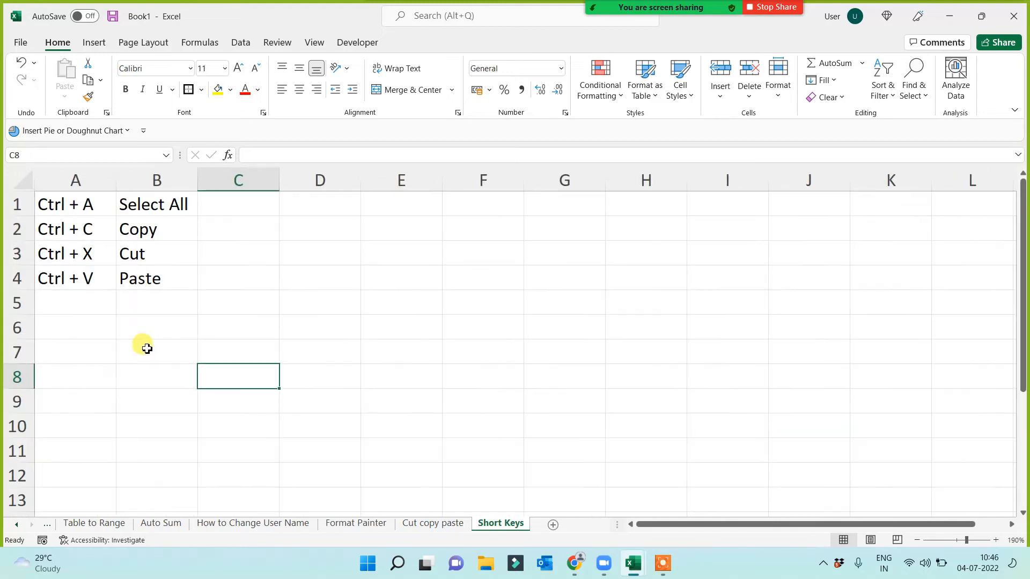
scroll(163, 352, "up", 1, "ctrl")
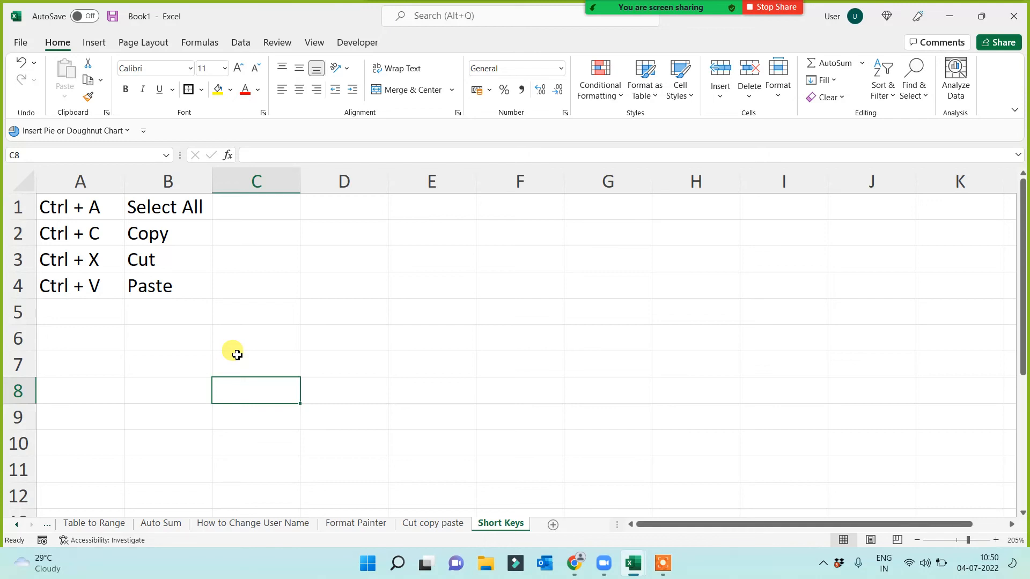
left_click(410, 328)
left_click(279, 338)
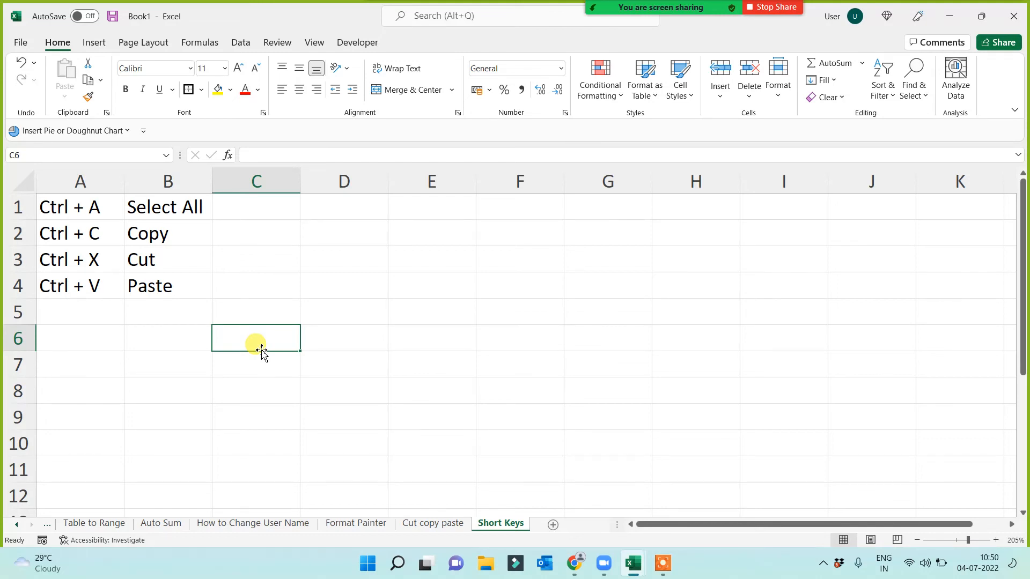
left_click(183, 361)
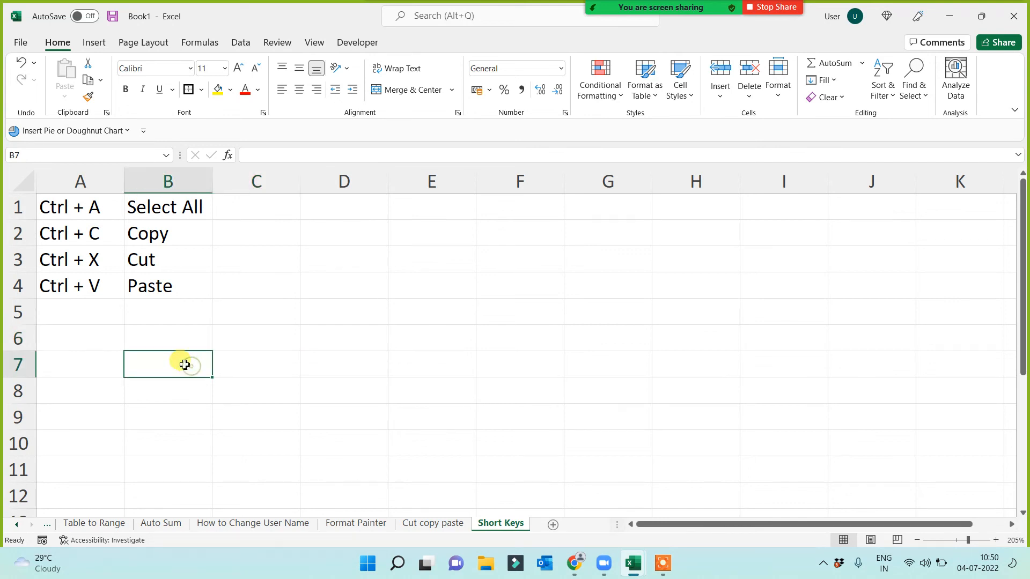
Centre the shortcut table A1:B4 horizontally and apply all borders to it.
left_click_drag(73, 201, 156, 287)
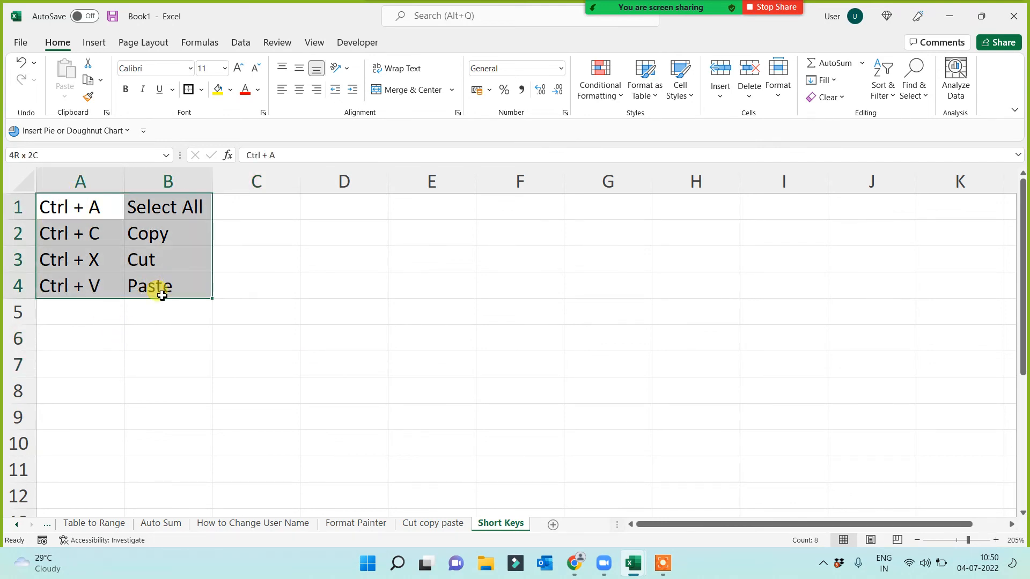
left_click(189, 90)
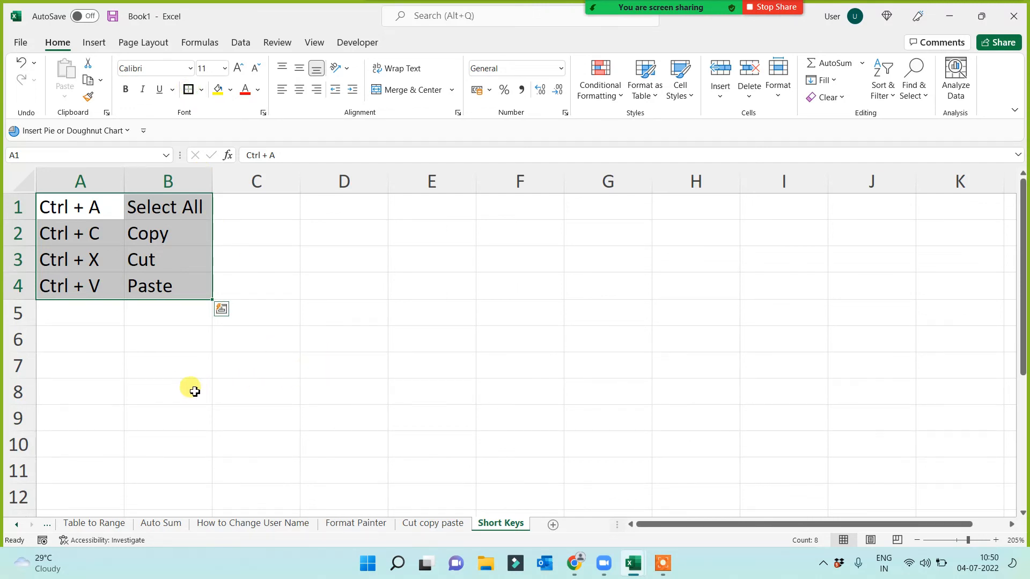
scroll(174, 405, "up", 3)
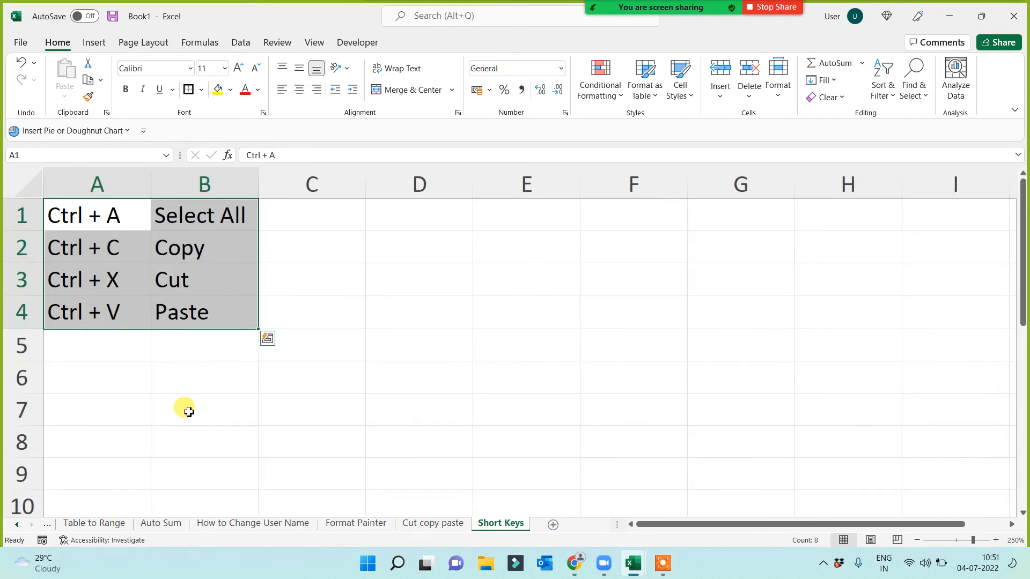
left_click(299, 90)
left_click(201, 89)
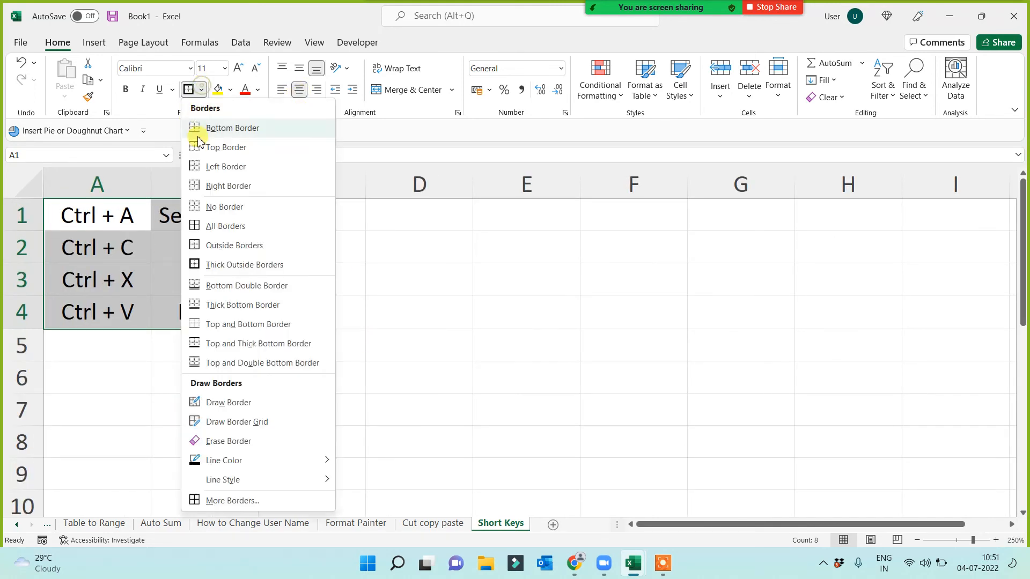
left_click(195, 226)
left_click(374, 361)
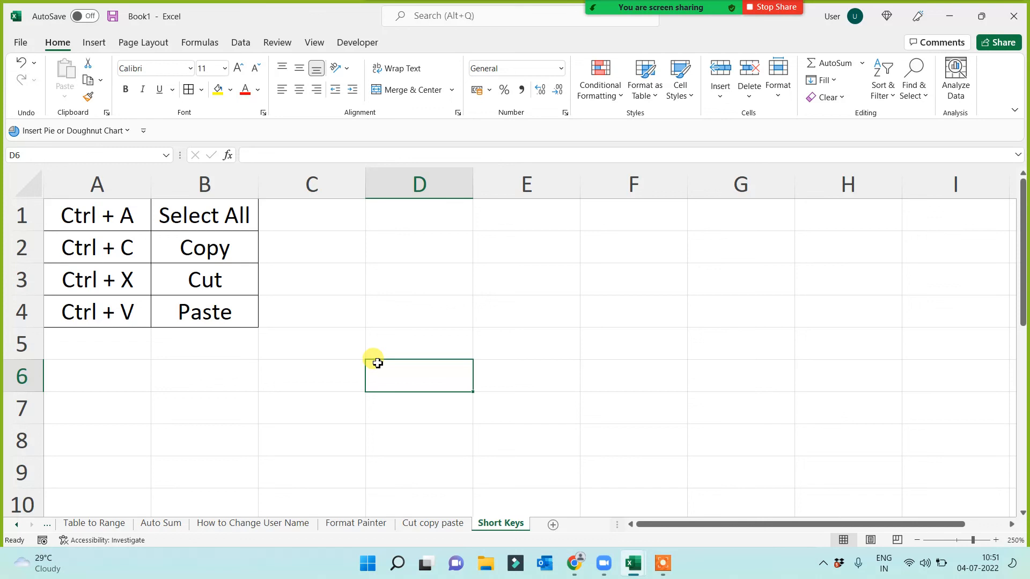
left_click(665, 563)
left_click(688, 552)
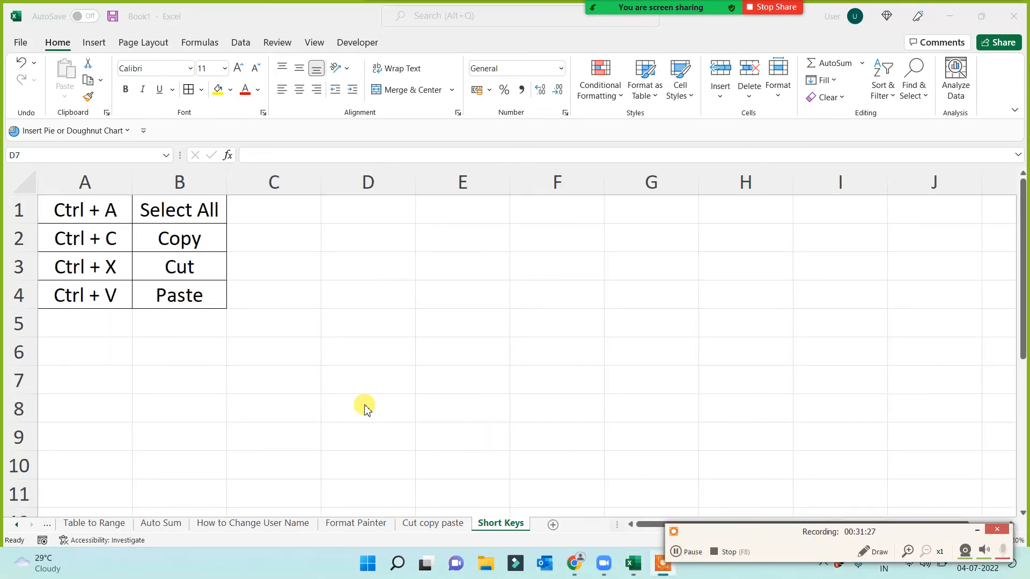
left_click(977, 530)
left_click(259, 363)
Review each shortcut and its description in rows 1 to 4 of the table.
left_click(84, 211)
left_click(159, 215)
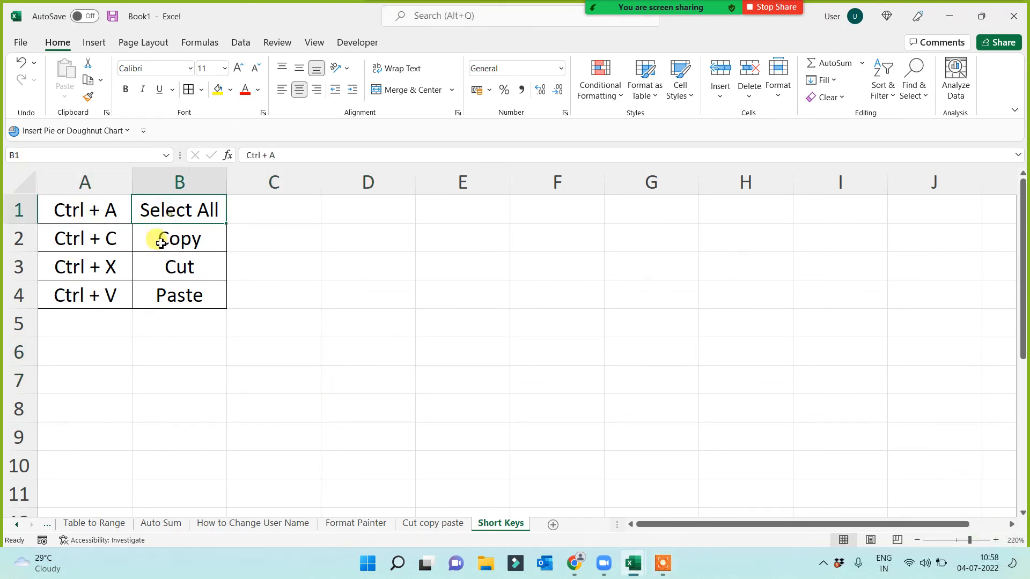
left_click(65, 235)
left_click(179, 233)
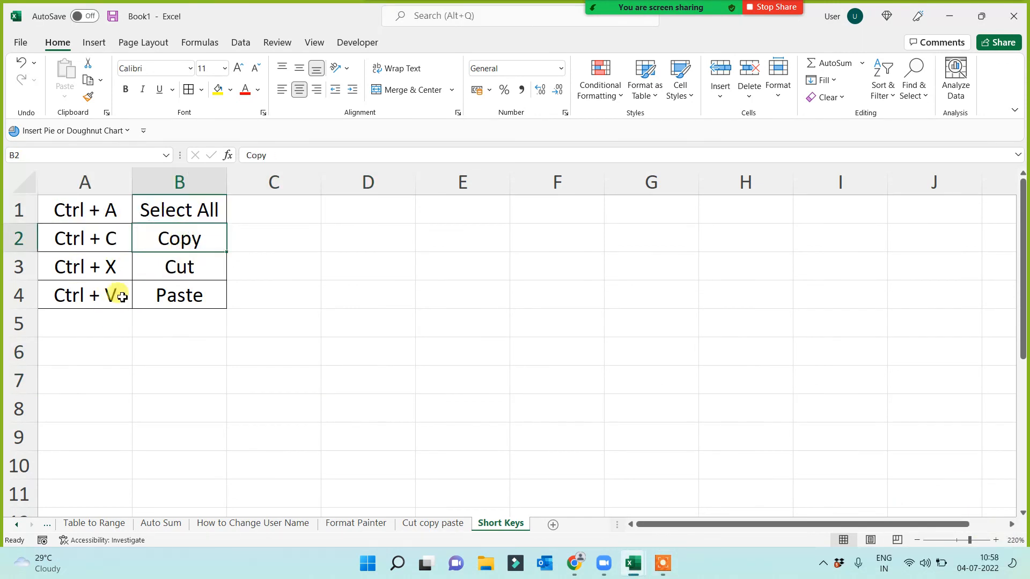
left_click(87, 273)
left_click(179, 266)
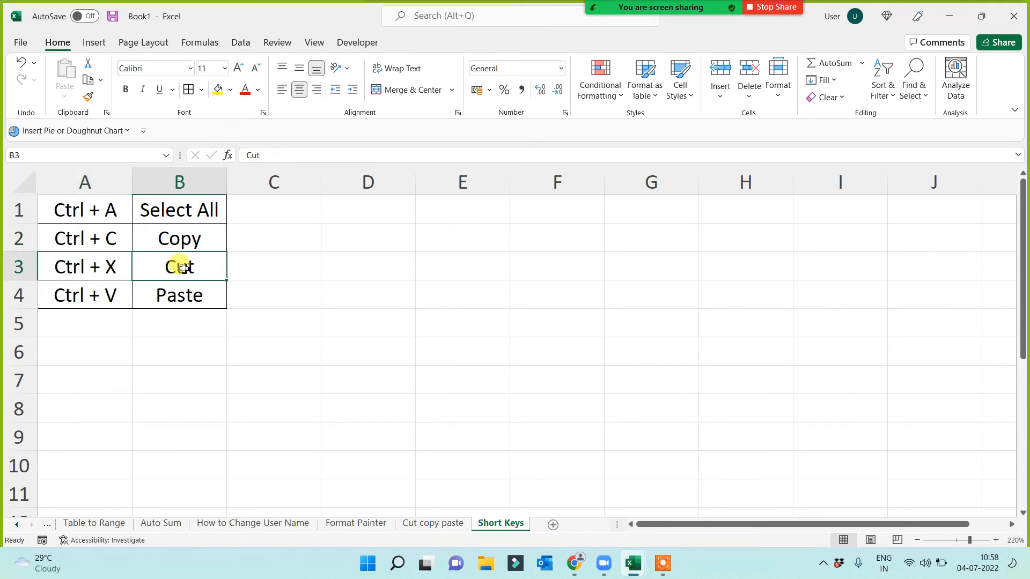
left_click(84, 299)
left_click(171, 299)
Add the shortcut "Ctrl + B" with the description "Bold" in row 5.
left_click(85, 328)
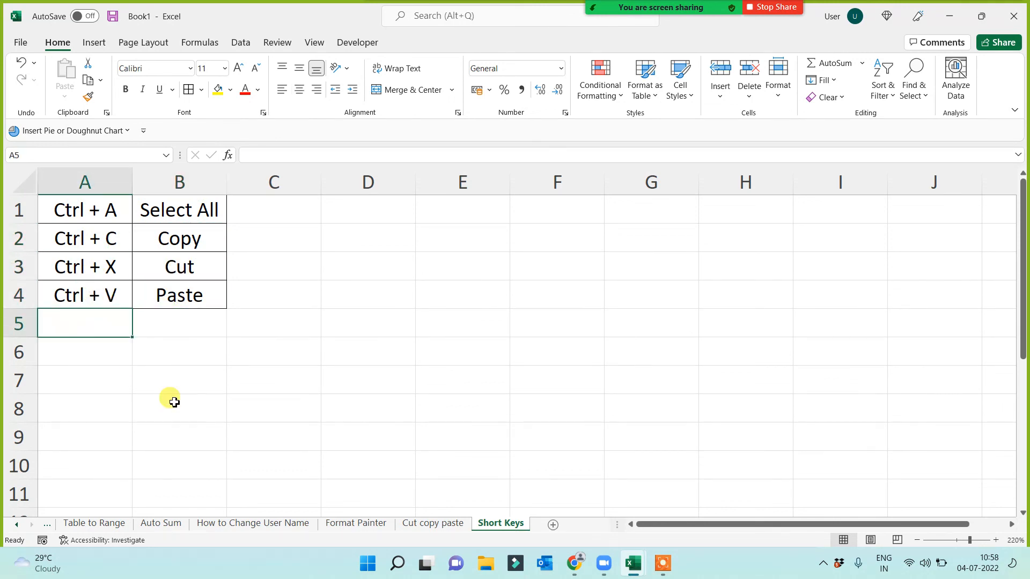
type("Ctrl ")
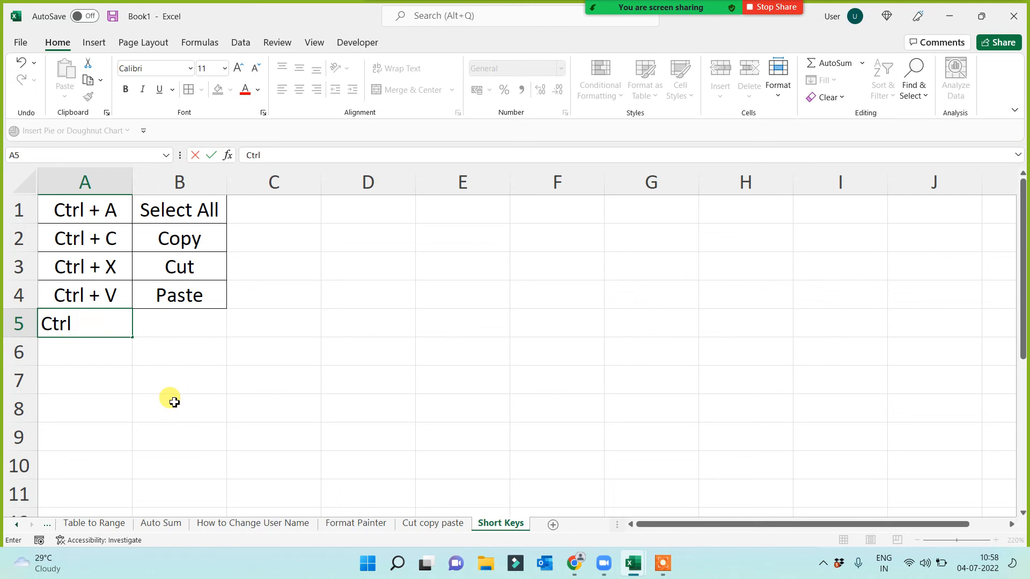
type("+ B")
key("Tab")
type("Bold")
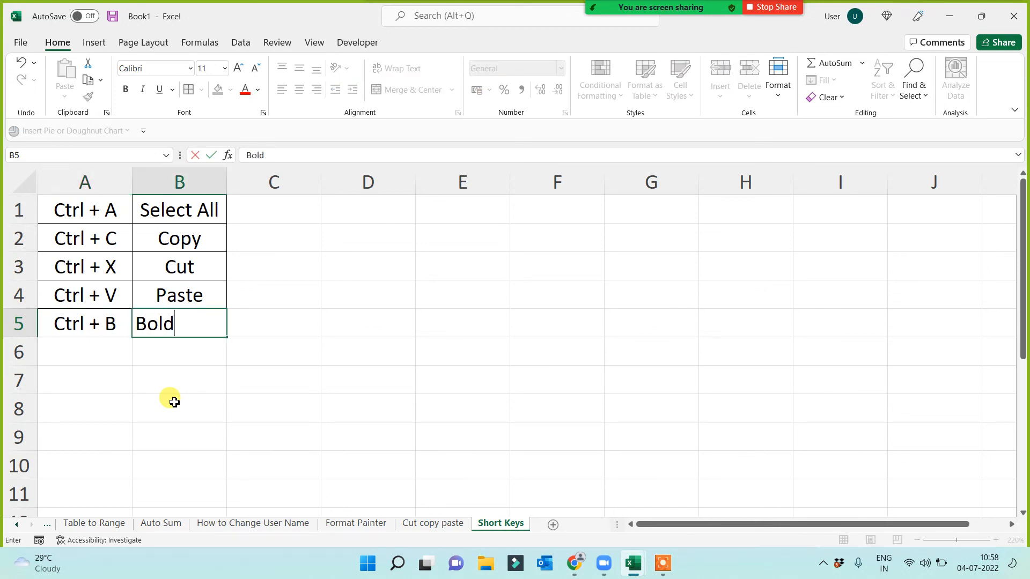
key("Return")
Add the shortcut "Ctrl + I" with the description "Italic" in row 6.
type("Ctrl ")
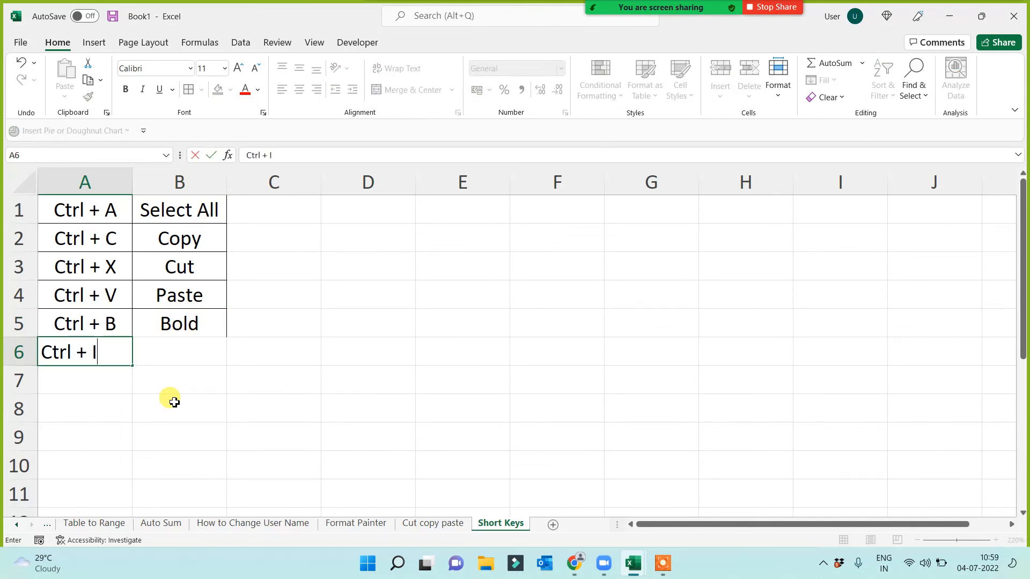
type("+ I")
key("Tab")
type("I")
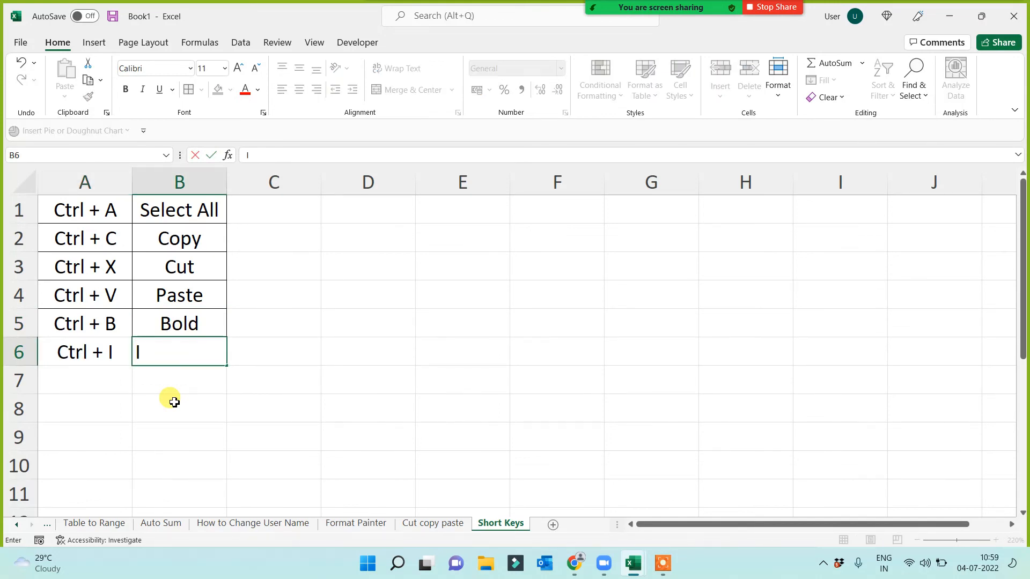
type("talic")
key("Down")
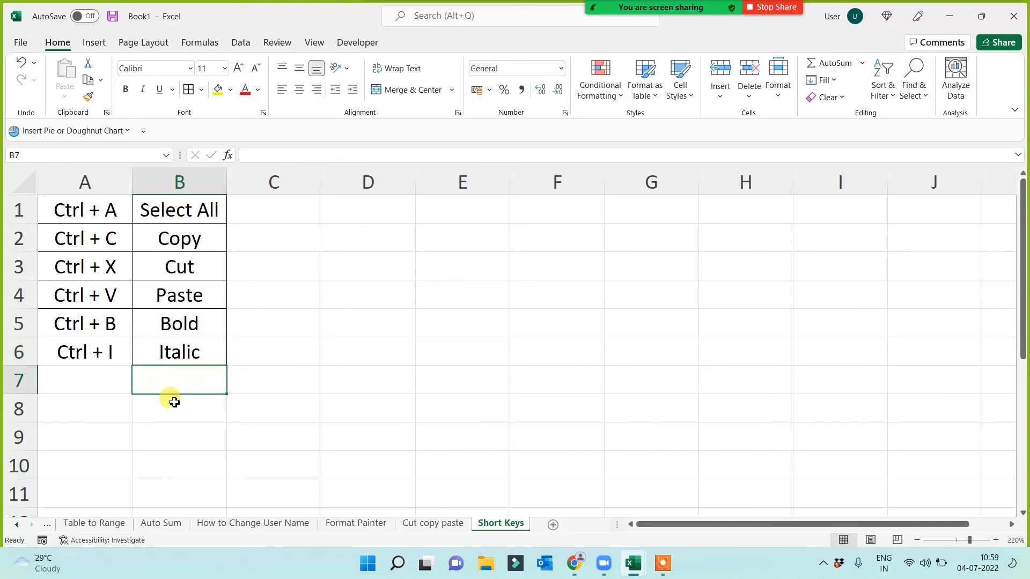
Add the description "Underline" and its shortcut "Ctrl + U" in row 7.
type("Underline")
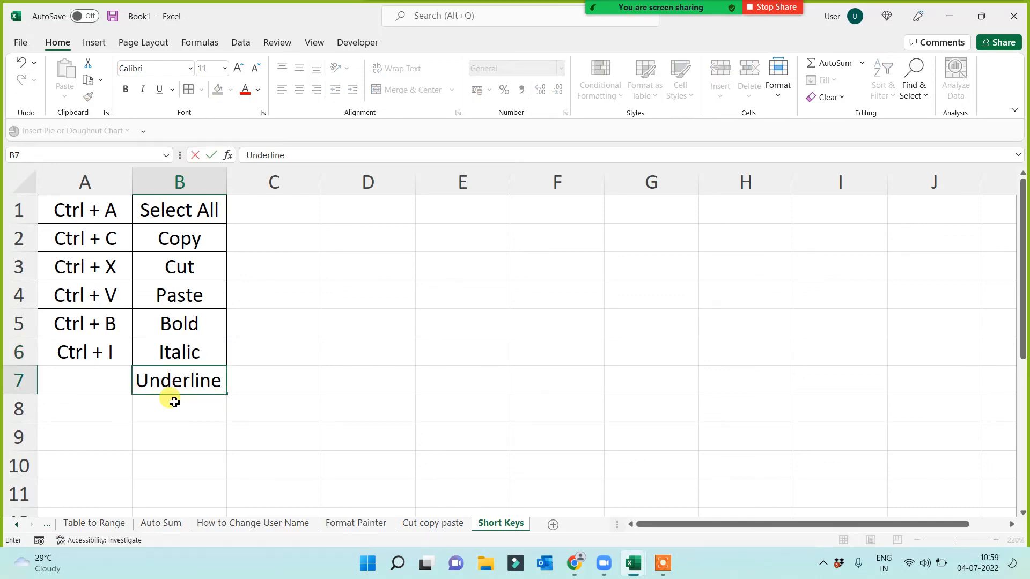
left_click(74, 379)
type("C")
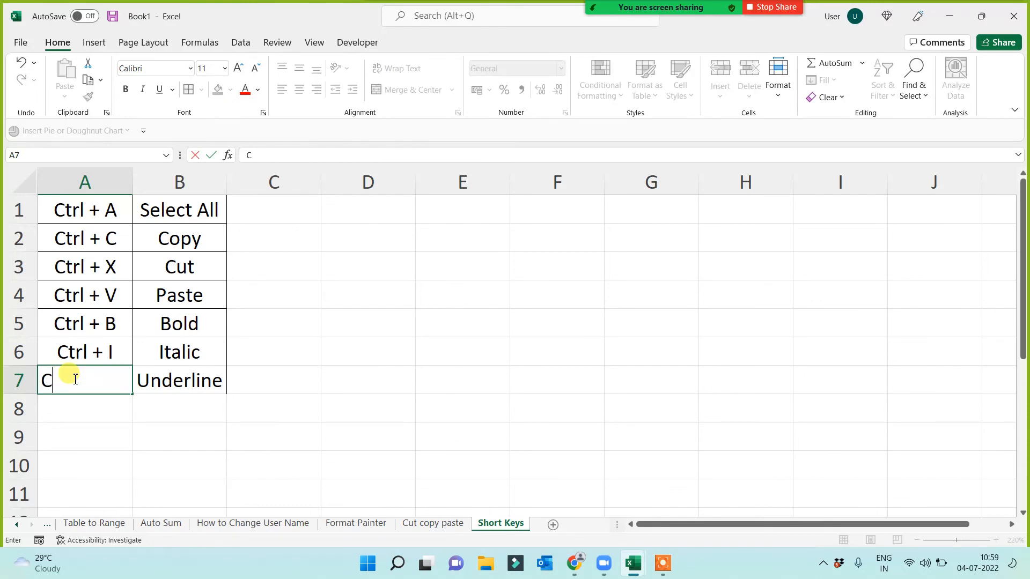
type("trl + U")
key("Return")
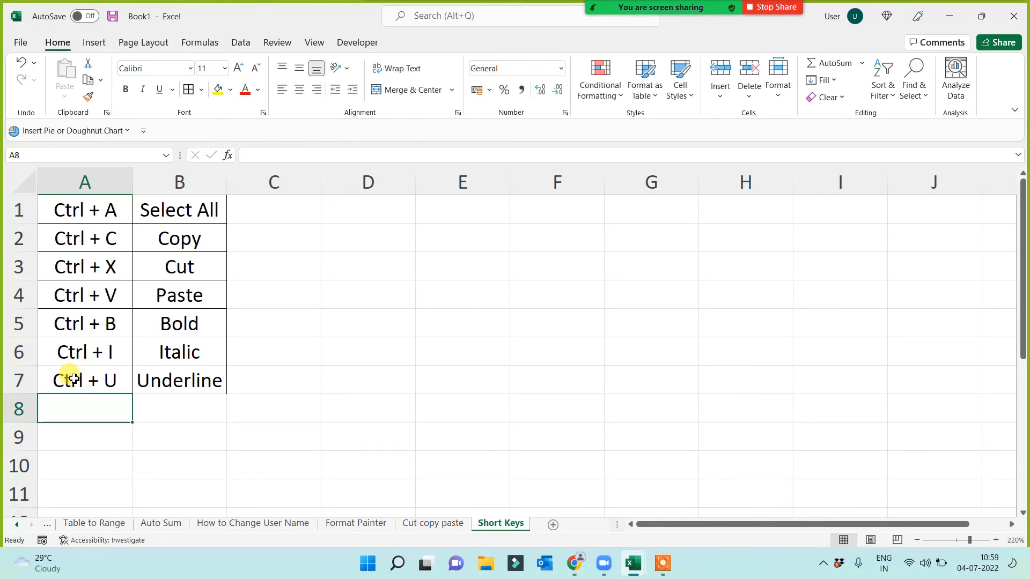
Add the shortcut "Ctrl + P" with the description "Print /Print Preview" in row 8.
type("Ctrl")
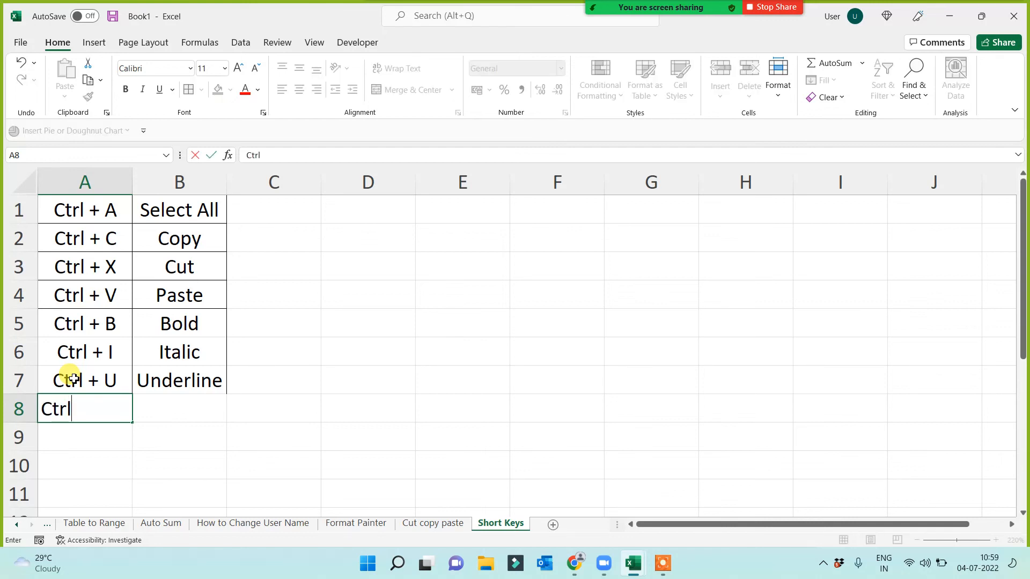
type(" + P")
key("Tab")
type("Print")
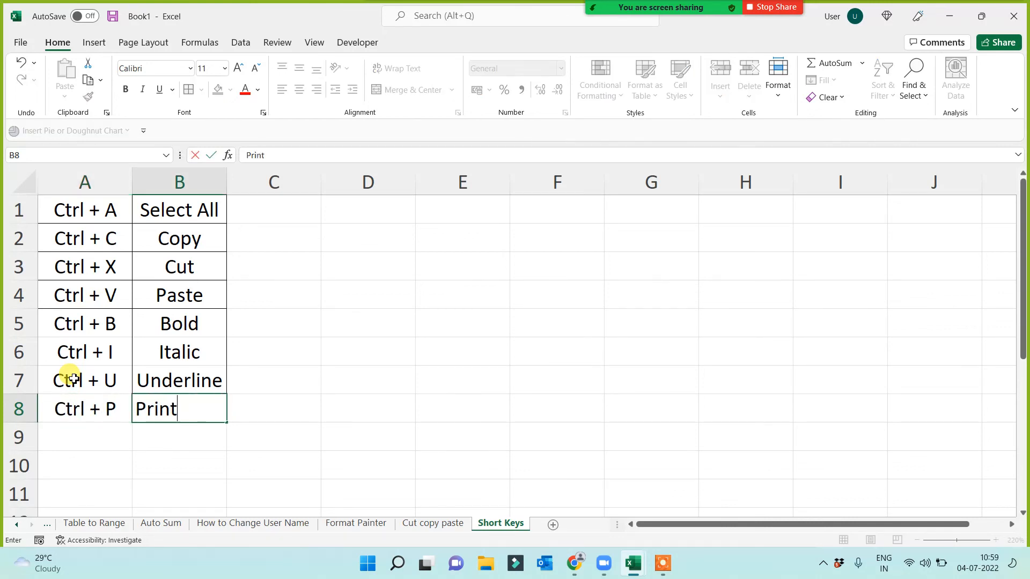
type(" /Print")
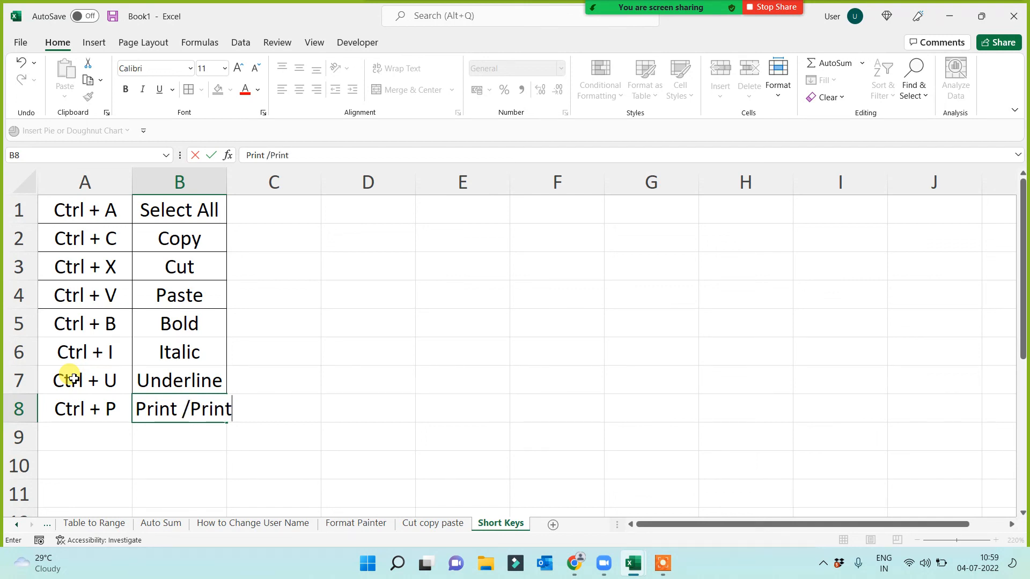
type(" Preview")
left_click(156, 460)
Autofit column B to its contents and apply all borders to the table range A1:B8.
left_click_drag(230, 180, 233, 181)
double_click(231, 181)
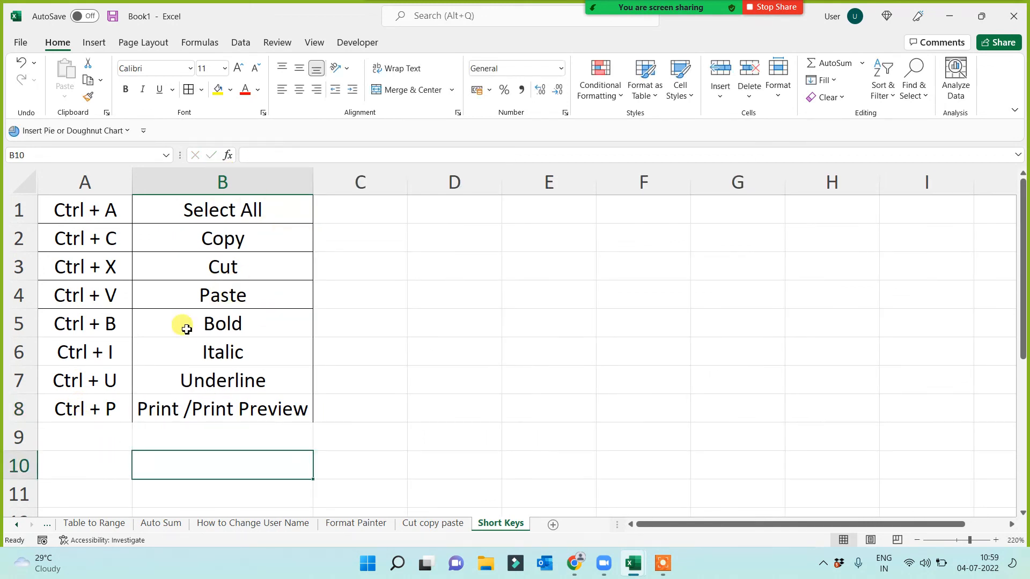
left_click_drag(68, 210, 214, 410)
left_click(187, 89)
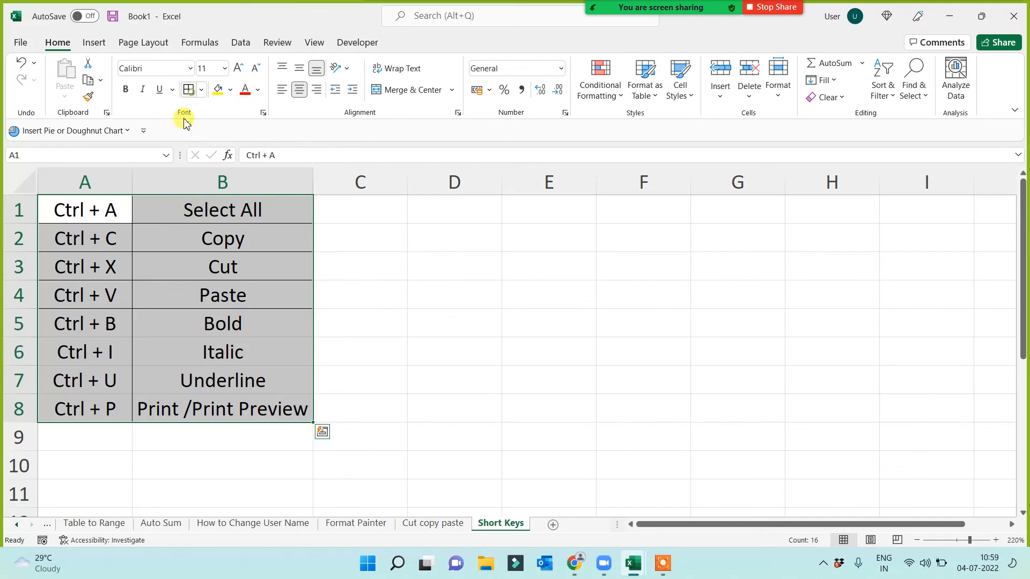
Add the shortcut "Ctrl + N" with the description "New Workbook" in row 9.
left_click(94, 436)
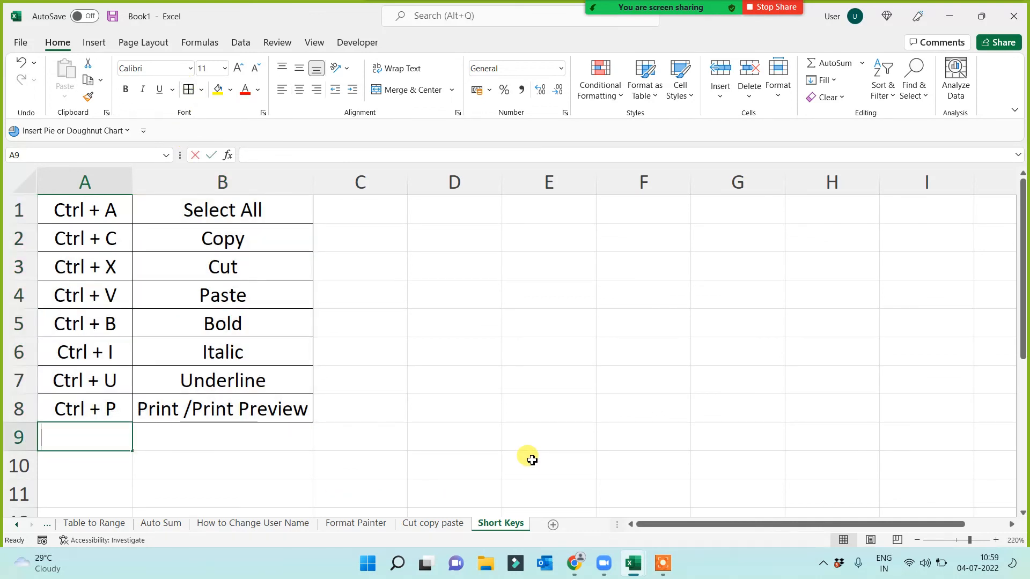
type("Ctrl + ")
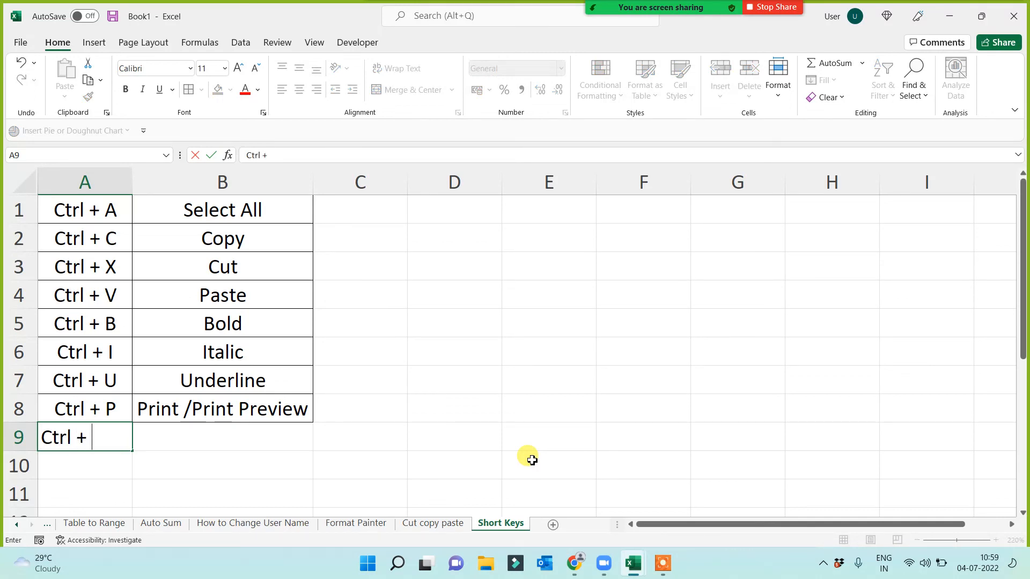
type("N")
left_click(265, 439)
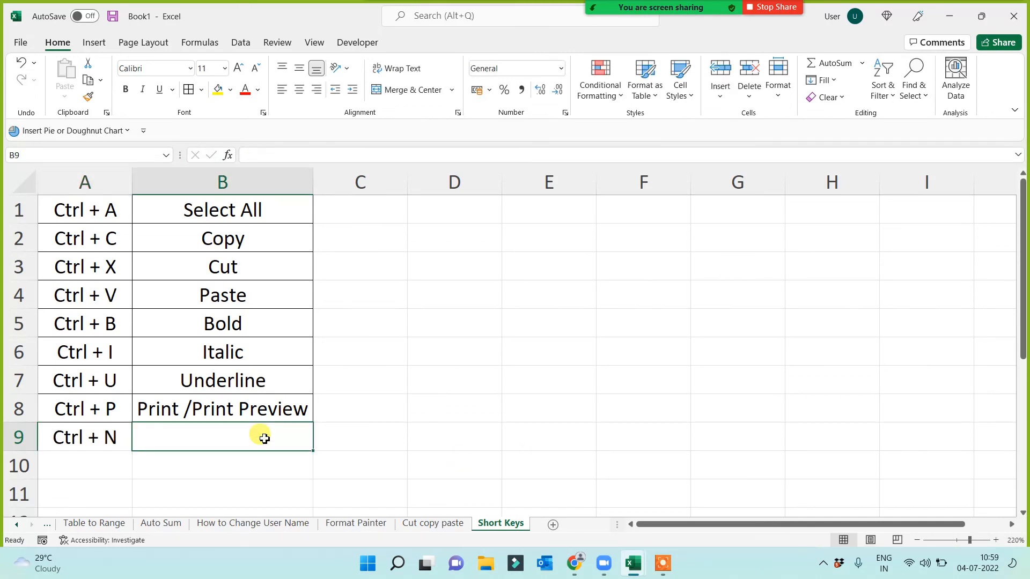
type("New Workbook")
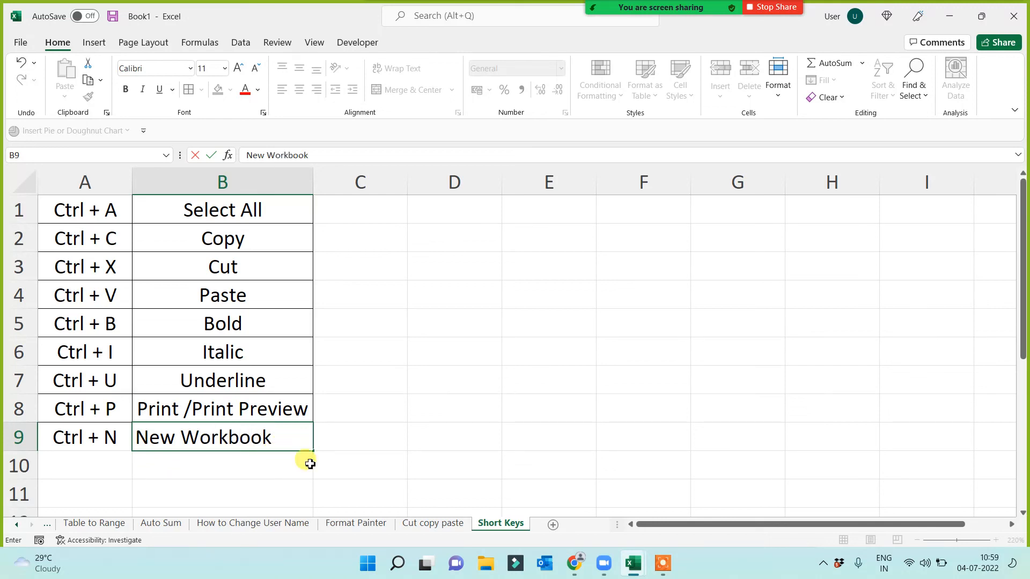
left_click(397, 444)
left_click(504, 383)
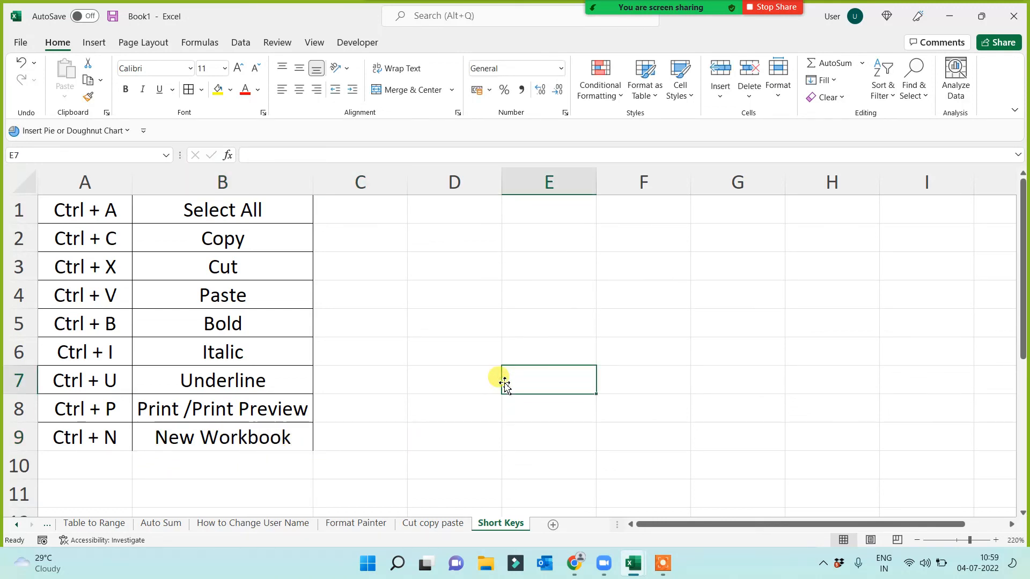
Create a new blank workbook and add two more sheets to it.
key("ctrl+n")
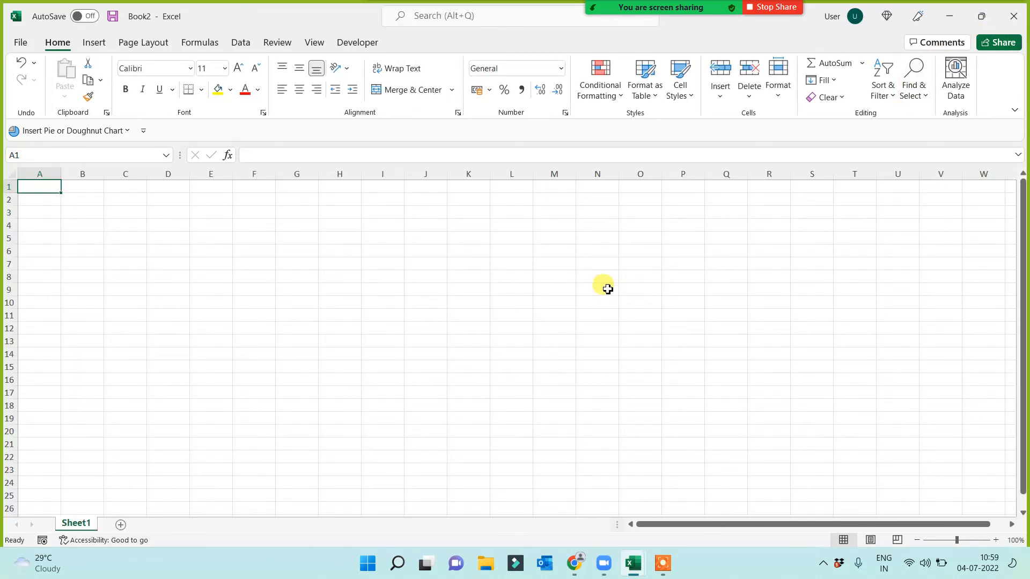
left_click(120, 525)
left_click(163, 524)
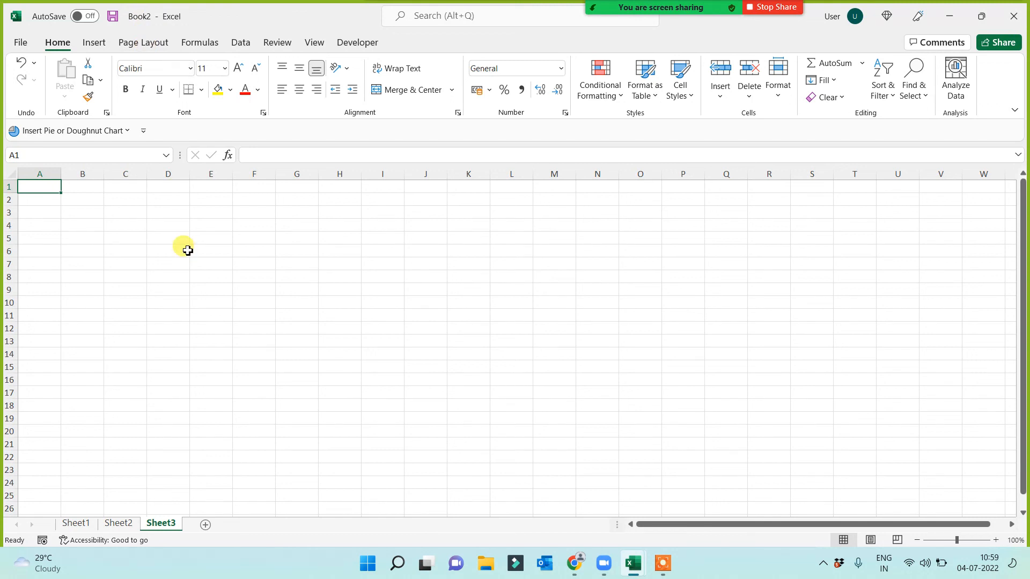
Create another blank workbook, and close both new workbooks without saving to return to the Short Keys sheet.
key("ctrl+n")
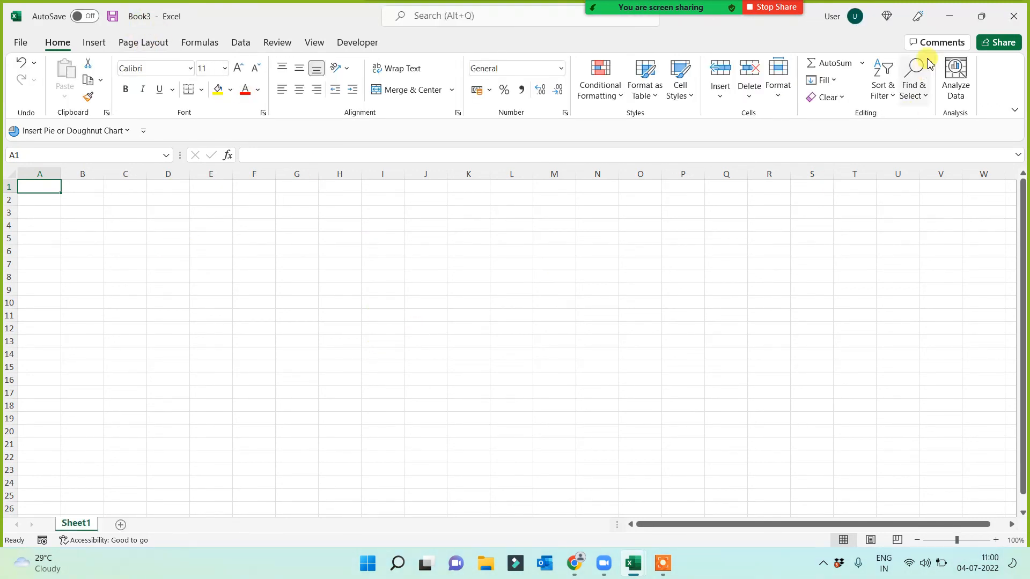
left_click(1018, 17)
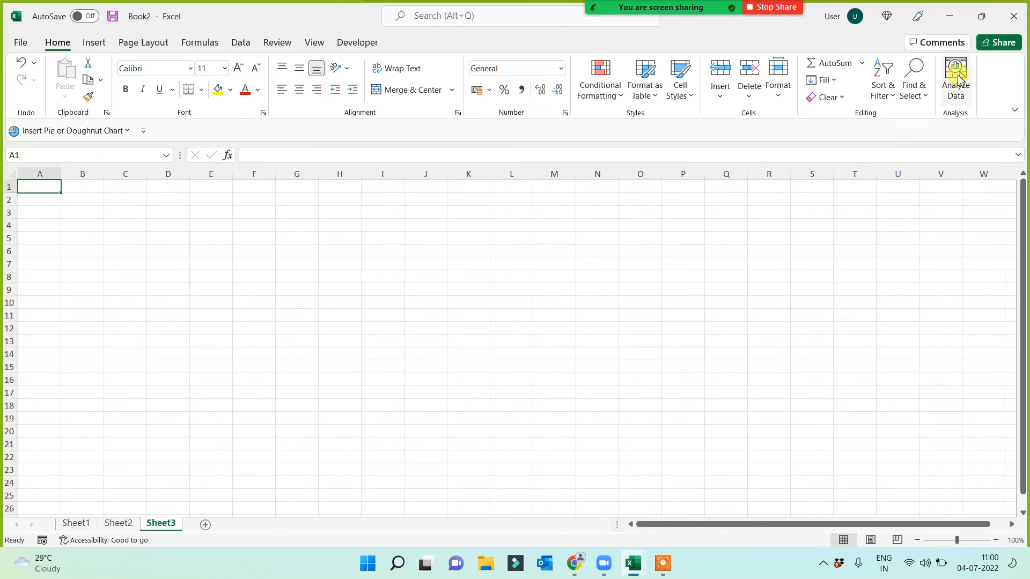
left_click(1018, 17)
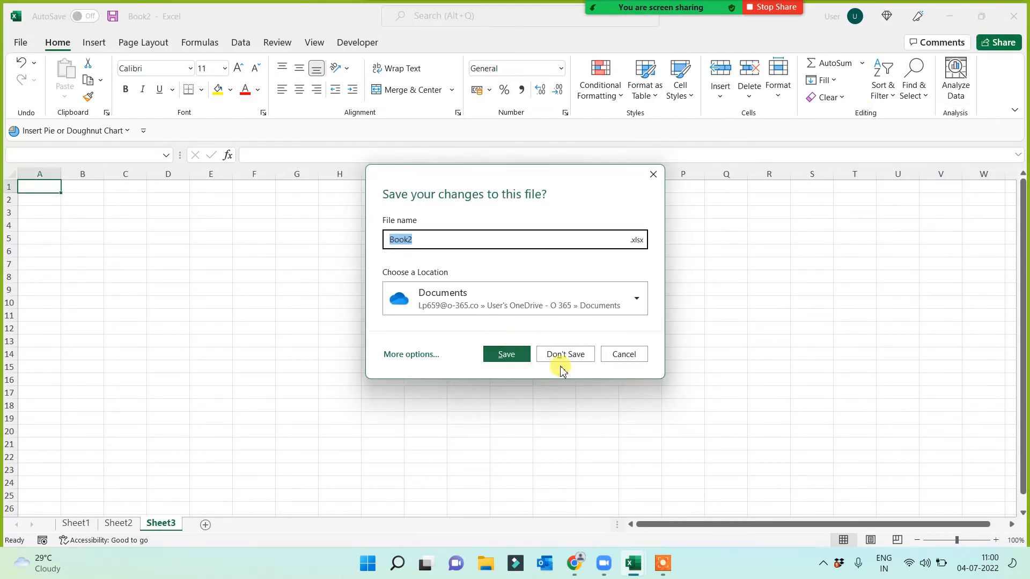
left_click(566, 355)
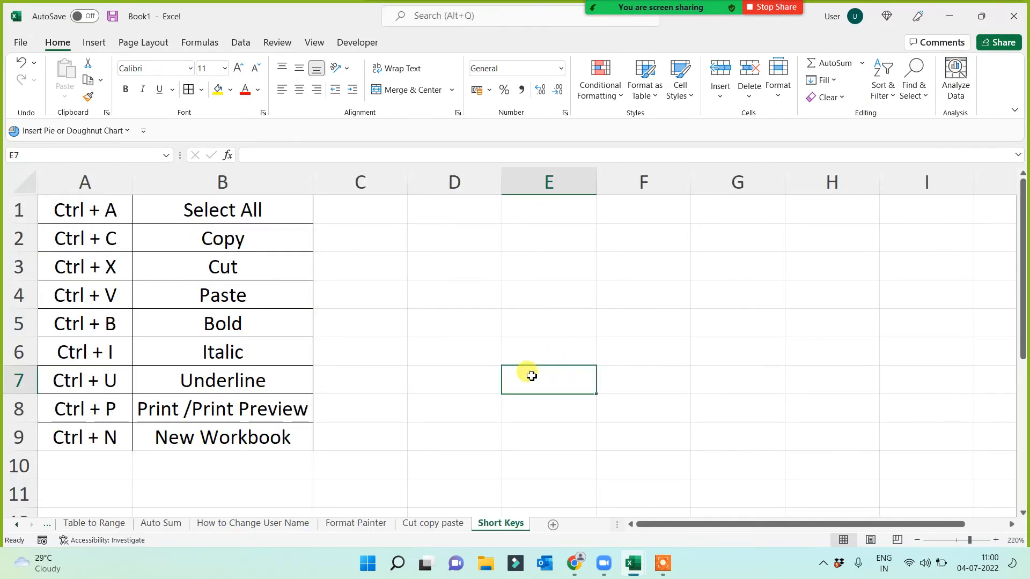
Add the shortcut "Ctrl + Z" with the description "Undo" in row 10.
left_click(179, 476)
key("ctrl+a")
left_click_drag(86, 432, 230, 448)
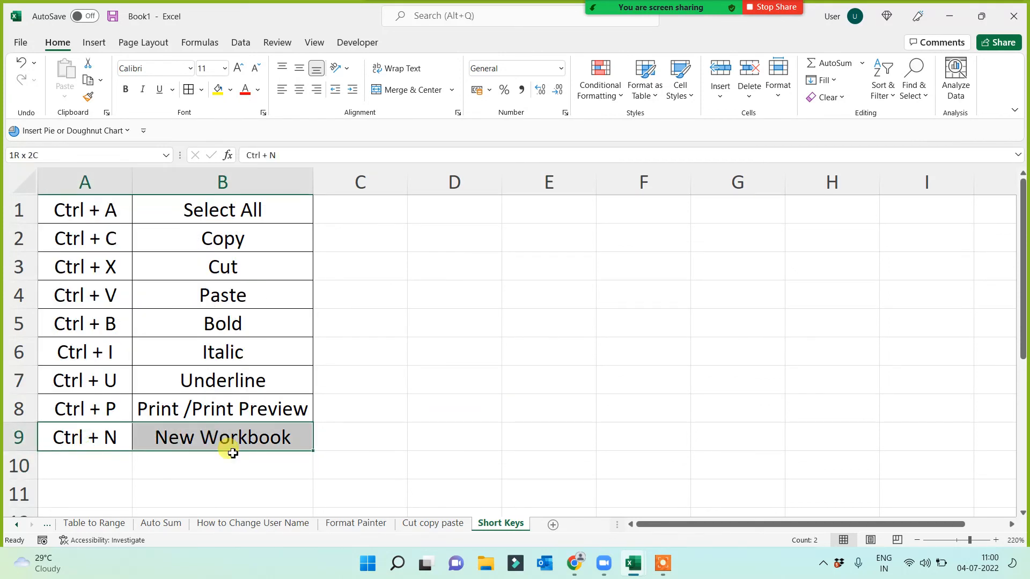
left_click(95, 471)
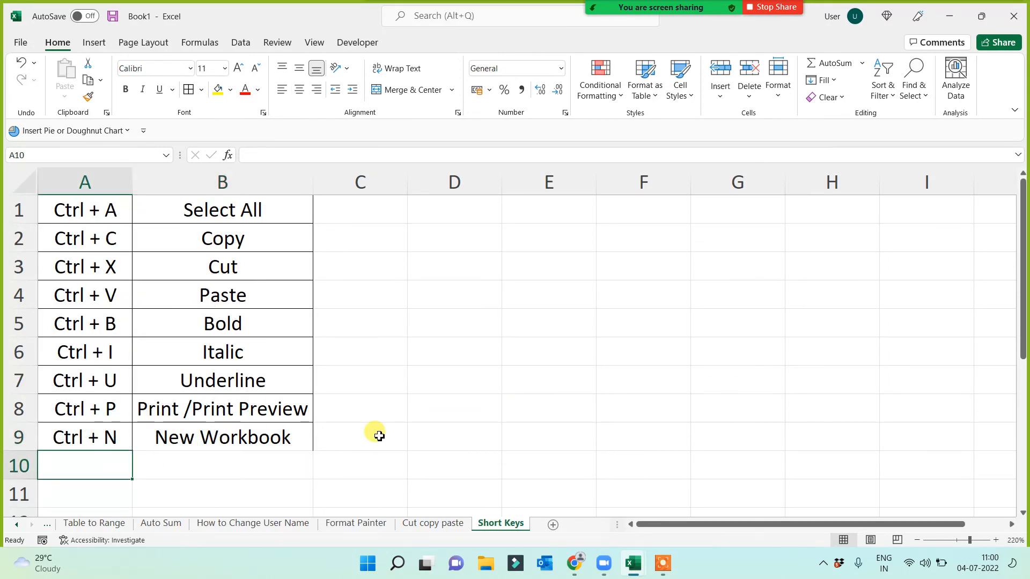
type("Ctrl + ")
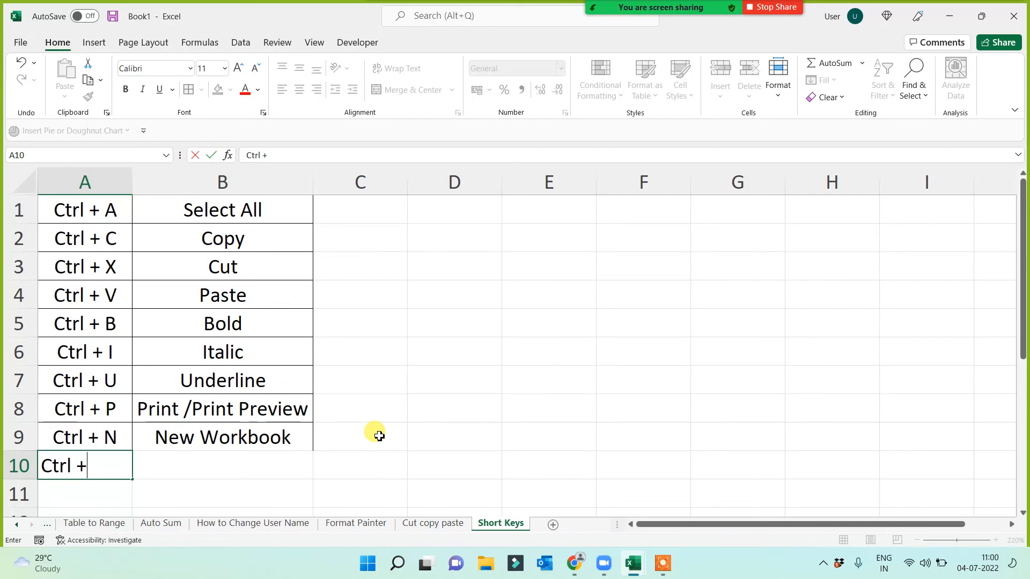
type("Z")
key("Tab")
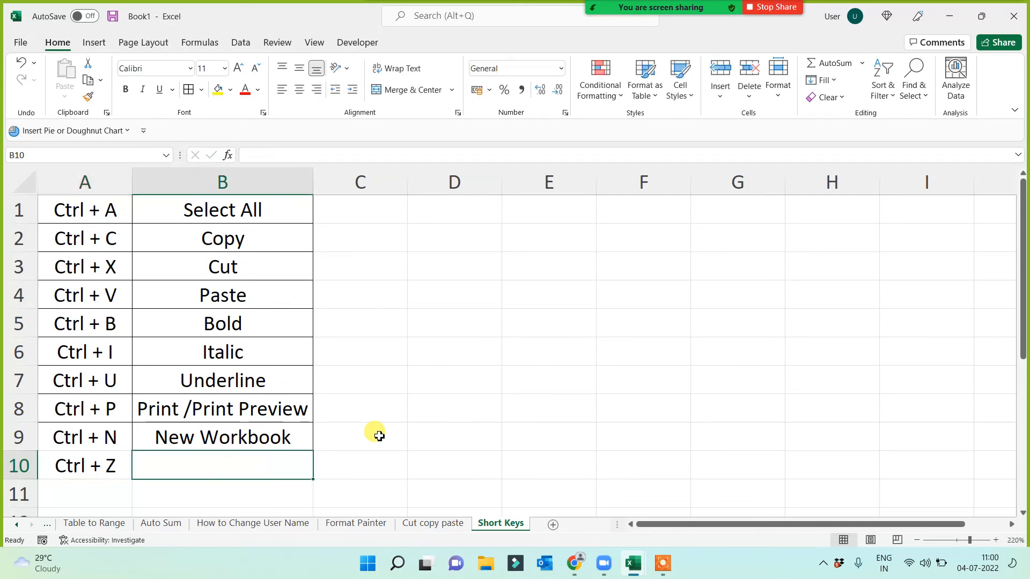
type("Undo")
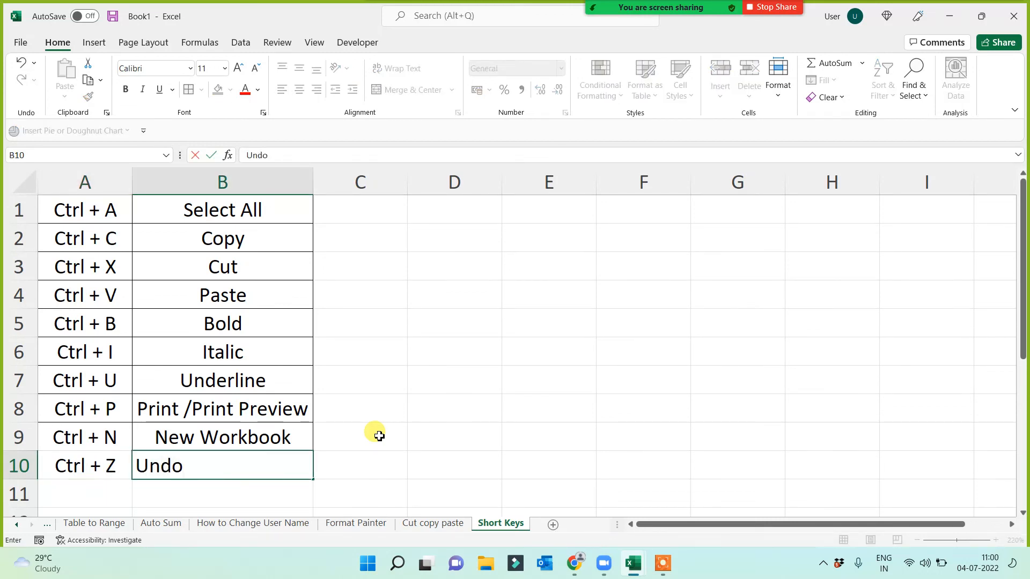
left_click(472, 400)
Apply all borders to the whole shortcut table, A1:B10.
left_click_drag(80, 206, 195, 465)
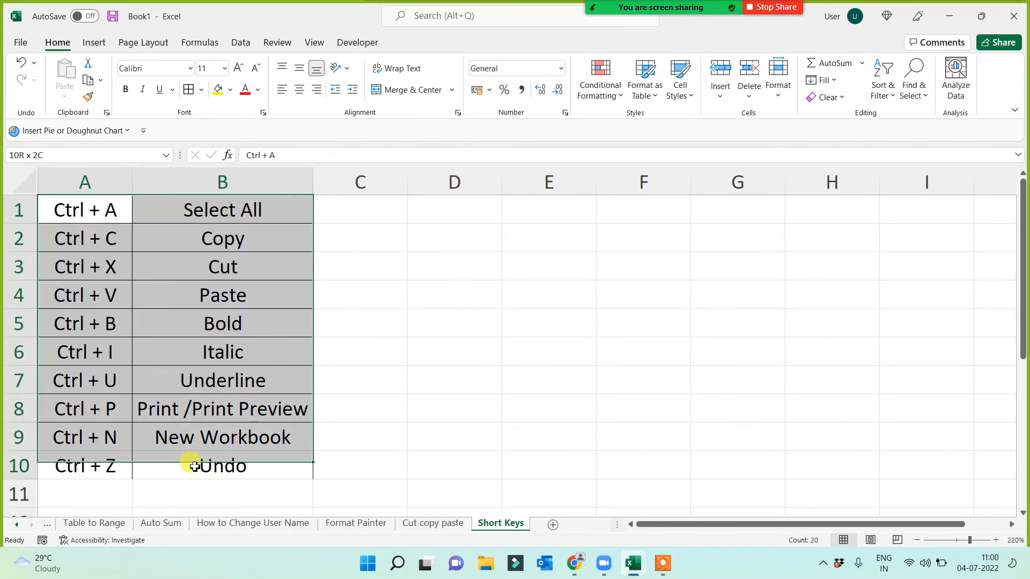
left_click(190, 91)
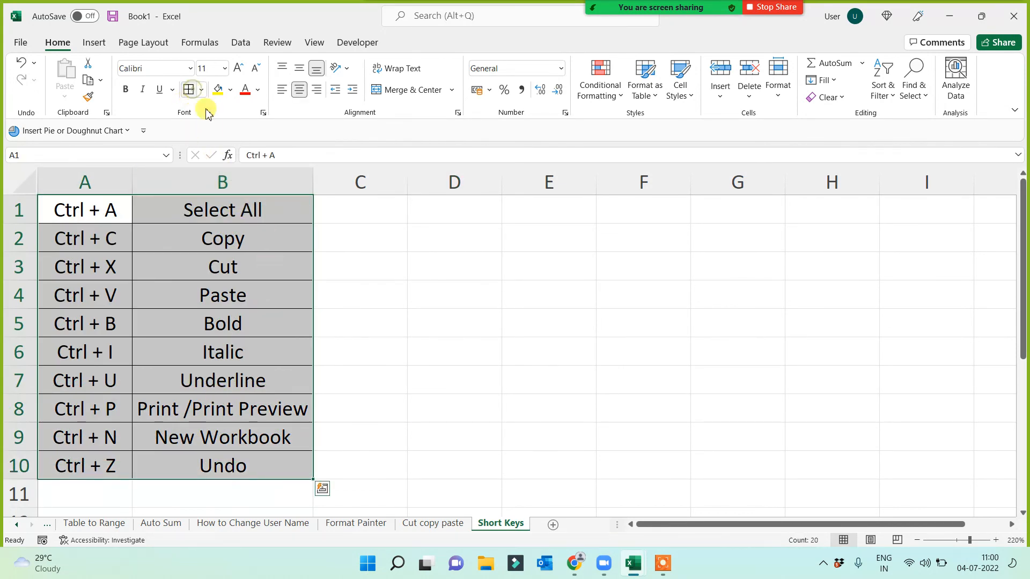
left_click(459, 376)
Fill the shortcut table cells A1:B10 with yellow.
left_click_drag(83, 206, 240, 466)
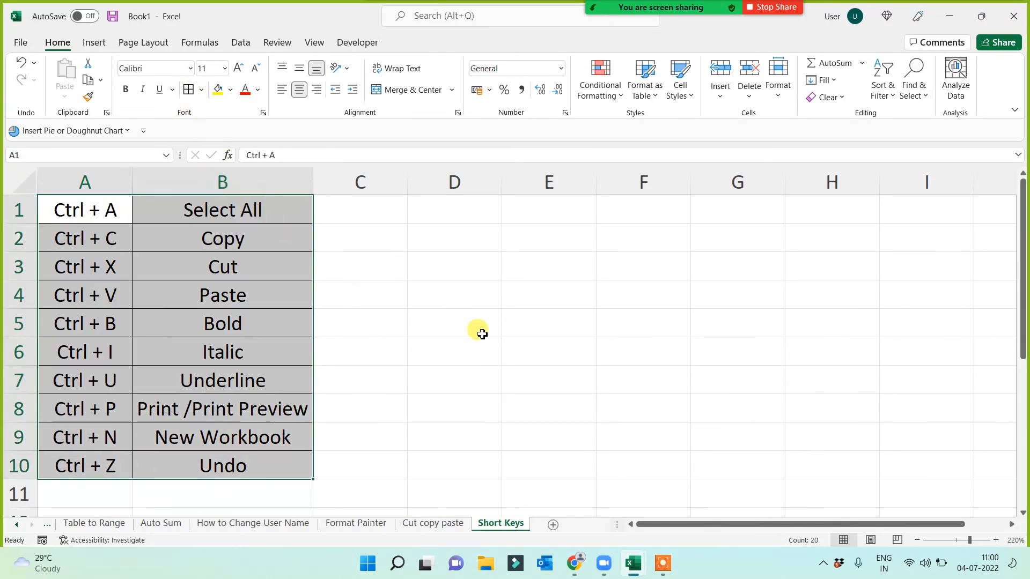
left_click(219, 92)
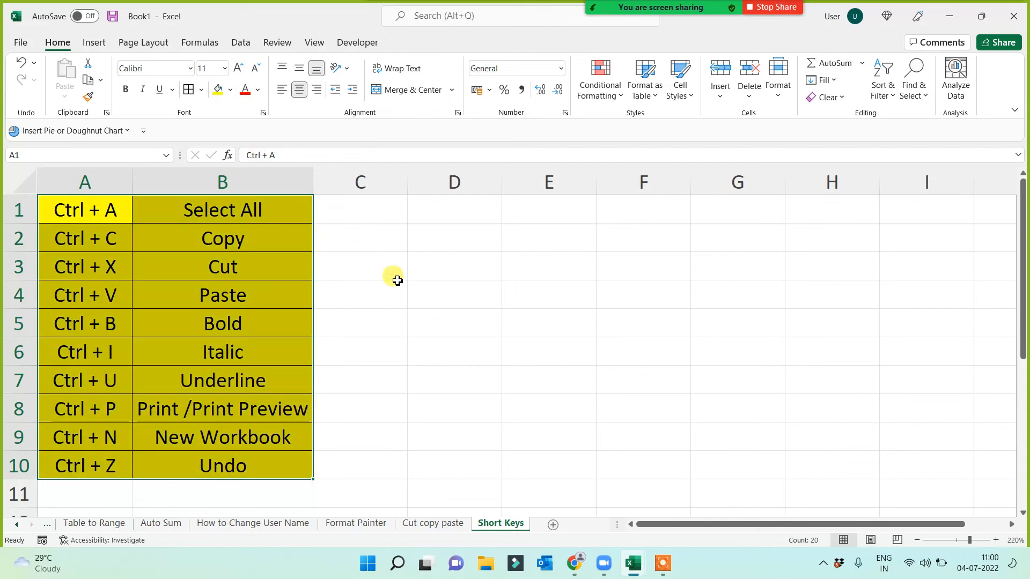
left_click(428, 320)
Copy the table A1:B10, switch to WhatsApp in Chrome, and send it as a picture to the "10to11am CCA & DCA" group.
left_click_drag(93, 202, 244, 466)
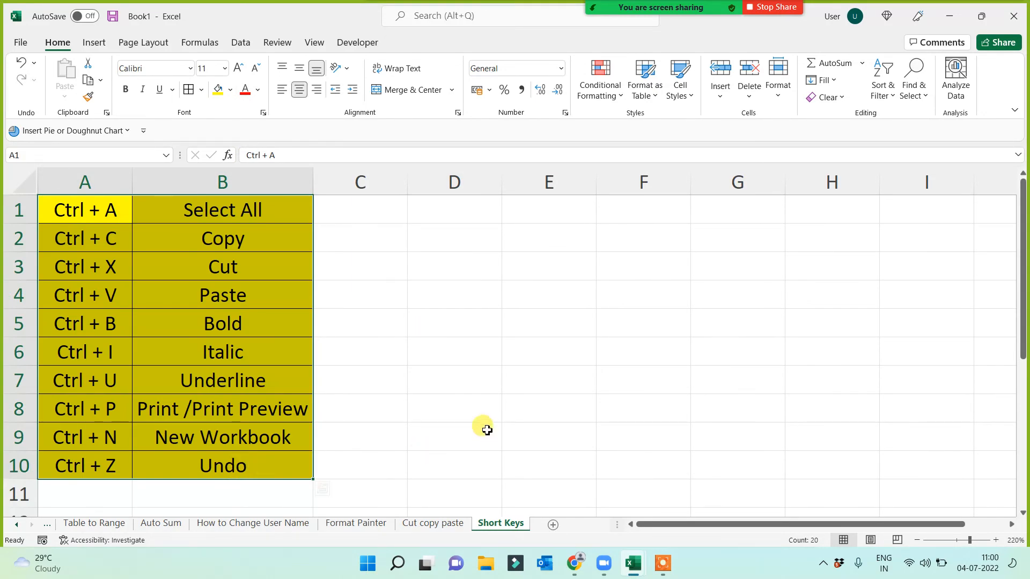
key("ctrl+c")
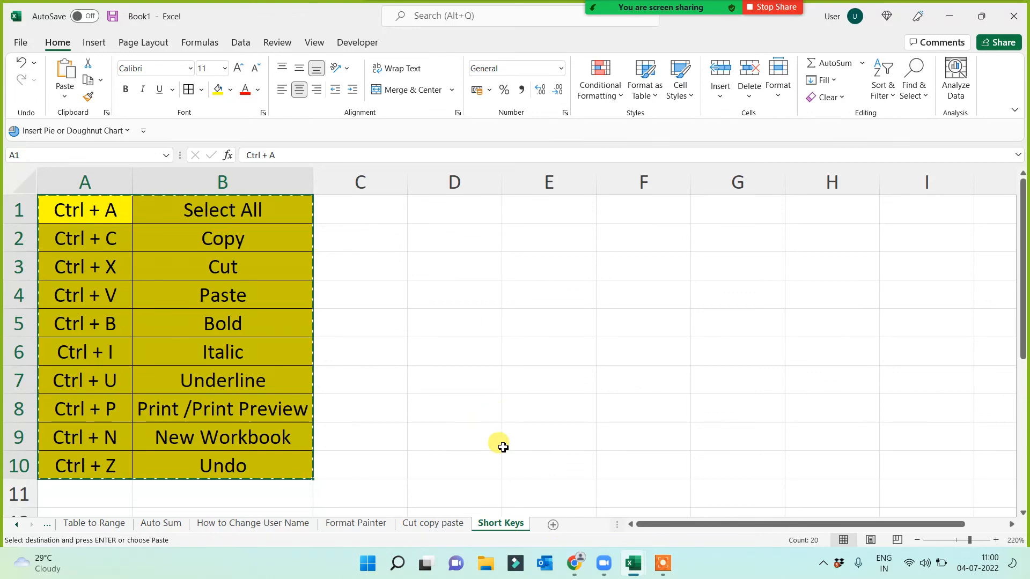
left_click(574, 565)
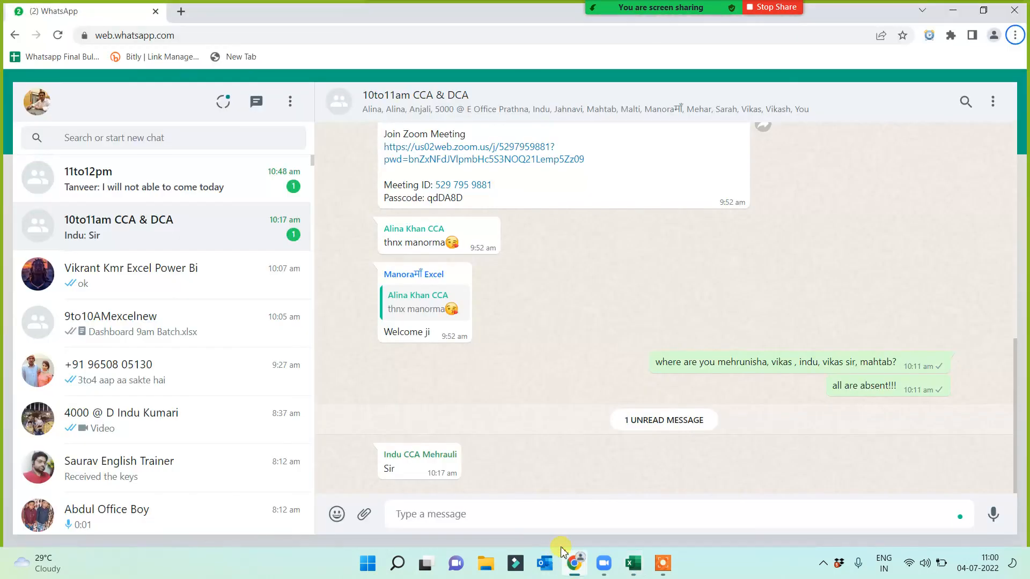
left_click(425, 515)
key("ctrl+v")
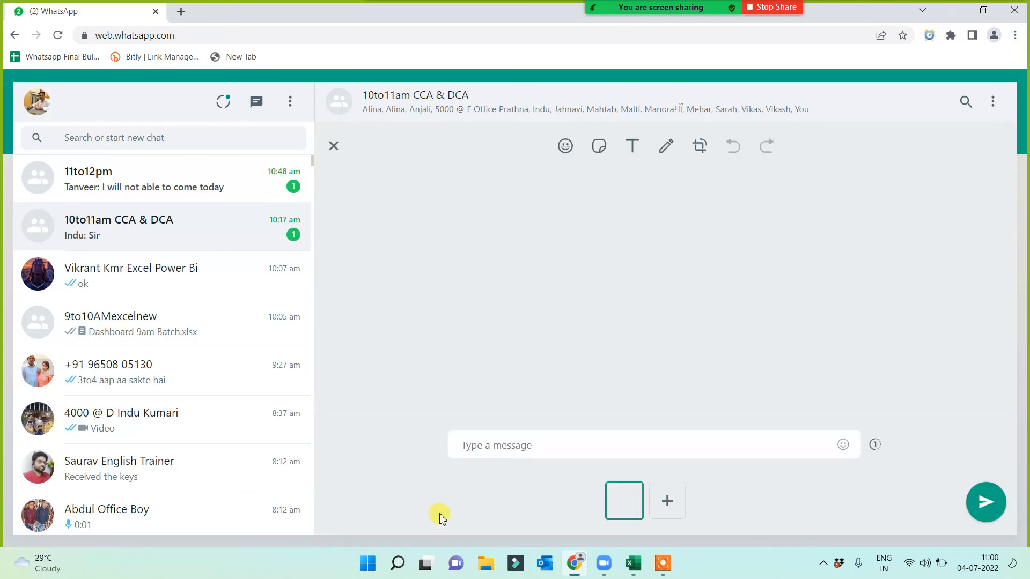
left_click(995, 509)
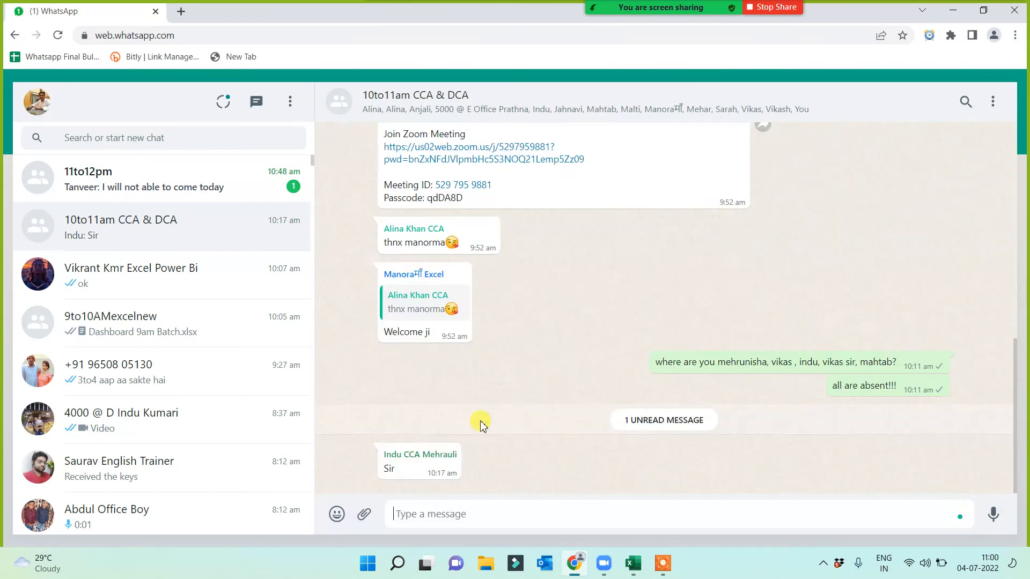
left_click(666, 566)
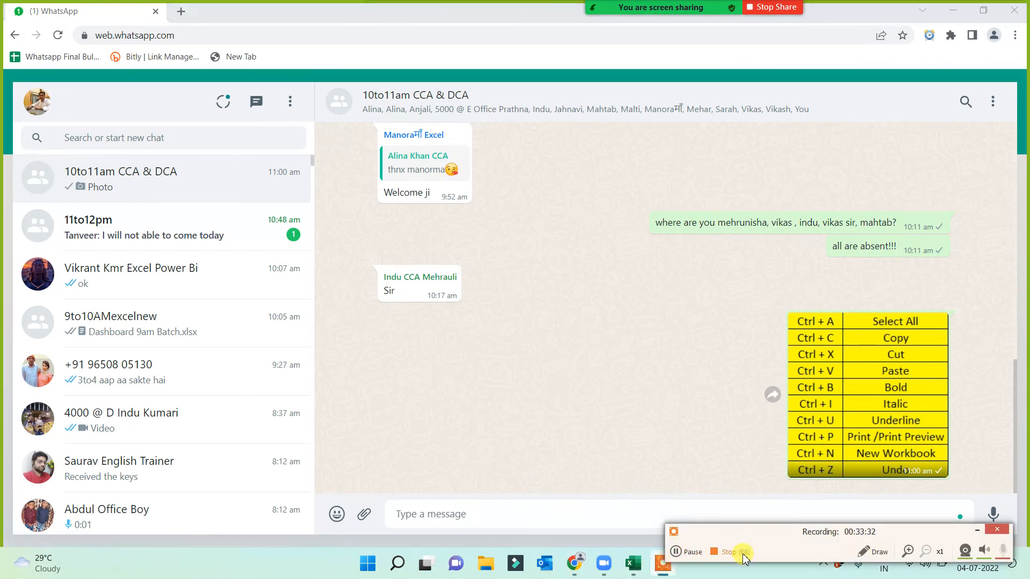